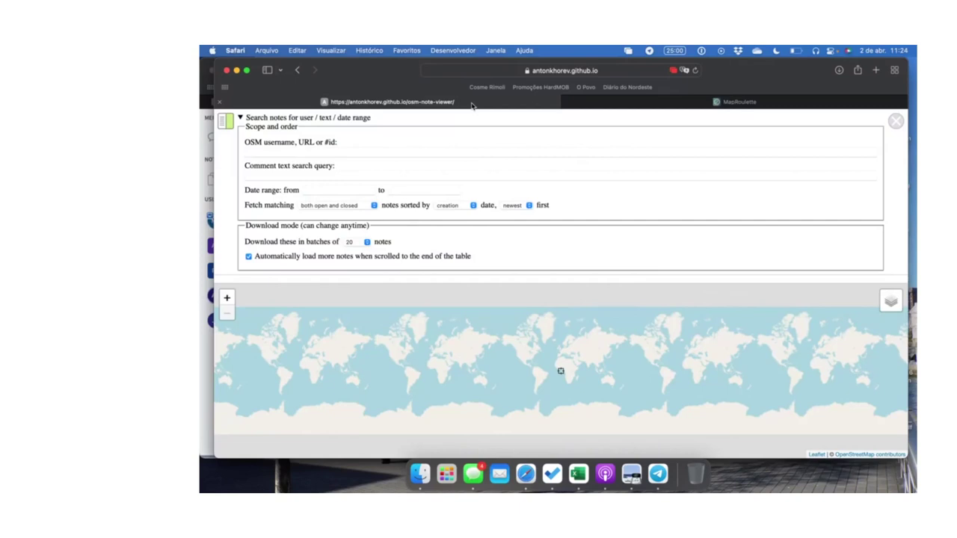
Enter the mapper's OSM username with a capitalised first letter and fetch their notes onto the map
{"action": "left_click", "coordinate": [428, 149]}
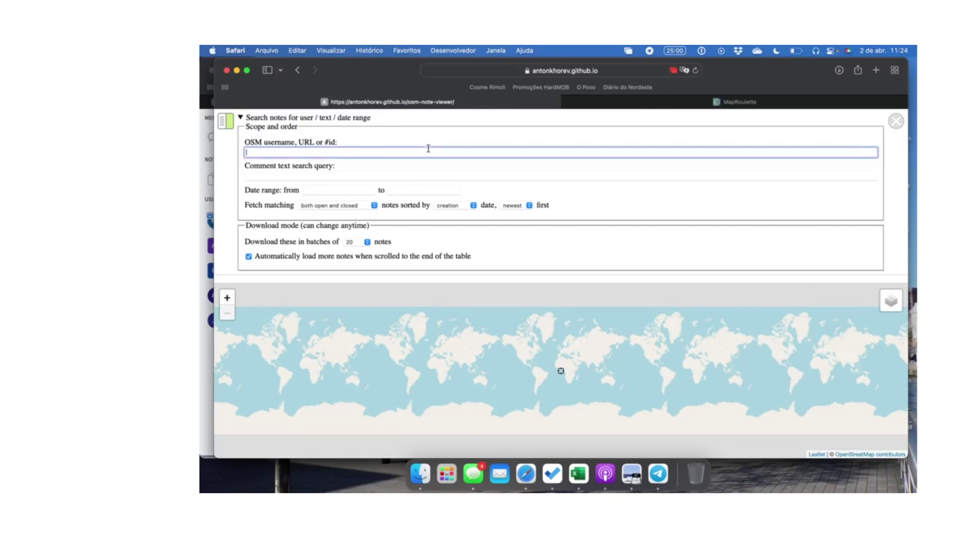
{"action": "type", "text": "angocangeca"}
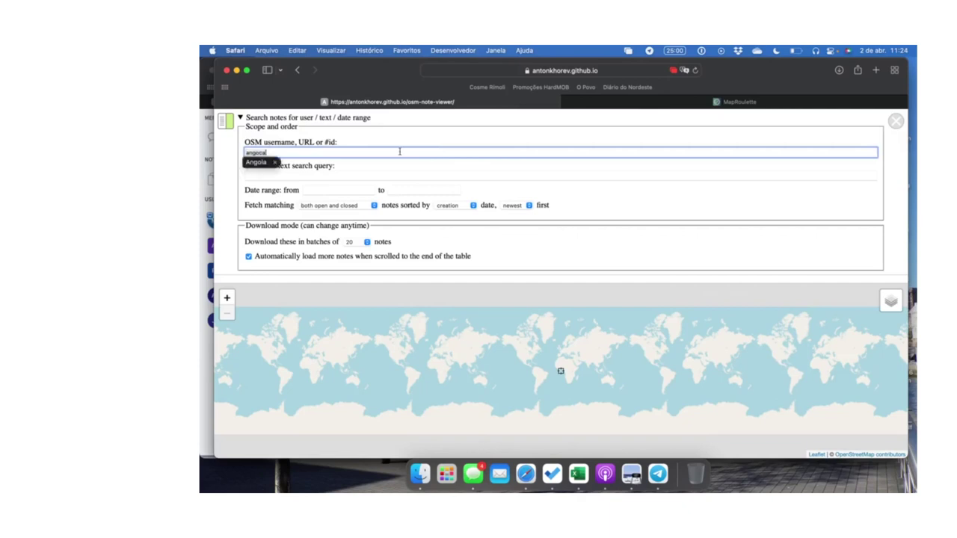
{"action": "left_click", "coordinate": [277, 166]}
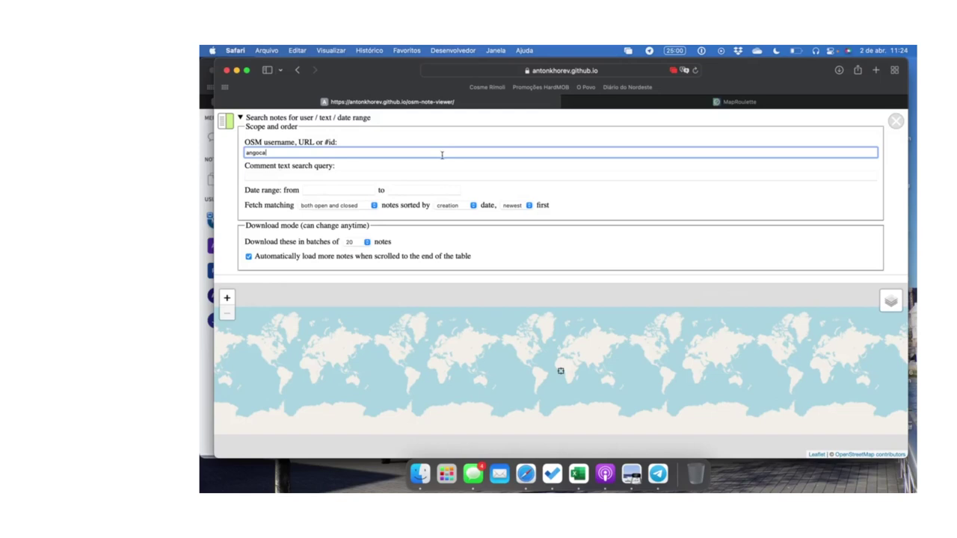
{"action": "scroll", "coordinate": [313, 186], "scroll_direction": "down", "scroll_amount": 2}
{"action": "scroll", "coordinate": [358, 225], "scroll_direction": "up", "scroll_amount": 2}
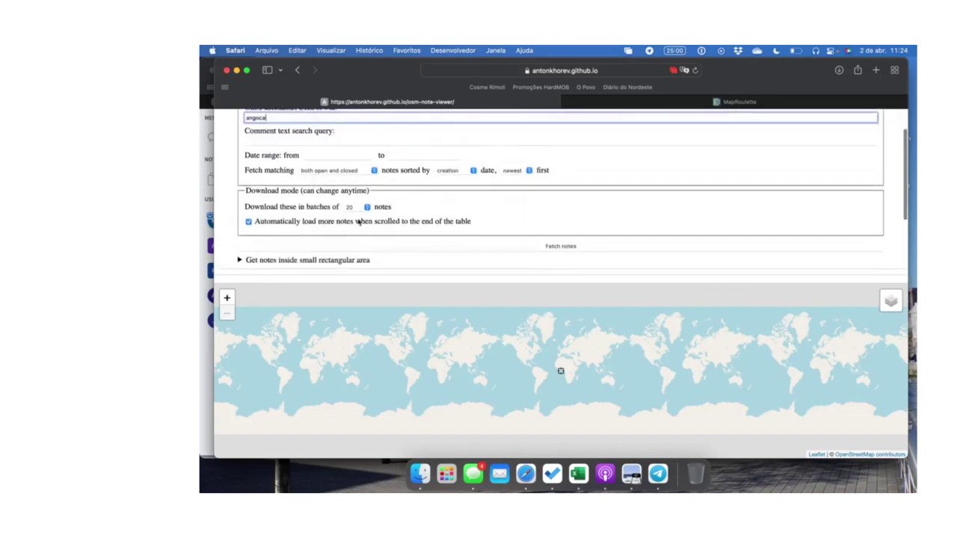
{"action": "left_click", "coordinate": [249, 152]}
{"action": "key", "text": "BackSpace"}
{"action": "type", "text": "A"}
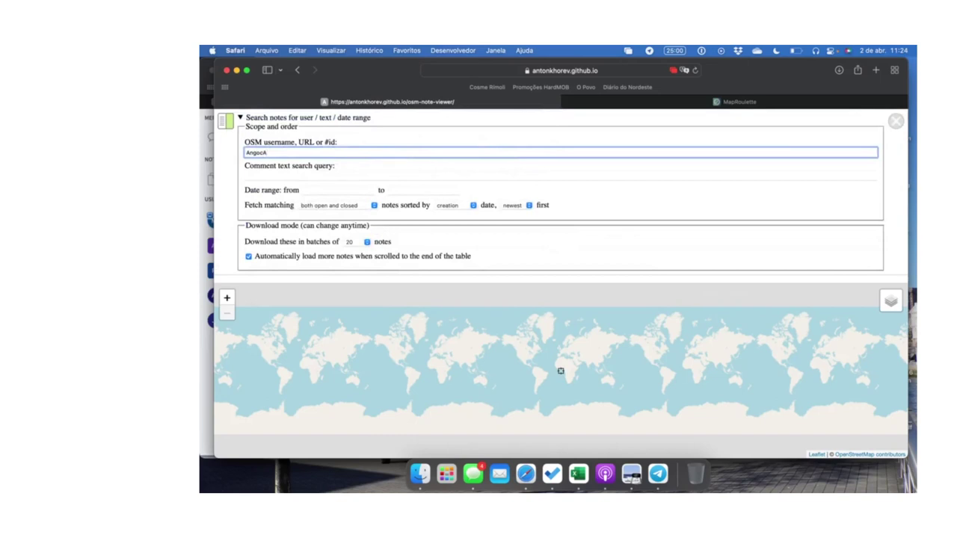
{"action": "scroll", "coordinate": [373, 158], "scroll_direction": "down", "scroll_amount": 1}
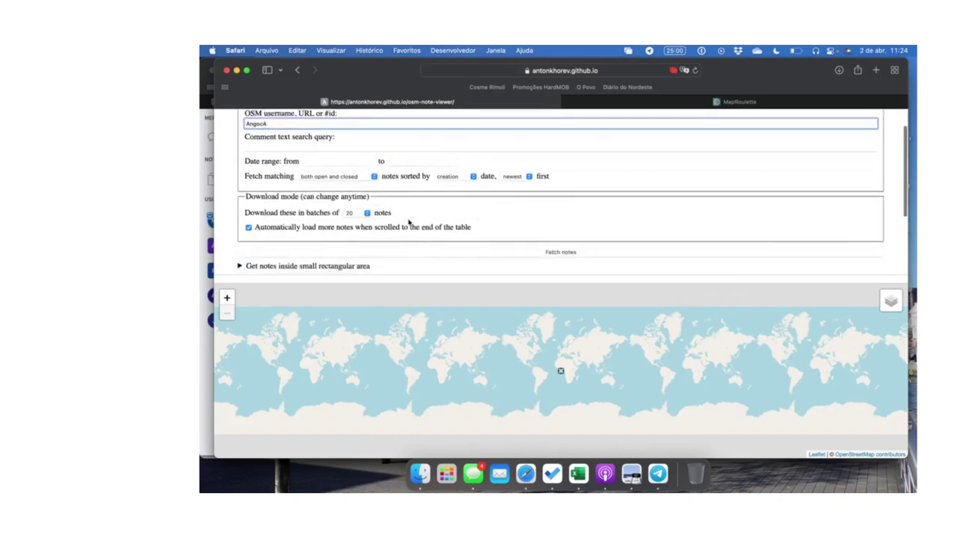
{"action": "left_click", "coordinate": [436, 254]}
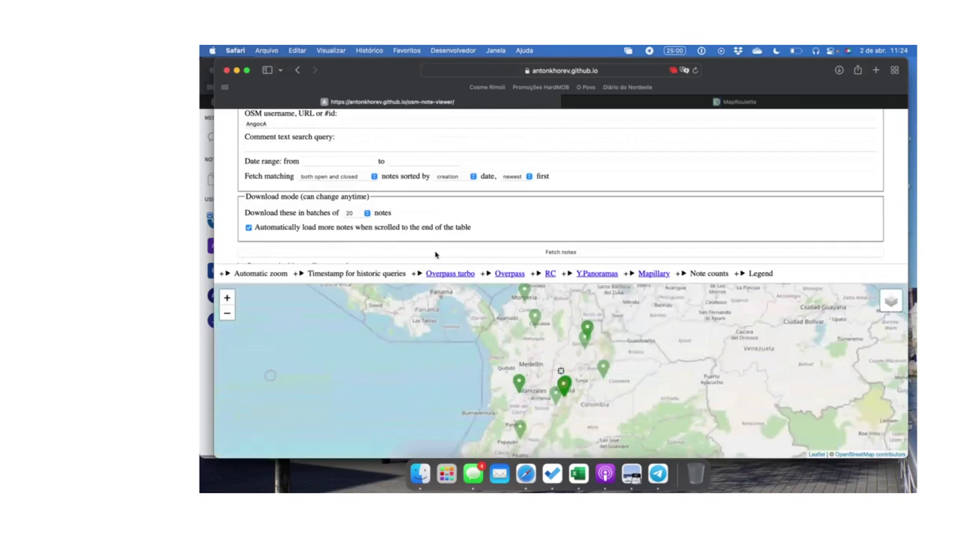
{"action": "scroll", "coordinate": [493, 213], "scroll_direction": "up", "scroll_amount": 1}
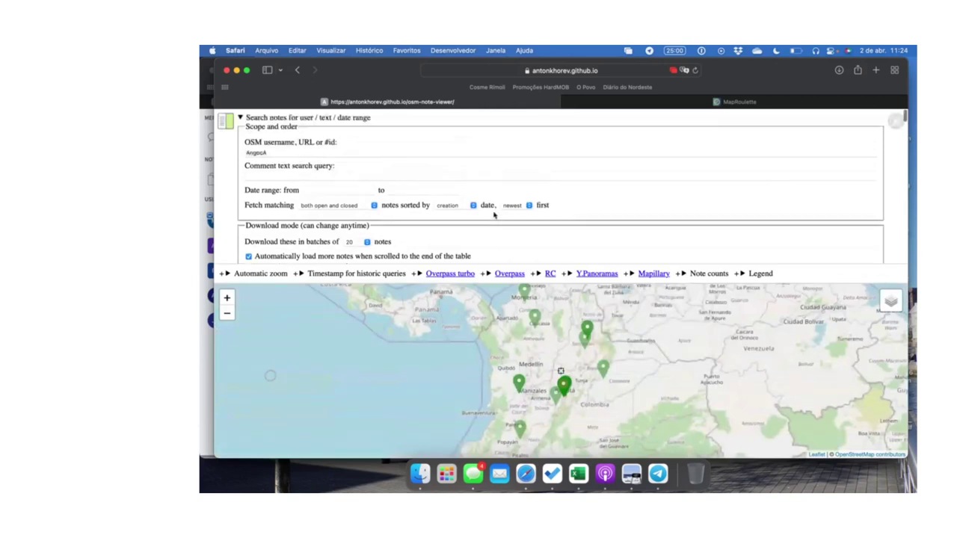
Set Fetch matching to 'only open' and re-fetch the mapper's notes
{"action": "left_click", "coordinate": [338, 206]}
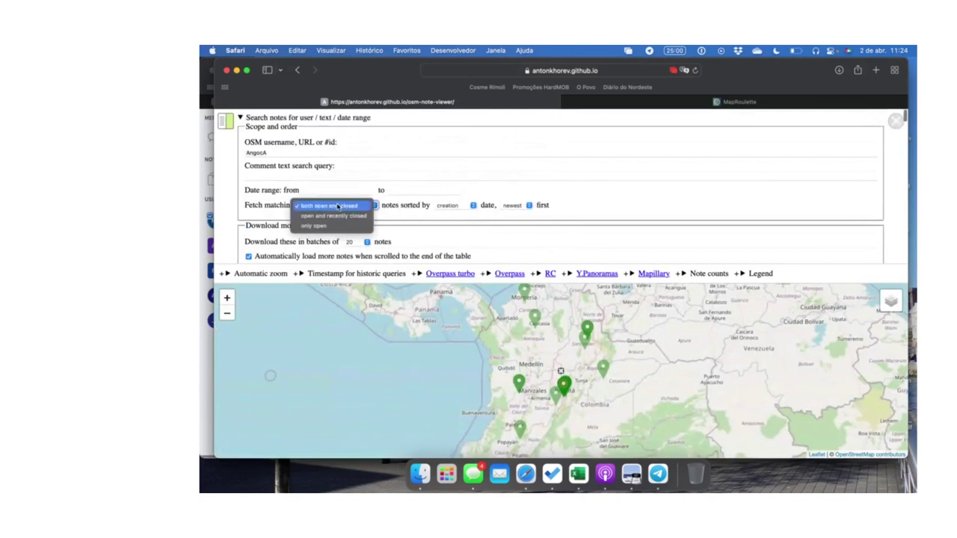
{"action": "left_click", "coordinate": [375, 228]}
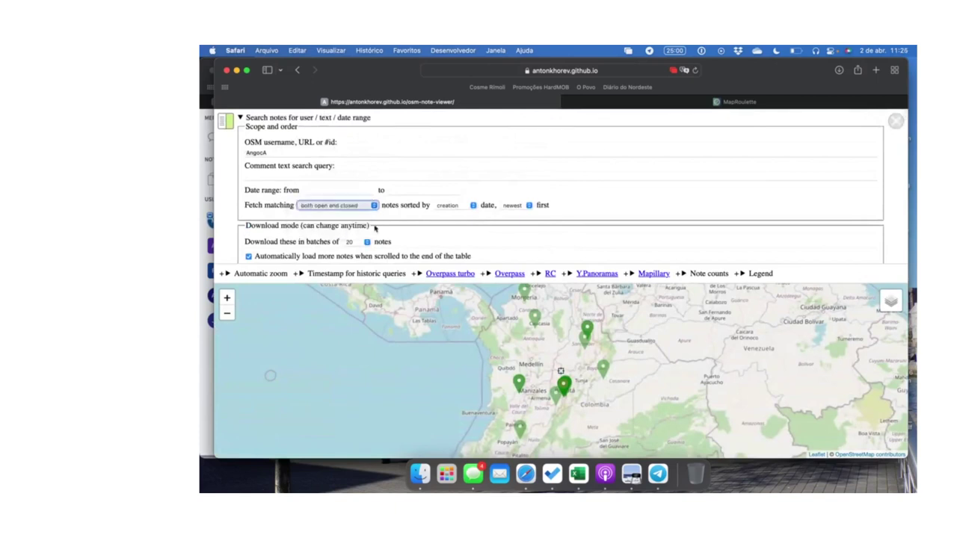
{"action": "scroll", "coordinate": [430, 228], "scroll_direction": "down", "scroll_amount": 2}
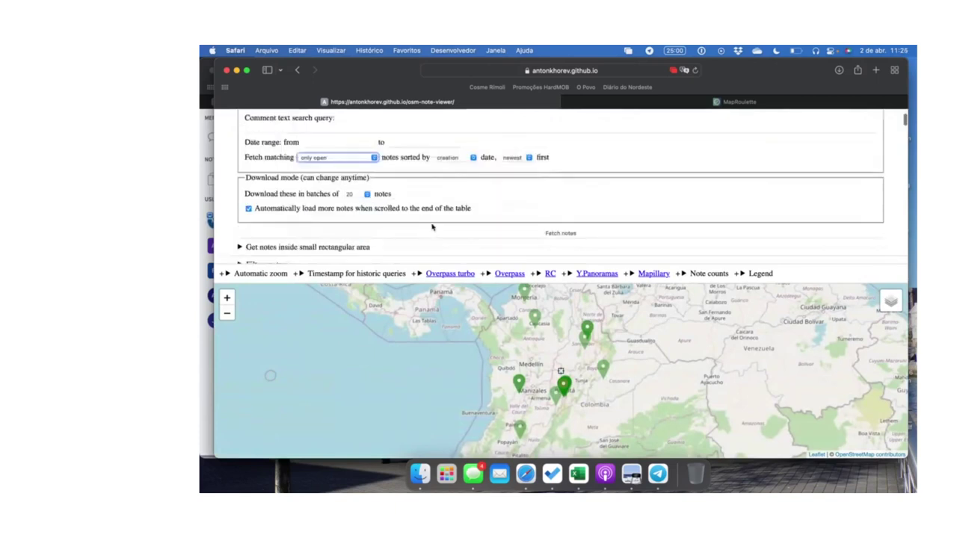
{"action": "left_click", "coordinate": [468, 238]}
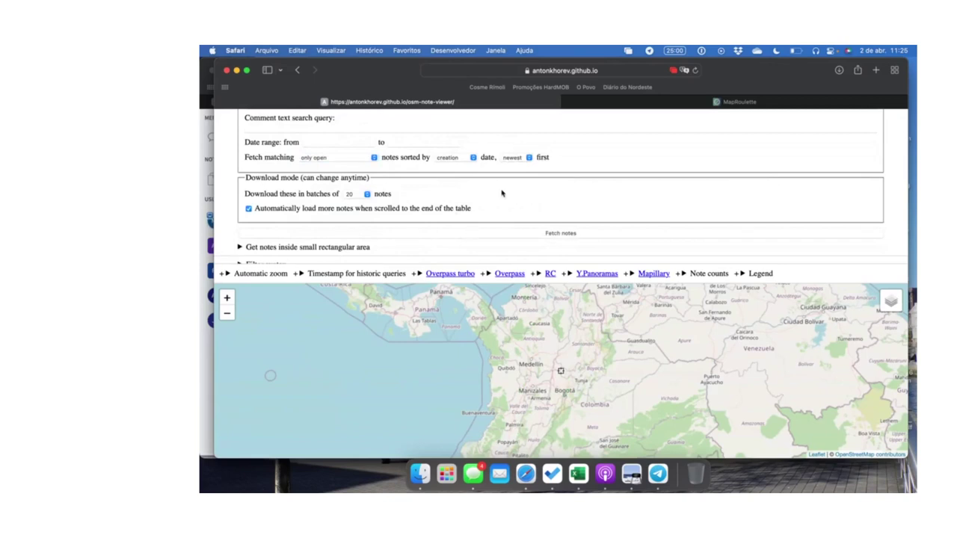
{"action": "scroll", "coordinate": [502, 193], "scroll_direction": "up", "scroll_amount": 2}
{"action": "double_click", "coordinate": [435, 151]}
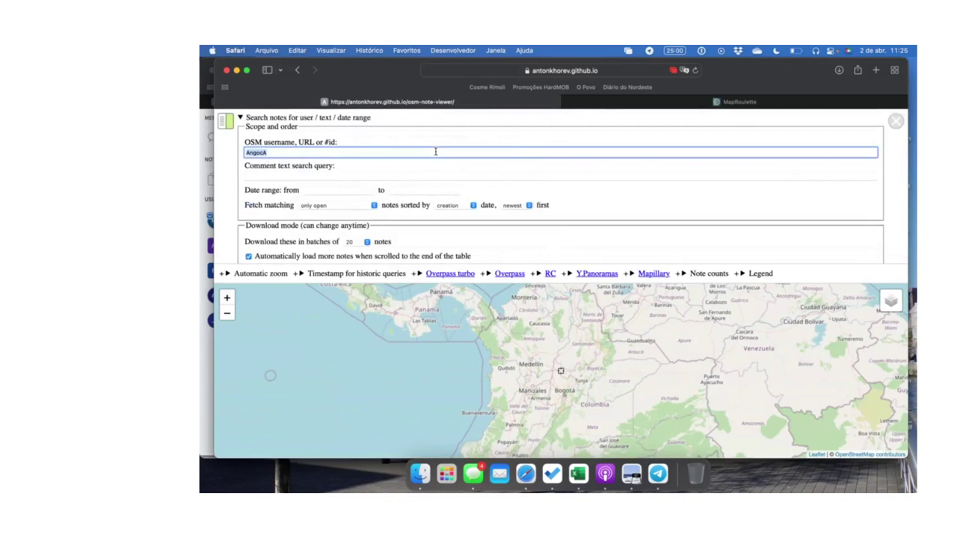
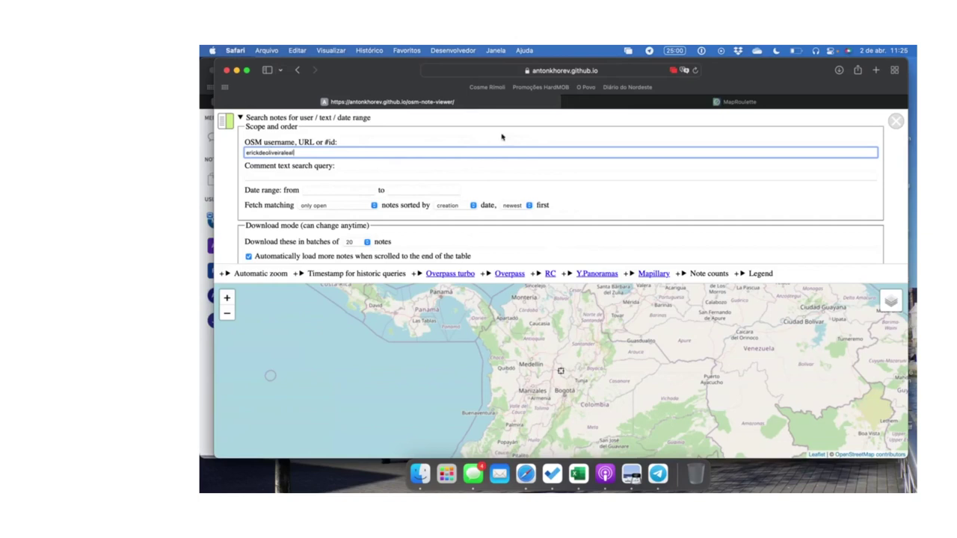
Replace the username with another mapper's and fetch their open notes
{"action": "scroll", "coordinate": [502, 137], "scroll_direction": "down", "scroll_amount": 2}
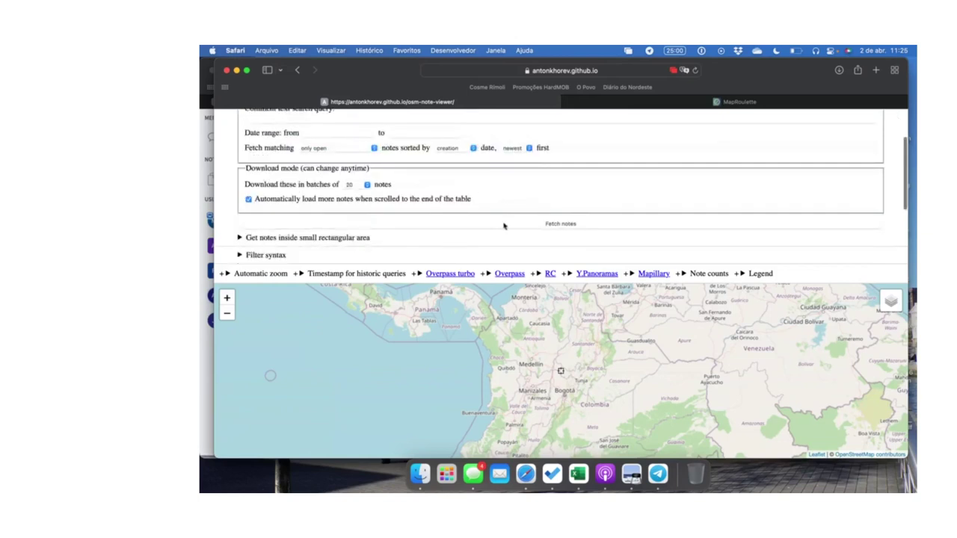
{"action": "left_click", "coordinate": [544, 226]}
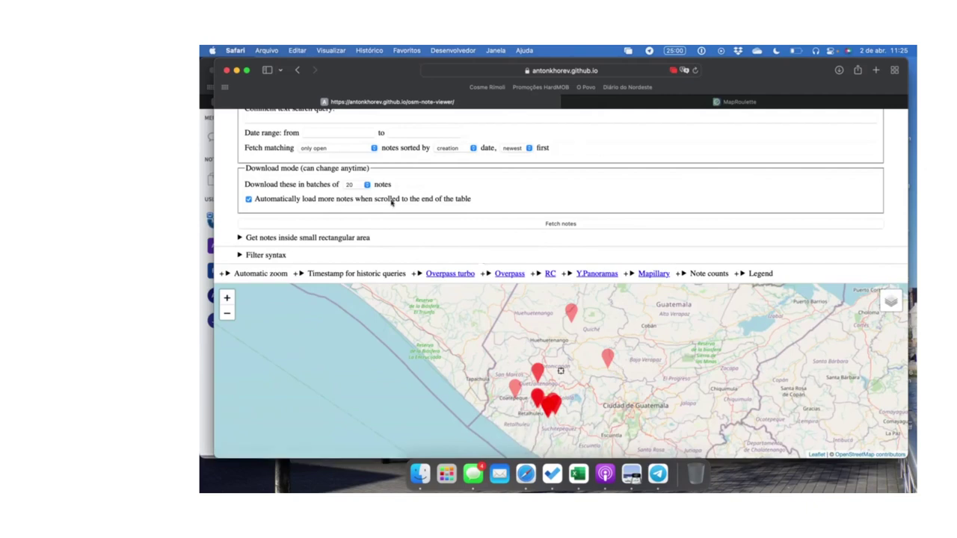
Keep the batch size at 20 notes and scroll down to the notes table
{"action": "left_click", "coordinate": [358, 190]}
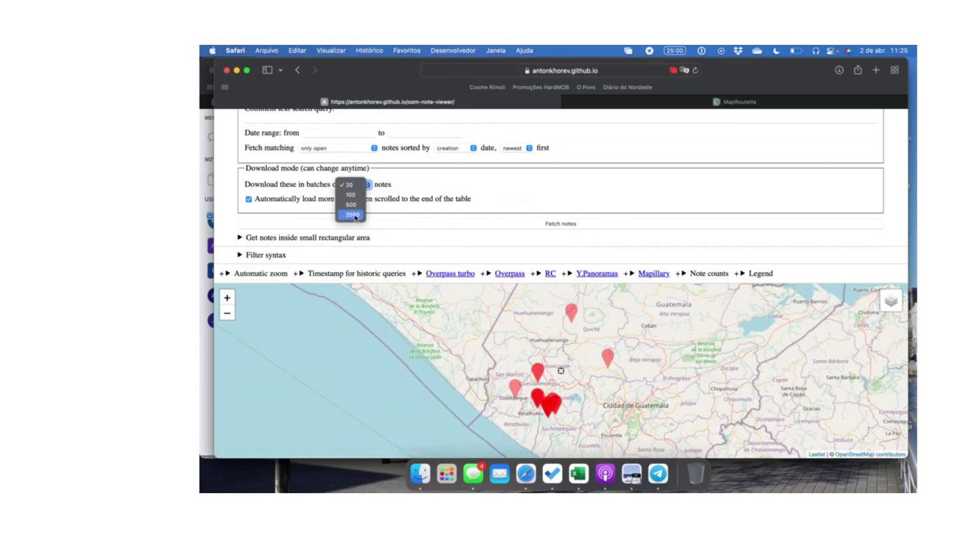
{"action": "left_click", "coordinate": [440, 201]}
{"action": "scroll", "coordinate": [440, 200], "scroll_direction": "down", "scroll_amount": 1}
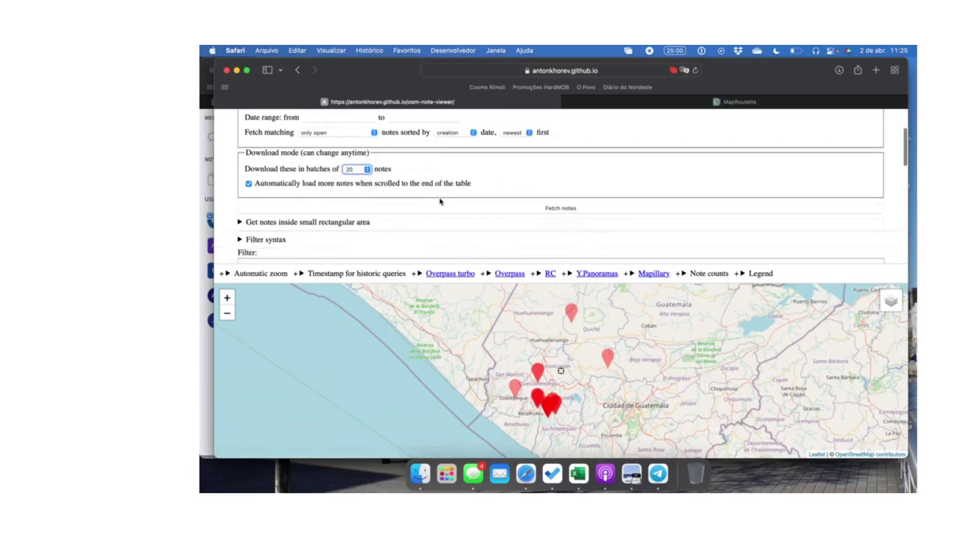
{"action": "scroll", "coordinate": [440, 200], "scroll_direction": "up", "scroll_amount": 2}
{"action": "scroll", "coordinate": [440, 201], "scroll_direction": "down", "scroll_amount": 4}
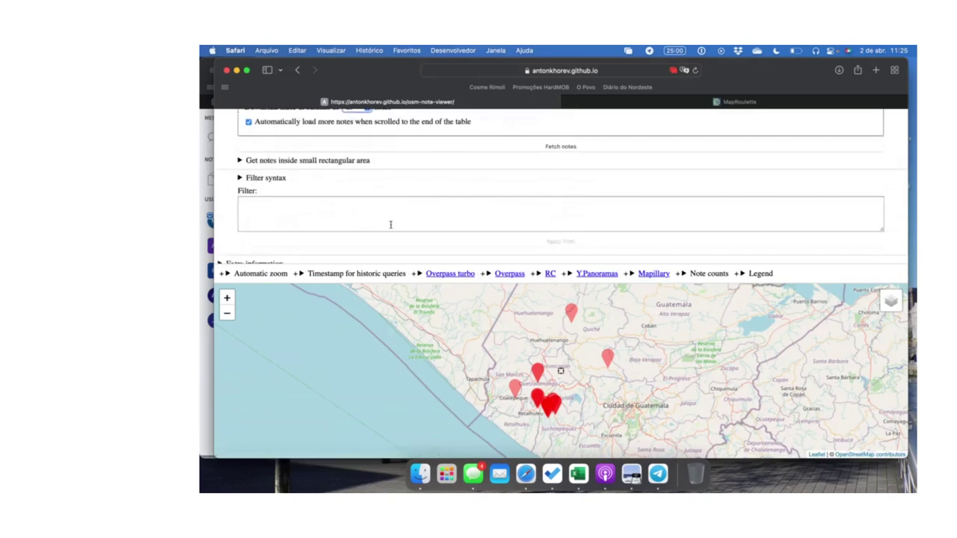
{"action": "scroll", "coordinate": [391, 226], "scroll_direction": "down", "scroll_amount": 3}
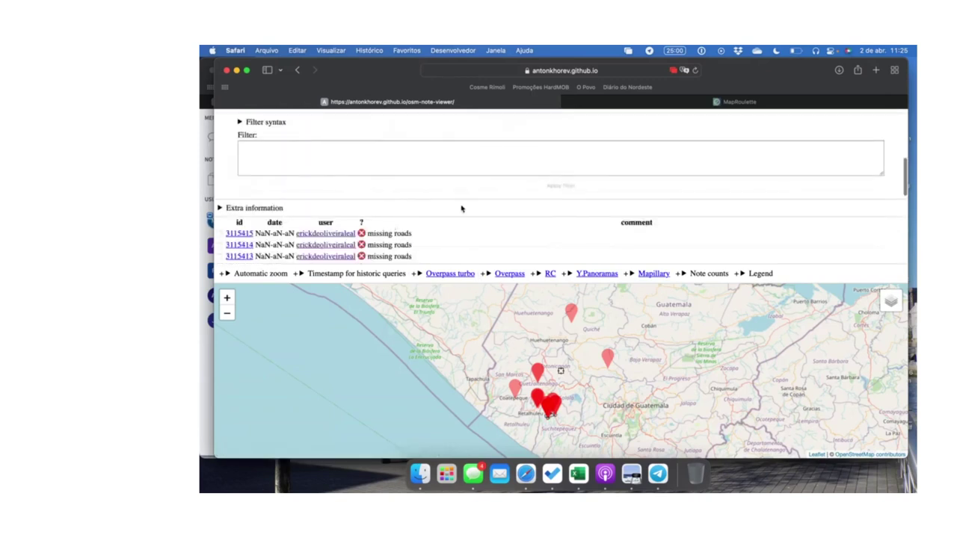
Centre the map on two 'missing roads' notes, then expand 'Get notes inside small rectangular area'
{"action": "left_click", "coordinate": [570, 320]}
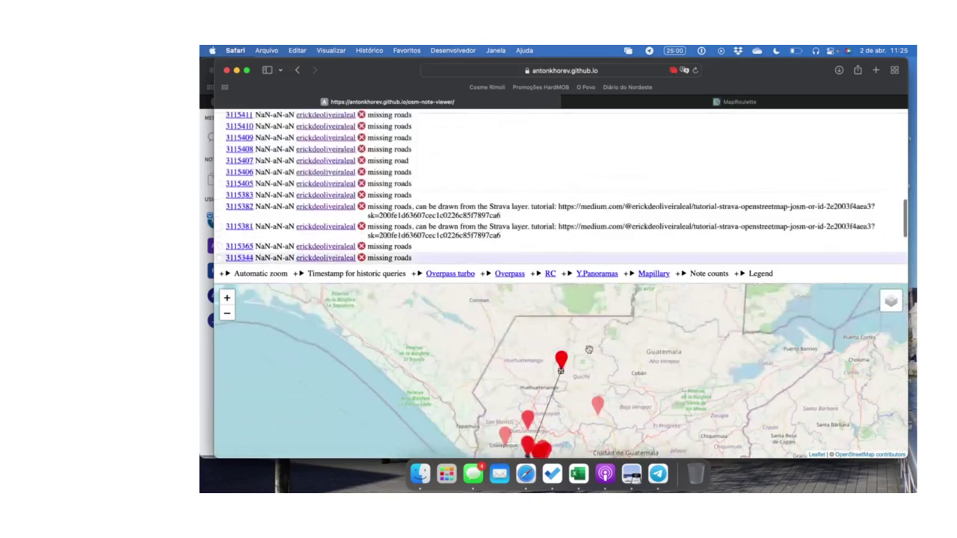
{"action": "left_click", "coordinate": [597, 405]}
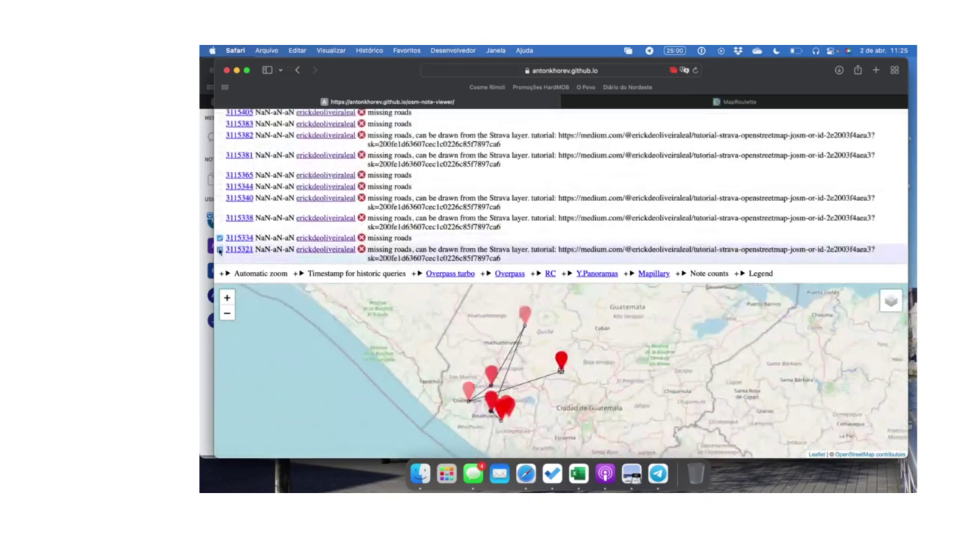
{"action": "scroll", "coordinate": [416, 180], "scroll_direction": "down", "scroll_amount": 1}
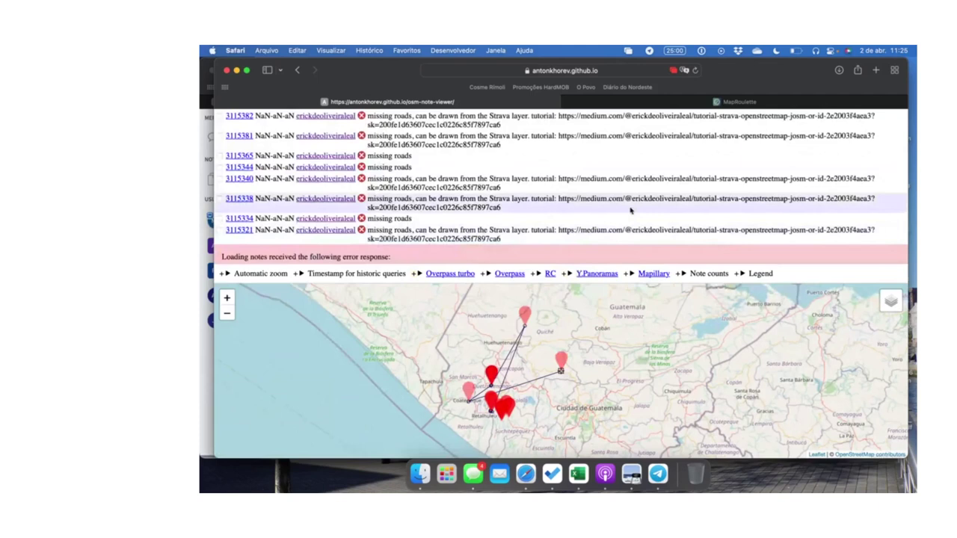
{"action": "scroll", "coordinate": [632, 215], "scroll_direction": "up", "scroll_amount": 5}
{"action": "scroll", "coordinate": [602, 188], "scroll_direction": "down", "scroll_amount": 3}
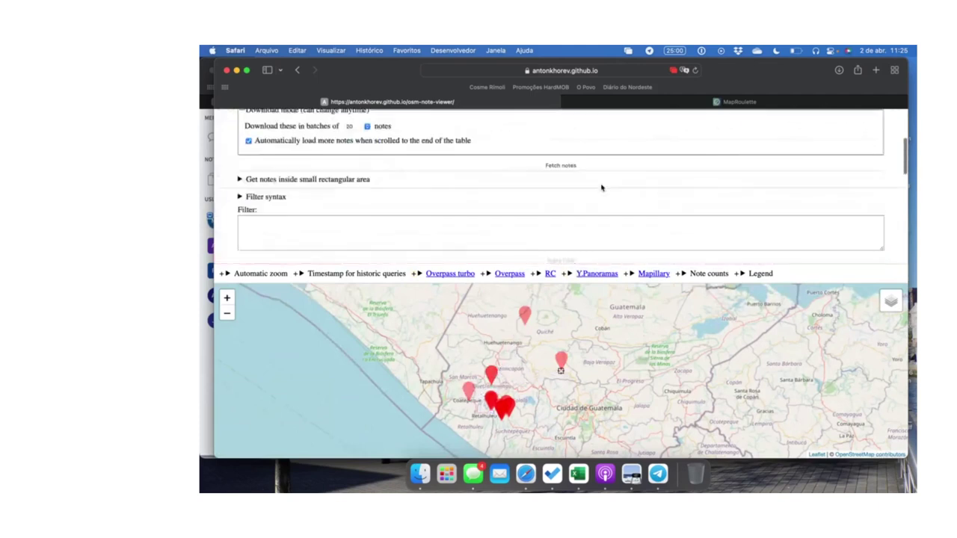
{"action": "scroll", "coordinate": [601, 188], "scroll_direction": "down", "scroll_amount": 3}
{"action": "scroll", "coordinate": [242, 185], "scroll_direction": "up", "scroll_amount": 2}
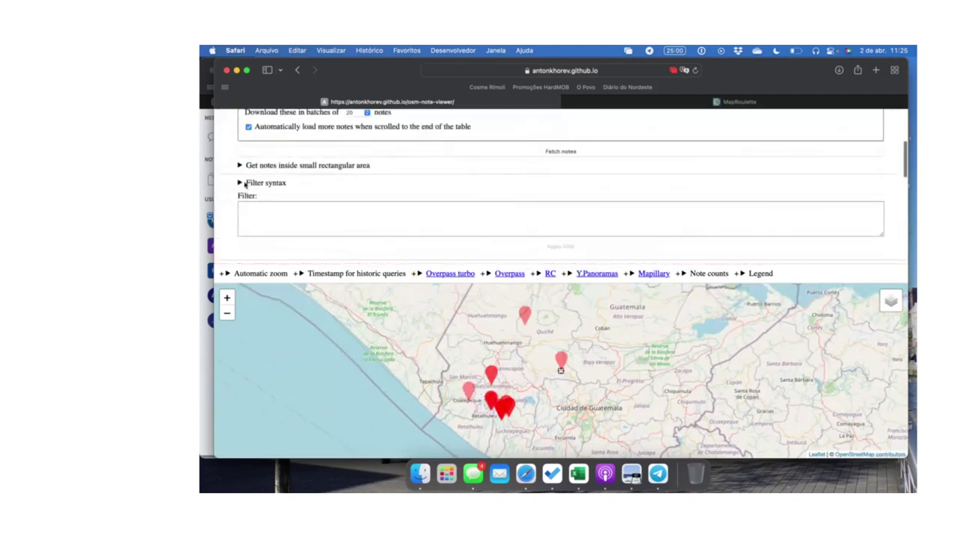
{"action": "scroll", "coordinate": [243, 180], "scroll_direction": "down", "scroll_amount": 2}
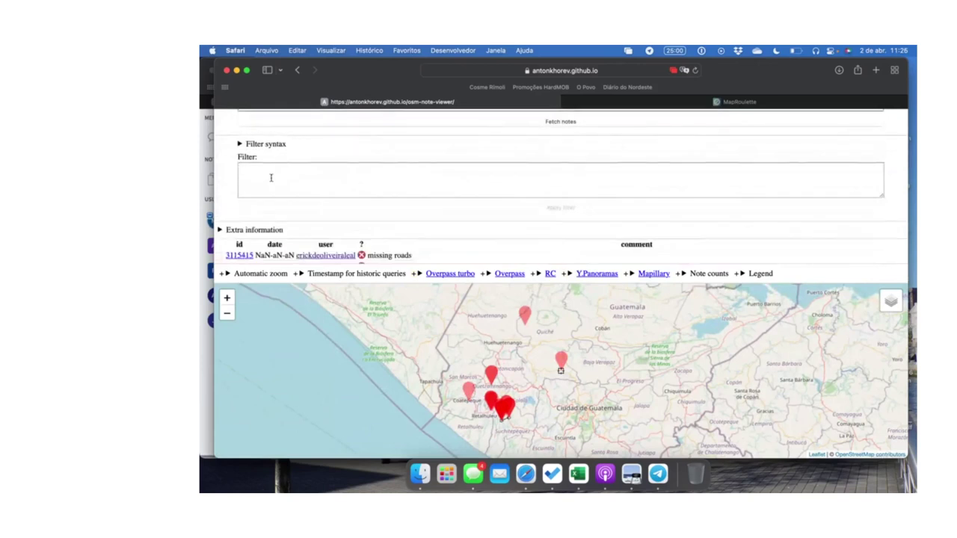
{"action": "scroll", "coordinate": [267, 177], "scroll_direction": "up", "scroll_amount": 3}
{"action": "left_click", "coordinate": [246, 148]}
Place the map beside the notes panel and expand the RC and Note counts sections
{"action": "left_click", "coordinate": [228, 125]}
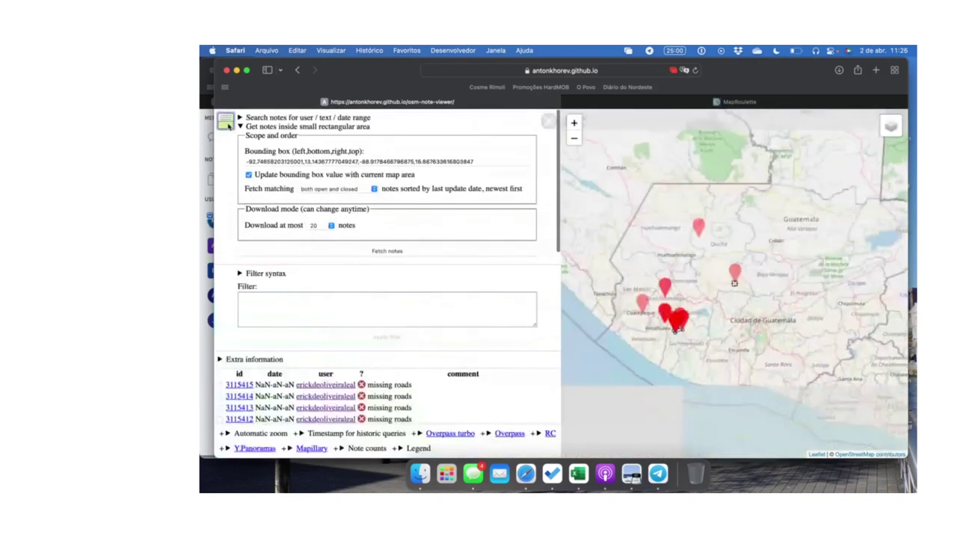
{"action": "scroll", "coordinate": [442, 271], "scroll_direction": "down", "scroll_amount": 1}
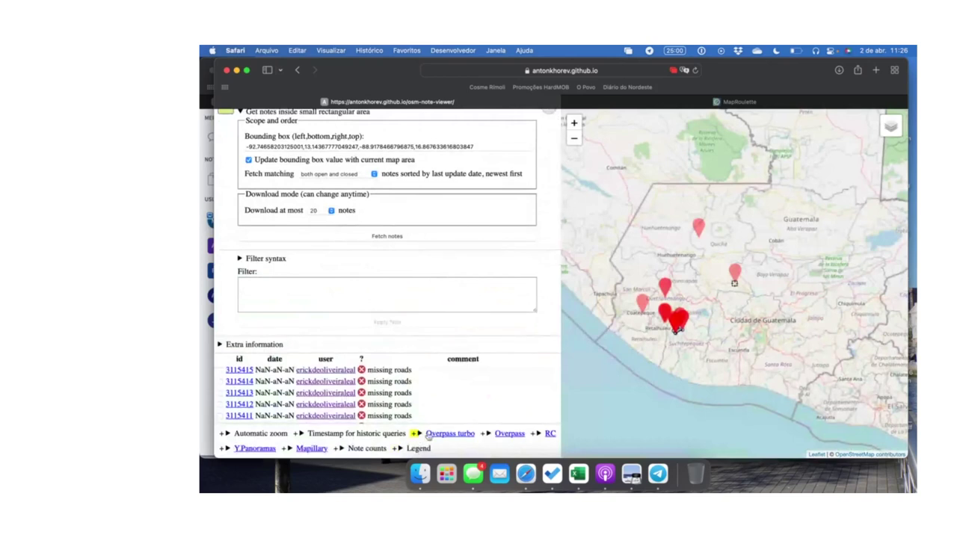
{"action": "left_click", "coordinate": [538, 433]}
{"action": "scroll", "coordinate": [495, 392], "scroll_direction": "down", "scroll_amount": 1}
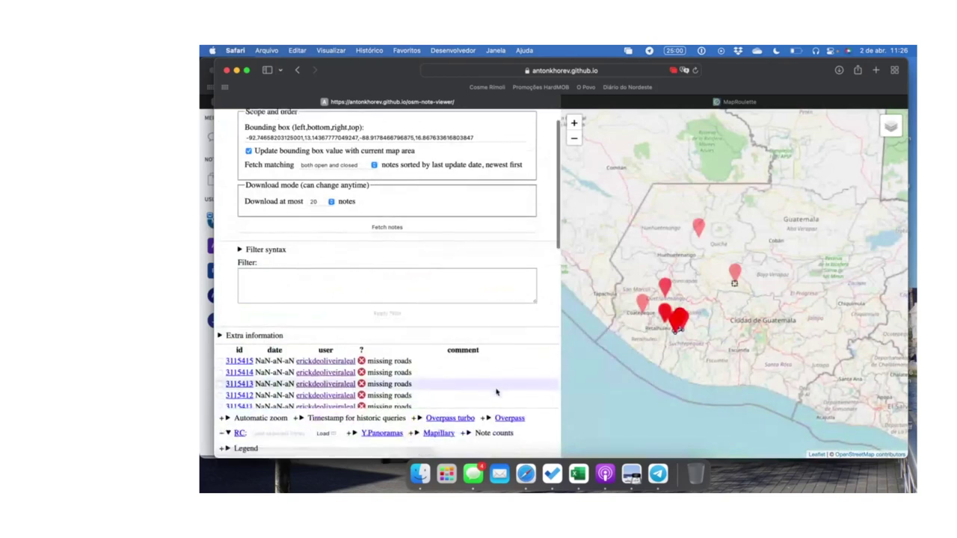
{"action": "scroll", "coordinate": [496, 392], "scroll_direction": "down", "scroll_amount": 2}
{"action": "left_click", "coordinate": [467, 434]}
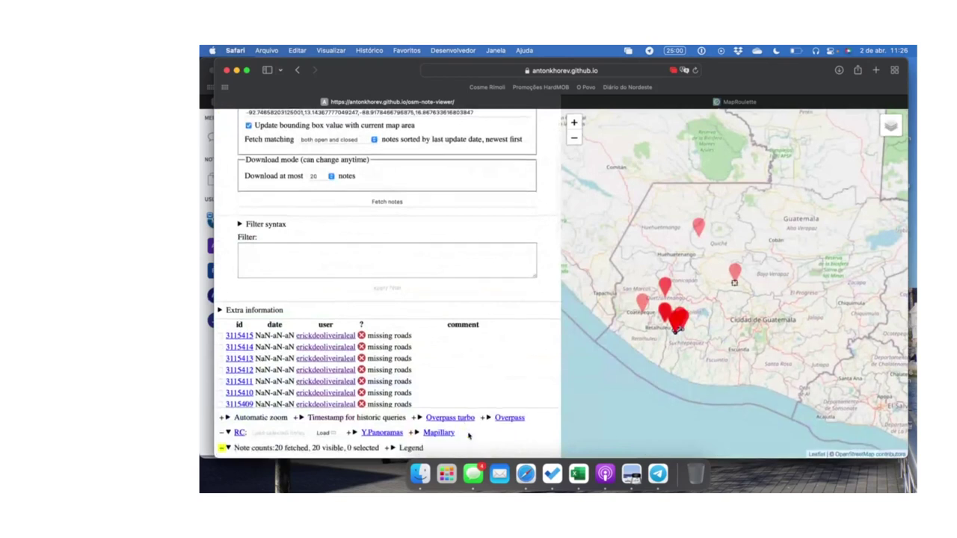
Expand Automatic zoom, Timestamp, Overpass turbo, Overpass, Y.Panoramas, Legend and the user search form
{"action": "left_click", "coordinate": [226, 418]}
{"action": "left_click", "coordinate": [375, 418]}
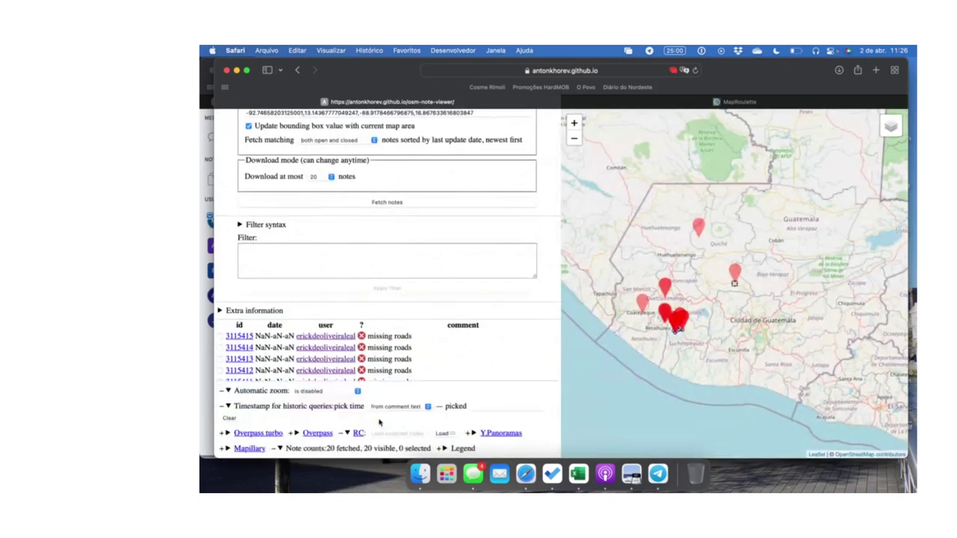
{"action": "left_click", "coordinate": [224, 433]}
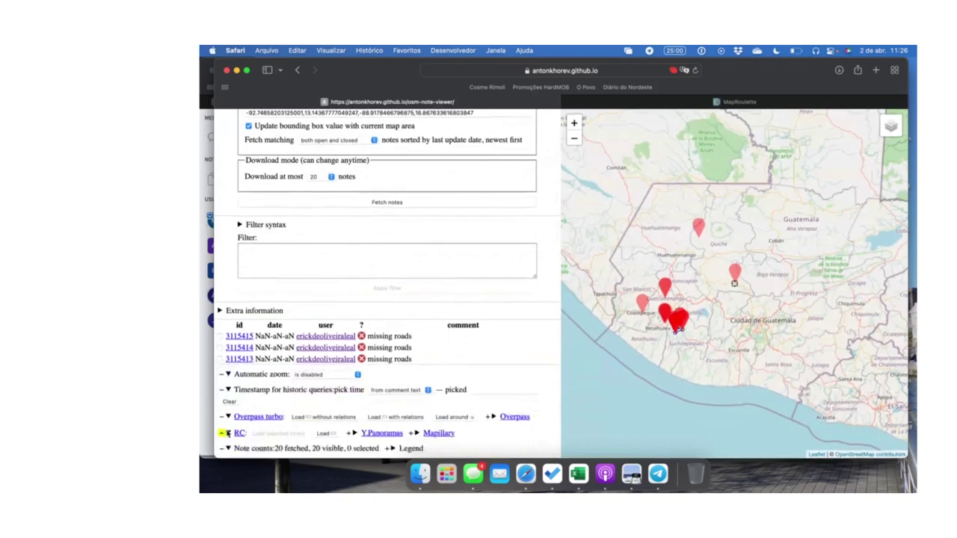
{"action": "left_click", "coordinate": [493, 418]}
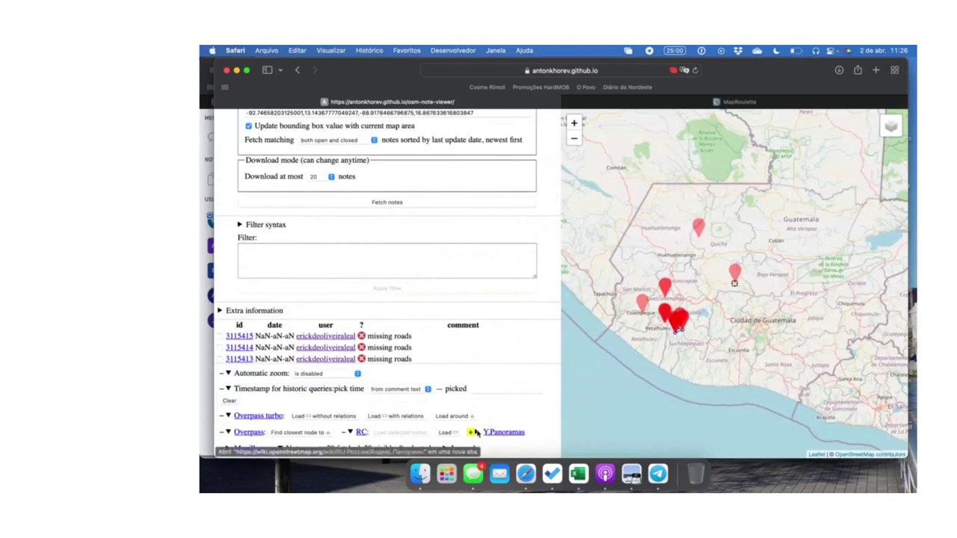
{"action": "left_click", "coordinate": [476, 432]}
{"action": "left_click", "coordinate": [222, 449]}
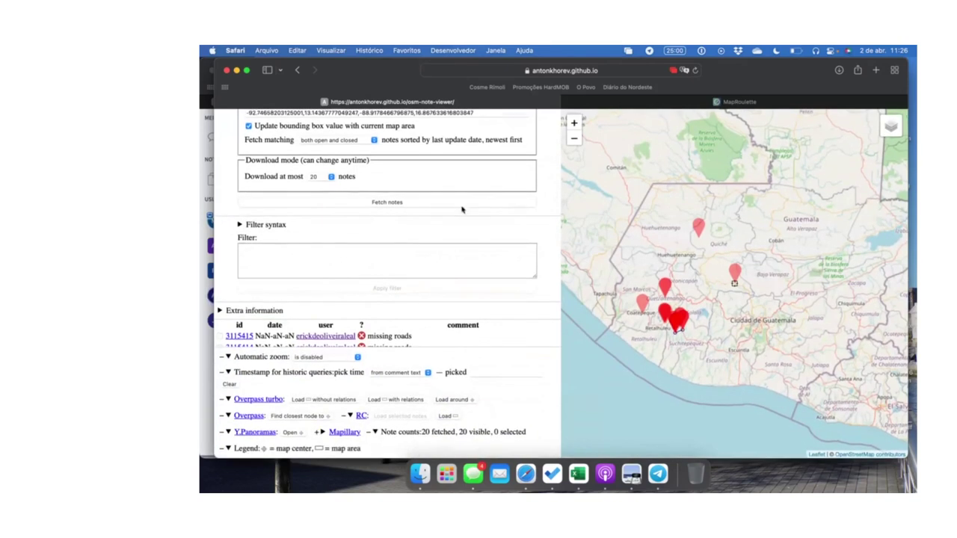
{"action": "scroll", "coordinate": [461, 210], "scroll_direction": "up", "scroll_amount": 2}
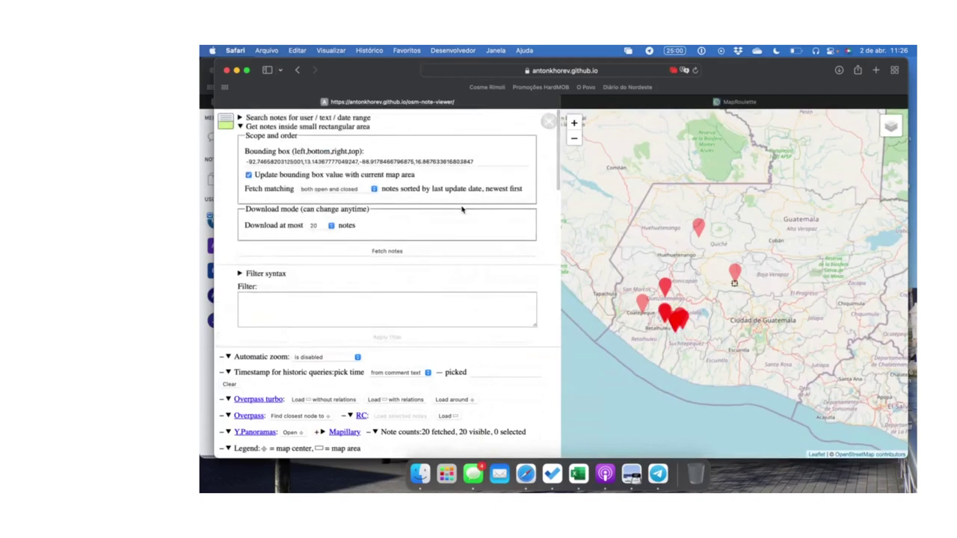
{"action": "left_click", "coordinate": [272, 117]}
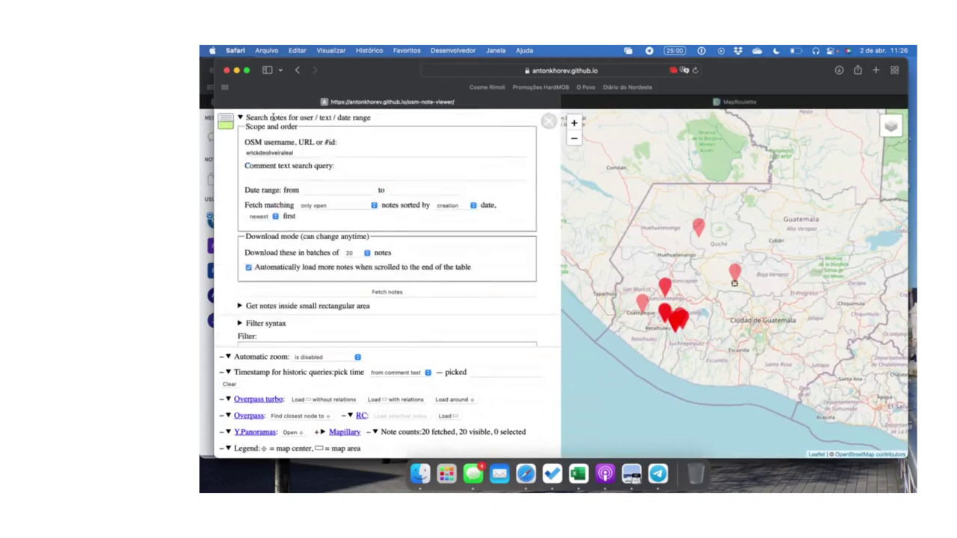
Return to the rectangular-area notes form and review its options
{"action": "scroll", "coordinate": [314, 164], "scroll_direction": "down", "scroll_amount": 3}
{"action": "left_click", "coordinate": [353, 229]}
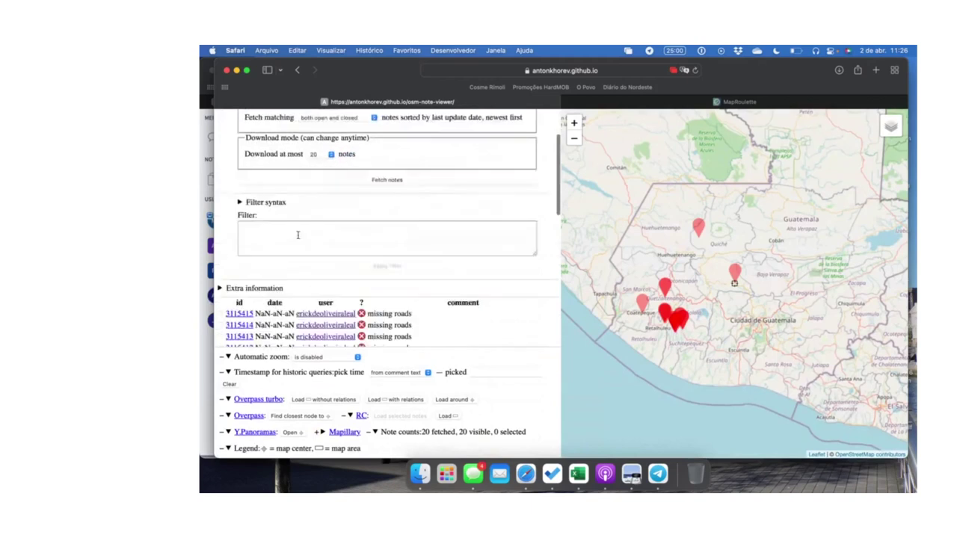
{"action": "scroll", "coordinate": [370, 193], "scroll_direction": "down", "scroll_amount": 10}
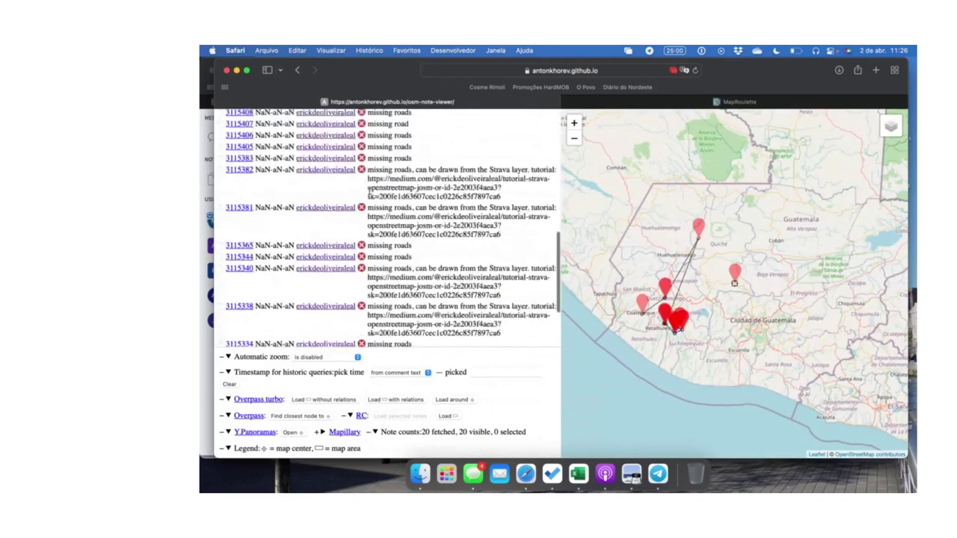
{"action": "scroll", "coordinate": [409, 217], "scroll_direction": "down", "scroll_amount": 3}
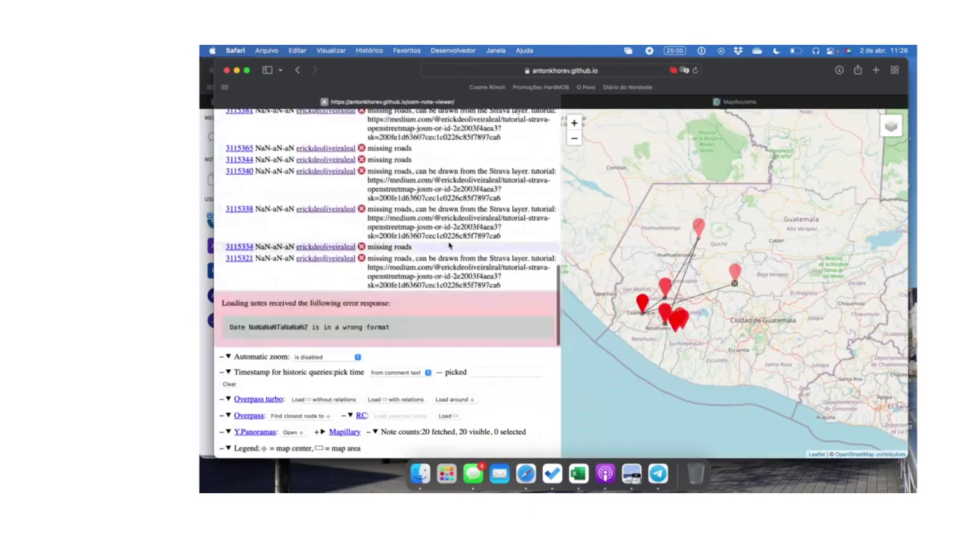
{"action": "scroll", "coordinate": [449, 245], "scroll_direction": "up", "scroll_amount": 15}
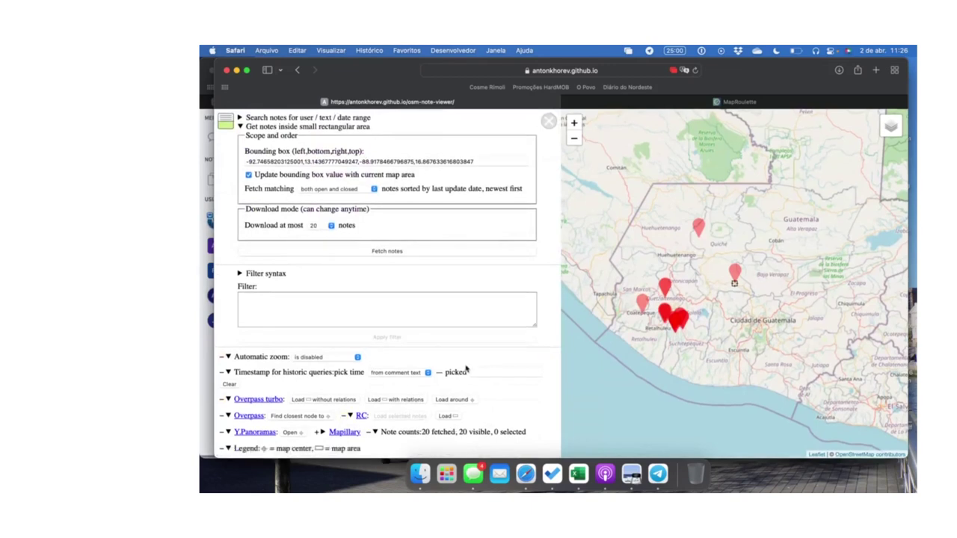
Uncheck 'Automatically load more notes' in the user search, then fetch notes in the current map area
{"action": "left_click", "coordinate": [332, 117]}
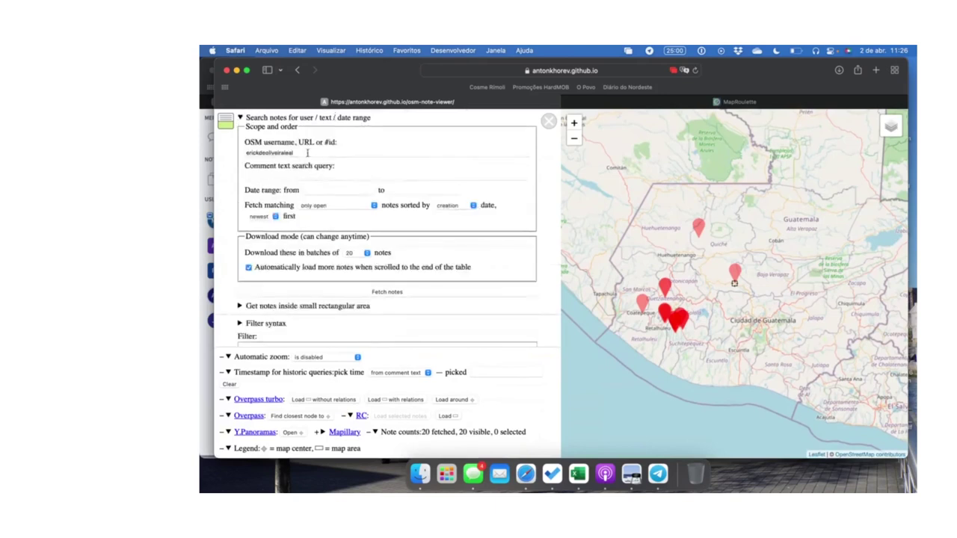
{"action": "scroll", "coordinate": [327, 227], "scroll_direction": "down", "scroll_amount": 1}
{"action": "left_click", "coordinate": [311, 255]}
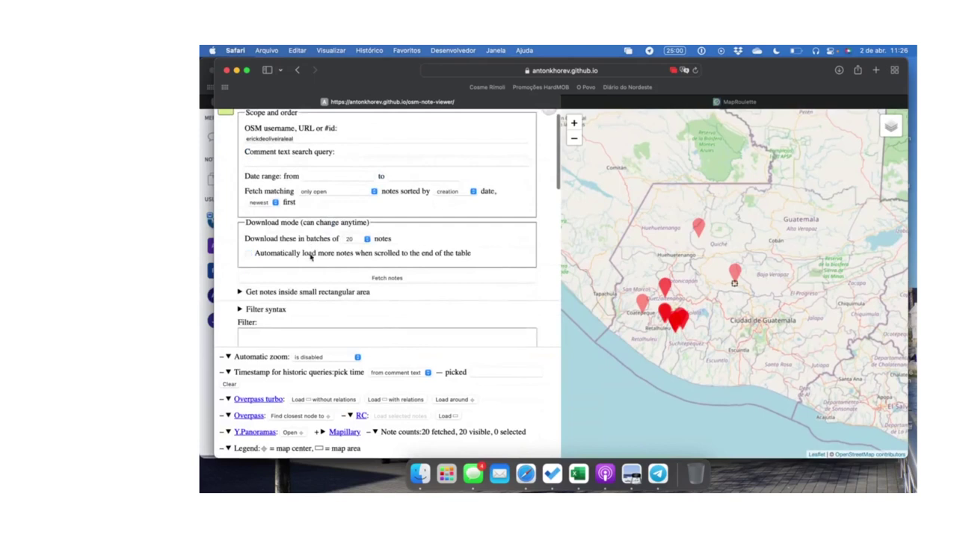
{"action": "left_click", "coordinate": [325, 291]}
{"action": "scroll", "coordinate": [343, 243], "scroll_direction": "up", "scroll_amount": 2}
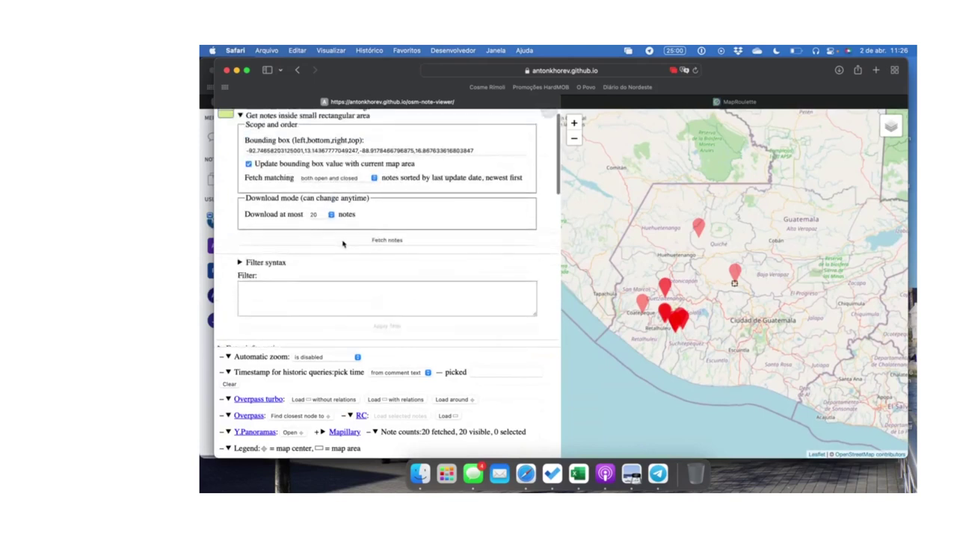
{"action": "left_click", "coordinate": [356, 254]}
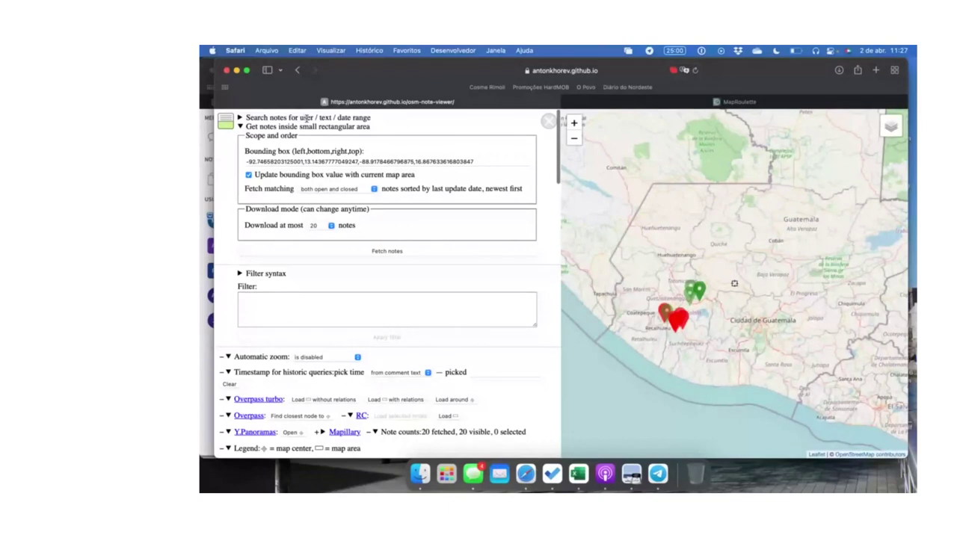
Show and then hide the filter syntax help
{"action": "left_click", "coordinate": [266, 273]}
{"action": "scroll", "coordinate": [281, 243], "scroll_direction": "down", "scroll_amount": 2}
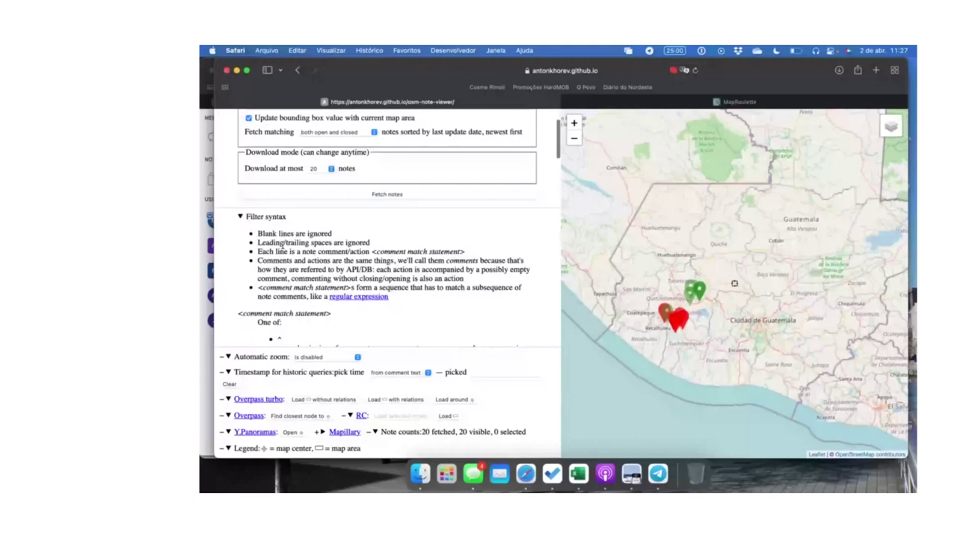
{"action": "scroll", "coordinate": [270, 258], "scroll_direction": "up", "scroll_amount": 2}
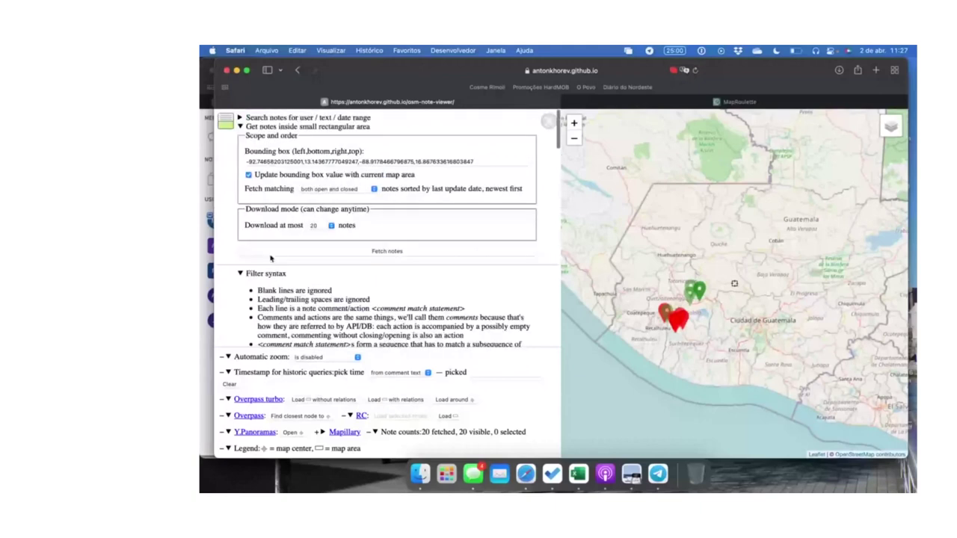
{"action": "left_click", "coordinate": [265, 273]}
{"action": "scroll", "coordinate": [459, 202], "scroll_direction": "down", "scroll_amount": 1}
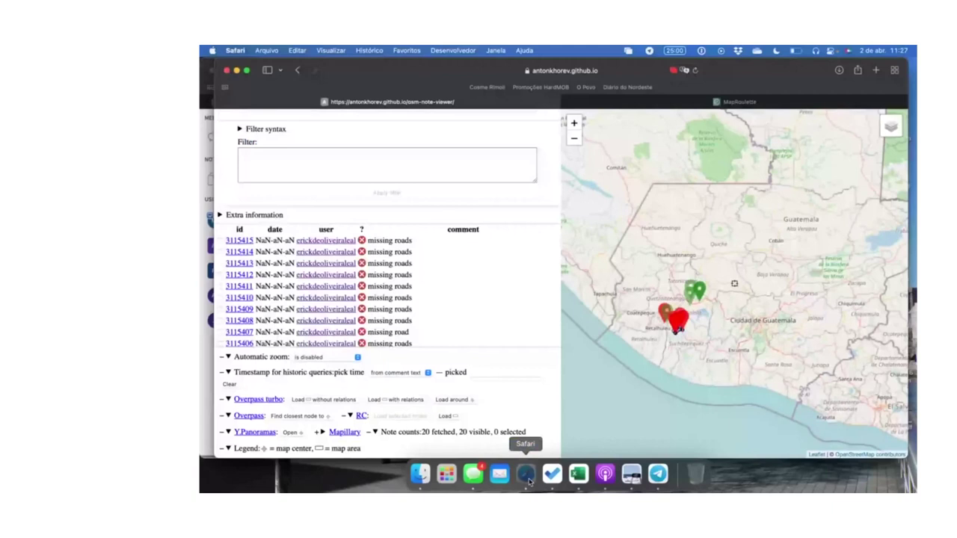
Glance at the MapRoulette challenge window, then keep Automatic zoom disabled
{"action": "left_click", "coordinate": [528, 481]}
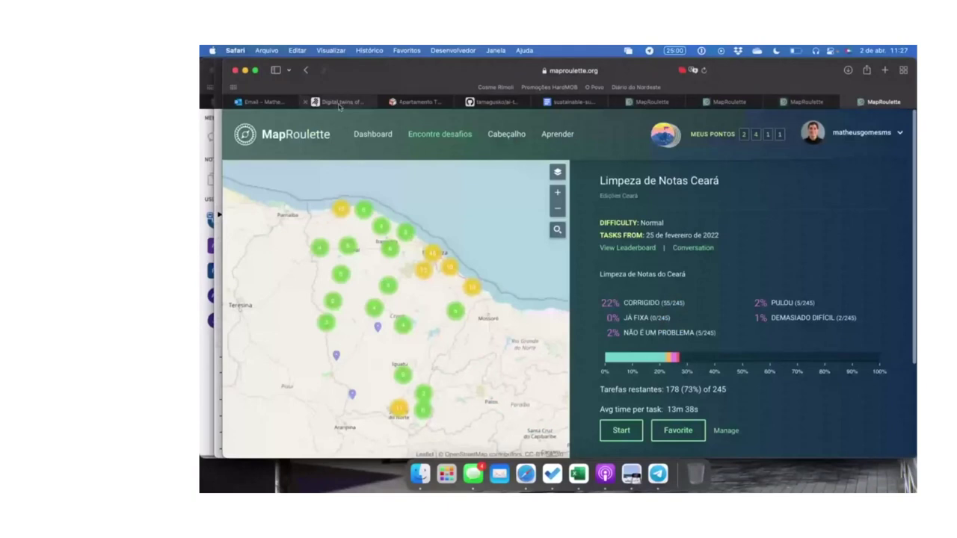
{"action": "left_click", "coordinate": [245, 70]}
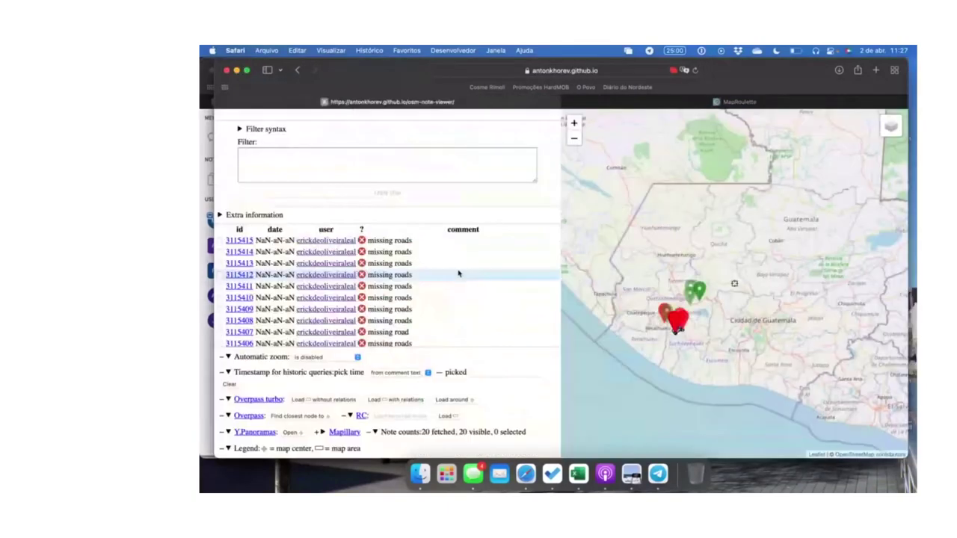
{"action": "scroll", "coordinate": [359, 336], "scroll_direction": "down", "scroll_amount": 10}
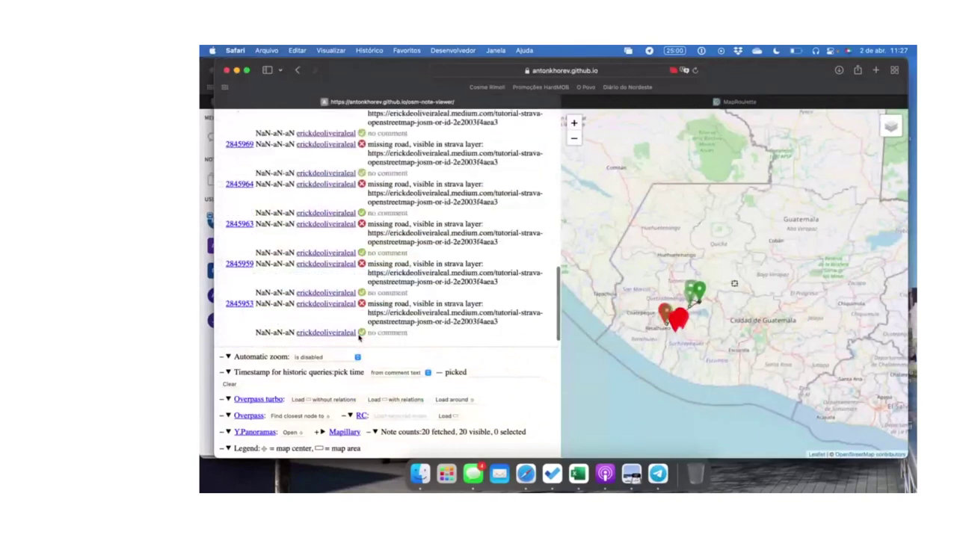
{"action": "scroll", "coordinate": [359, 337], "scroll_direction": "down", "scroll_amount": 1}
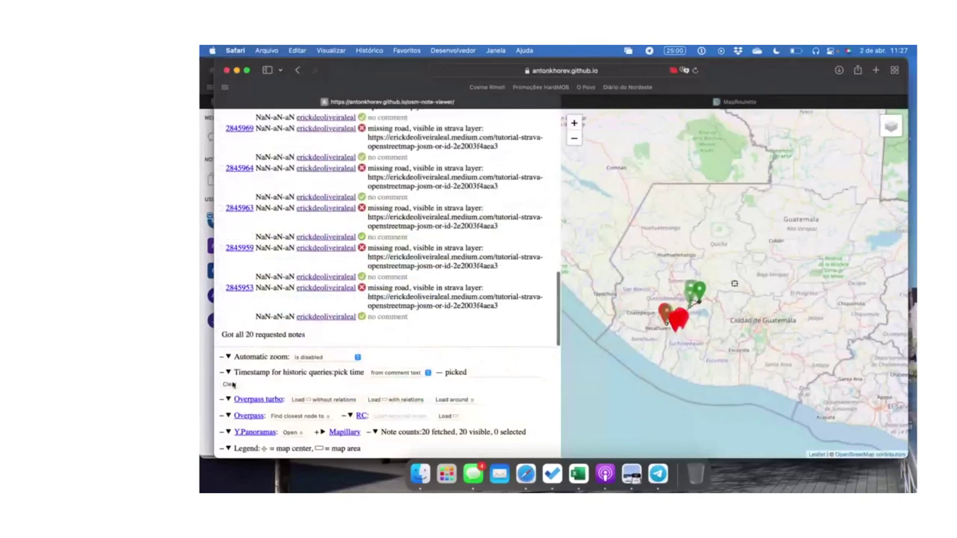
{"action": "left_click", "coordinate": [319, 357]}
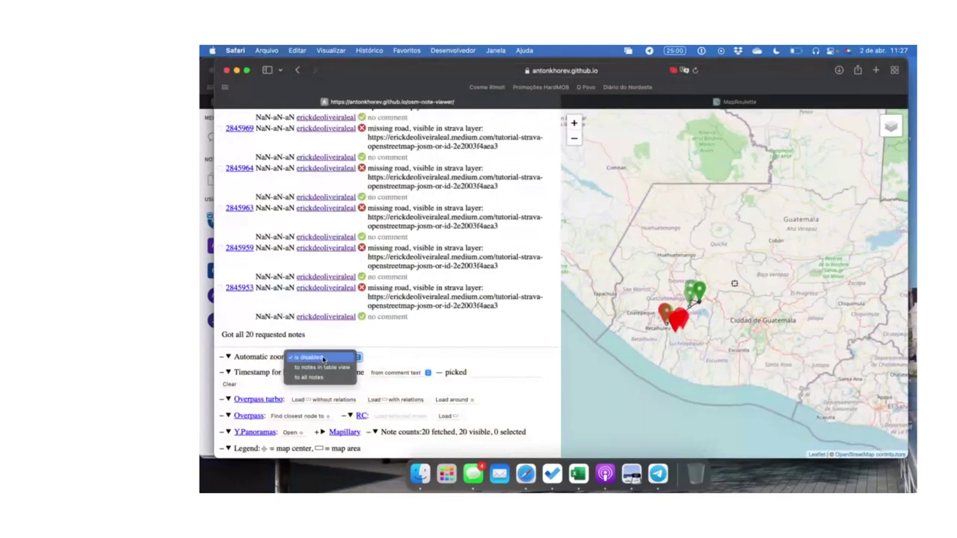
{"action": "left_click", "coordinate": [323, 358]}
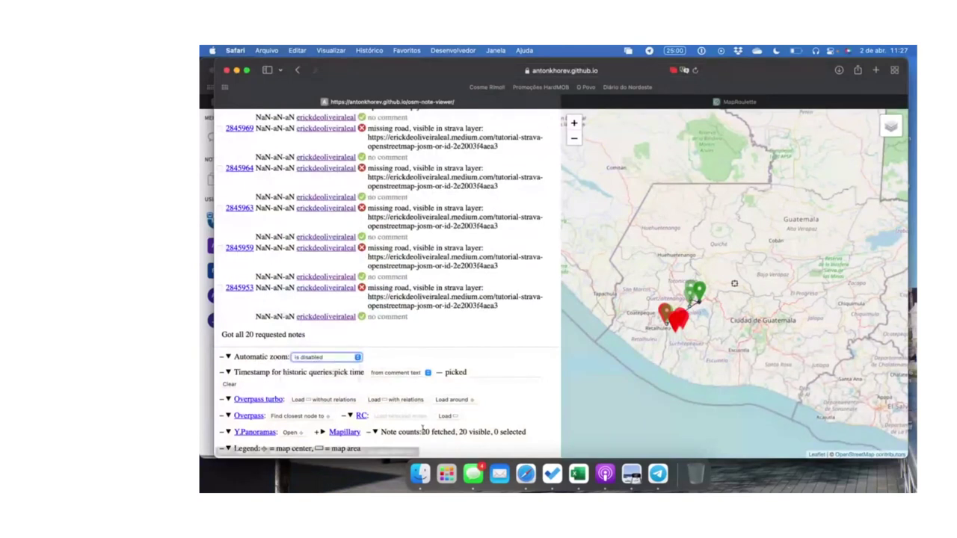
{"action": "scroll", "coordinate": [489, 195], "scroll_direction": "up", "scroll_amount": 15}
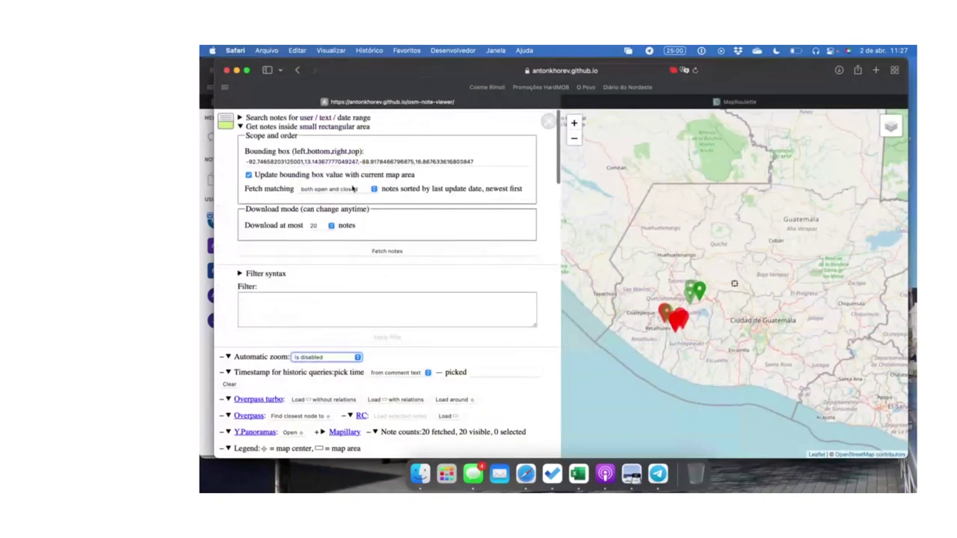
Expand the user search form, then search 'api notes osm' in a new browser tab
{"action": "left_click", "coordinate": [281, 117]}
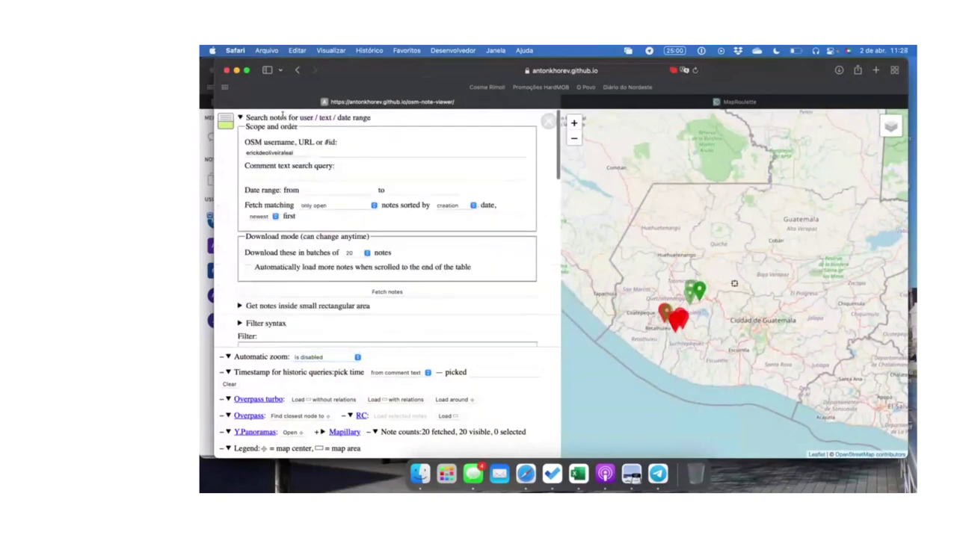
{"action": "scroll", "coordinate": [420, 163], "scroll_direction": "down", "scroll_amount": 2}
{"action": "scroll", "coordinate": [421, 162], "scroll_direction": "up", "scroll_amount": 2}
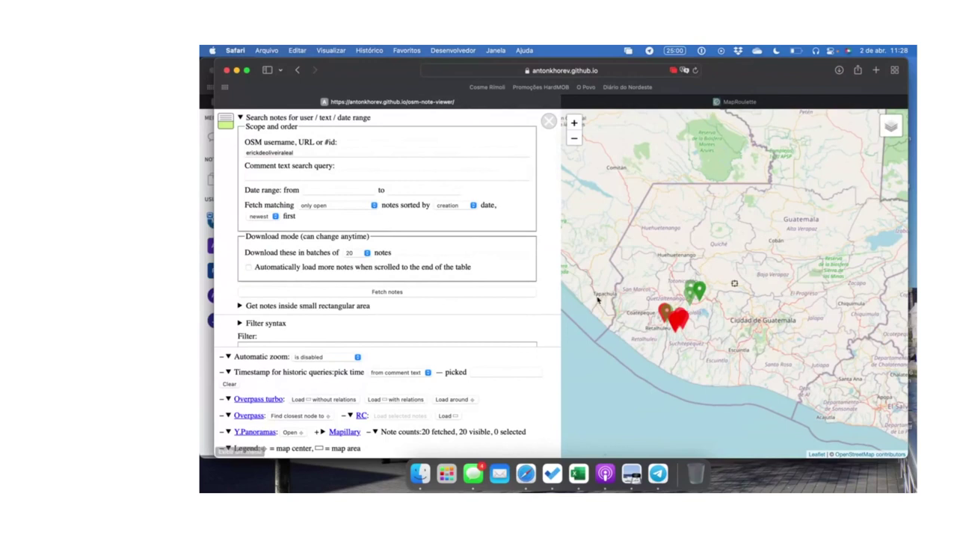
{"action": "left_click", "coordinate": [876, 70]}
{"action": "type", "text": "api notes osm"}
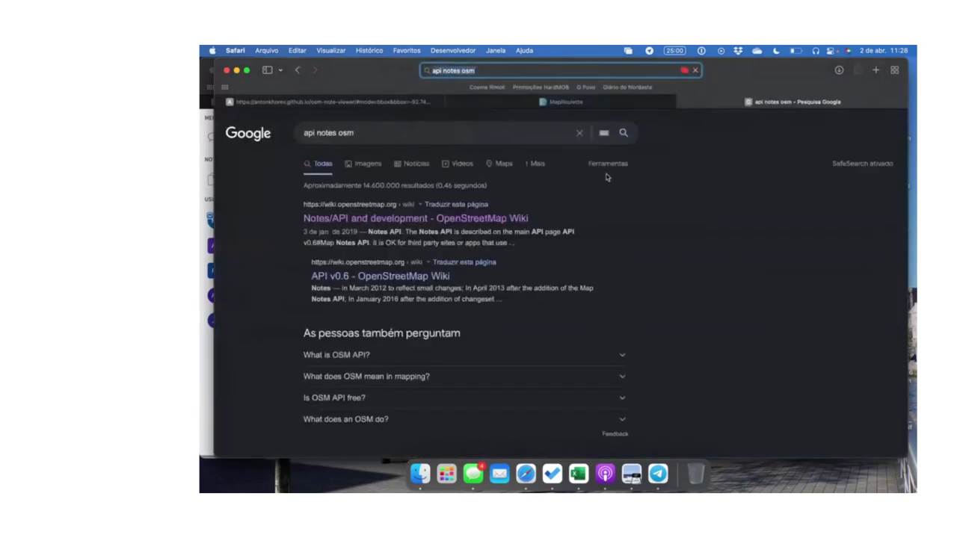
Open the Map Notes API wiki documentation and scroll to its 'Search for notes' section
{"action": "left_click", "coordinate": [419, 218]}
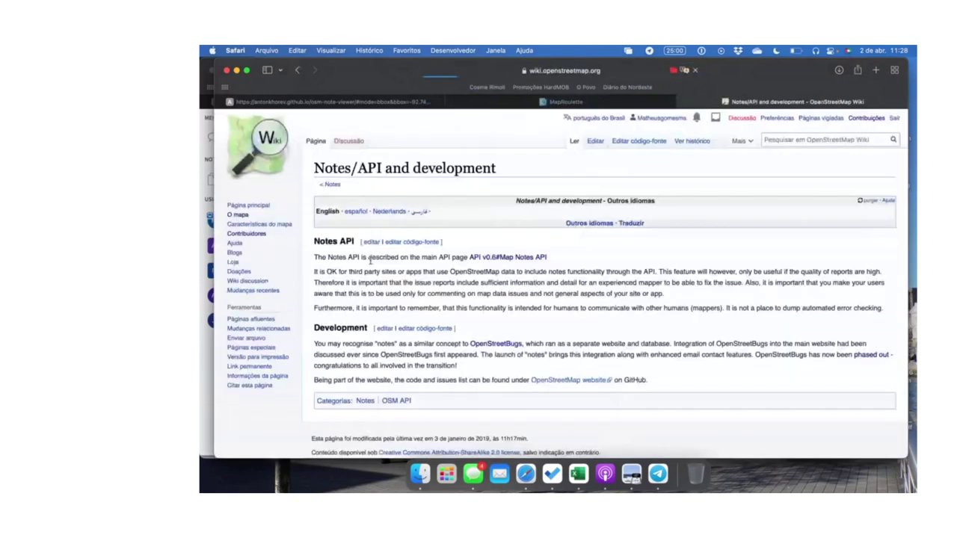
{"action": "scroll", "coordinate": [516, 229], "scroll_direction": "down", "scroll_amount": 1}
{"action": "left_click", "coordinate": [515, 229]}
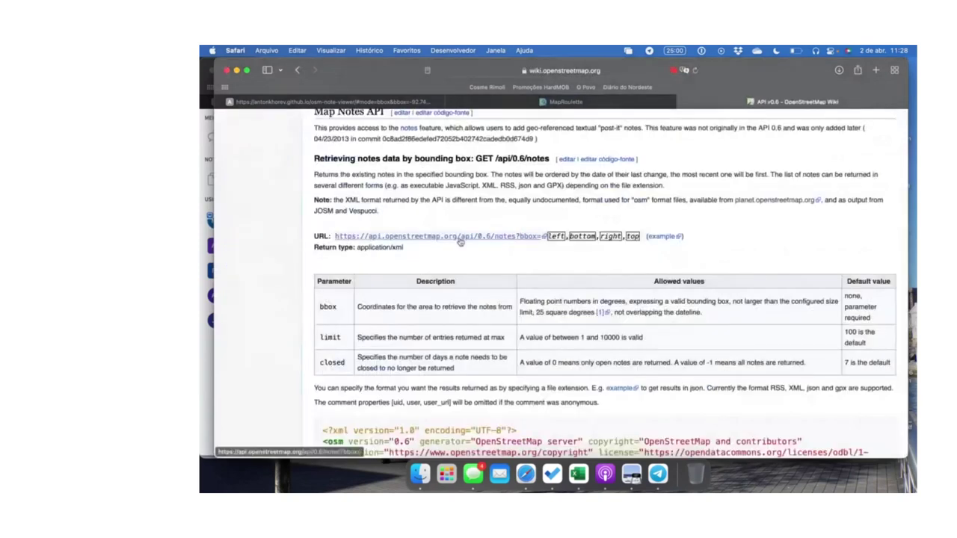
{"action": "scroll", "coordinate": [460, 242], "scroll_direction": "down", "scroll_amount": 1}
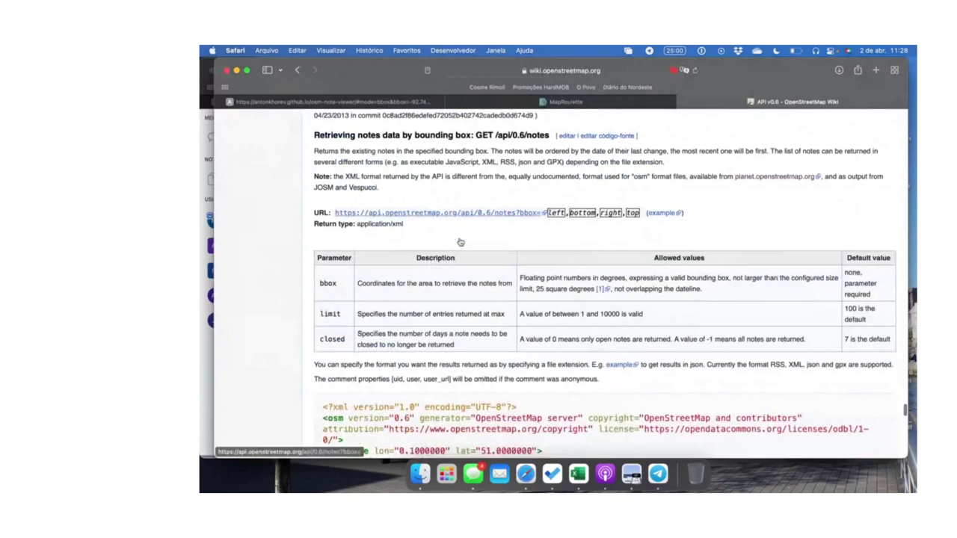
{"action": "scroll", "coordinate": [461, 242], "scroll_direction": "down", "scroll_amount": 10}
{"action": "scroll", "coordinate": [460, 241], "scroll_direction": "down", "scroll_amount": 15}
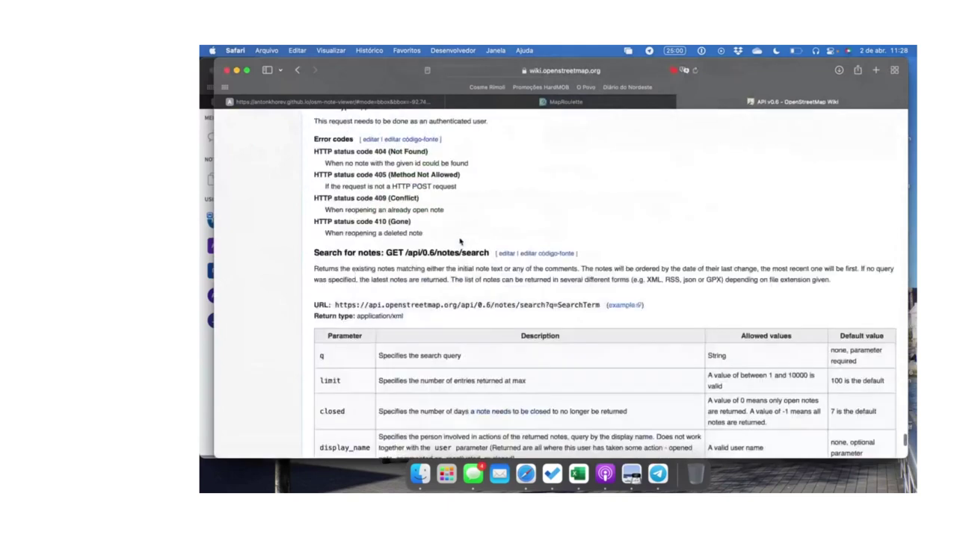
{"action": "scroll", "coordinate": [461, 242], "scroll_direction": "down", "scroll_amount": 4}
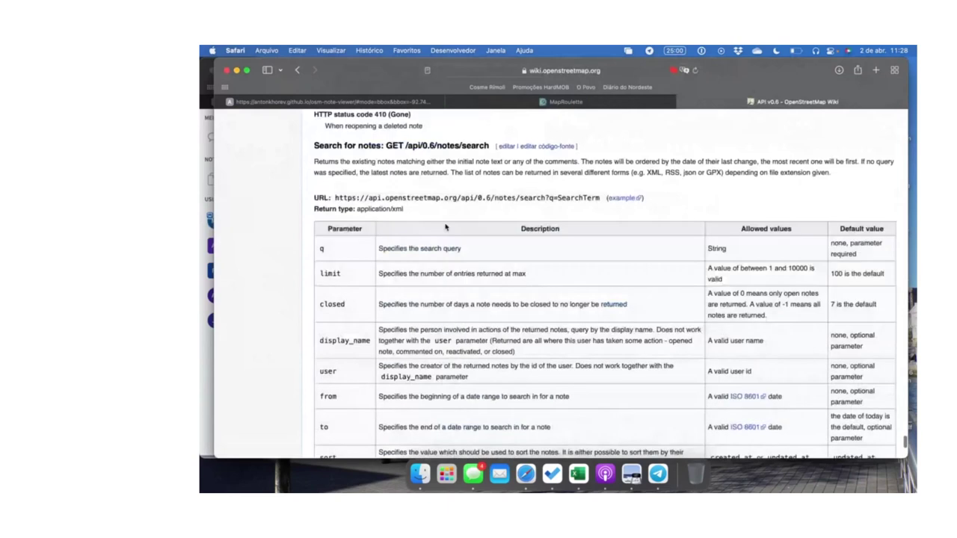
{"action": "scroll", "coordinate": [445, 227], "scroll_direction": "up", "scroll_amount": 1}
Copy the api/0.6/notes/search?q=SearchTerm URL into a new tab's address bar
{"action": "left_click_drag", "start_coordinate": [335, 222], "coordinate": [599, 223]}
{"action": "key", "text": "super+c"}
{"action": "left_click", "coordinate": [875, 69]}
{"action": "key", "text": "super+v"}
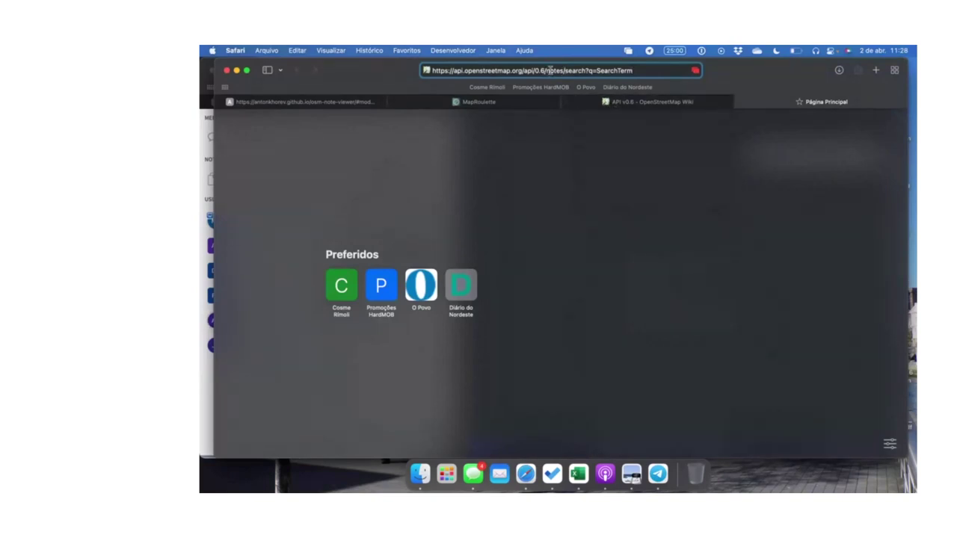
Trim the address back to the OpenStreetMap API domain and pause screen sharing with 'Pausar'
{"action": "left_click_drag", "start_coordinate": [547, 71], "coordinate": [633, 71]}
{"action": "key", "text": "BackSpace"}
{"action": "key", "text": "BackSpace"}
{"action": "key", "text": "BackSpace"}
{"action": "key", "text": "BackSpace"}
{"action": "key", "text": "BackSpace"}
{"action": "key", "text": "BackSpace"}
{"action": "key", "text": "BackSpace"}
{"action": "key", "text": "BackSpace"}
{"action": "key", "text": "BackSpace"}
{"action": "key", "text": "BackSpace"}
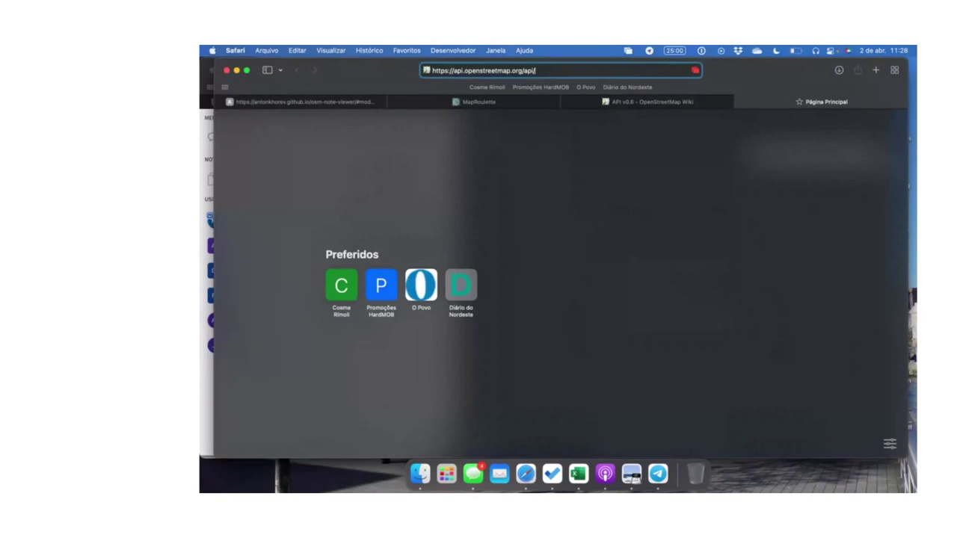
{"action": "key", "text": "BackSpace"}
{"action": "key", "text": "BackSpace"}
{"action": "key", "text": "BackSpace"}
{"action": "key", "text": "BackSpace"}
{"action": "key", "text": "BackSpace"}
{"action": "left_click", "coordinate": [696, 70]}
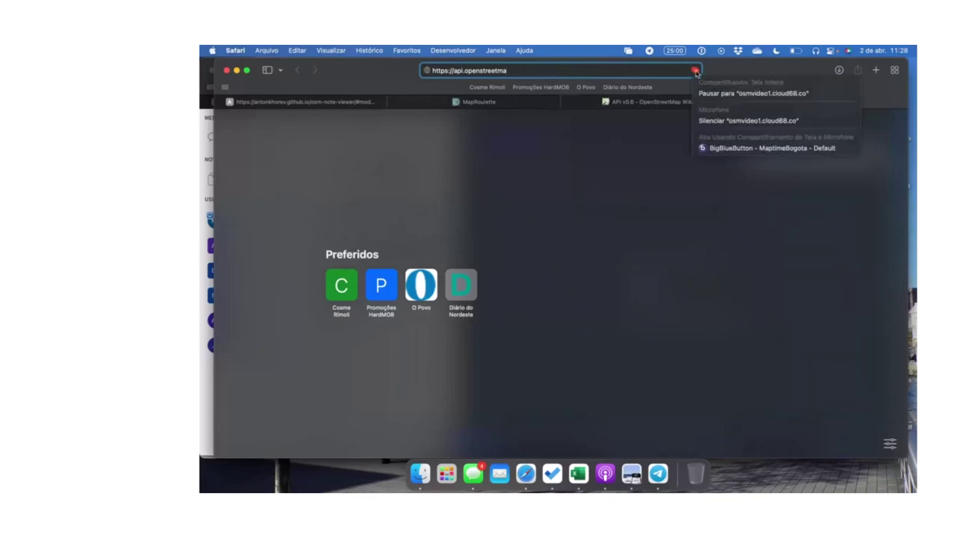
{"action": "left_click", "coordinate": [746, 95]}
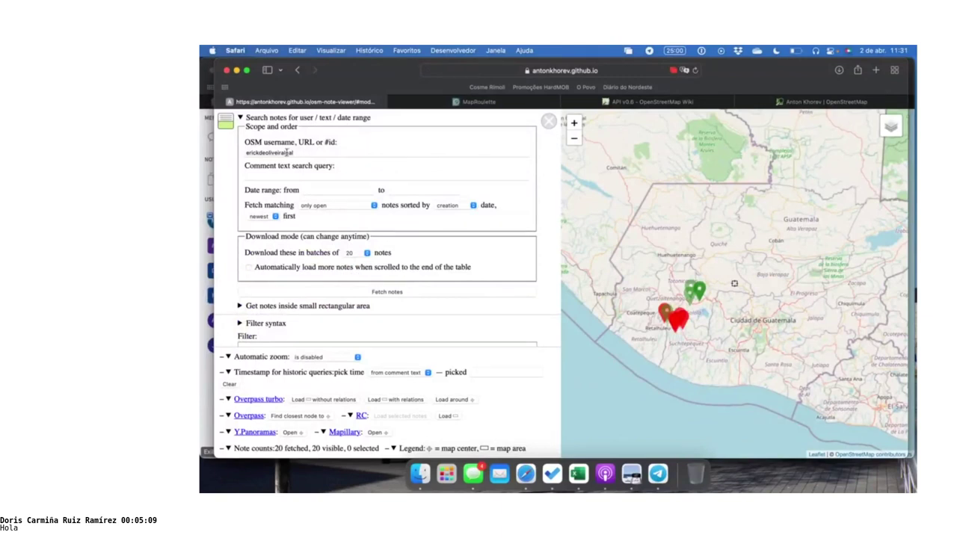
Strip the query parameters from the note viewer's address and reload it
{"action": "left_click", "coordinate": [628, 71]}
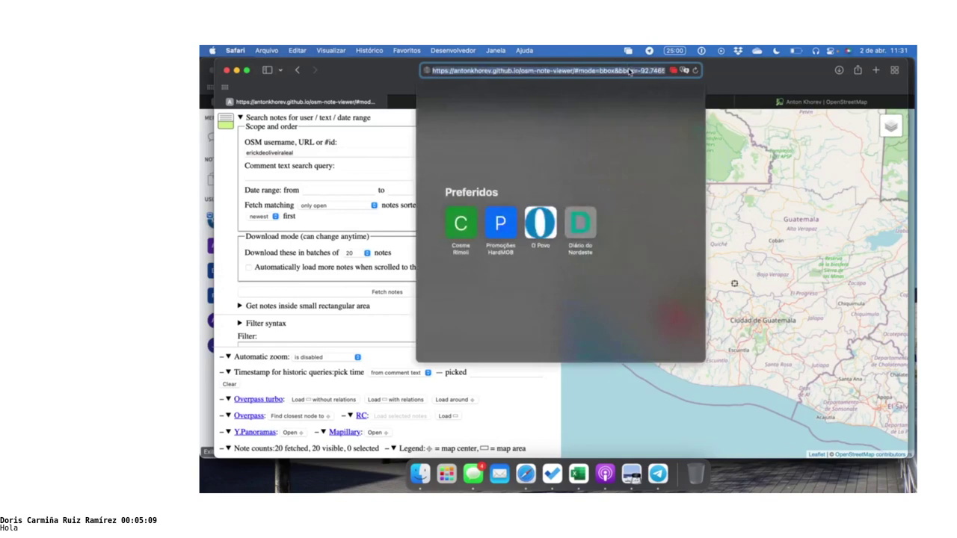
{"action": "left_click_drag", "start_coordinate": [575, 65], "coordinate": [695, 71]}
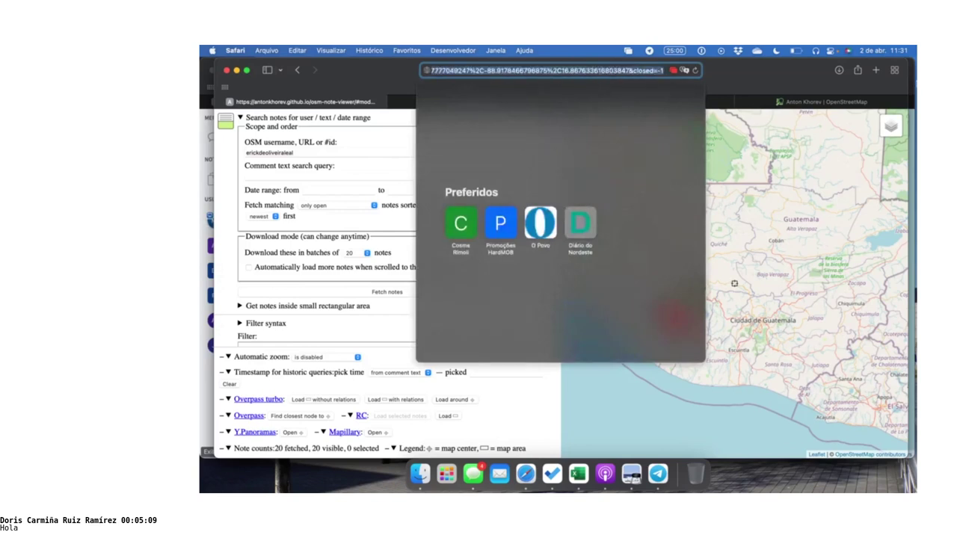
{"action": "key", "text": "BackSpace"}
{"action": "key", "text": "Return"}
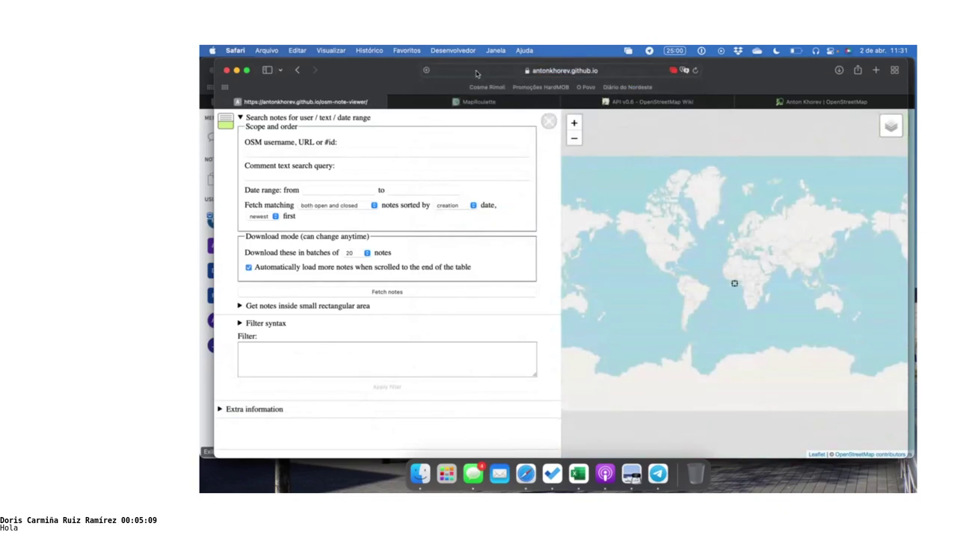
Fetch the mapper's notes matching 'only open' in batches of 100
{"action": "left_click", "coordinate": [374, 150]}
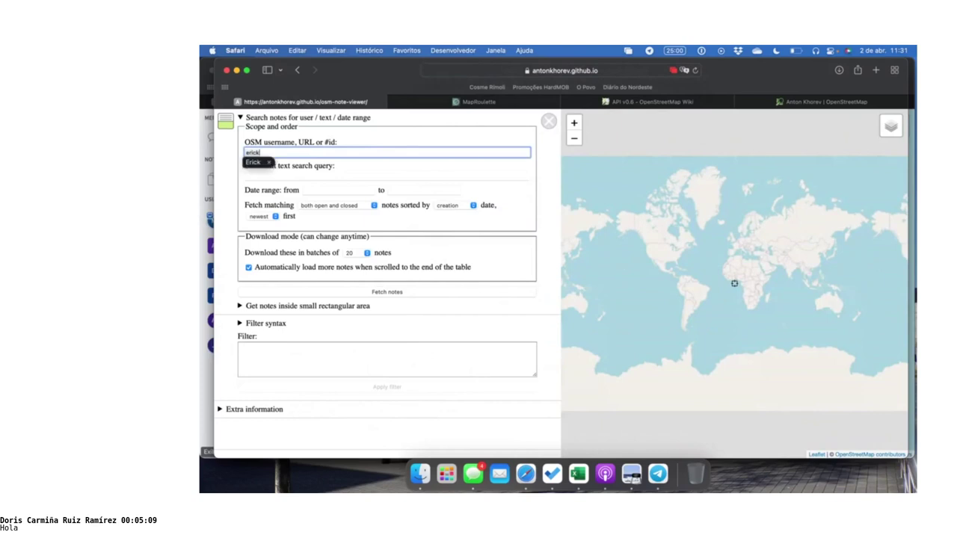
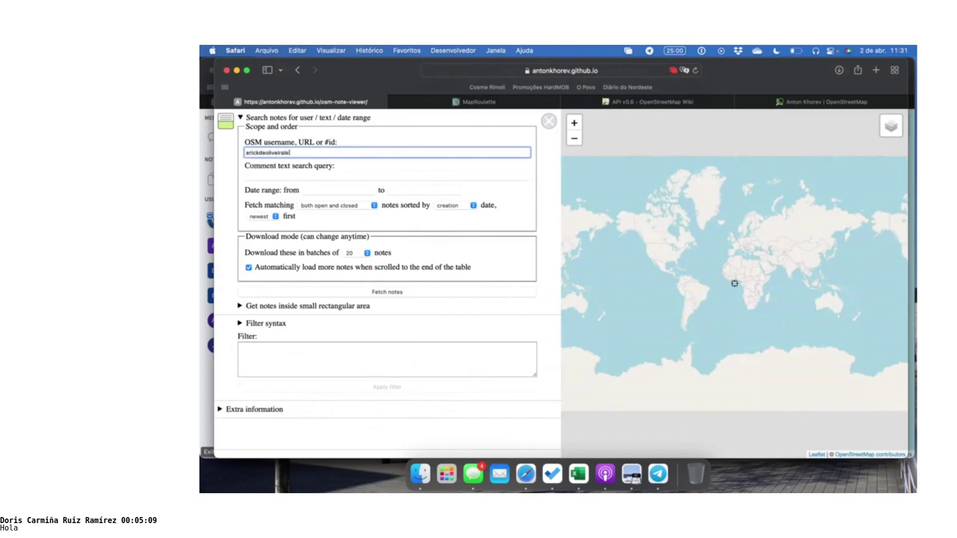
{"action": "left_click", "coordinate": [320, 208]}
{"action": "left_click", "coordinate": [329, 226]}
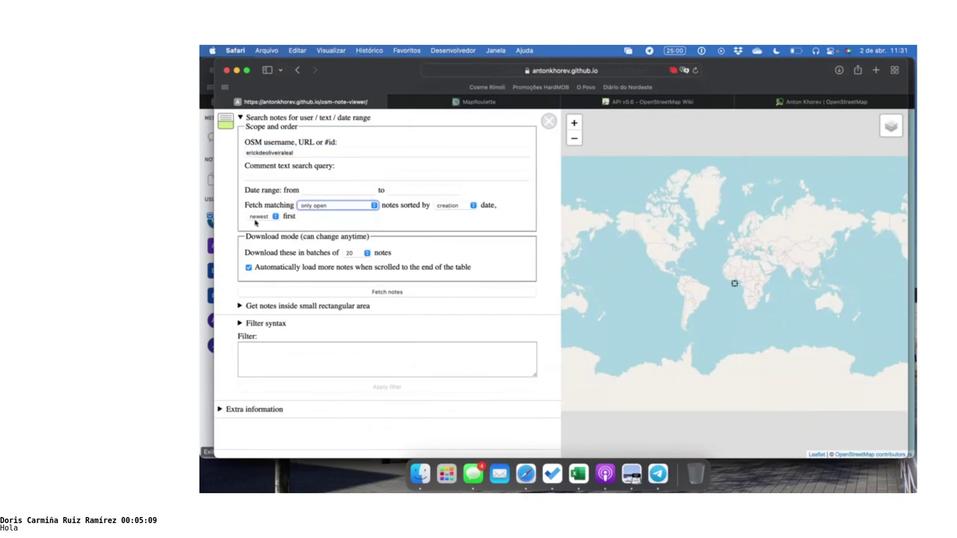
{"action": "left_click", "coordinate": [369, 255]}
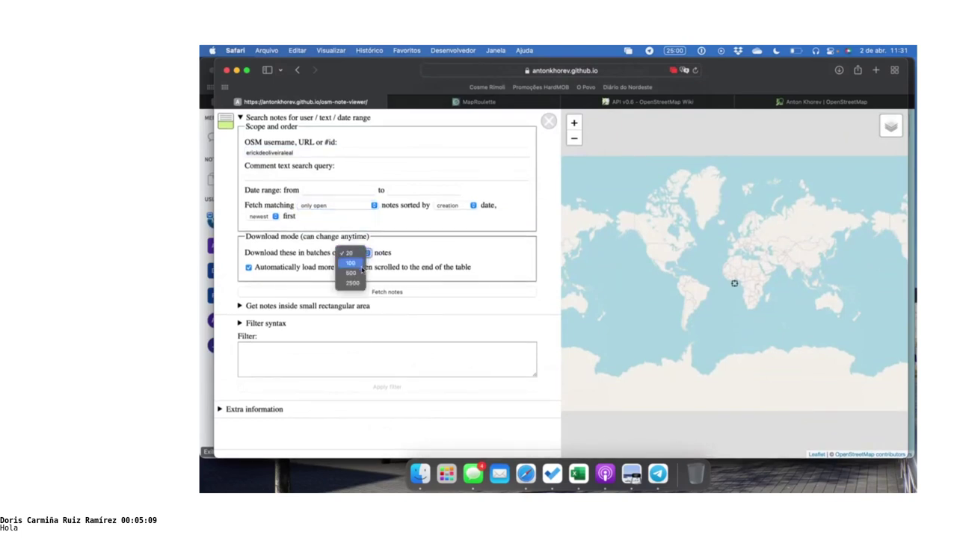
{"action": "left_click", "coordinate": [363, 268]}
{"action": "left_click", "coordinate": [397, 293]}
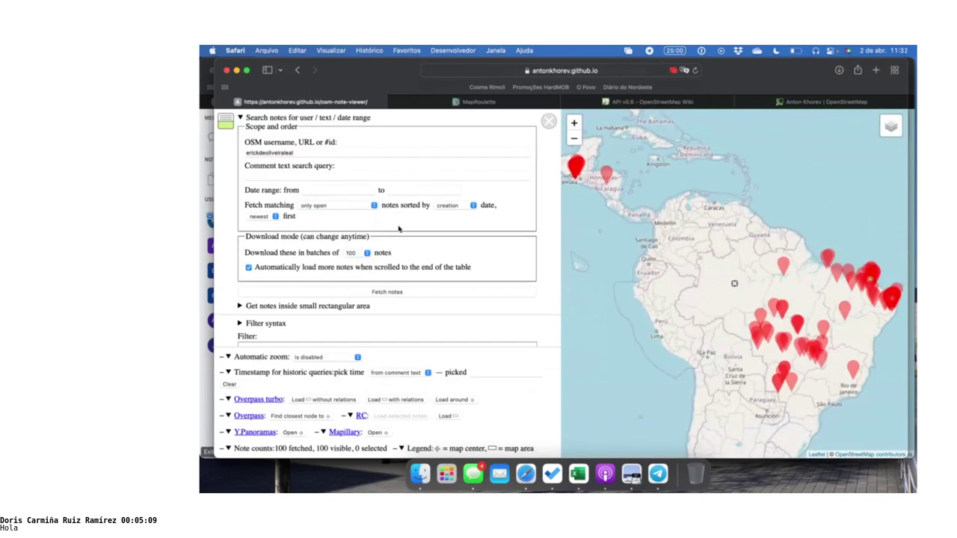
{"action": "scroll", "coordinate": [399, 229], "scroll_direction": "down", "scroll_amount": 5}
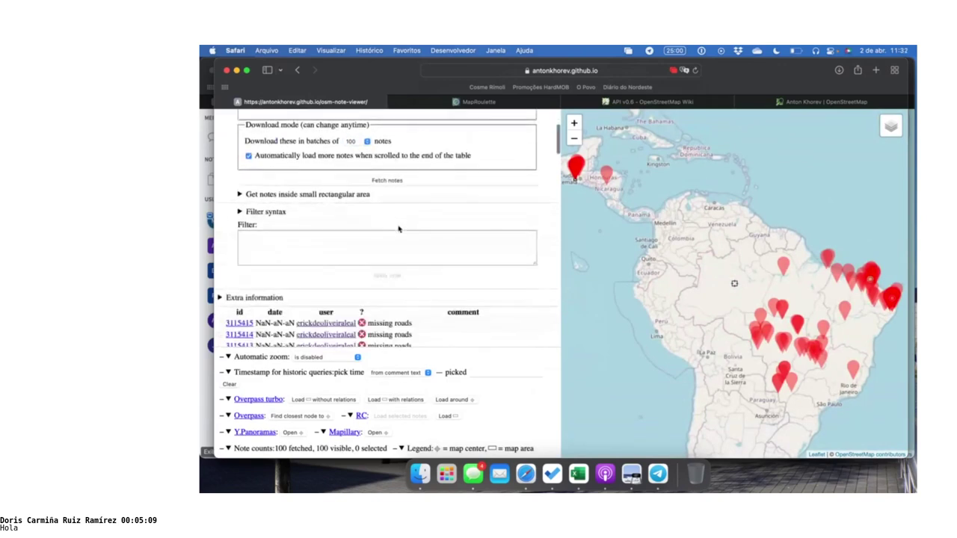
{"action": "scroll", "coordinate": [388, 239], "scroll_direction": "down", "scroll_amount": 5}
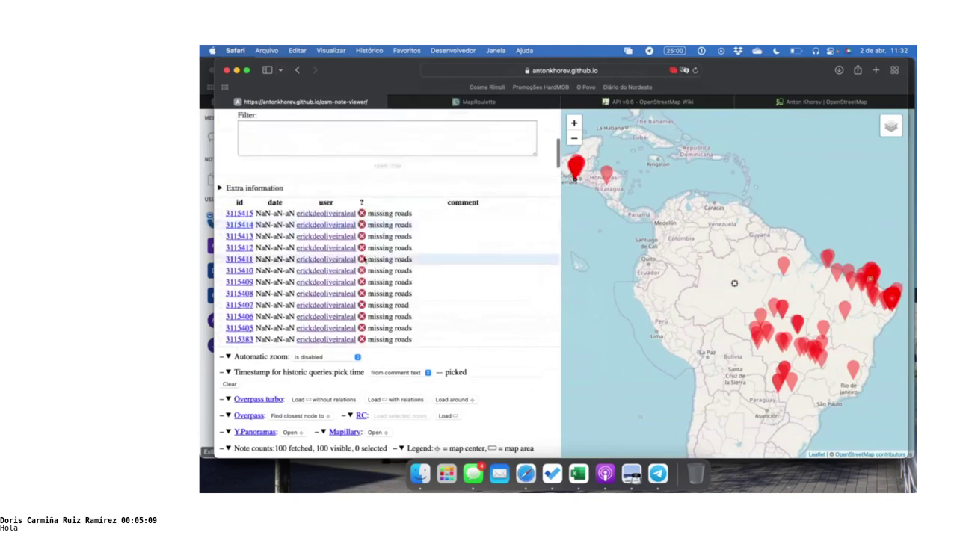
{"action": "scroll", "coordinate": [364, 259], "scroll_direction": "down", "scroll_amount": 5}
{"action": "scroll", "coordinate": [364, 259], "scroll_direction": "down", "scroll_amount": 5}
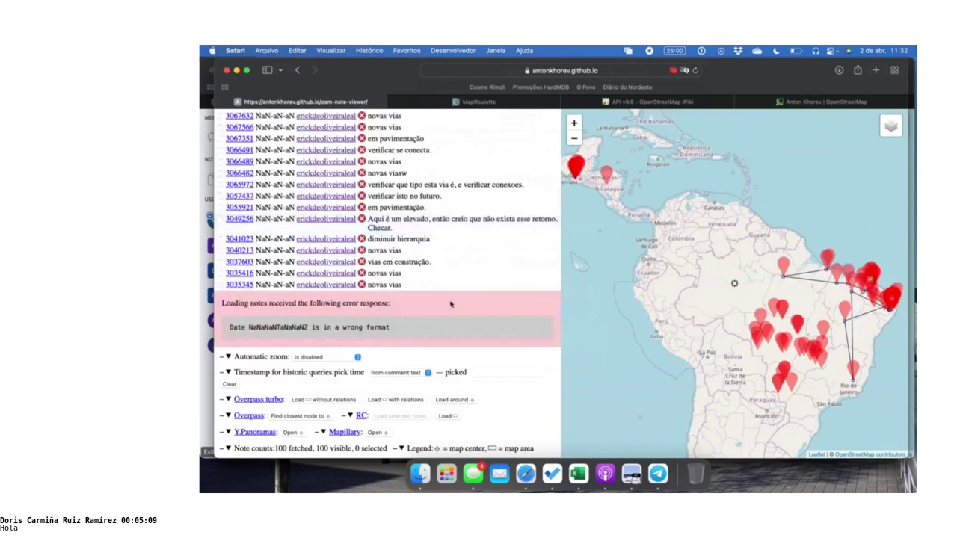
{"action": "scroll", "coordinate": [448, 307], "scroll_direction": "down", "scroll_amount": 2}
{"action": "scroll", "coordinate": [448, 311], "scroll_direction": "up", "scroll_amount": 5}
{"action": "scroll", "coordinate": [448, 310], "scroll_direction": "up", "scroll_amount": 10}
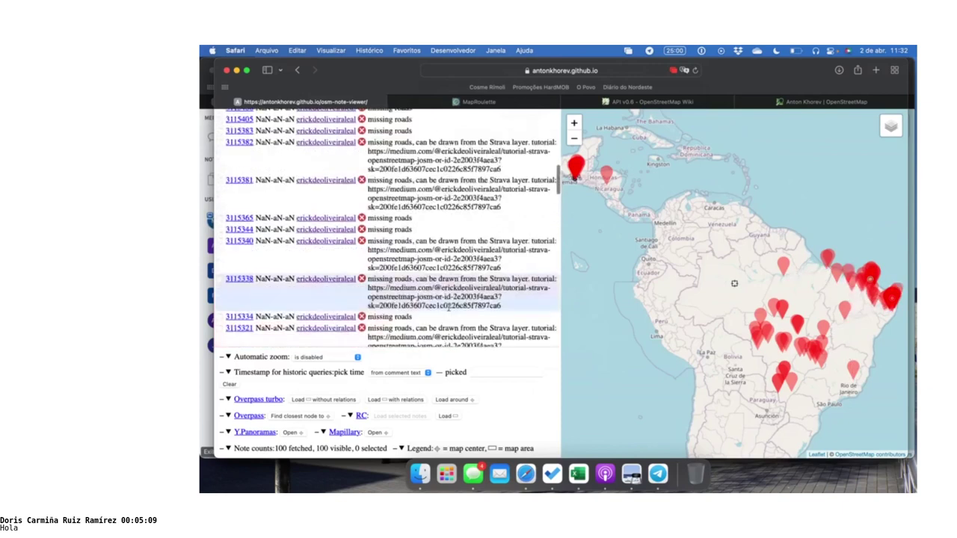
{"action": "scroll", "coordinate": [448, 308], "scroll_direction": "up", "scroll_amount": 10}
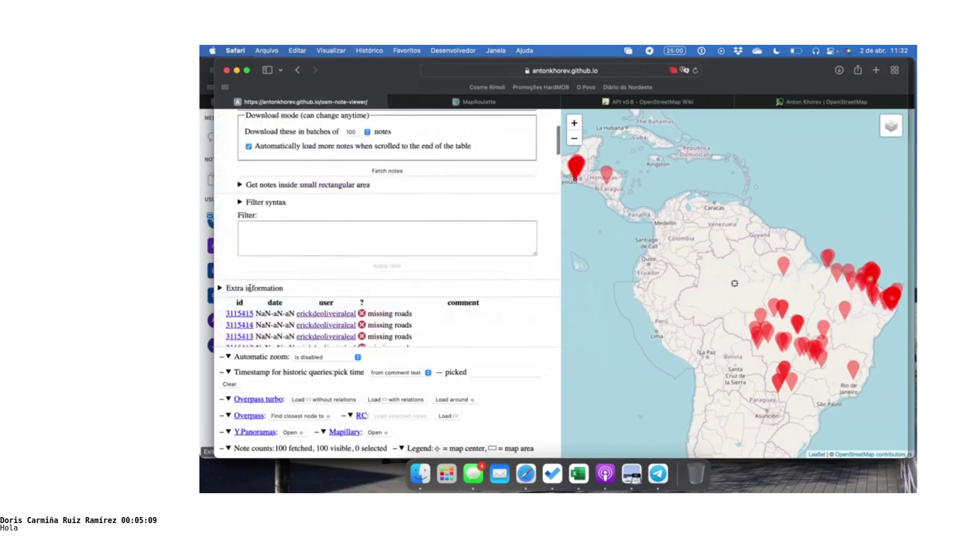
{"action": "scroll", "coordinate": [249, 287], "scroll_direction": "up", "scroll_amount": 5}
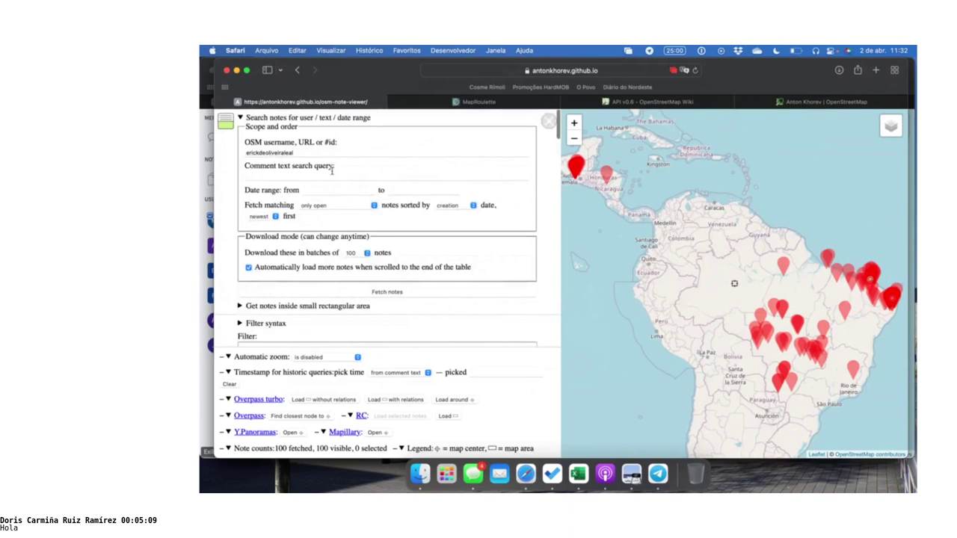
Expand the Extra information section to reveal the notes API links
{"action": "scroll", "coordinate": [331, 196], "scroll_direction": "down", "scroll_amount": 5}
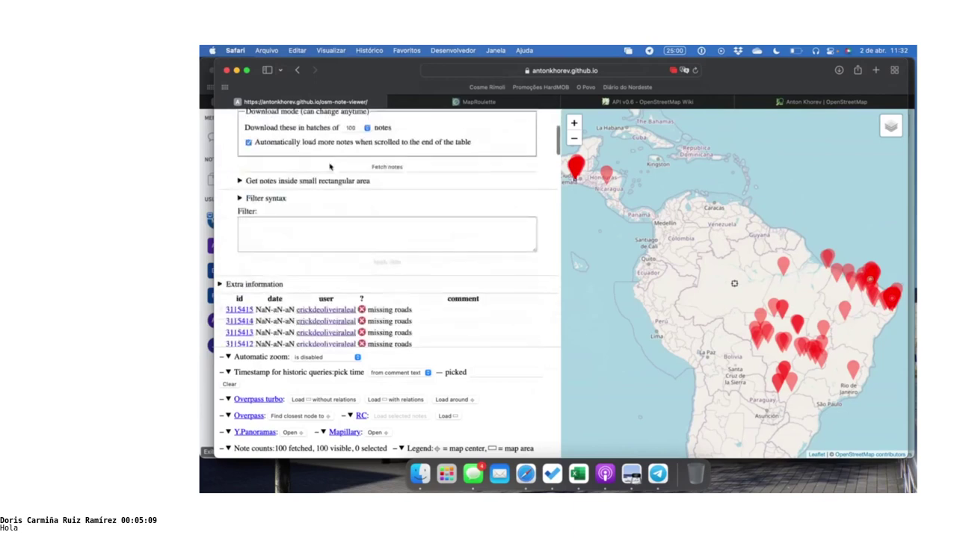
{"action": "left_click", "coordinate": [221, 281]}
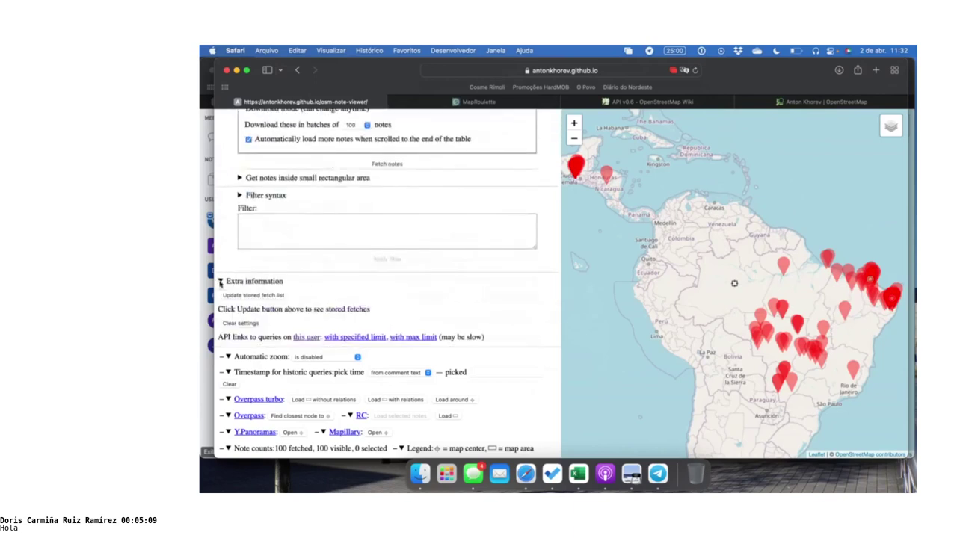
{"action": "scroll", "coordinate": [345, 276], "scroll_direction": "down", "scroll_amount": 2}
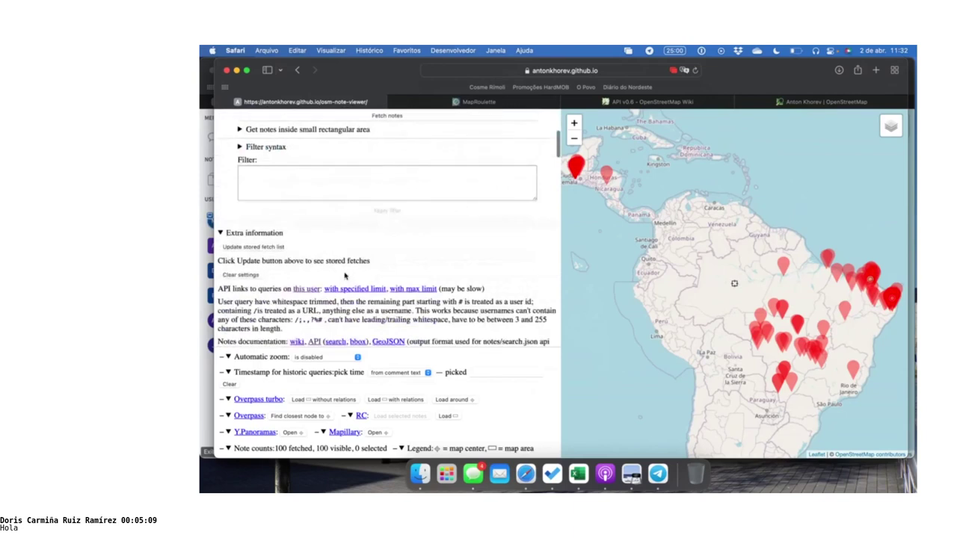
{"action": "scroll", "coordinate": [345, 276], "scroll_direction": "down", "scroll_amount": 2}
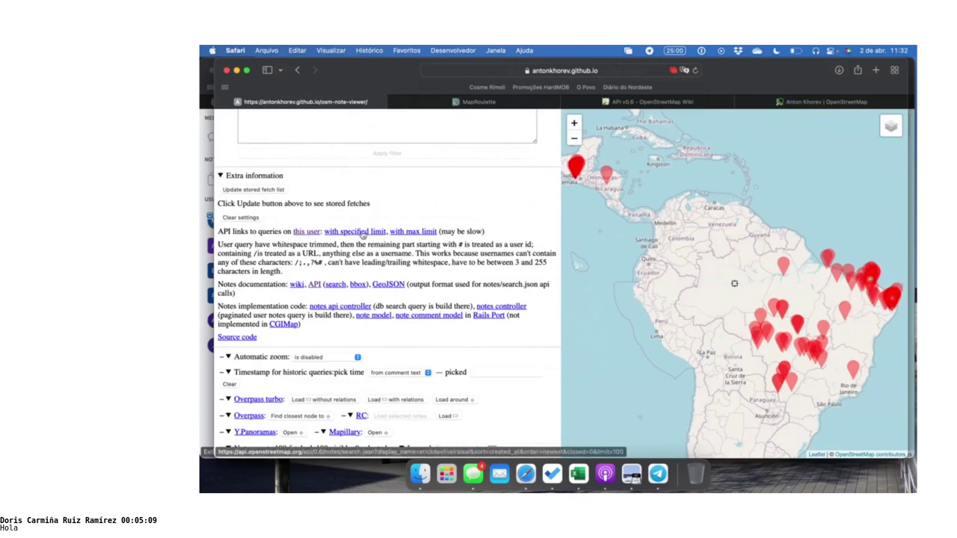
{"action": "scroll", "coordinate": [366, 224], "scroll_direction": "up", "scroll_amount": 10}
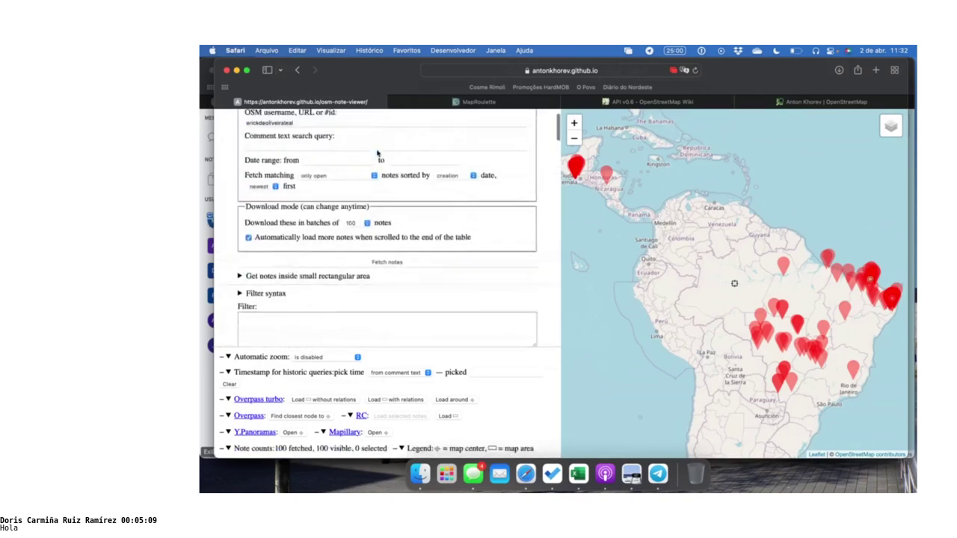
{"action": "scroll", "coordinate": [377, 153], "scroll_direction": "up", "scroll_amount": 3}
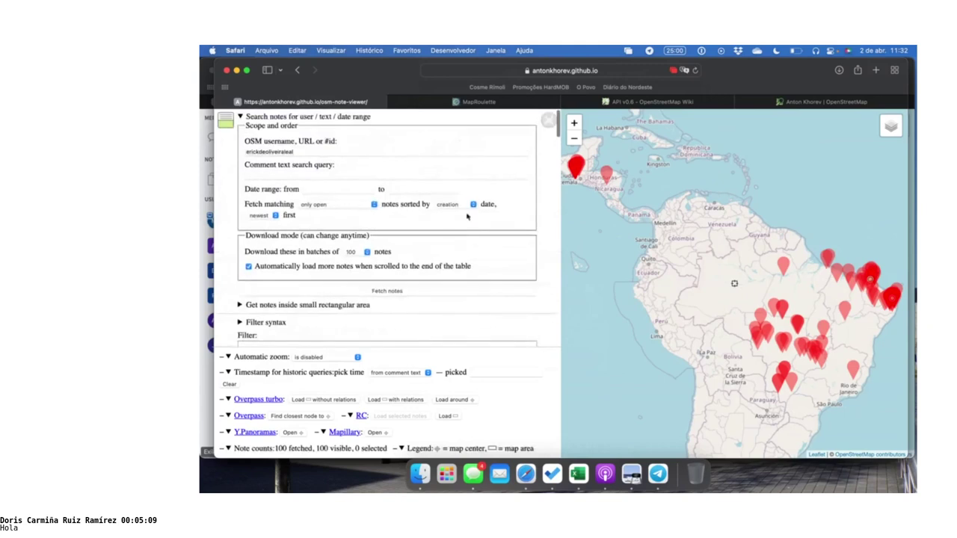
{"action": "scroll", "coordinate": [353, 254], "scroll_direction": "down", "scroll_amount": 5}
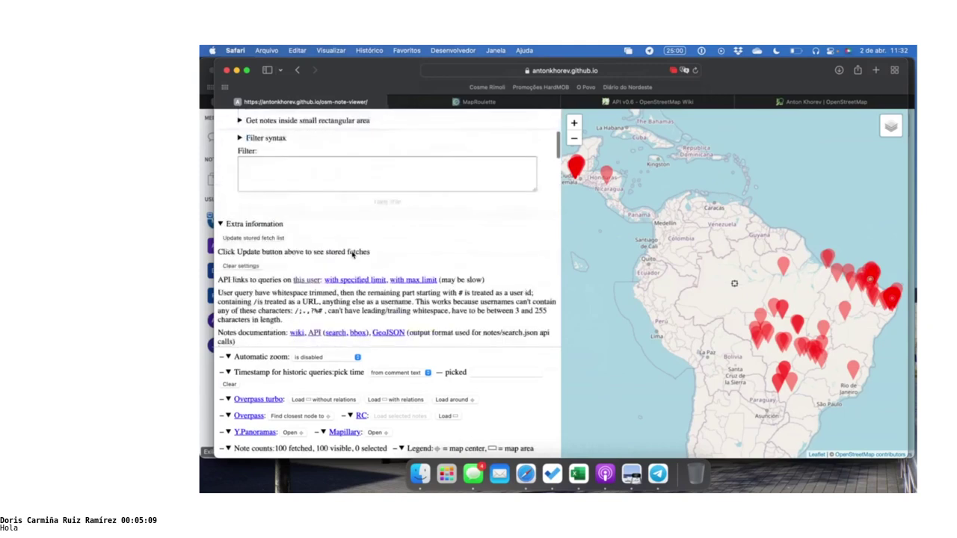
{"action": "scroll", "coordinate": [353, 254], "scroll_direction": "down", "scroll_amount": 1}
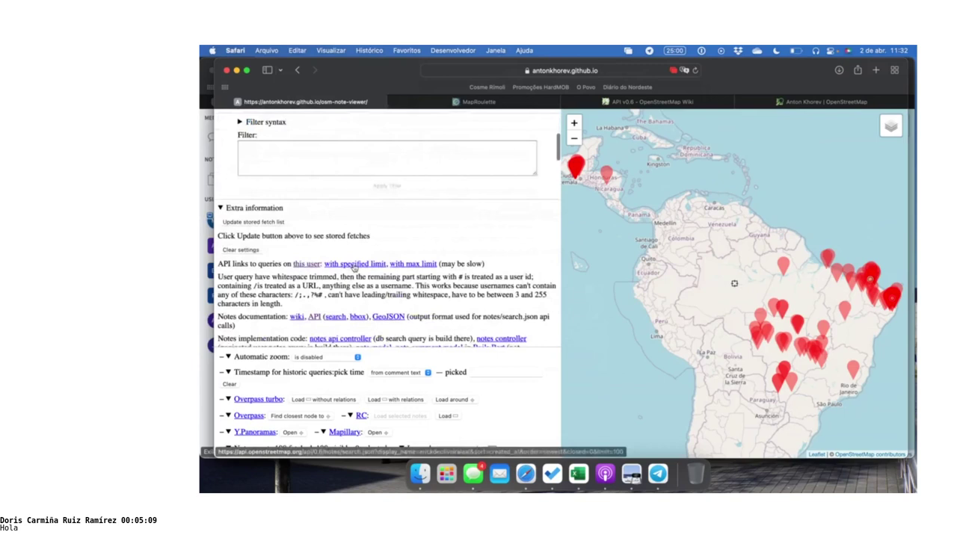
Copy the 'with specified limit' API link address and open a new blank tab
{"action": "right_click", "coordinate": [354, 268]}
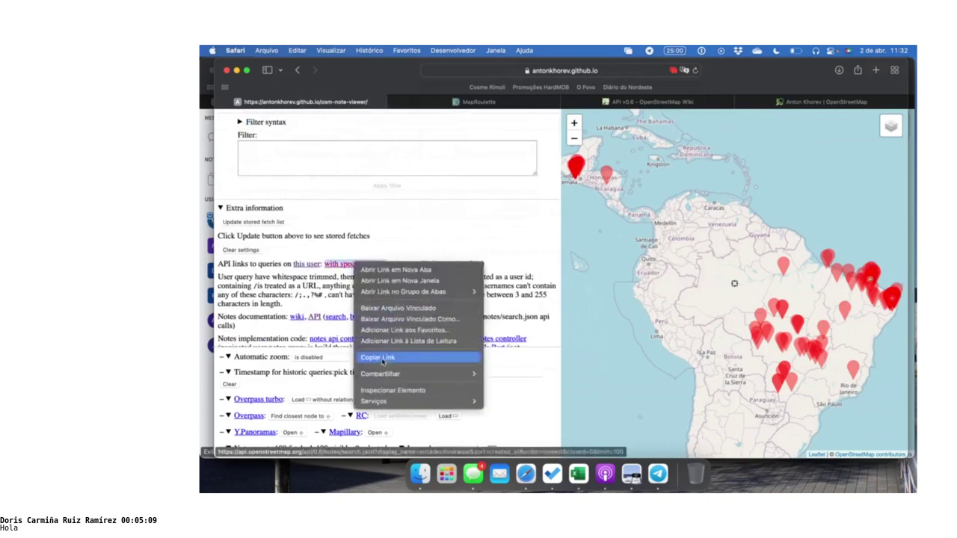
{"action": "left_click", "coordinate": [383, 359]}
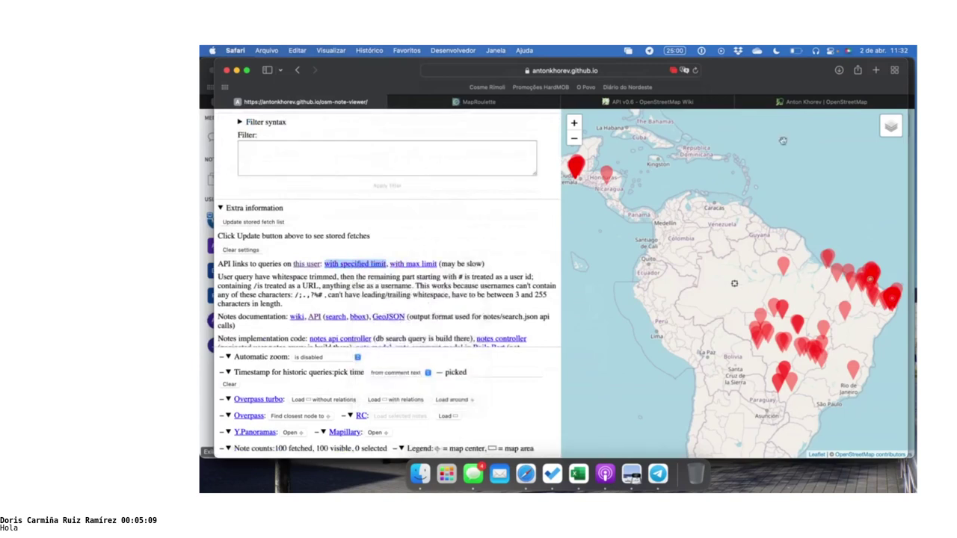
{"action": "left_click", "coordinate": [876, 71]}
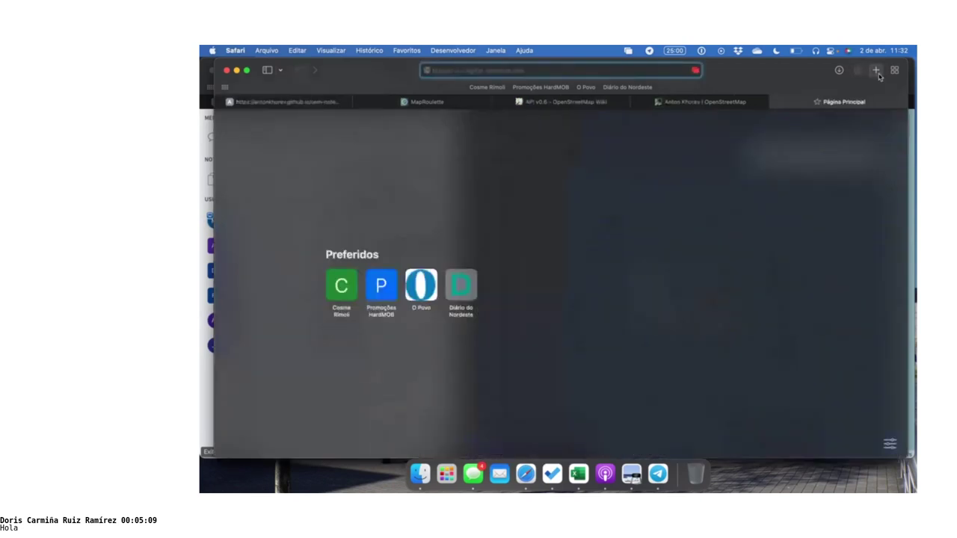
Paste the notes API link into the address bar and check the search parameters on the API v0.6 wiki
{"action": "key", "text": "super+v"}
{"action": "key", "text": "shift+Left"}
{"action": "key", "text": "shift+Left"}
{"action": "key", "text": "shift+Left"}
{"action": "key", "text": "shift+Left"}
{"action": "key", "text": "shift+Left"}
{"action": "key", "text": "shift+Left"}
{"action": "key", "text": "shift+Left"}
{"action": "key", "text": "shift+Left"}
{"action": "key", "text": "shift+Left"}
{"action": "key", "text": "shift+Left"}
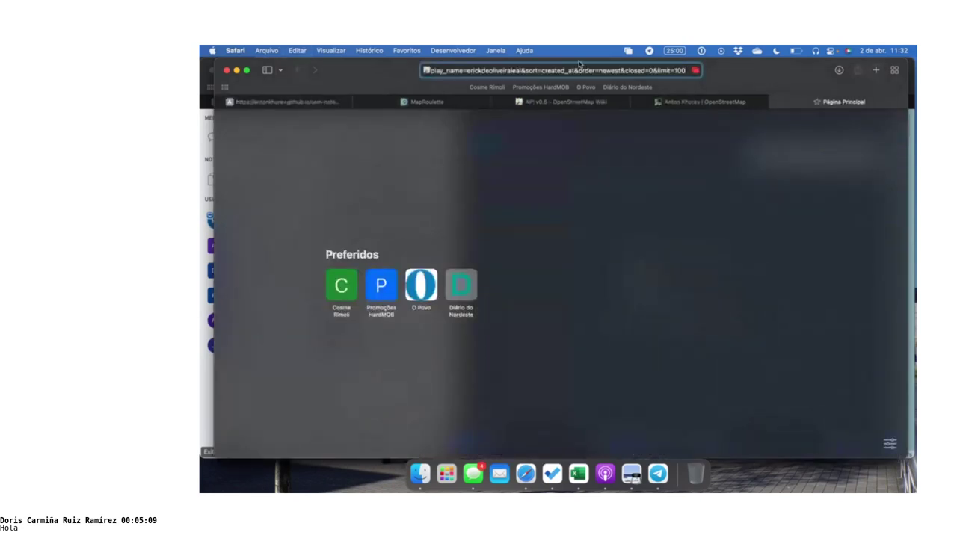
{"action": "key", "text": "Left"}
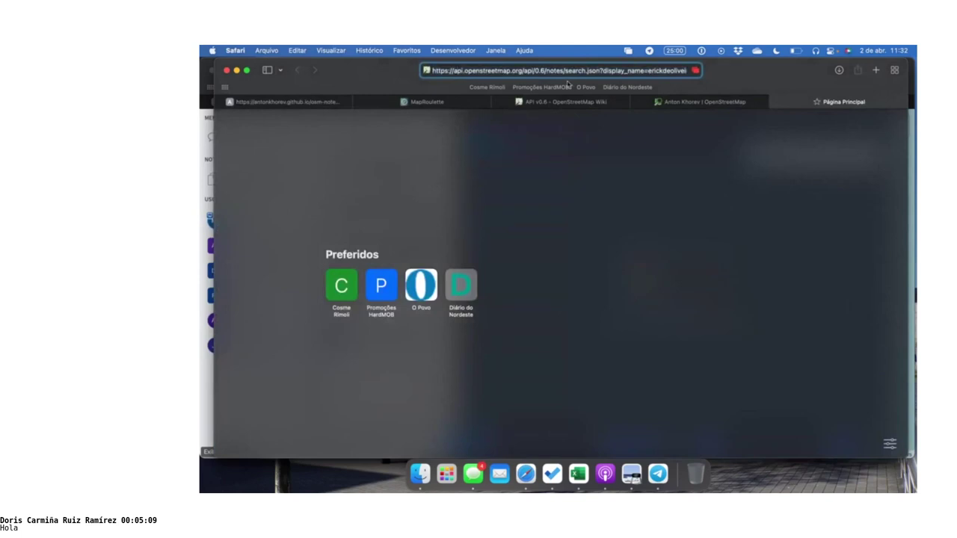
{"action": "left_click_drag", "start_coordinate": [588, 72], "coordinate": [634, 72]}
{"action": "left_click", "coordinate": [621, 72]}
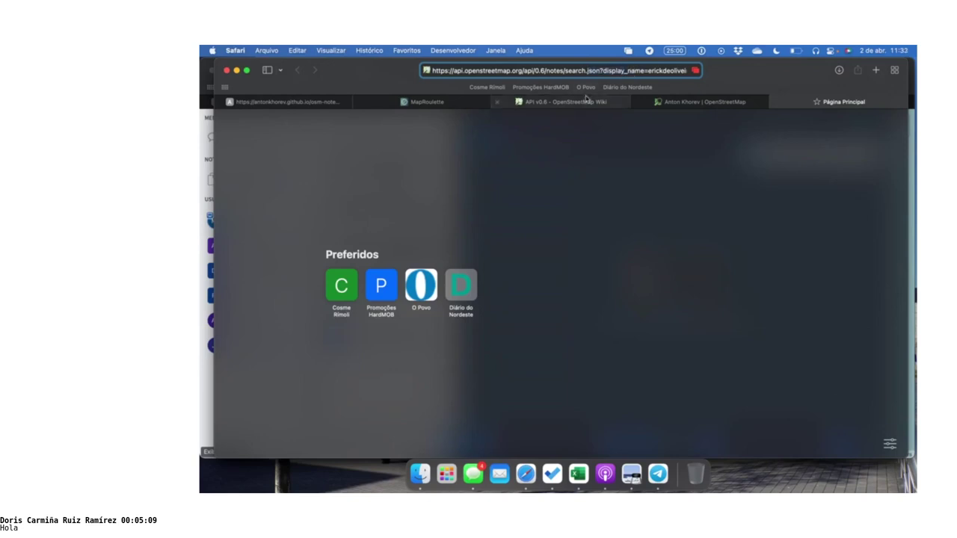
{"action": "left_click", "coordinate": [582, 104]}
{"action": "scroll", "coordinate": [455, 347], "scroll_direction": "down", "scroll_amount": 3}
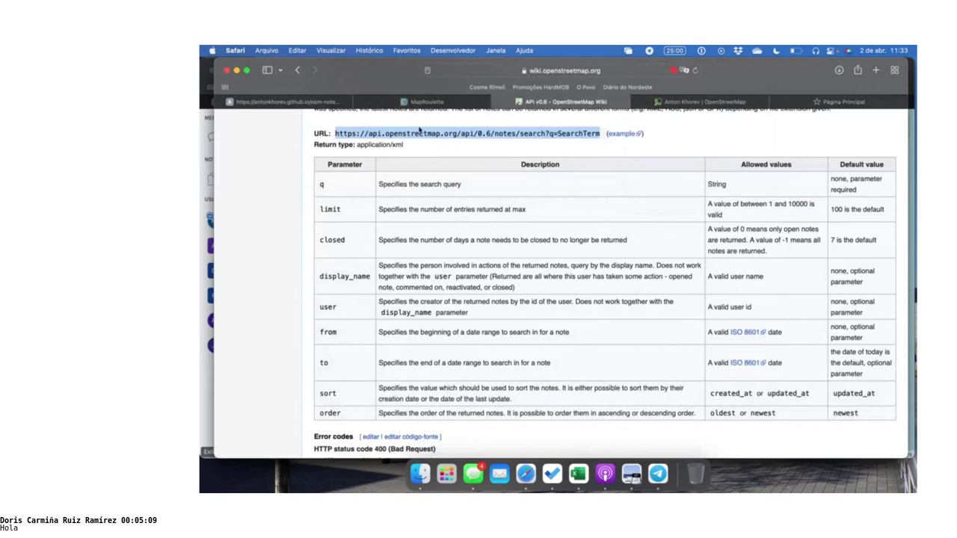
{"action": "left_click", "coordinate": [843, 101]}
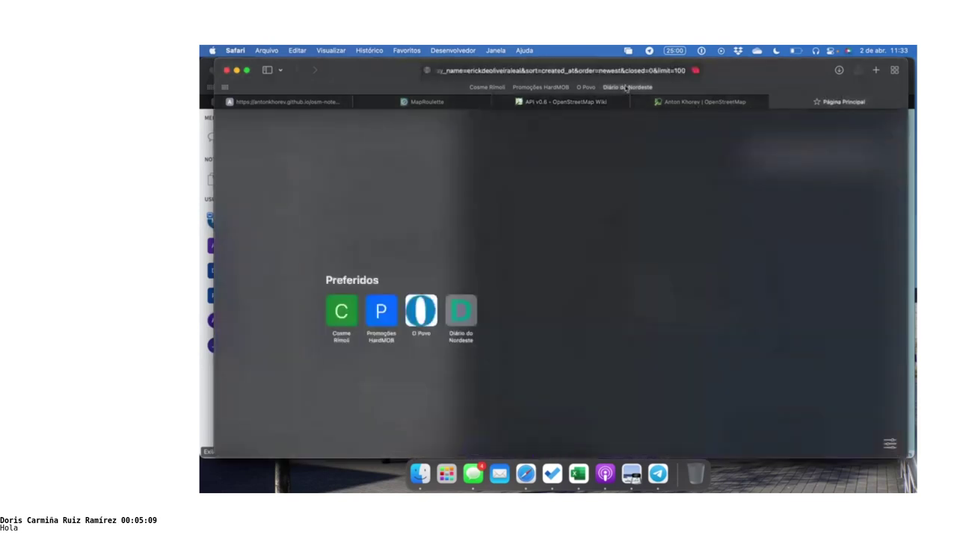
Adjust the notes search URL around its sort and closed=0 parameters and load the JSON results
{"action": "left_click", "coordinate": [566, 71]}
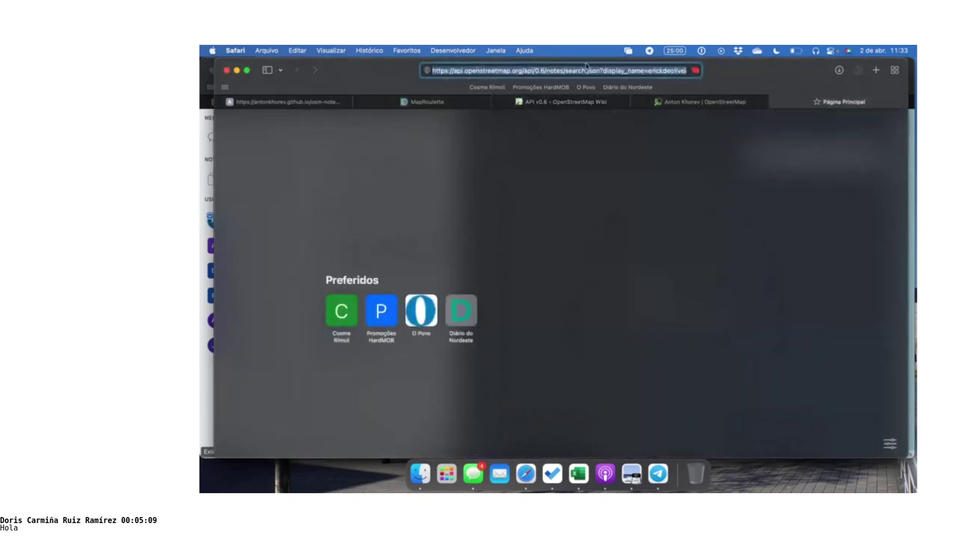
{"action": "key", "text": "Left"}
{"action": "key", "text": "Right"}
{"action": "key", "text": "Right"}
{"action": "key", "text": "Right"}
{"action": "key", "text": "Right"}
{"action": "key", "text": "Right"}
{"action": "key", "text": "Right"}
{"action": "key", "text": "Right"}
{"action": "key", "text": "Right"}
{"action": "key", "text": "Right"}
{"action": "key", "text": "Right"}
{"action": "key", "text": "Right"}
{"action": "key", "text": "Right"}
{"action": "key", "text": "Right"}
{"action": "key", "text": "Right"}
{"action": "key", "text": "Right"}
{"action": "key", "text": "Right"}
{"action": "key", "text": "Right"}
{"action": "key", "text": "Right"}
{"action": "key", "text": "Right"}
{"action": "key", "text": "Right"}
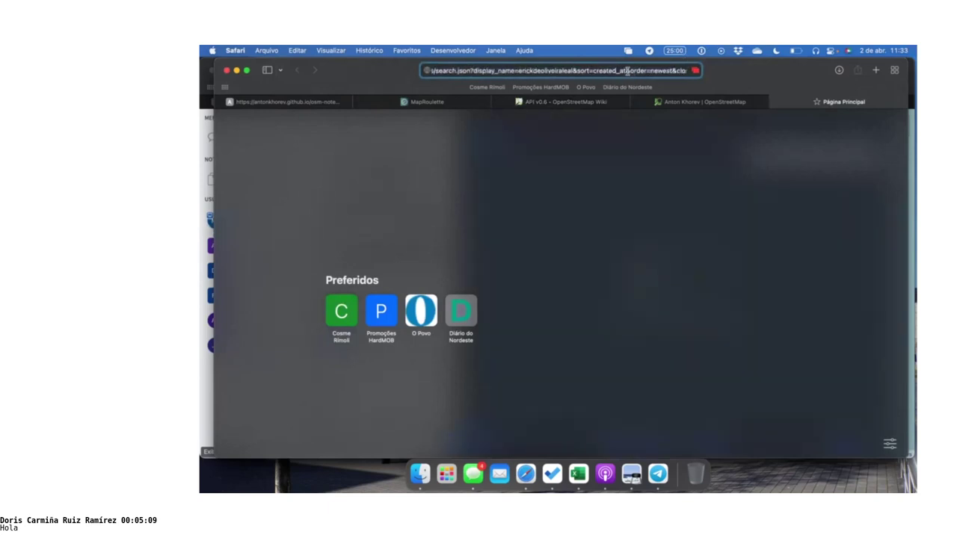
{"action": "double_click", "coordinate": [633, 71]}
{"action": "left_click", "coordinate": [646, 72]}
{"action": "left_click_drag", "start_coordinate": [656, 72], "coordinate": [695, 73]}
{"action": "left_click", "coordinate": [651, 71]}
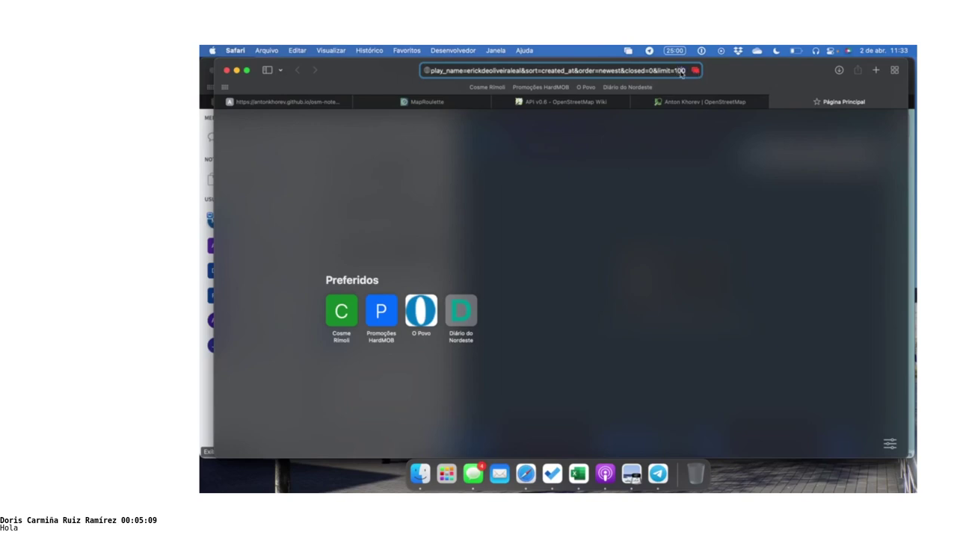
{"action": "key", "text": "Return"}
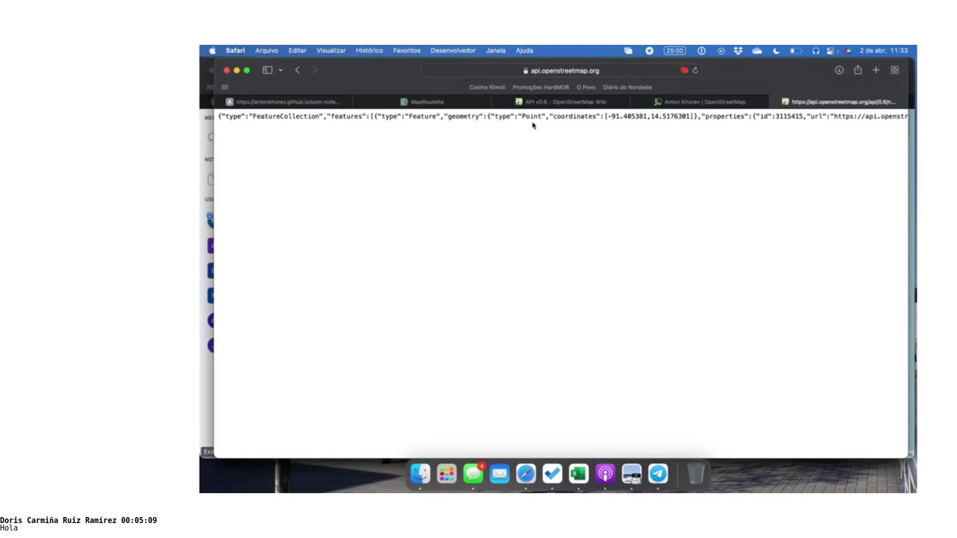
Select and copy all of the notes JSON from the results tab
{"action": "left_click", "coordinate": [346, 103]}
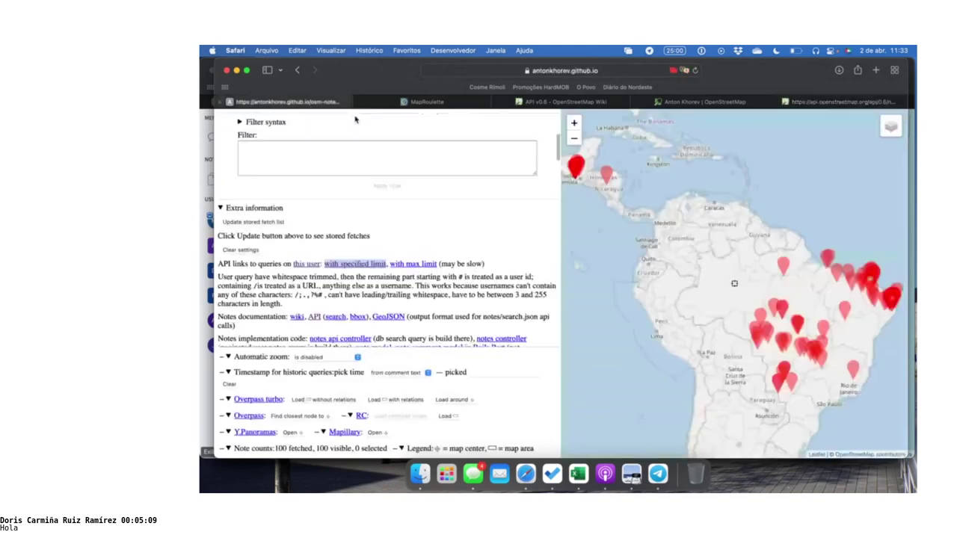
{"action": "left_click", "coordinate": [838, 102]}
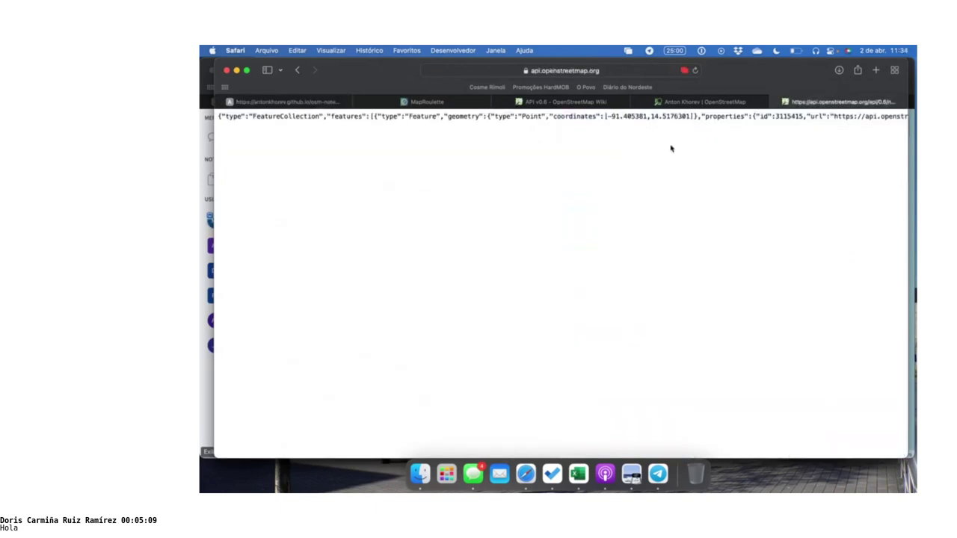
{"action": "key", "text": "super+a"}
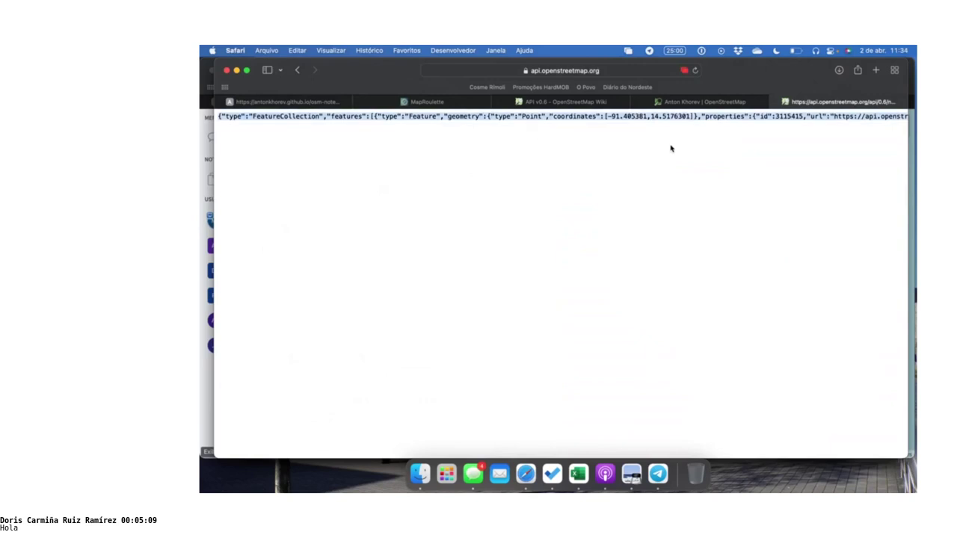
Open geojson.io in a new tab, then return to the notes JSON tab and bring up Spotlight
{"action": "key", "text": "super+t"}
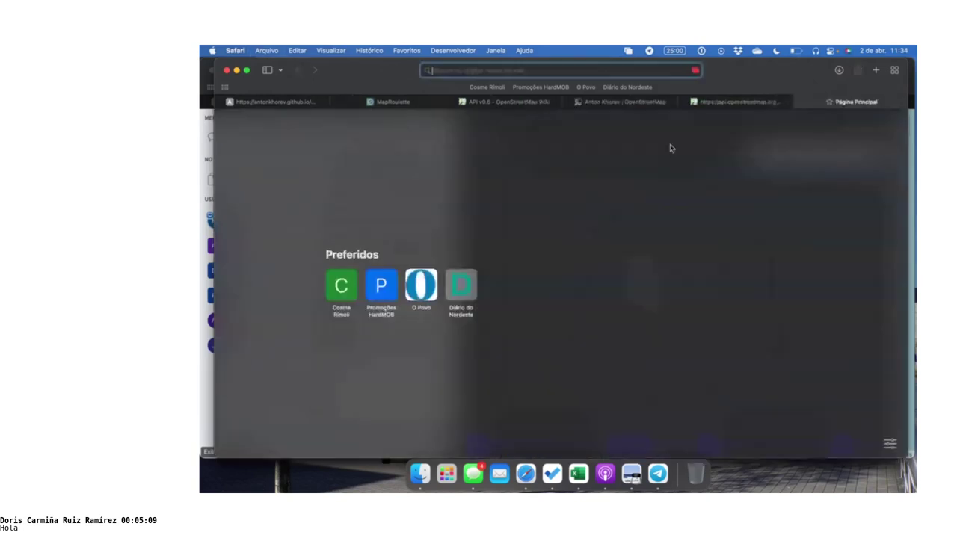
{"action": "type", "text": "geo"}
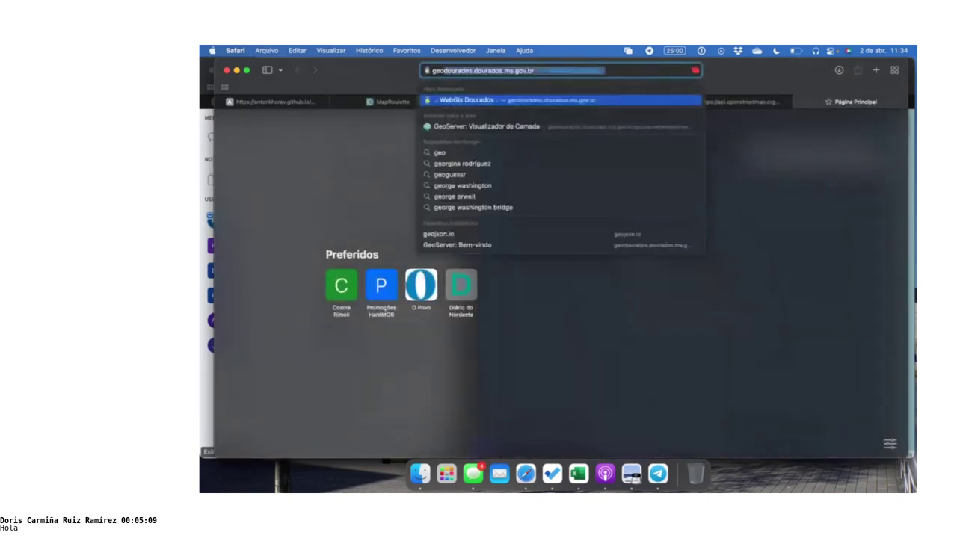
{"action": "type", "text": "j"}
{"action": "key", "text": "Return"}
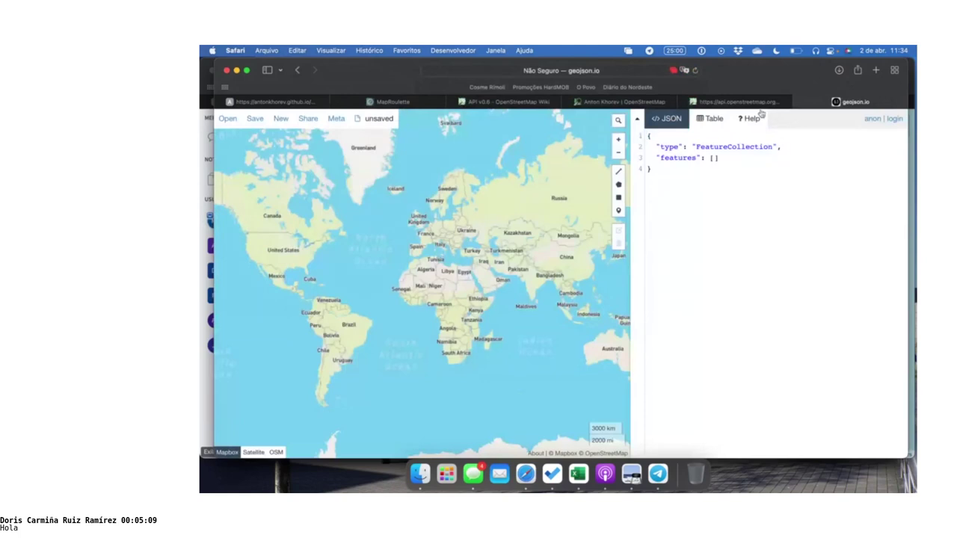
{"action": "left_click", "coordinate": [736, 103]}
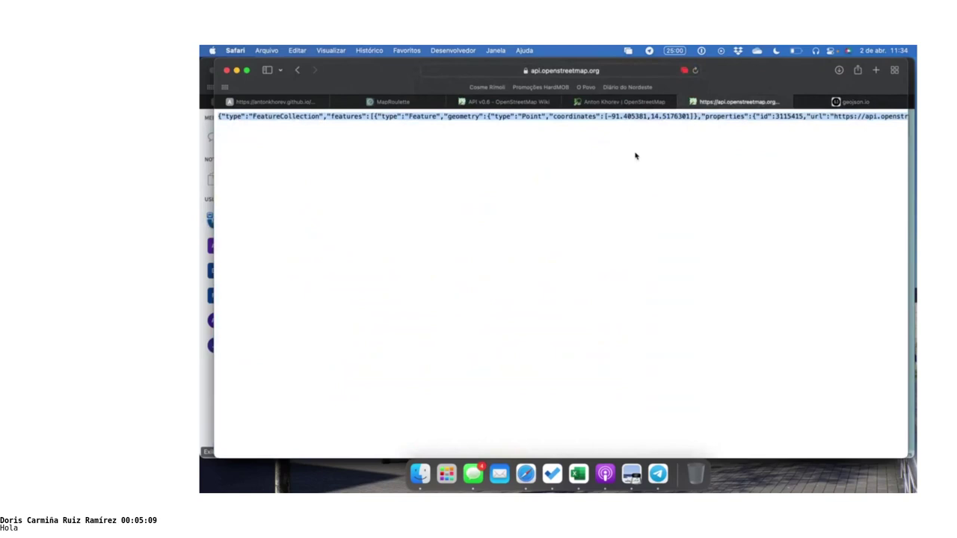
{"action": "key", "text": "super+space"}
Launch TextEdit, create a new plain-text document and paste the notes JSON into it
{"action": "type", "text": "text"}
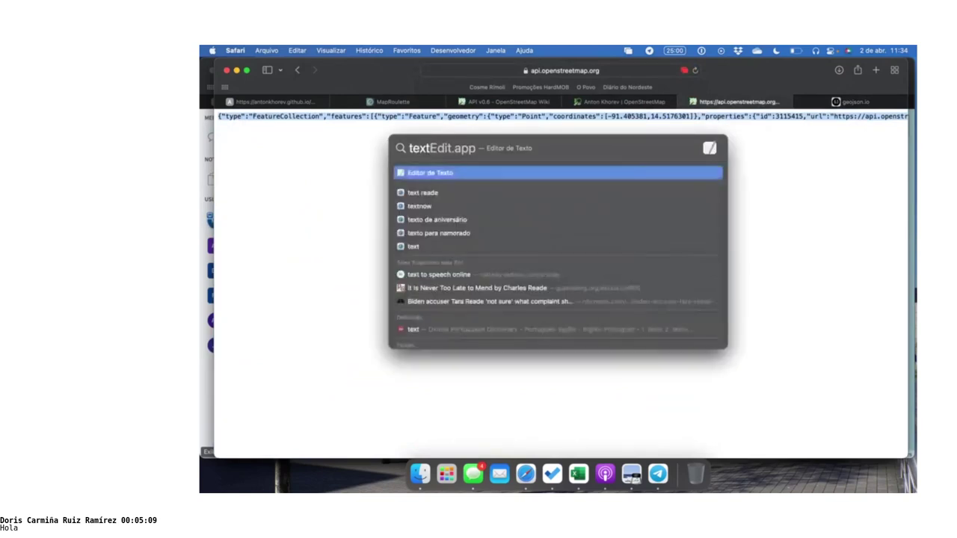
{"action": "key", "text": "Return"}
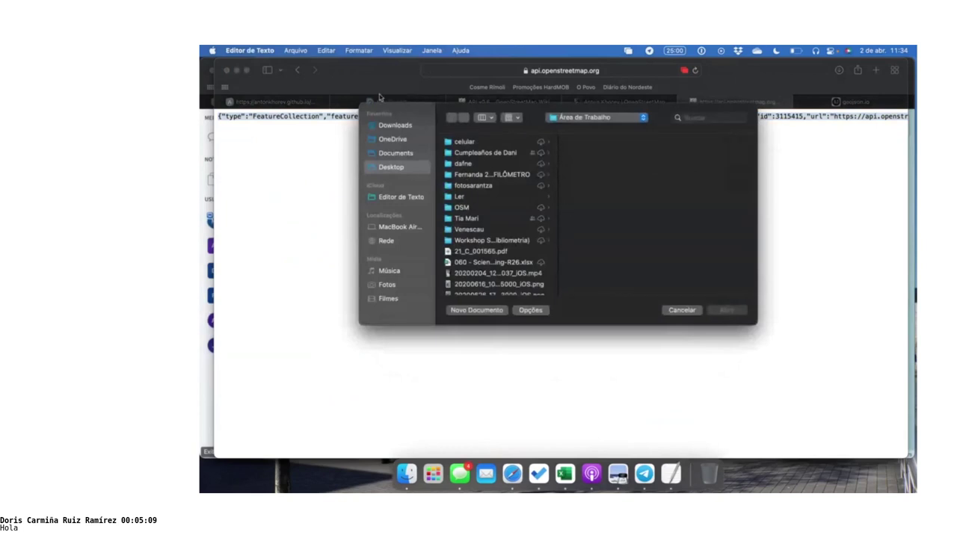
{"action": "left_click", "coordinate": [342, 49]}
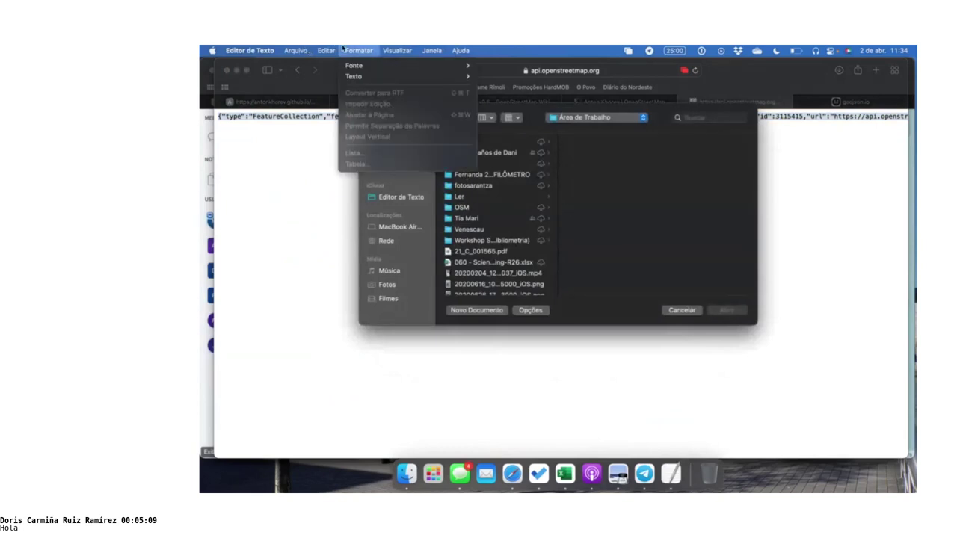
{"action": "left_click", "coordinate": [470, 314]}
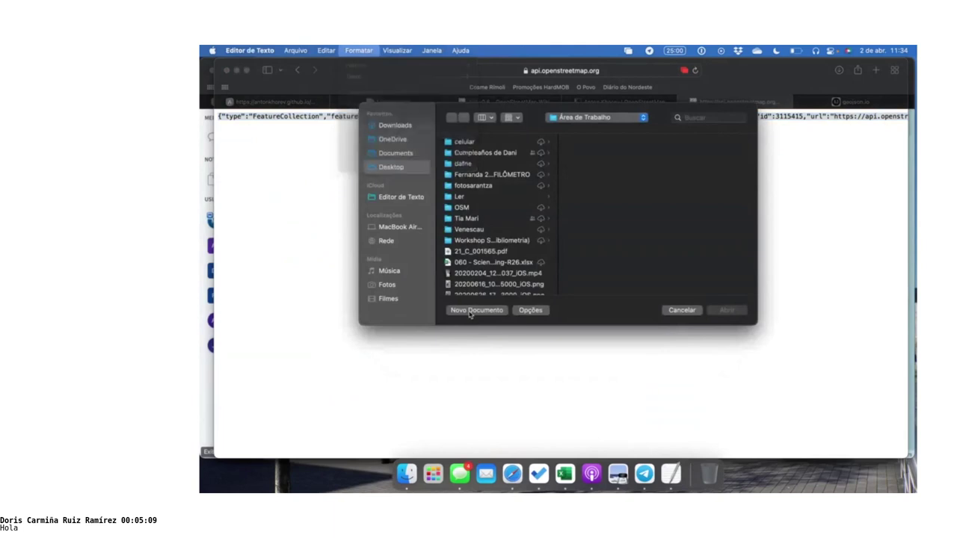
{"action": "left_click", "coordinate": [357, 50]}
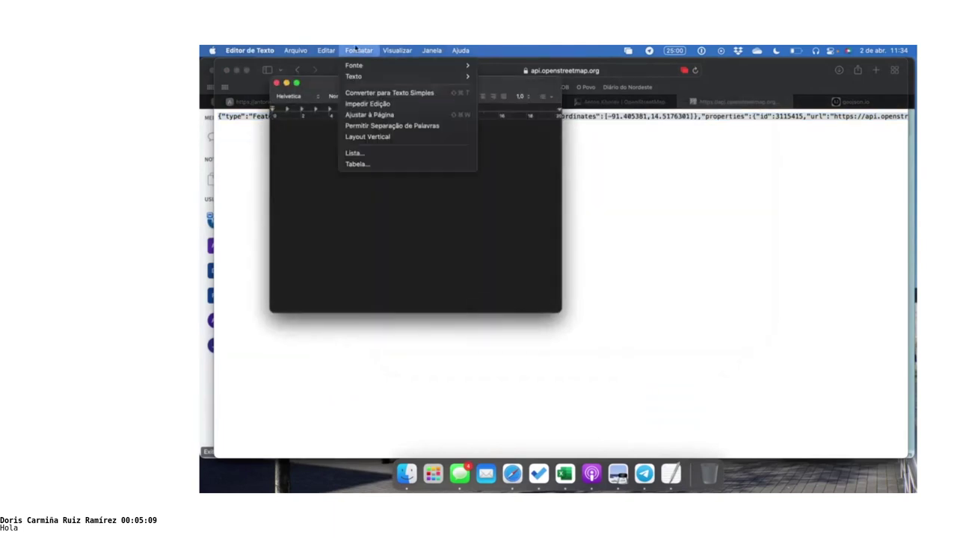
{"action": "left_click", "coordinate": [369, 93]}
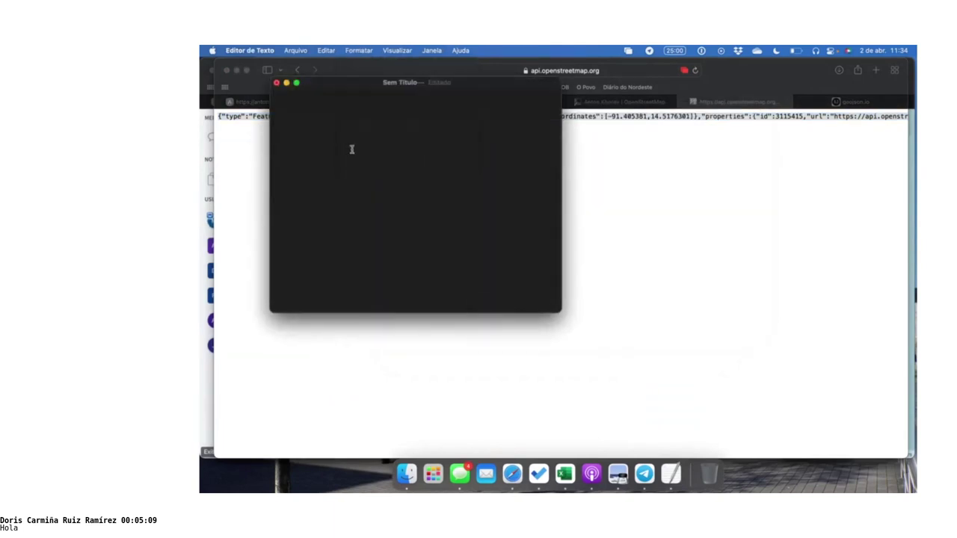
{"action": "key", "text": "super+v"}
Save the document as notaserick.json, keeping the .json extension, and close it
{"action": "left_click", "coordinate": [295, 50]}
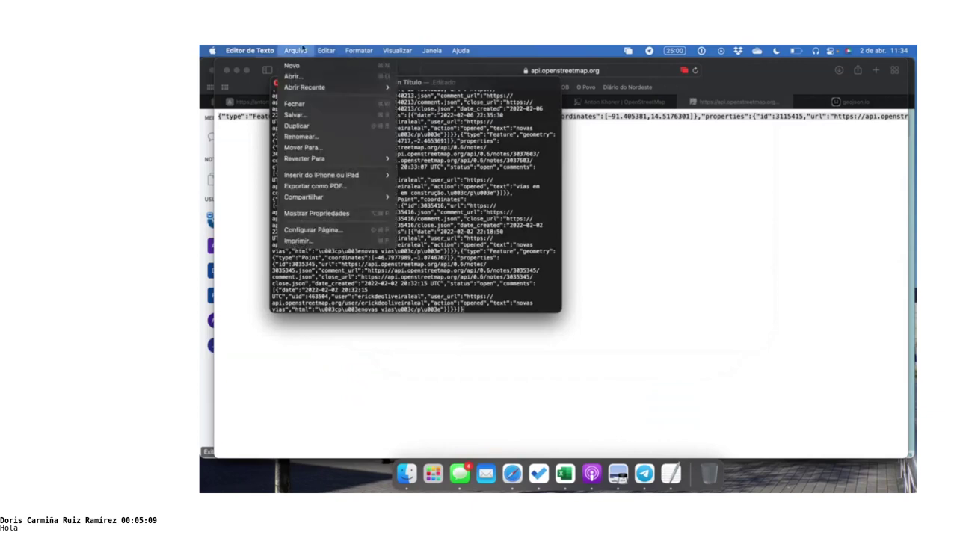
{"action": "left_click", "coordinate": [310, 111]}
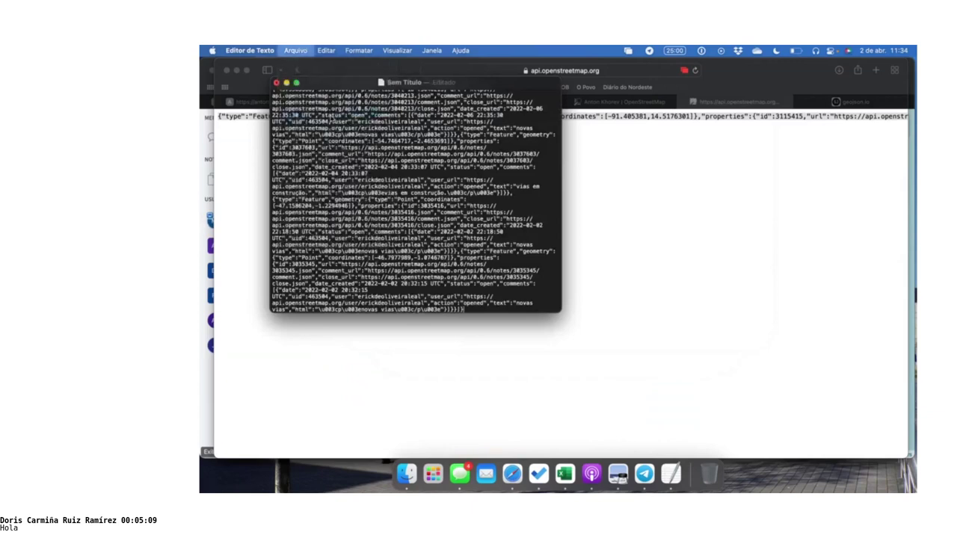
{"action": "type", "text": "notaserick.json"}
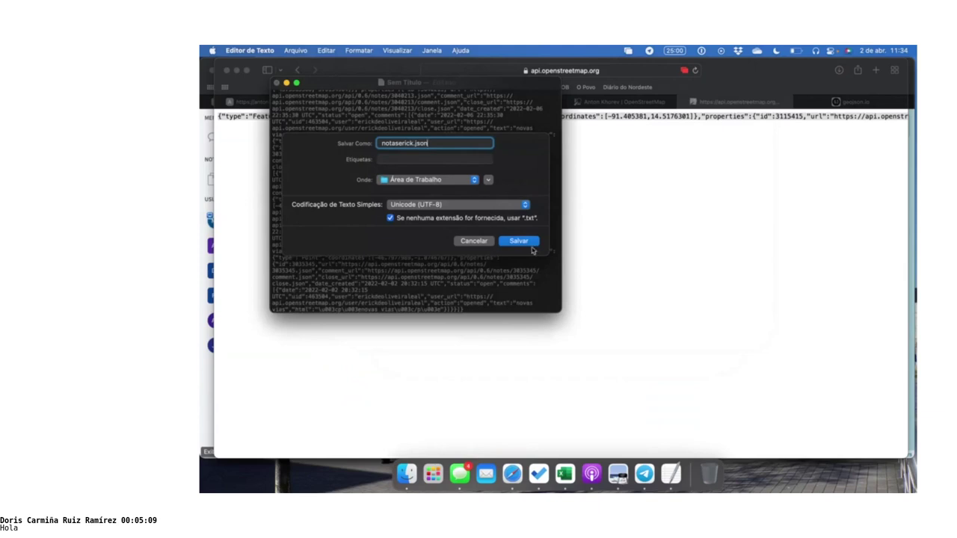
{"action": "left_click", "coordinate": [518, 240]}
{"action": "left_click", "coordinate": [556, 222]}
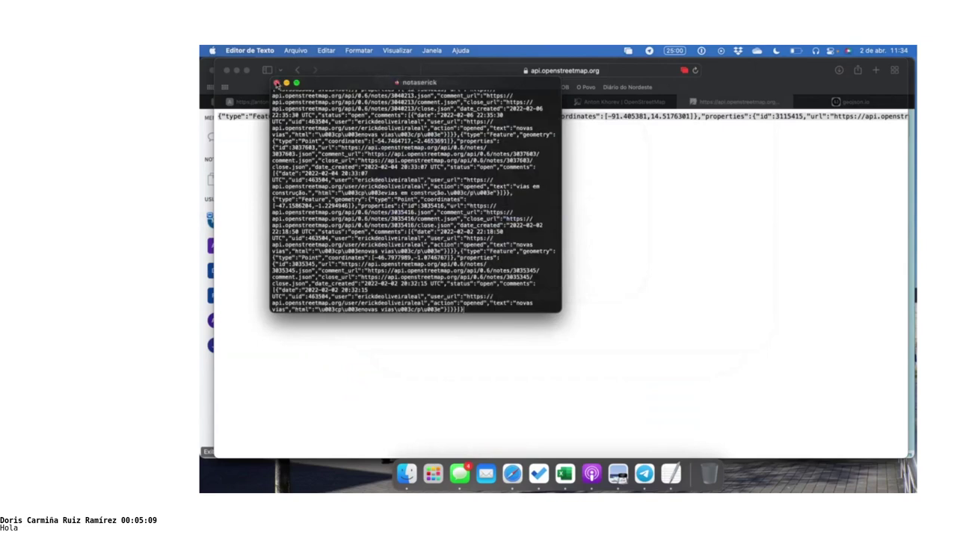
{"action": "left_click", "coordinate": [277, 82]}
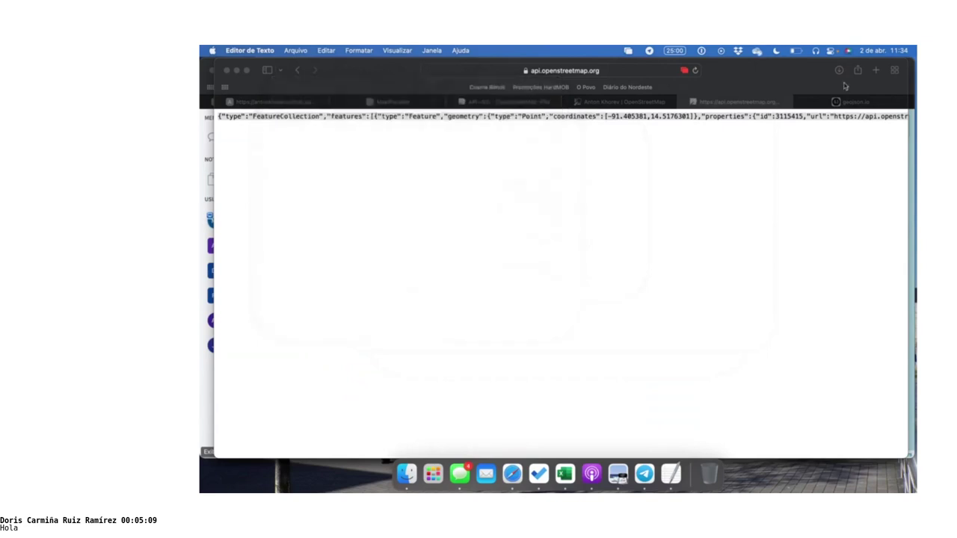
Switch to MapRoulette and go to the Crie e gerencie projects page from the account menu
{"action": "left_click", "coordinate": [372, 104]}
{"action": "left_click", "coordinate": [371, 103]}
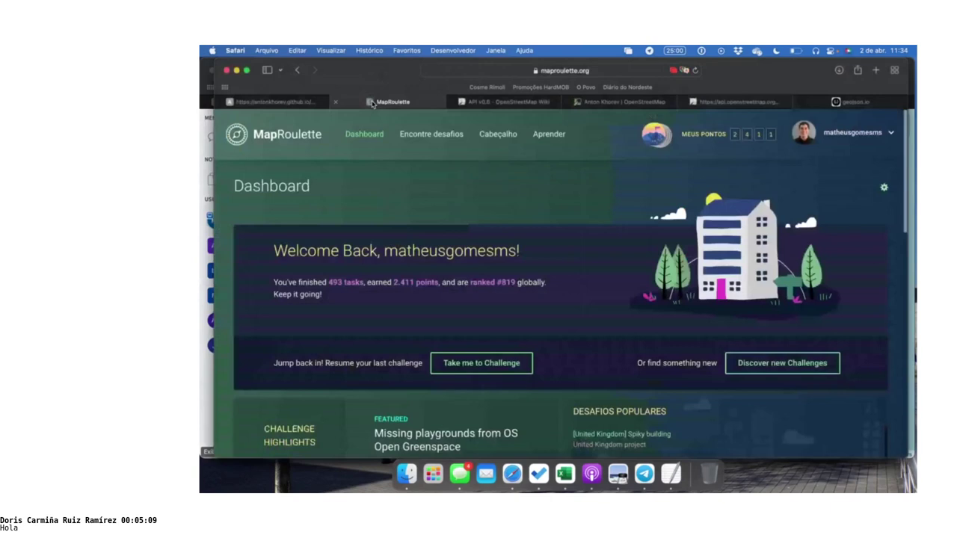
{"action": "left_click", "coordinate": [836, 133]}
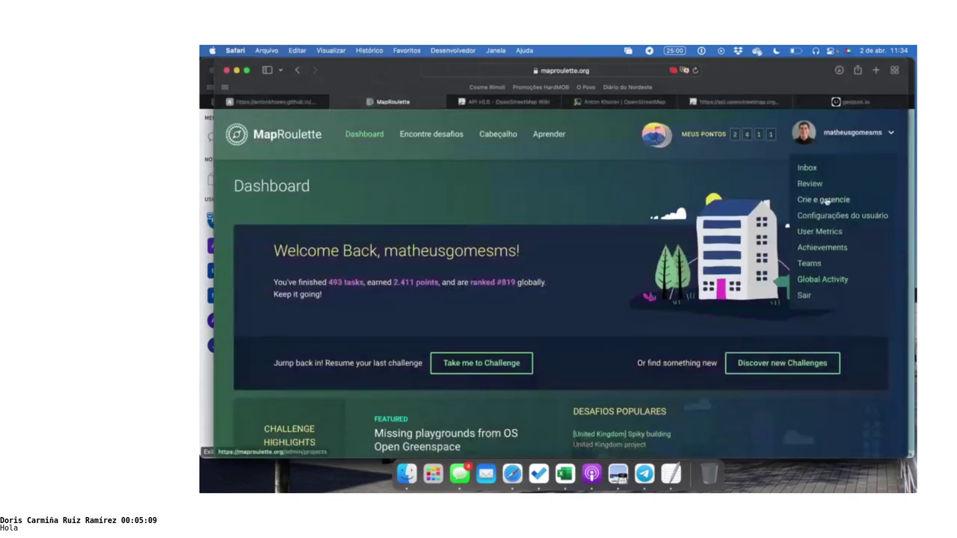
{"action": "left_click", "coordinate": [825, 201]}
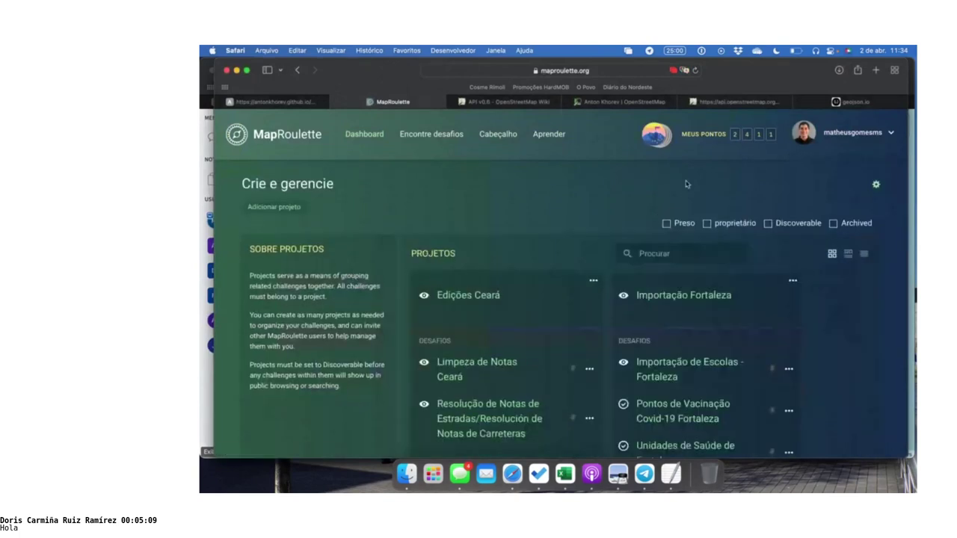
From the Edições Ceará project's options menu, choose Adicionar Desafio
{"action": "scroll", "coordinate": [398, 240], "scroll_direction": "down", "scroll_amount": 1}
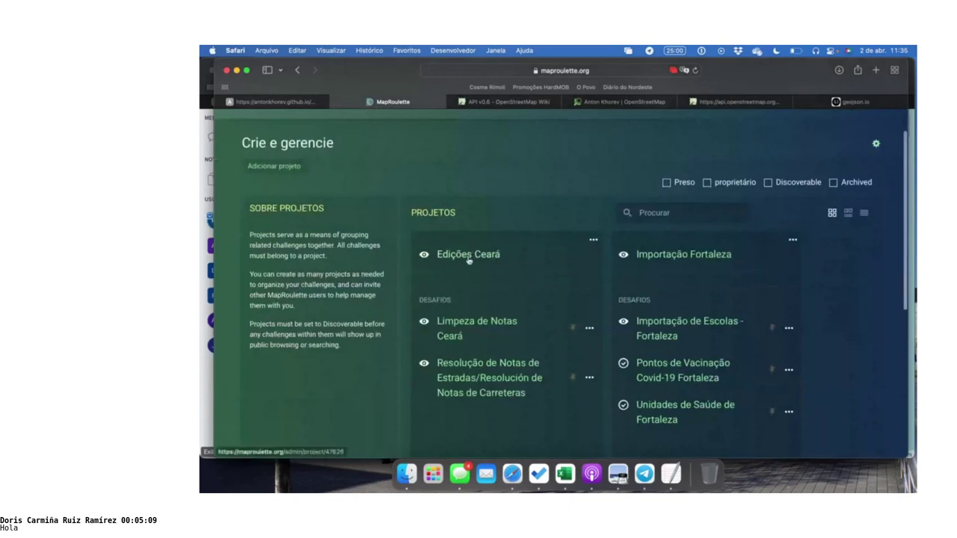
{"action": "scroll", "coordinate": [507, 238], "scroll_direction": "down", "scroll_amount": 1}
{"action": "scroll", "coordinate": [516, 269], "scroll_direction": "up", "scroll_amount": 1}
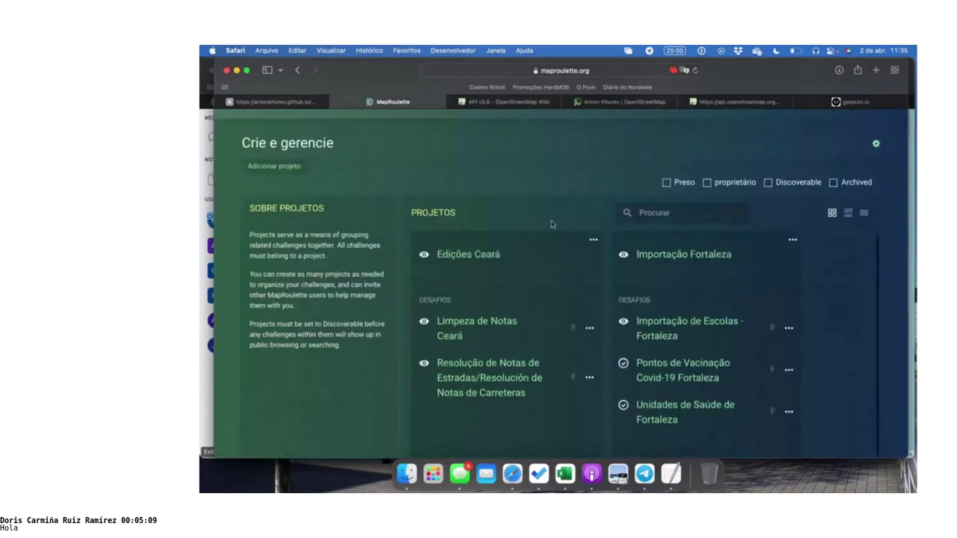
{"action": "scroll", "coordinate": [554, 196], "scroll_direction": "down", "scroll_amount": 1}
{"action": "scroll", "coordinate": [554, 197], "scroll_direction": "down", "scroll_amount": 2}
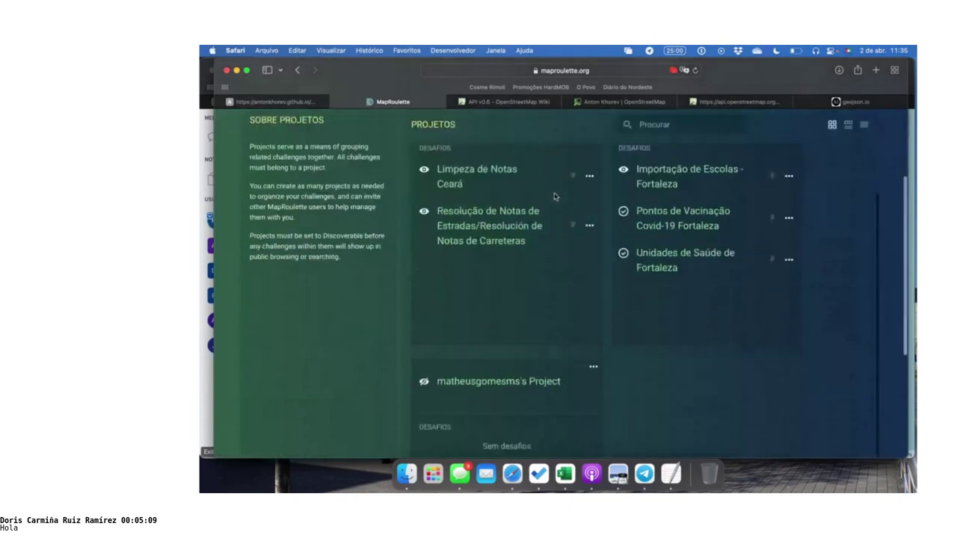
{"action": "scroll", "coordinate": [553, 196], "scroll_direction": "up", "scroll_amount": 2}
{"action": "scroll", "coordinate": [552, 208], "scroll_direction": "up", "scroll_amount": 1}
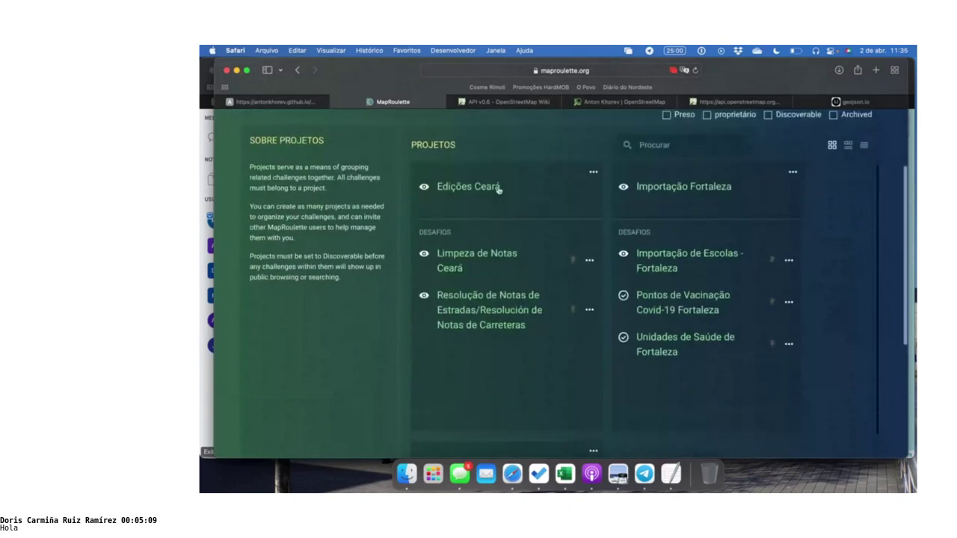
{"action": "left_click", "coordinate": [595, 174]}
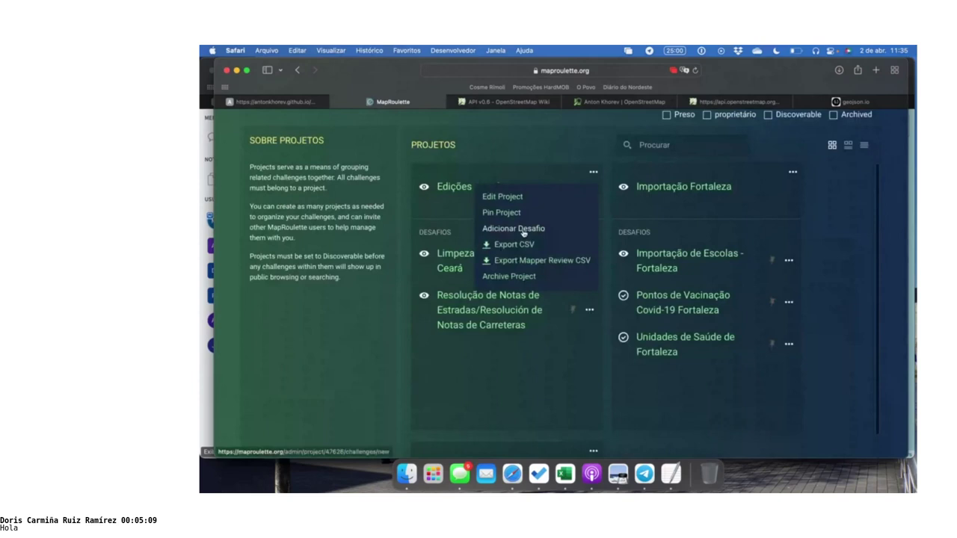
{"action": "left_click", "coordinate": [523, 230]}
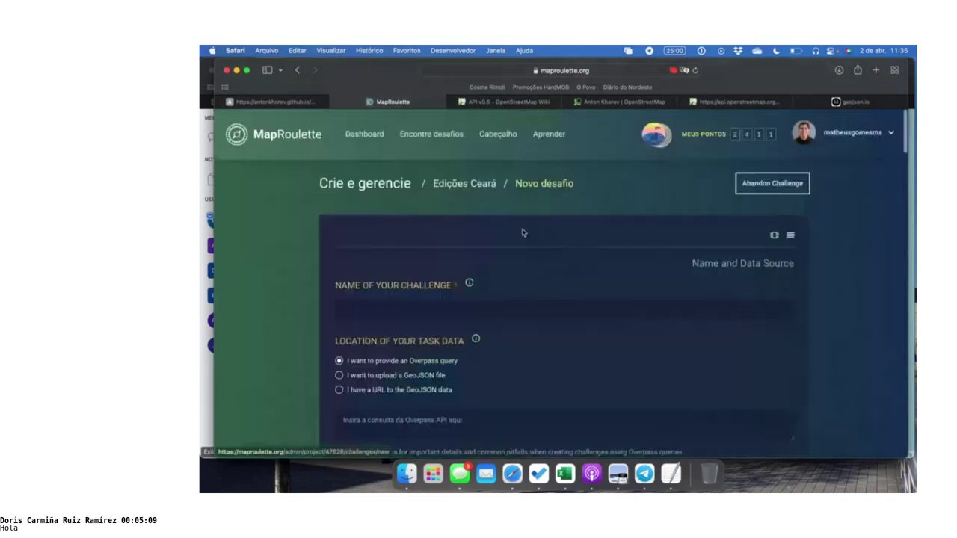
Name the new challenge Erick
{"action": "scroll", "coordinate": [522, 232], "scroll_direction": "down", "scroll_amount": 1}
{"action": "scroll", "coordinate": [521, 232], "scroll_direction": "down", "scroll_amount": 3}
{"action": "left_click", "coordinate": [517, 180]}
{"action": "type", "text": "erick"}
{"action": "key", "text": "Down"}
{"action": "key", "text": "Return"}
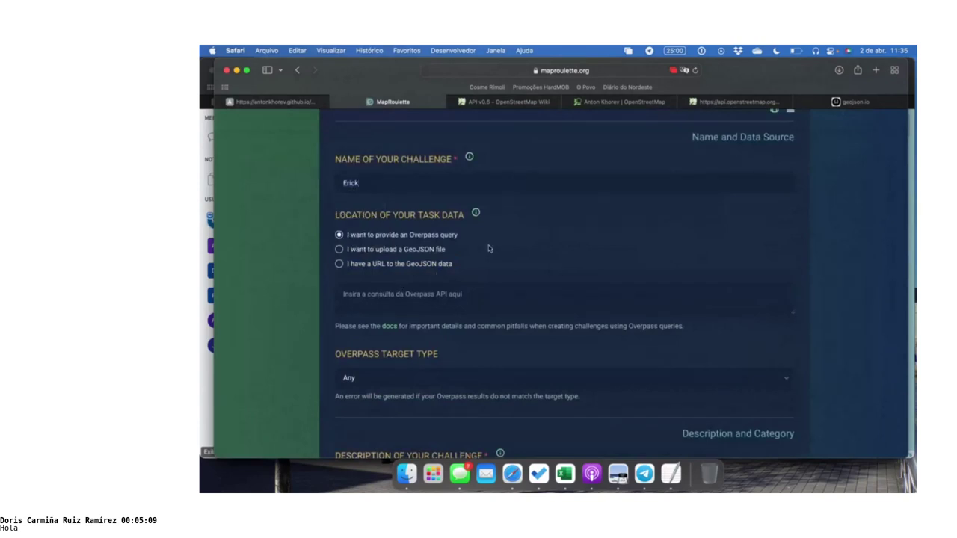
Supply the challenge tasks by uploading notaserick.json from the Desktop as a GeoJSON file
{"action": "left_click", "coordinate": [419, 254]}
{"action": "left_click", "coordinate": [476, 308]}
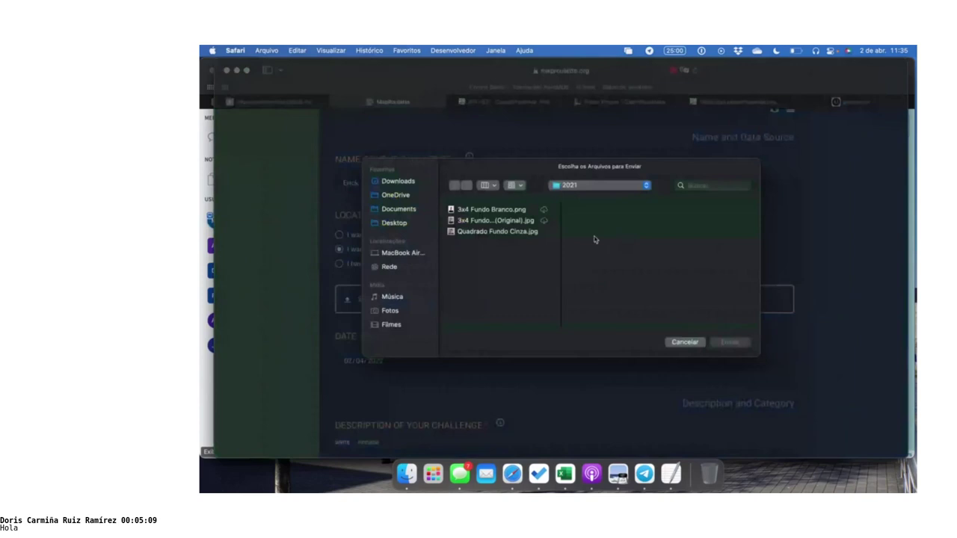
{"action": "left_click", "coordinate": [404, 224]}
{"action": "scroll", "coordinate": [479, 247], "scroll_direction": "down", "scroll_amount": 15}
{"action": "scroll", "coordinate": [486, 249], "scroll_direction": "down", "scroll_amount": 5}
{"action": "left_click", "coordinate": [483, 245]}
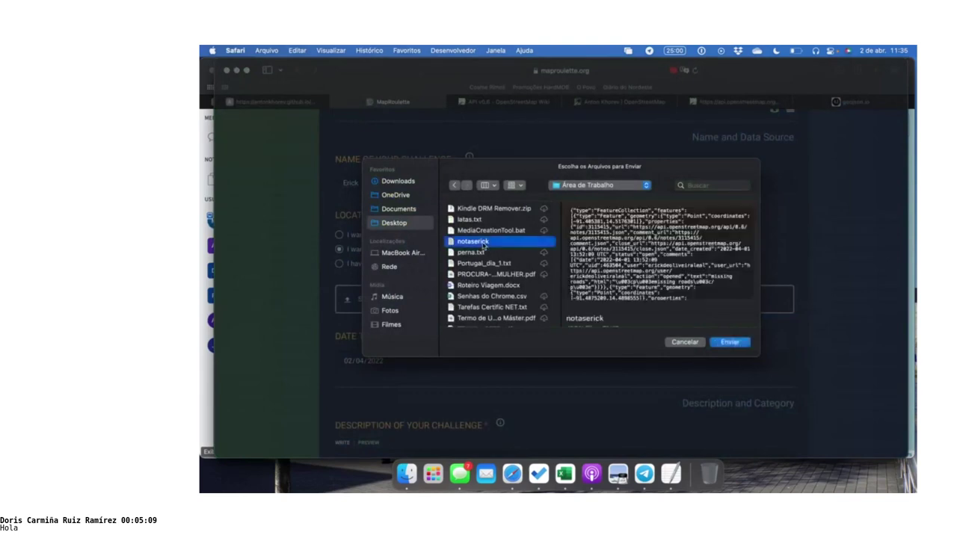
{"action": "left_click", "coordinate": [723, 343]}
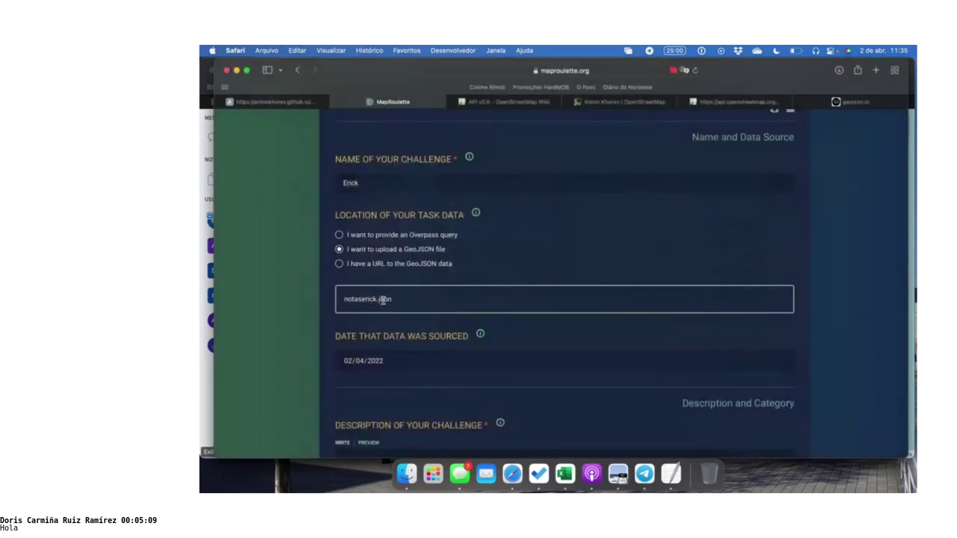
Fill the description with 'ewrewr' and the detailed instructions with 'reerwer'
{"action": "scroll", "coordinate": [438, 258], "scroll_direction": "down", "scroll_amount": 5}
{"action": "left_click", "coordinate": [439, 281]}
{"action": "type", "text": "ewrewr"}
{"action": "scroll", "coordinate": [450, 357], "scroll_direction": "down", "scroll_amount": 2}
{"action": "left_click", "coordinate": [451, 358]}
{"action": "type", "text": "reerwer"}
{"action": "scroll", "coordinate": [542, 311], "scroll_direction": "down", "scroll_amount": 5}
{"action": "scroll", "coordinate": [541, 311], "scroll_direction": "down", "scroll_amount": 15}
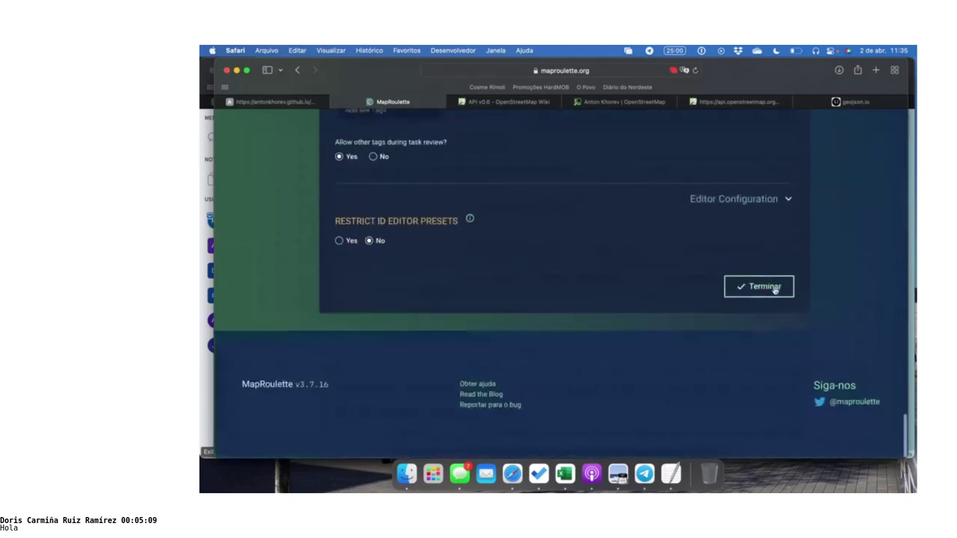
Create the Erick challenge with Terminar, view its 100-task challenge page, then return to OSM Note Viewer
{"action": "left_click", "coordinate": [775, 290]}
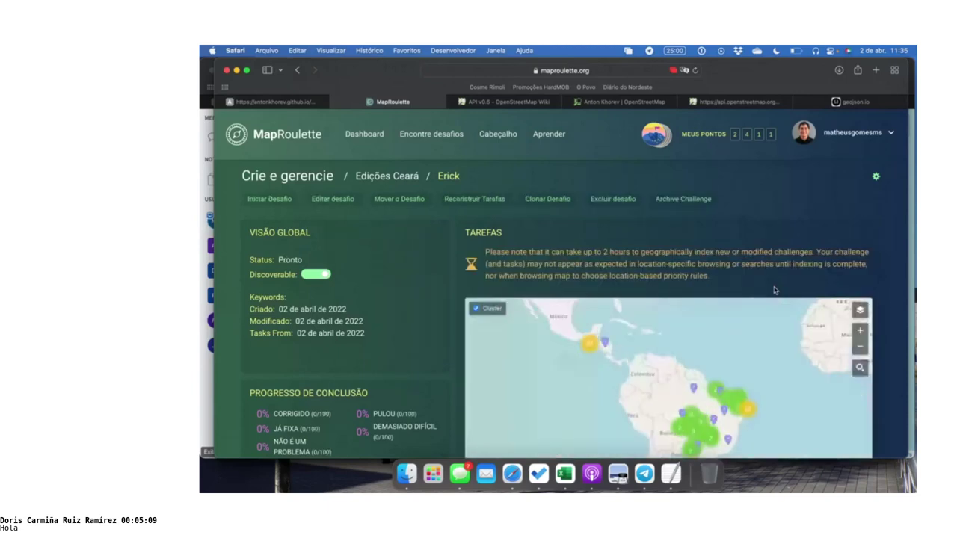
{"action": "scroll", "coordinate": [775, 291], "scroll_direction": "down", "scroll_amount": 1}
{"action": "scroll", "coordinate": [844, 230], "scroll_direction": "down", "scroll_amount": 3}
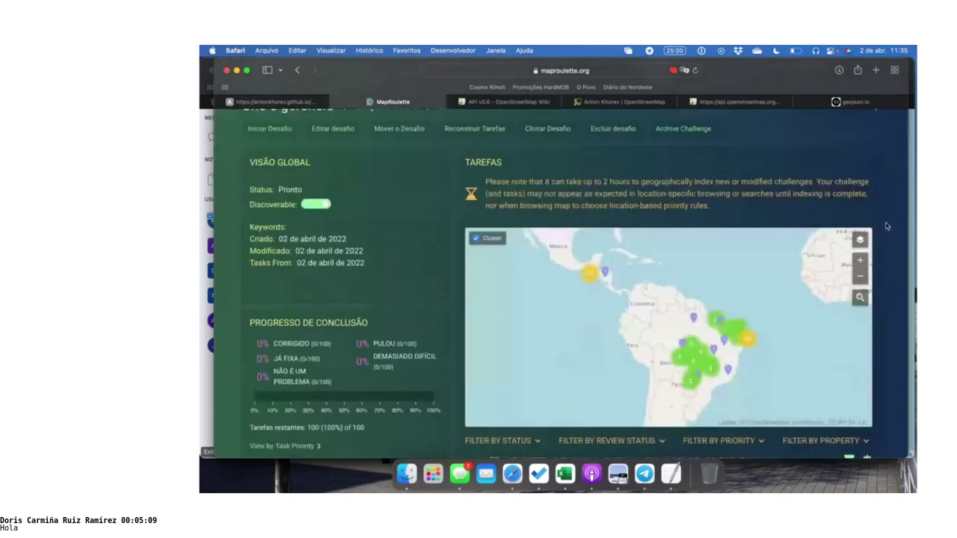
{"action": "left_click", "coordinate": [269, 129]}
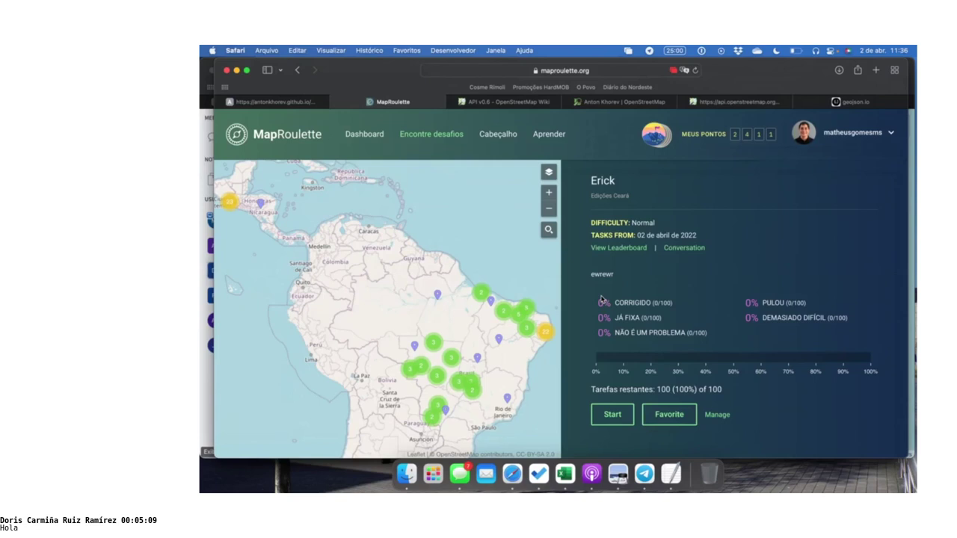
{"action": "left_click", "coordinate": [301, 103]}
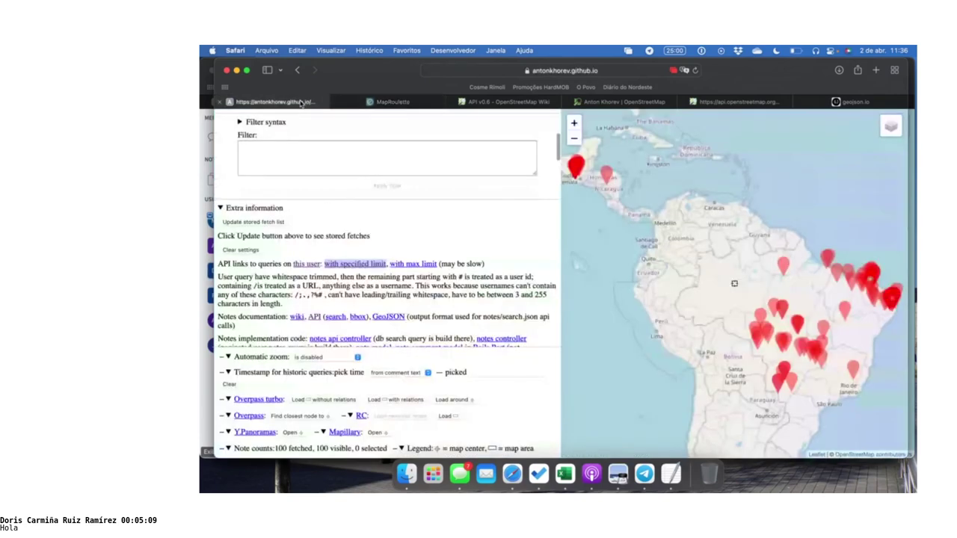
Scroll the OSM Note Viewer panel up to the search form, then return to the Erick challenge page
{"action": "scroll", "coordinate": [387, 155], "scroll_direction": "up", "scroll_amount": 5}
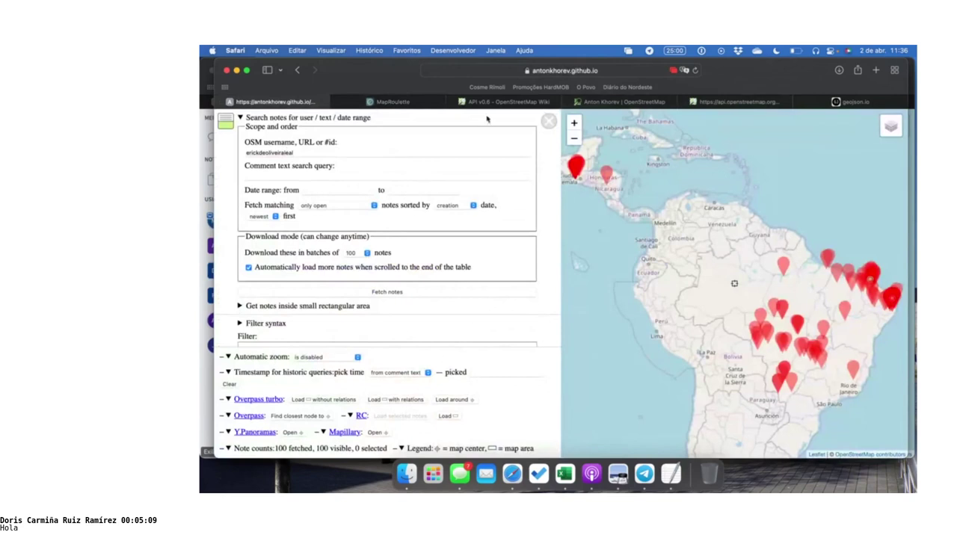
{"action": "left_click", "coordinate": [419, 106]}
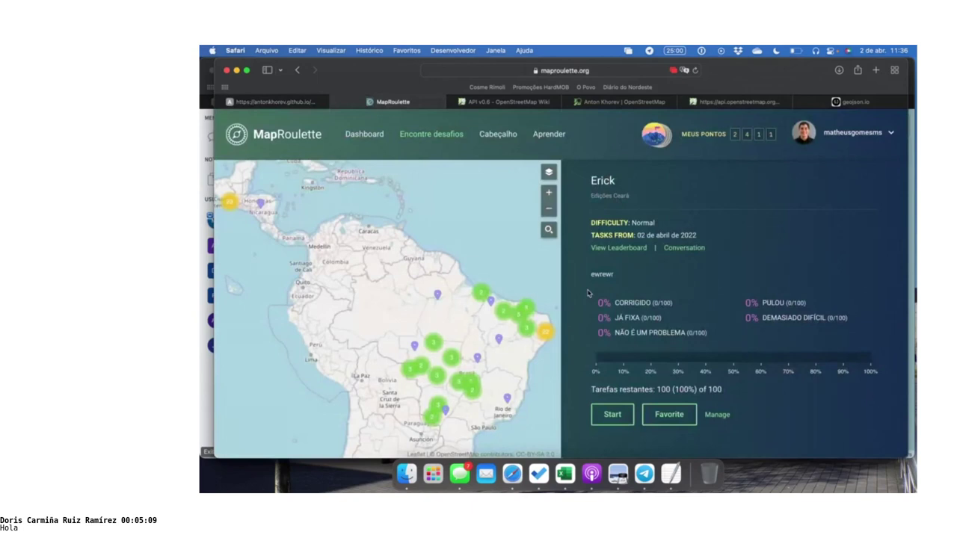
Launch JOSM by searching 'josm' in Spotlight
{"action": "key", "text": "super+space"}
{"action": "type", "text": "josm"}
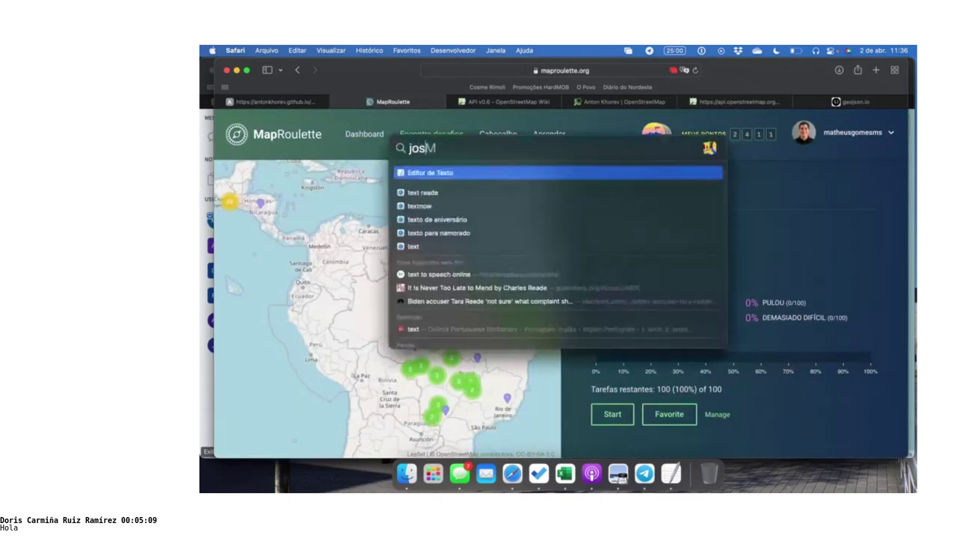
{"action": "key", "text": "Return"}
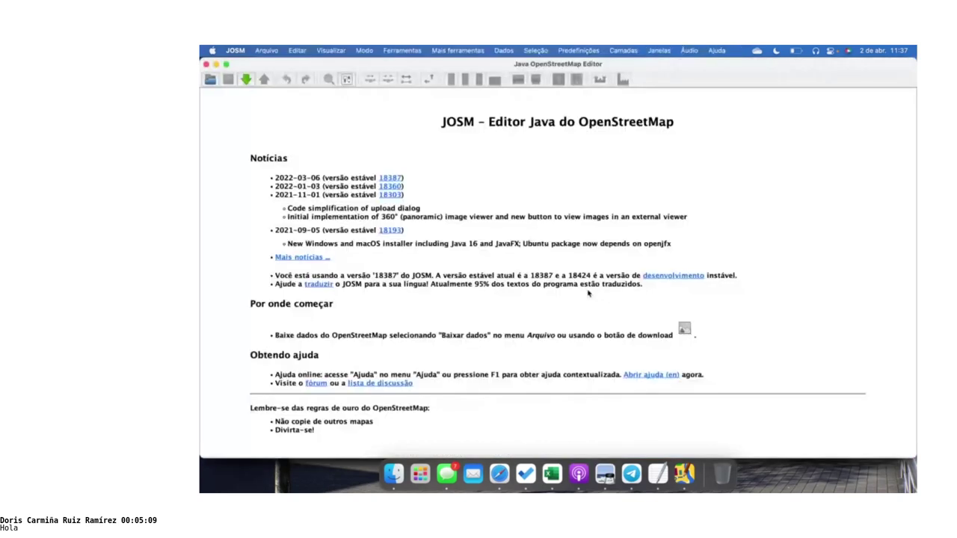
In the Download from OSM window, set the download to include only Notas, not map data
{"action": "left_click", "coordinate": [245, 80]}
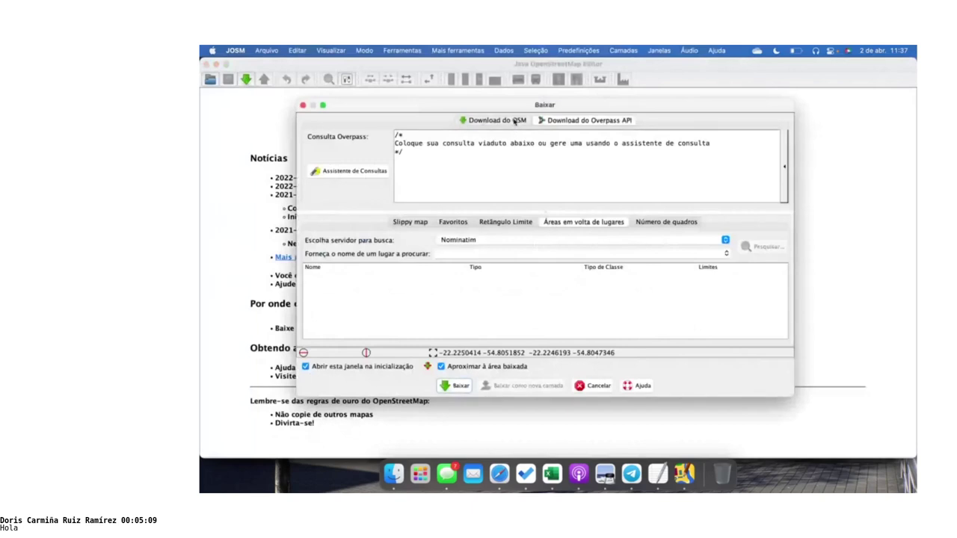
{"action": "left_click", "coordinate": [514, 121]}
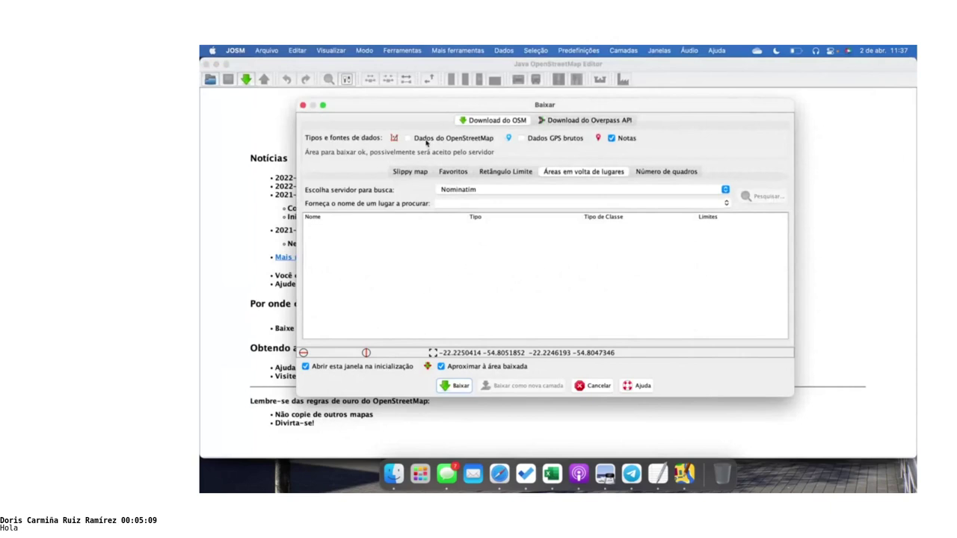
{"action": "left_click", "coordinate": [613, 139]}
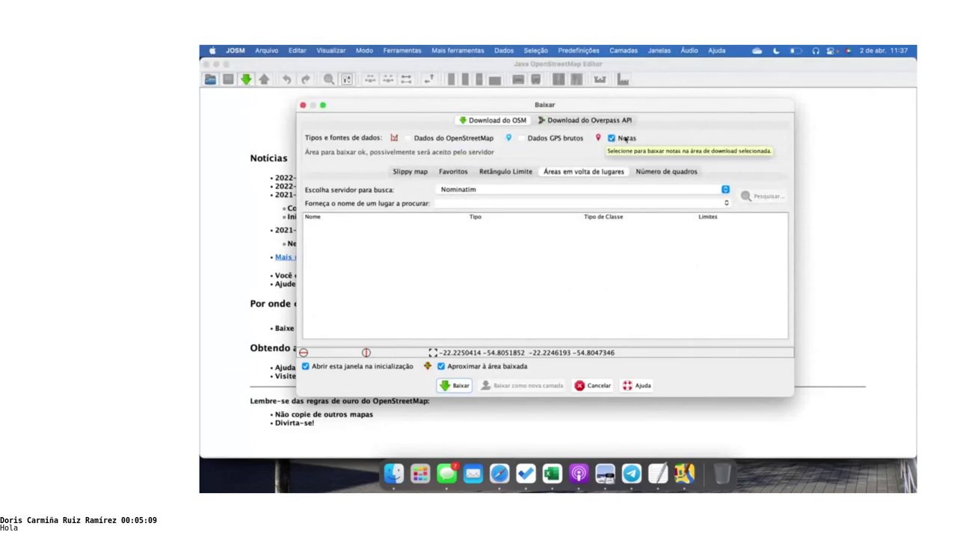
{"action": "left_click", "coordinate": [411, 171]}
{"action": "left_click", "coordinate": [407, 137]}
{"action": "left_click", "coordinate": [611, 139]}
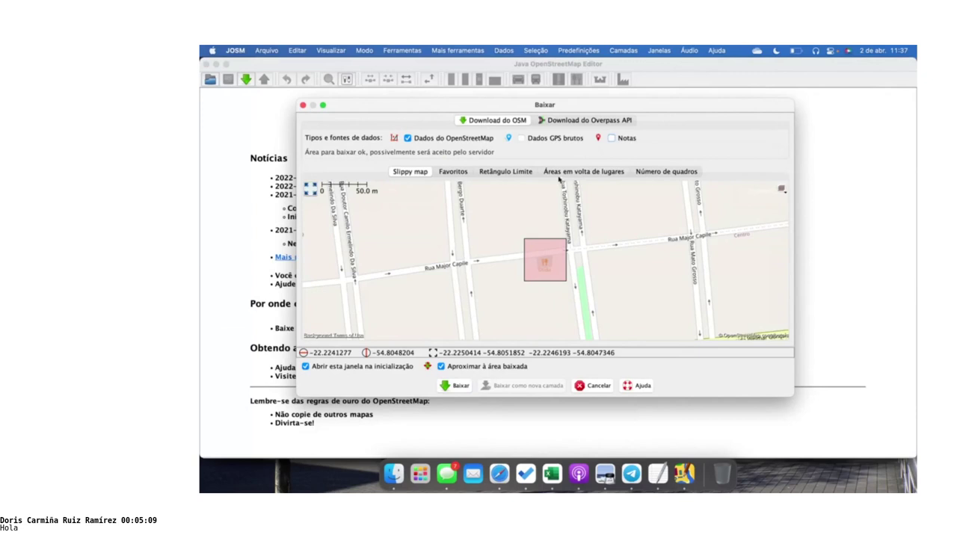
{"action": "left_click", "coordinate": [407, 139]}
{"action": "left_click", "coordinate": [615, 139]}
Search places for 'bogotá', pick the Bogotá municipality result and download its notes
{"action": "left_click", "coordinate": [586, 173]}
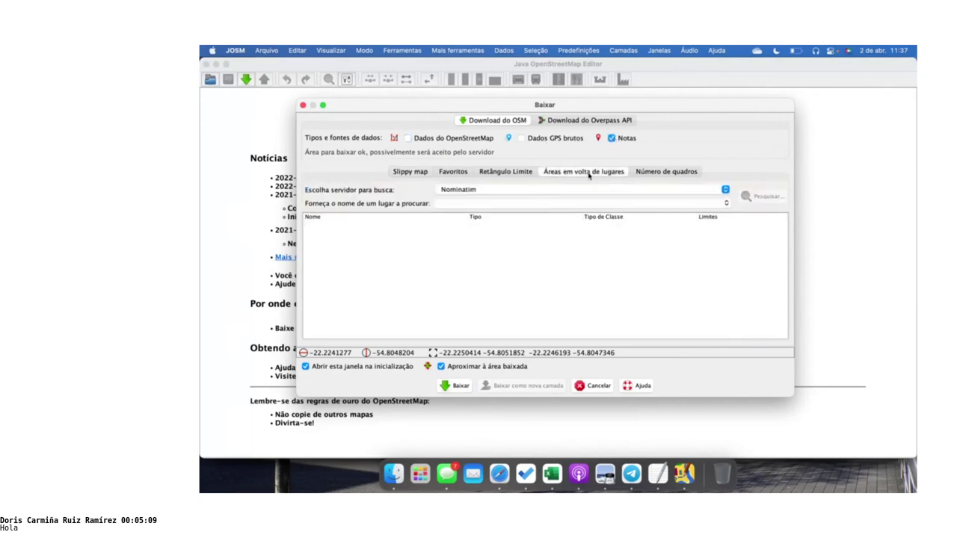
{"action": "left_click", "coordinate": [549, 206]}
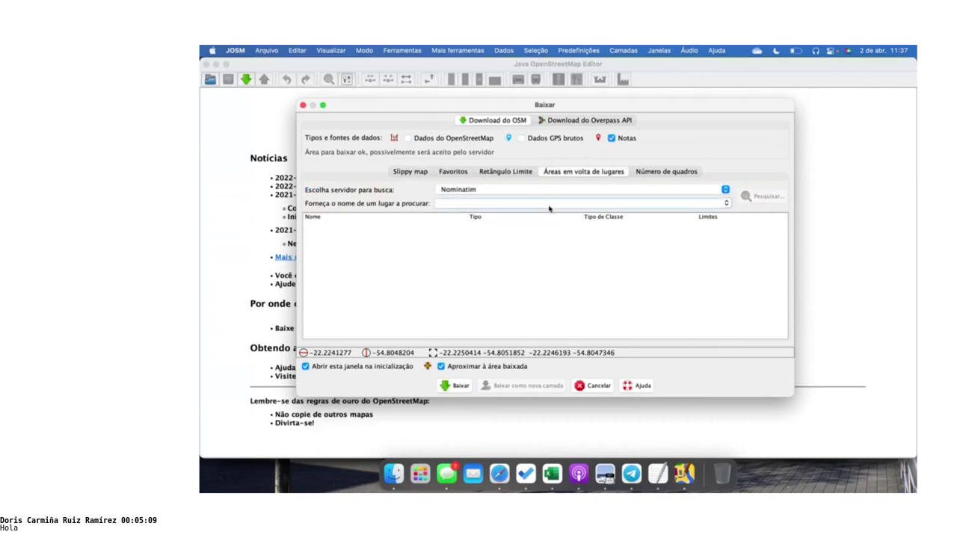
{"action": "type", "text": "bogotá"}
{"action": "left_click", "coordinate": [757, 200]}
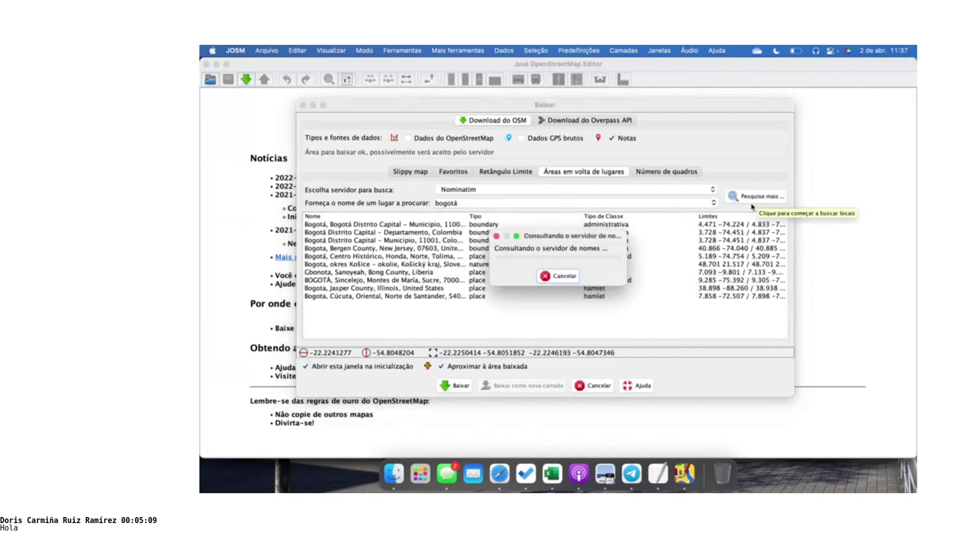
{"action": "left_click", "coordinate": [388, 226]}
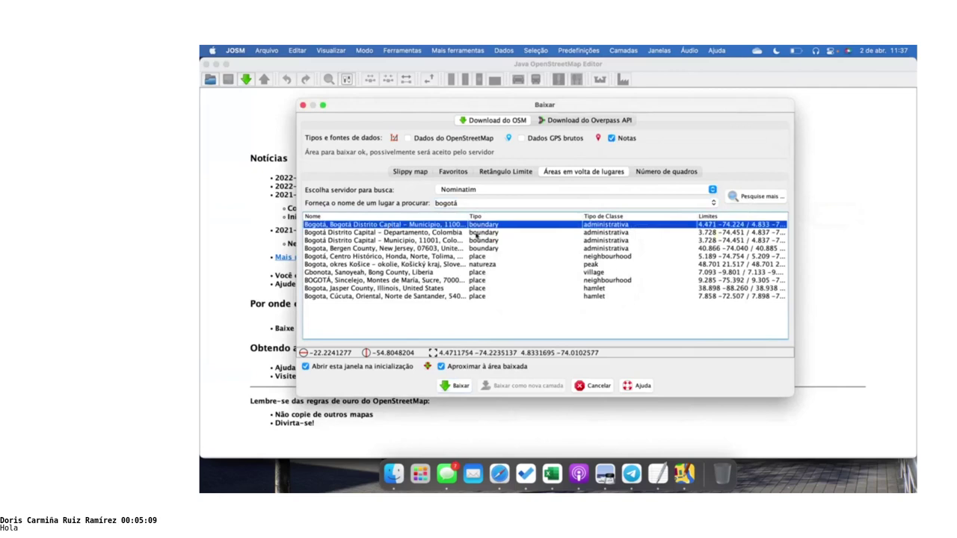
{"action": "left_click", "coordinate": [457, 387]}
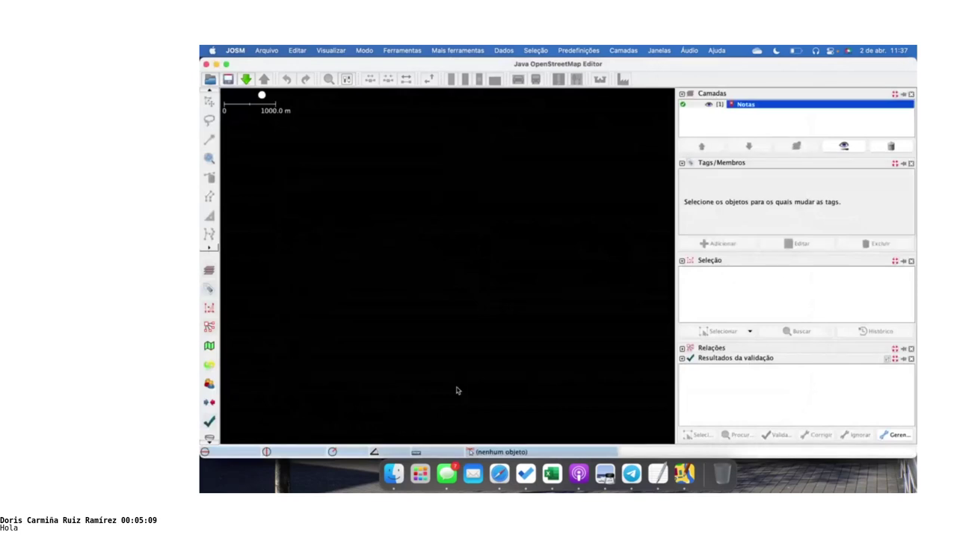
Zoom to the Notas layer and search the download area for 'ceará'
{"action": "right_click", "coordinate": [747, 105]}
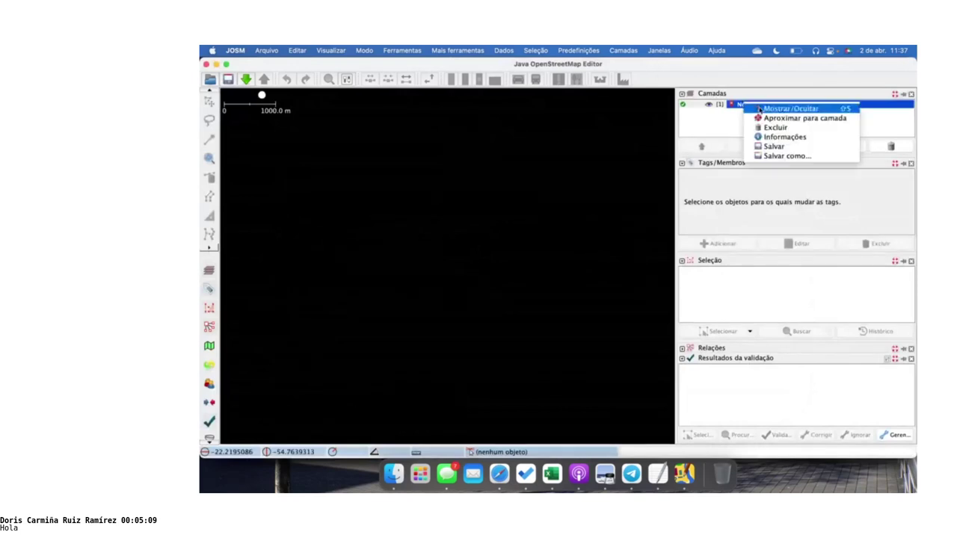
{"action": "left_click", "coordinate": [770, 118]}
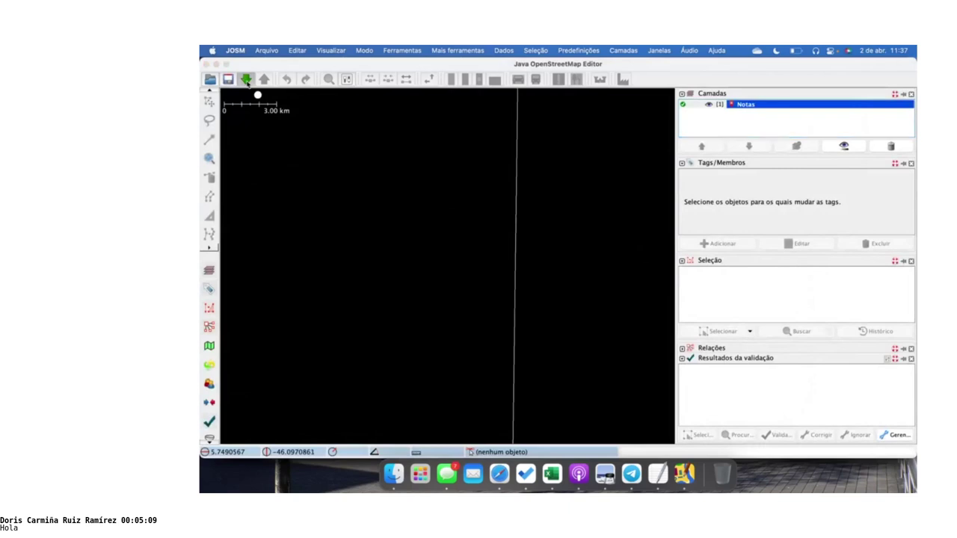
{"action": "left_click", "coordinate": [246, 79]}
{"action": "double_click", "coordinate": [529, 202]}
{"action": "type", "text": "cerá"}
{"action": "key", "text": "Left"}
{"action": "key", "text": "Left"}
{"action": "type", "text": "a"}
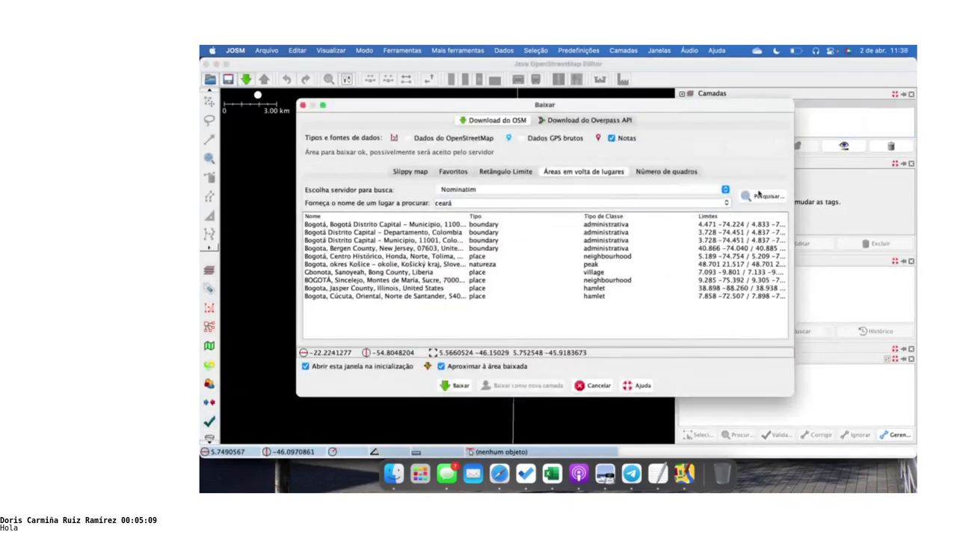
{"action": "left_click", "coordinate": [771, 196]}
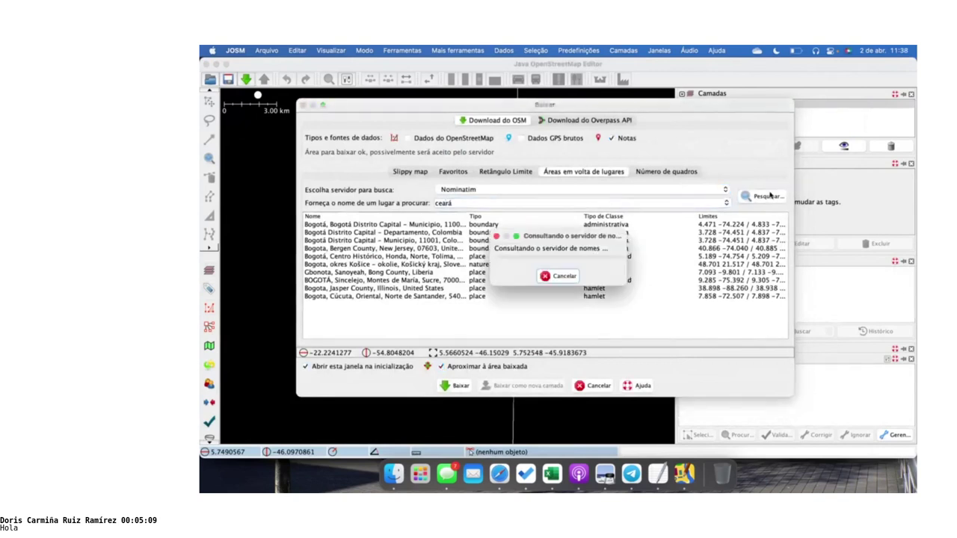
Download notes for Ceará, Região Nordeste, Brasil, then delete the Notas layer
{"action": "left_click", "coordinate": [392, 225]}
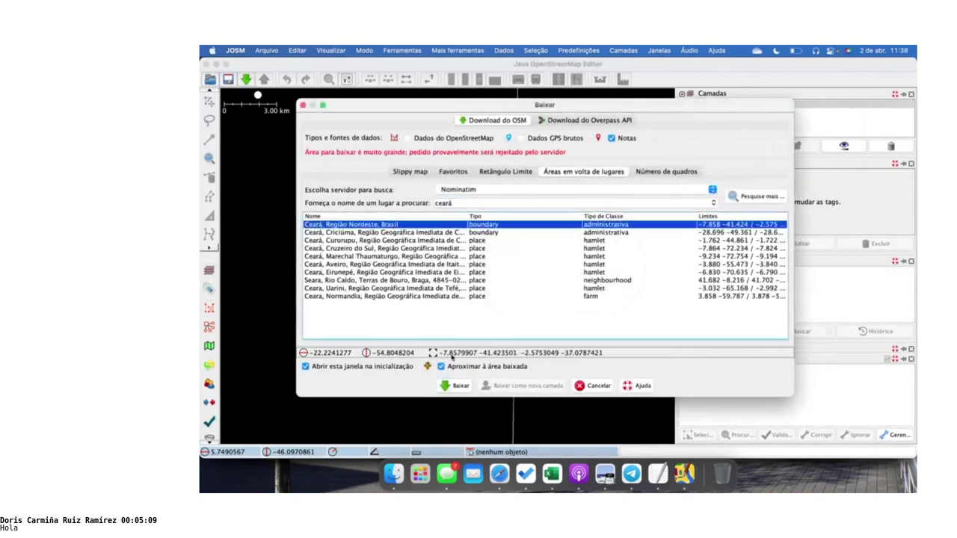
{"action": "left_click", "coordinate": [456, 387]}
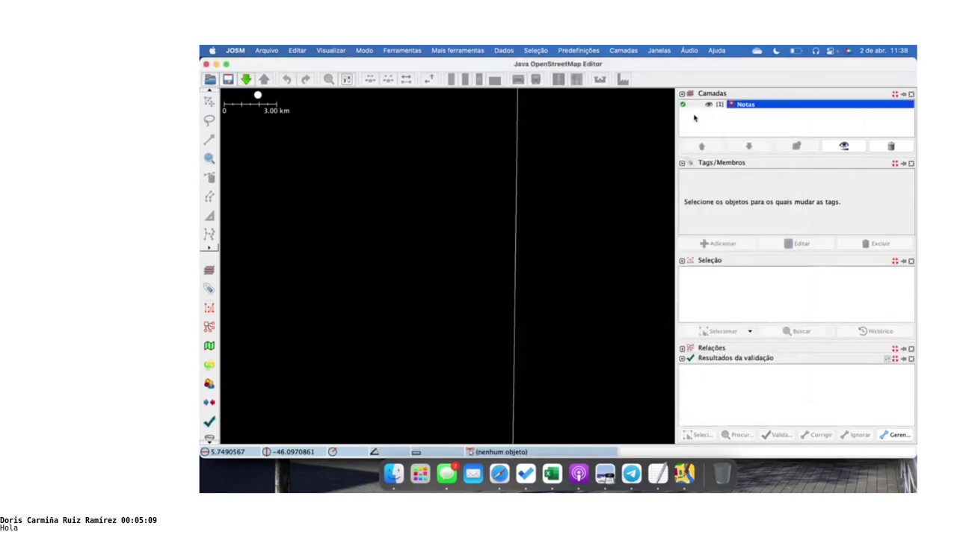
{"action": "left_click", "coordinate": [889, 146]}
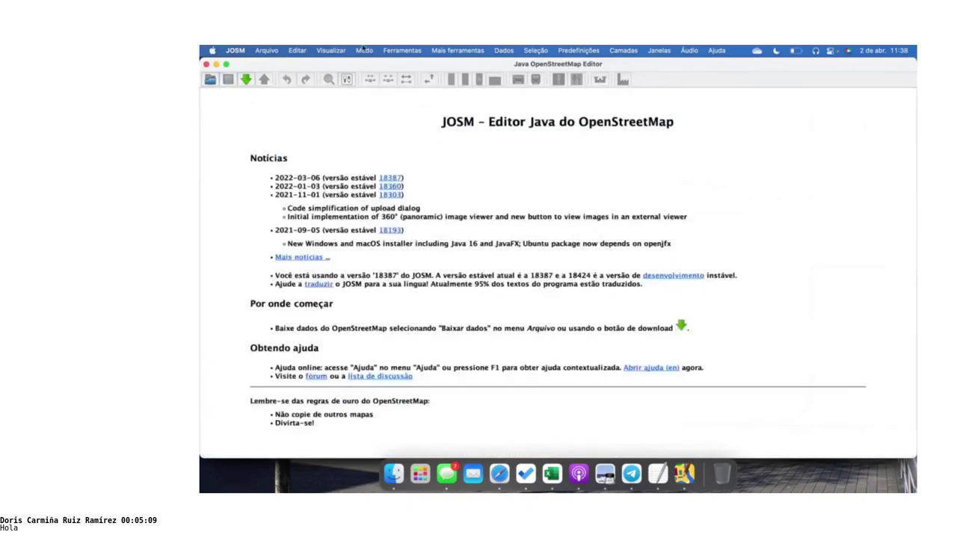
Set JOSM's Método de Projeção to WGS84 Geográfico in Preferences and accept
{"action": "left_click", "coordinate": [297, 50]}
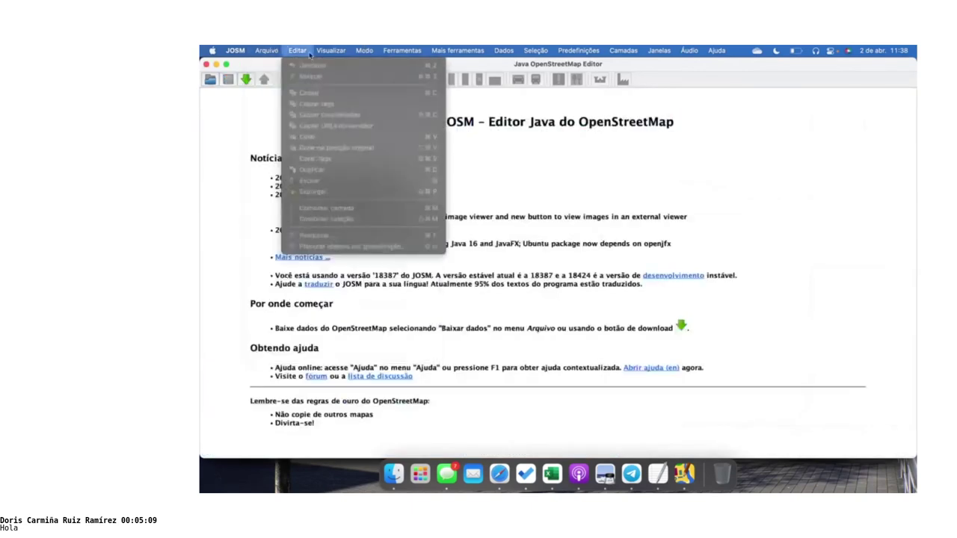
{"action": "mouse_move", "coordinate": [234, 50]}
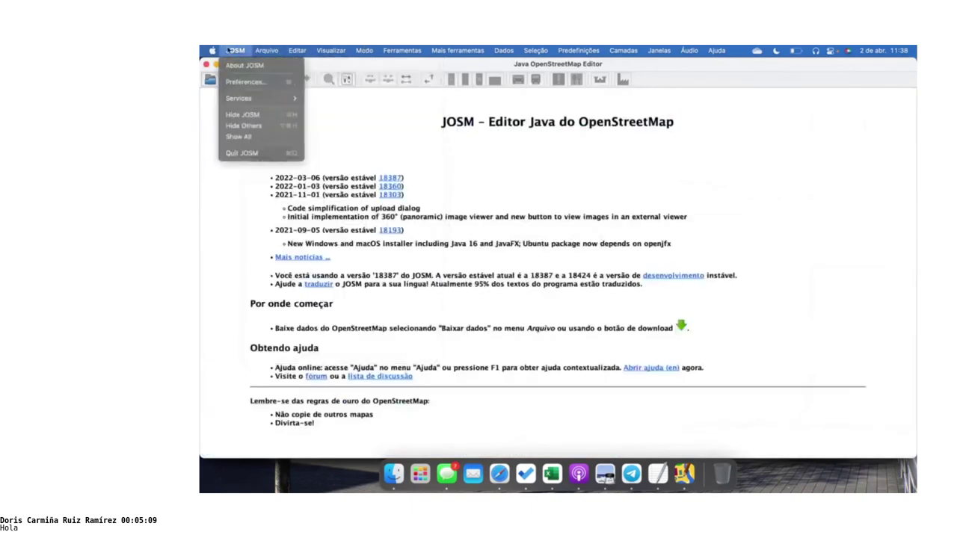
{"action": "left_click", "coordinate": [244, 84]}
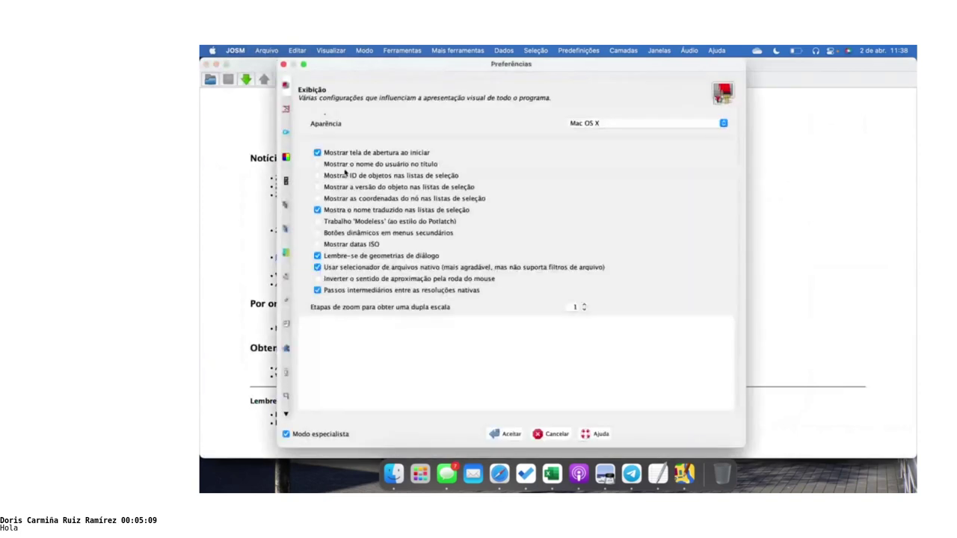
{"action": "left_click", "coordinate": [285, 253]}
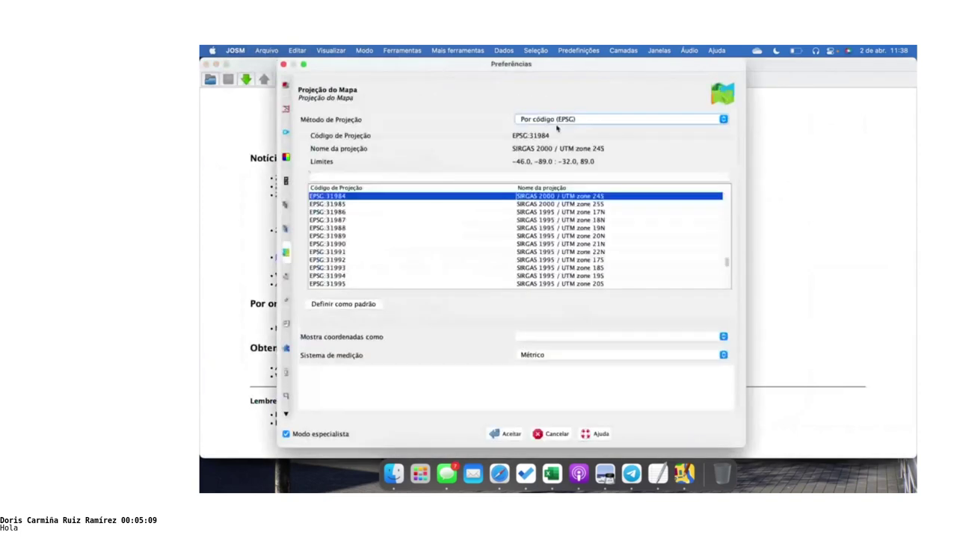
{"action": "left_click", "coordinate": [575, 120]}
{"action": "scroll", "coordinate": [590, 157], "scroll_direction": "up", "scroll_amount": 5}
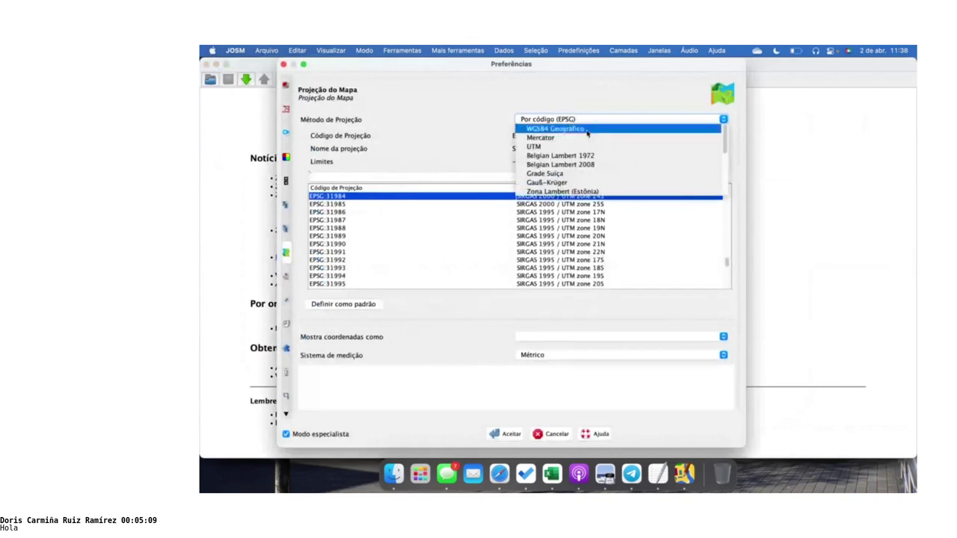
{"action": "left_click", "coordinate": [589, 133]}
{"action": "left_click", "coordinate": [507, 435]}
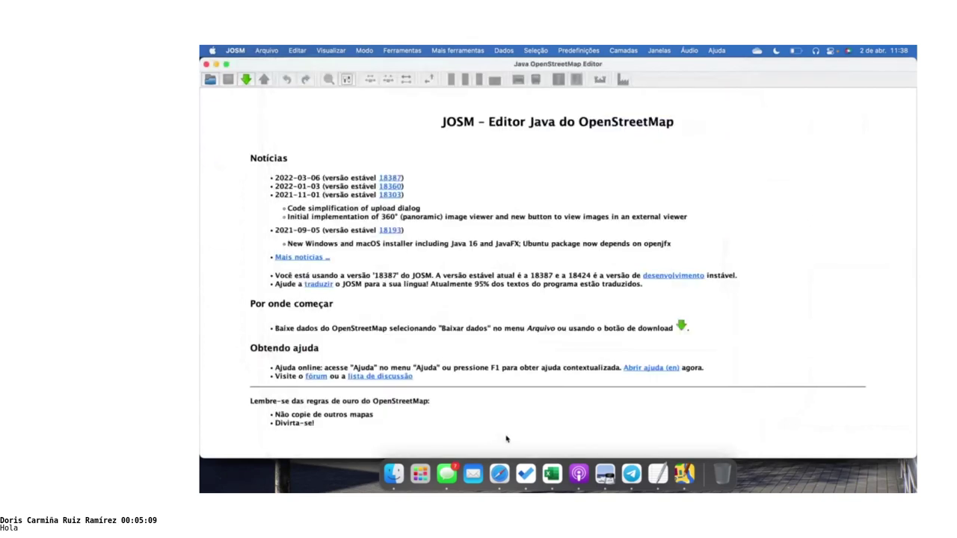
Download OSM notes around Bogotá using the first Nominatim result
{"action": "left_click", "coordinate": [246, 79]}
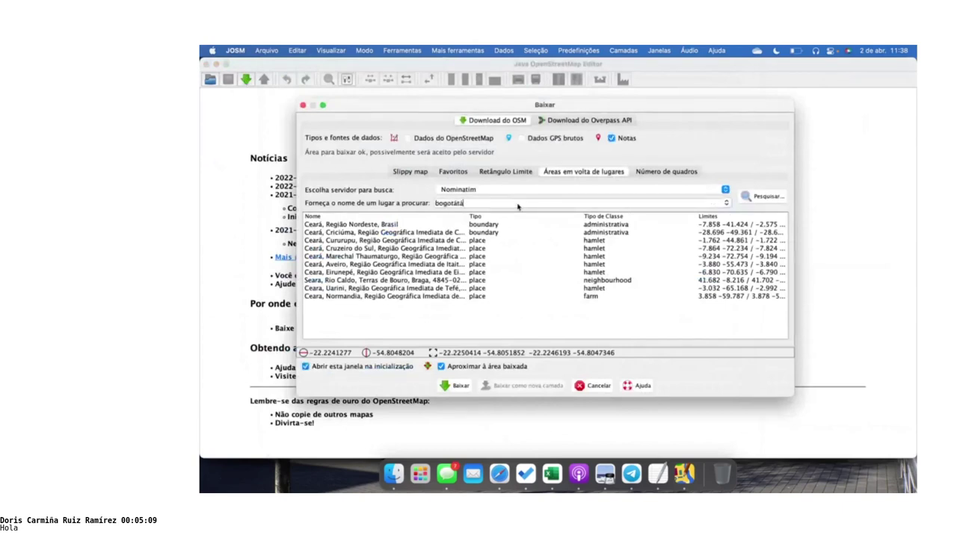
{"action": "left_click", "coordinate": [745, 197]}
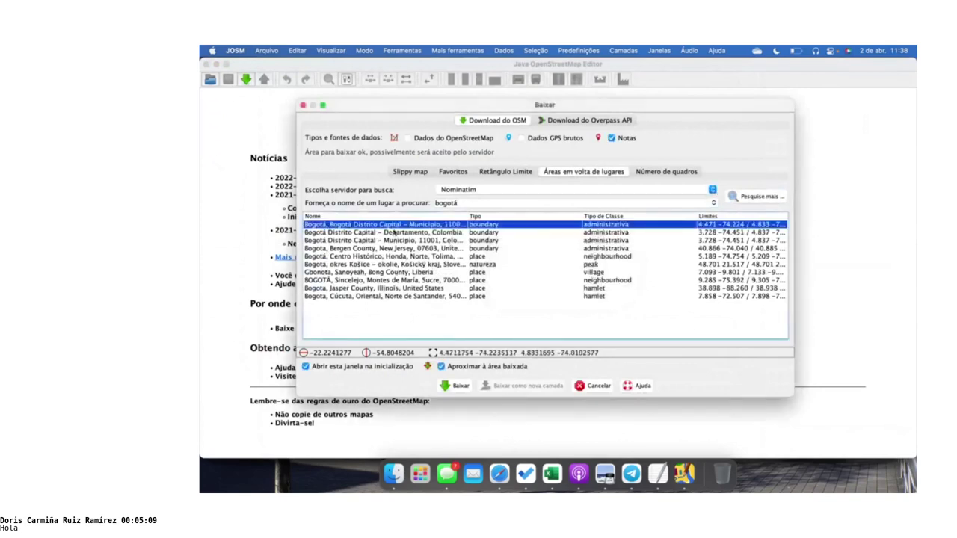
{"action": "left_click", "coordinate": [456, 388]}
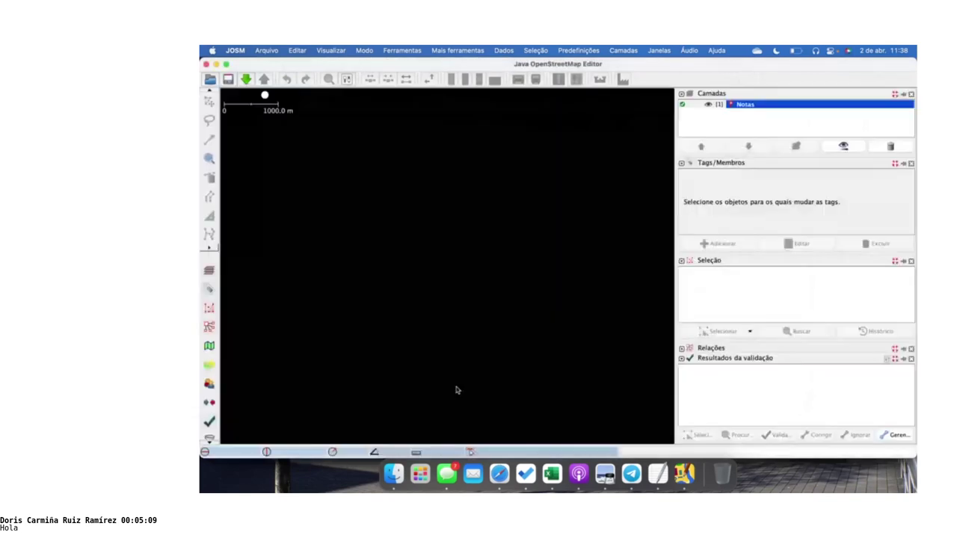
Zoom to the Notas layer and read notes 3096693, 3099742 and 3100207
{"action": "right_click", "coordinate": [762, 108]}
{"action": "left_click", "coordinate": [780, 123]}
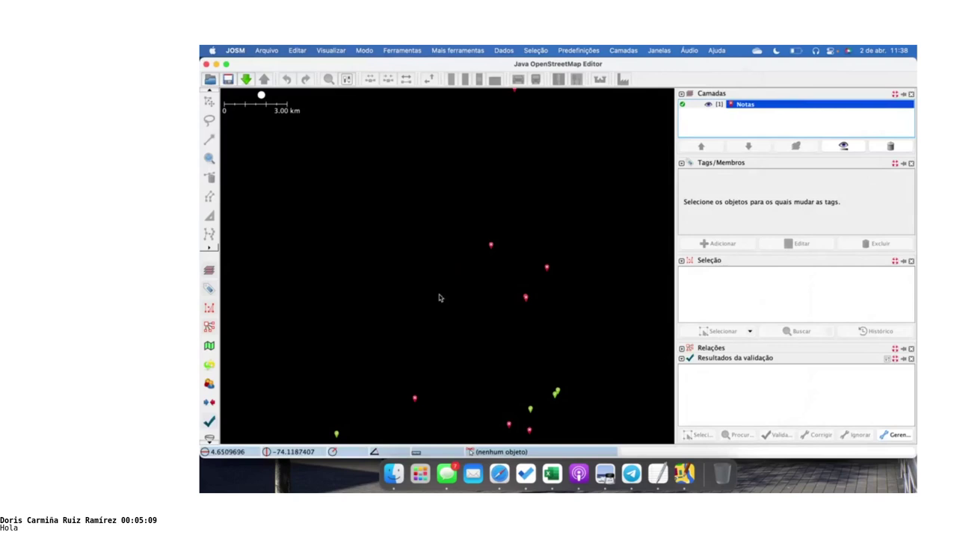
{"action": "scroll", "coordinate": [439, 298], "scroll_direction": "down", "scroll_amount": 2}
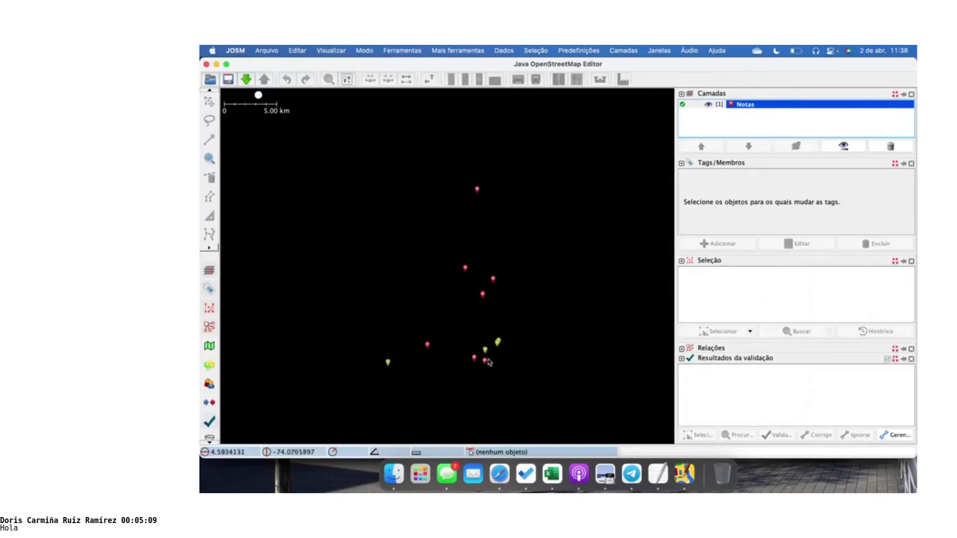
{"action": "left_click", "coordinate": [473, 362]}
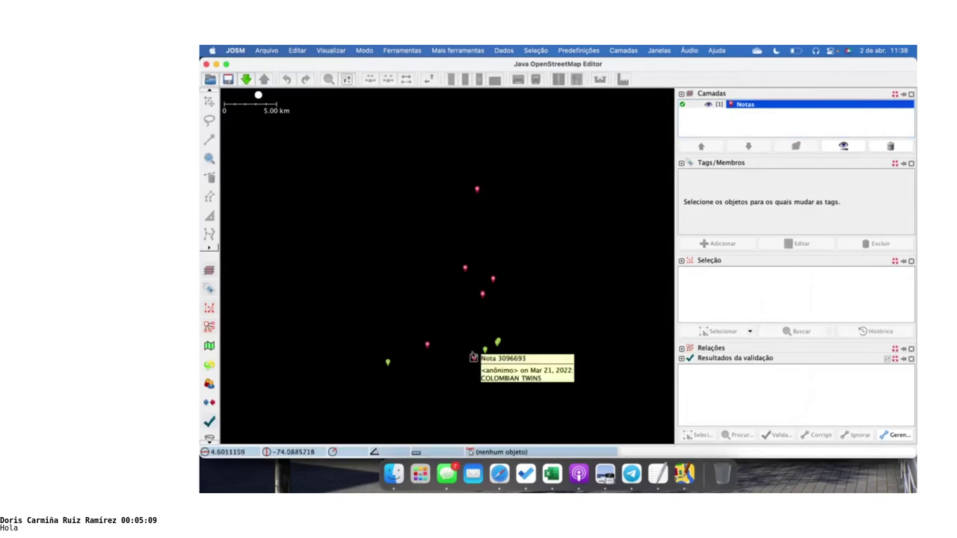
{"action": "left_click", "coordinate": [427, 346]}
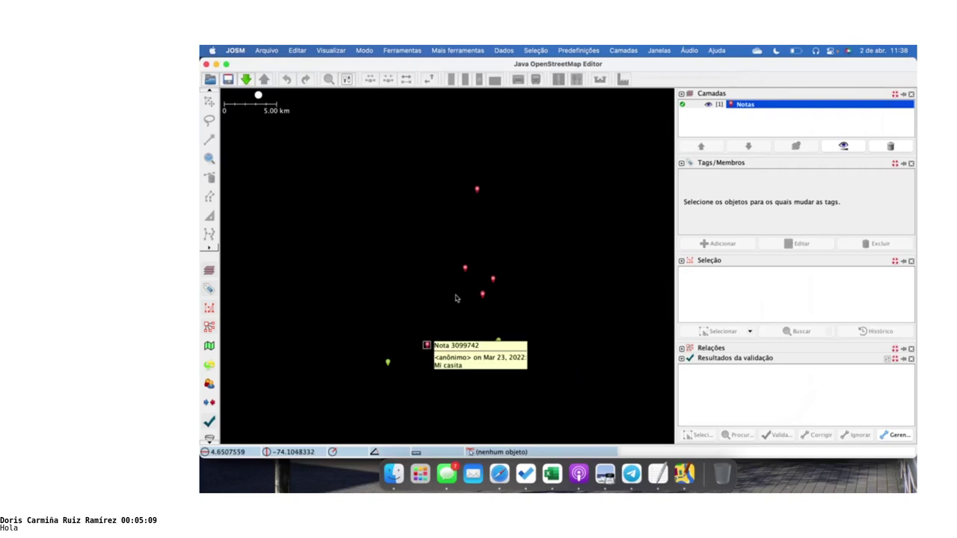
{"action": "left_click", "coordinate": [464, 269]}
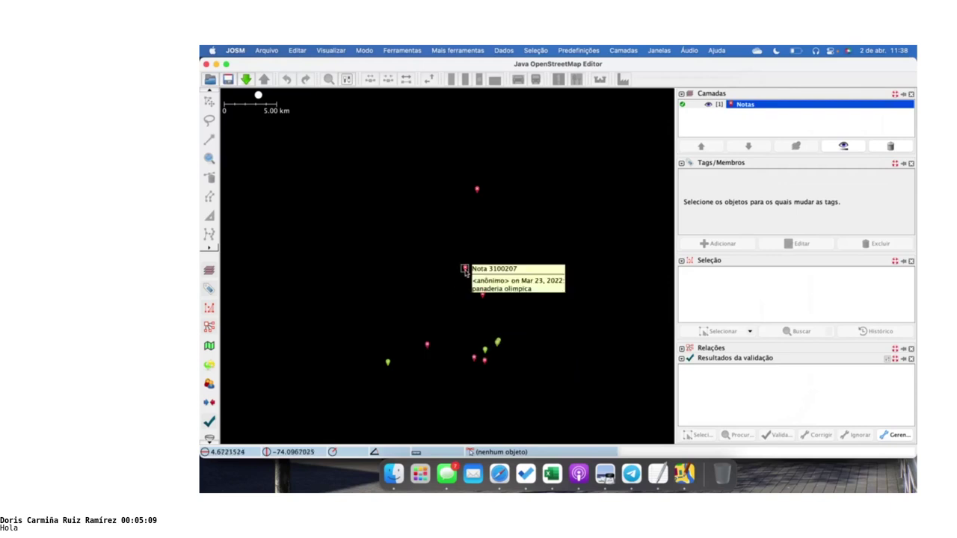
{"action": "left_click", "coordinate": [458, 211]}
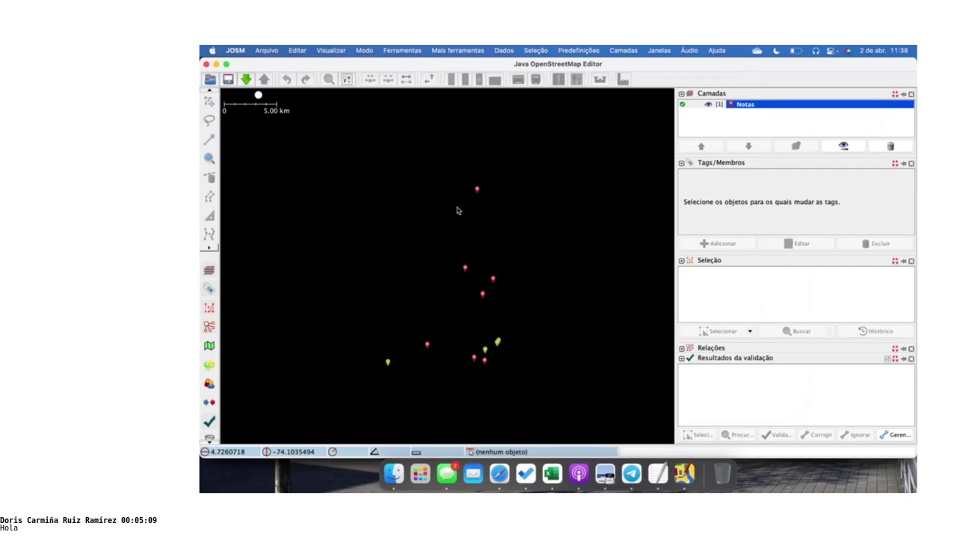
Save the Notas layer as notas.osn and switch back to Safari
{"action": "right_click", "coordinate": [746, 105]}
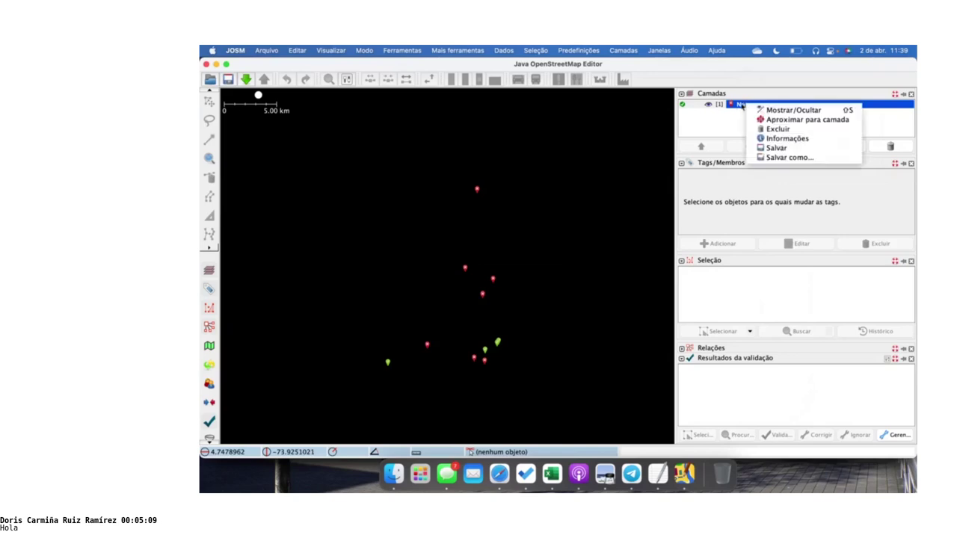
{"action": "left_click", "coordinate": [800, 157]}
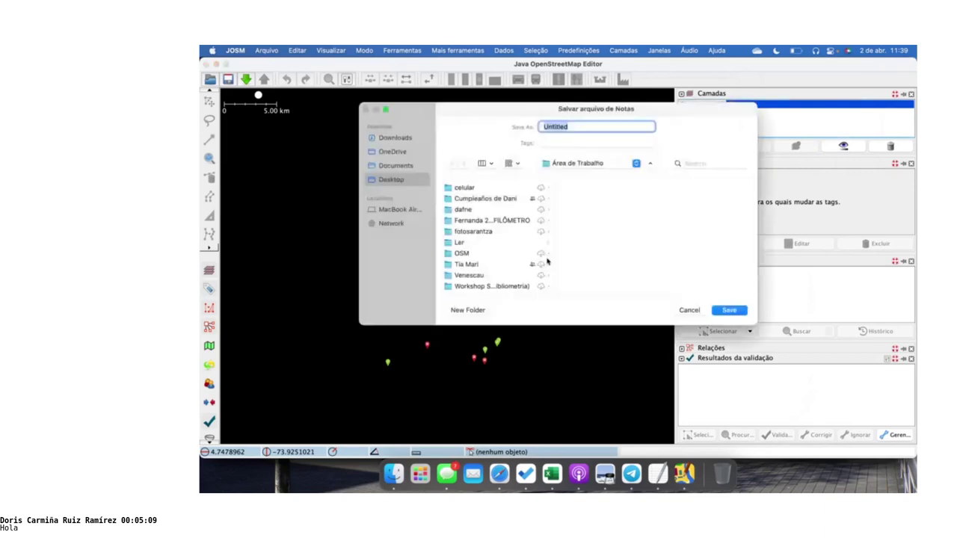
{"action": "type", "text": "notas"}
{"action": "left_click", "coordinate": [728, 309]}
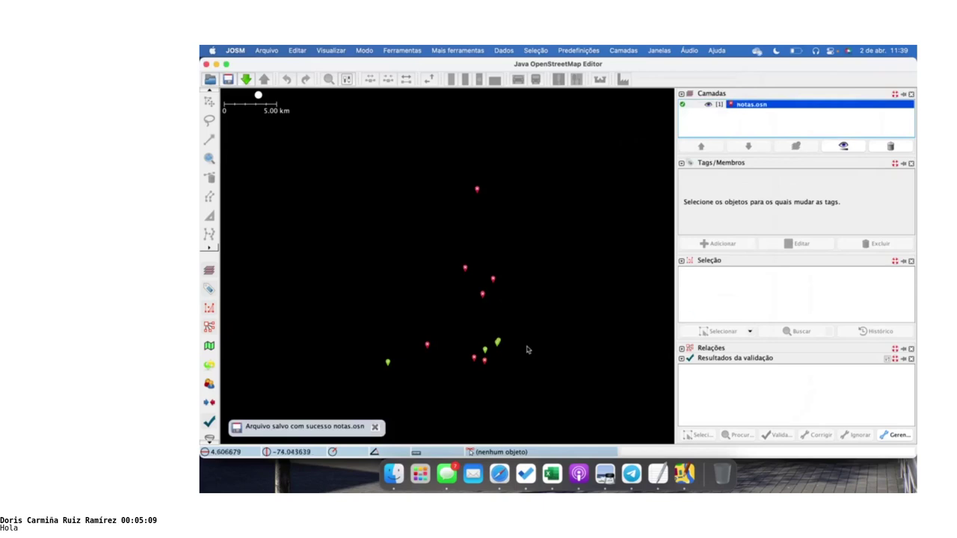
{"action": "key", "text": "super+Tab"}
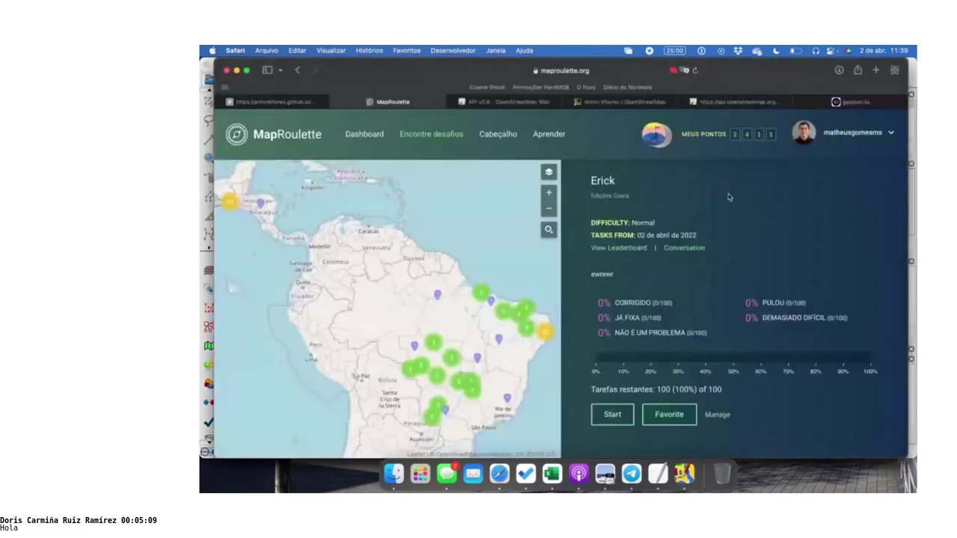
Open project management in a new tab and add a challenge to Edições Ceará
{"action": "left_click", "coordinate": [850, 136]}
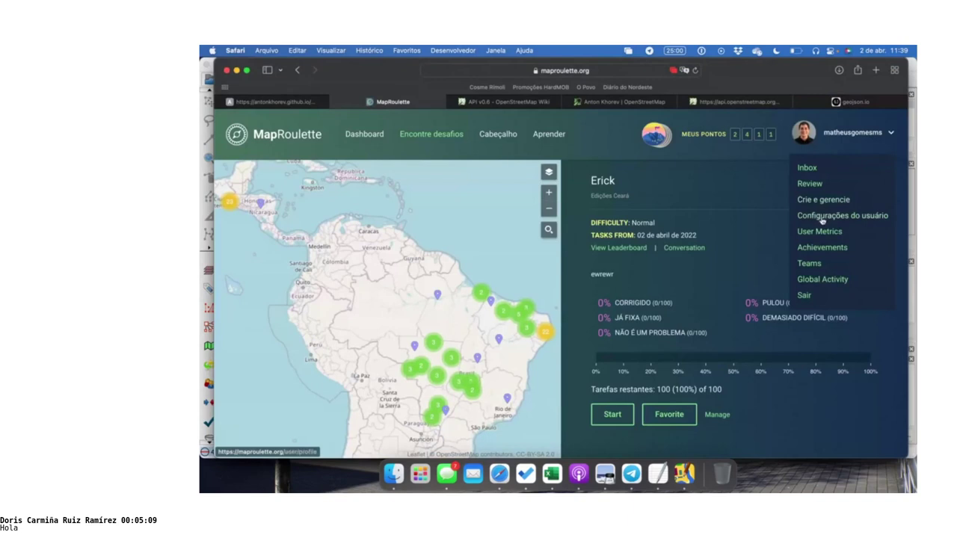
{"action": "right_click", "coordinate": [816, 202]}
{"action": "left_click", "coordinate": [727, 205]}
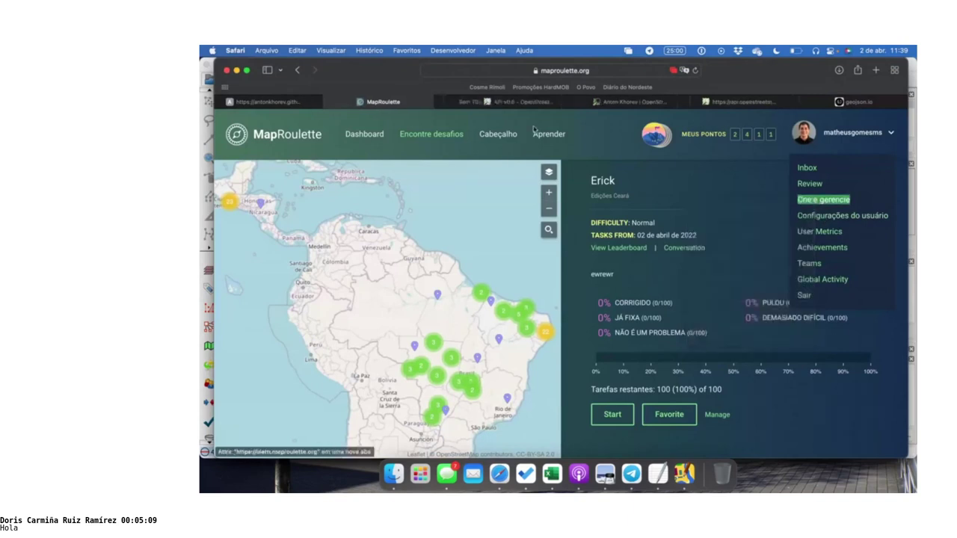
{"action": "left_click", "coordinate": [495, 105]}
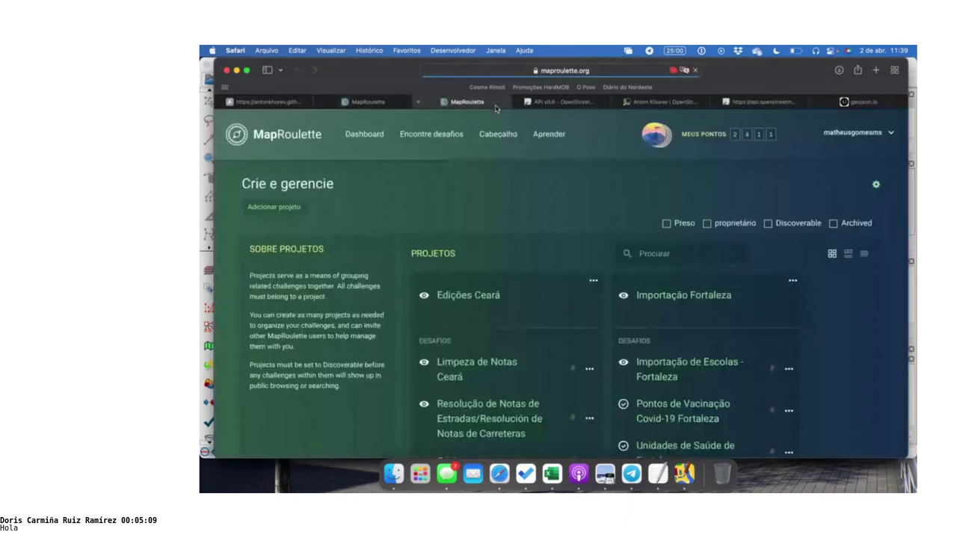
{"action": "scroll", "coordinate": [576, 216], "scroll_direction": "down", "scroll_amount": 3}
{"action": "left_click", "coordinate": [593, 196]}
{"action": "left_click", "coordinate": [524, 254]}
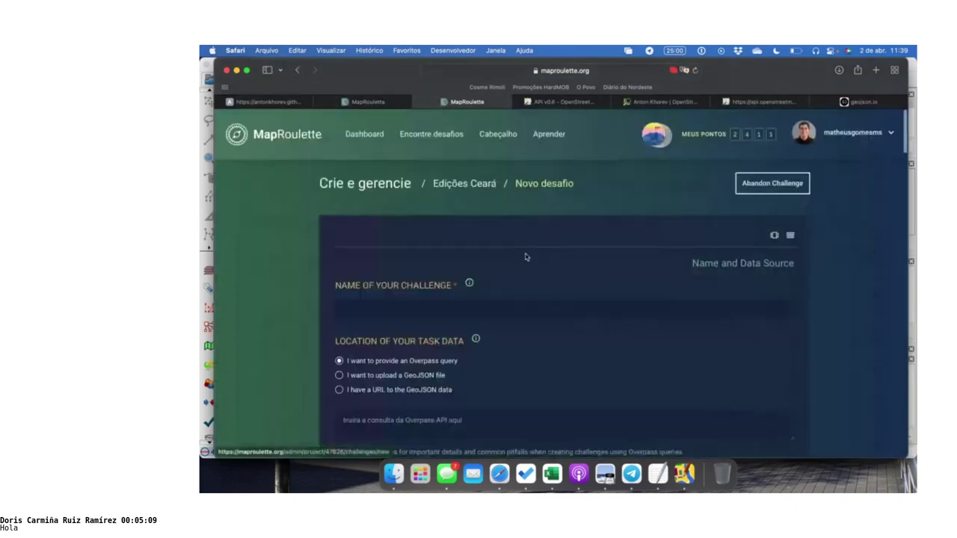
Upload notas.osn as the challenge's GeoJSON task data
{"action": "scroll", "coordinate": [524, 257], "scroll_direction": "down", "scroll_amount": 5}
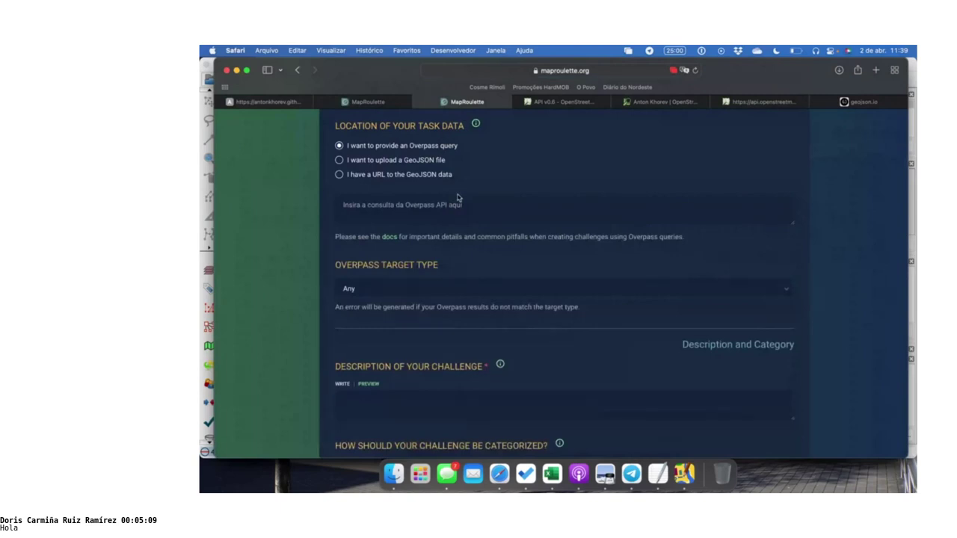
{"action": "left_click", "coordinate": [421, 162]}
{"action": "left_click", "coordinate": [506, 210]}
{"action": "scroll", "coordinate": [482, 299], "scroll_direction": "down", "scroll_amount": 10}
{"action": "scroll", "coordinate": [482, 316], "scroll_direction": "down", "scroll_amount": 5}
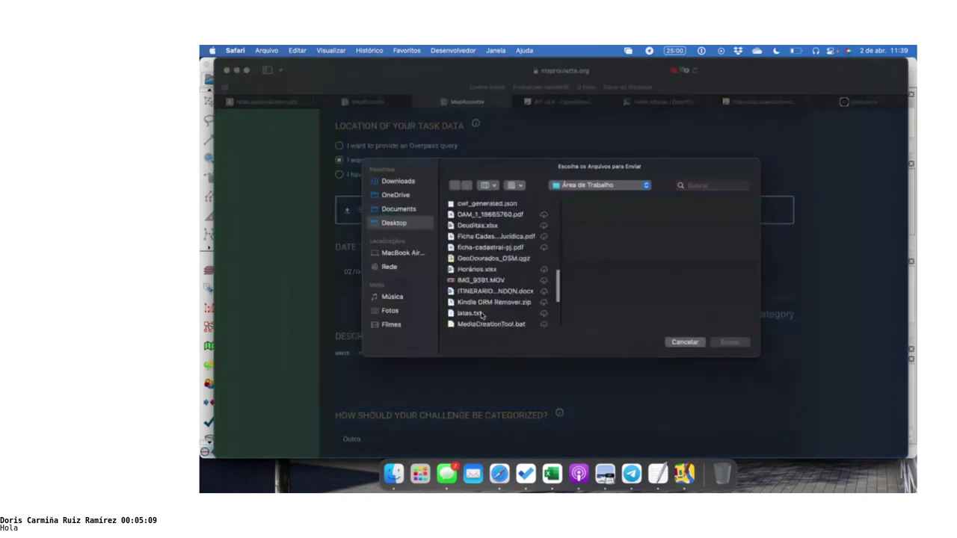
{"action": "left_click", "coordinate": [491, 264]}
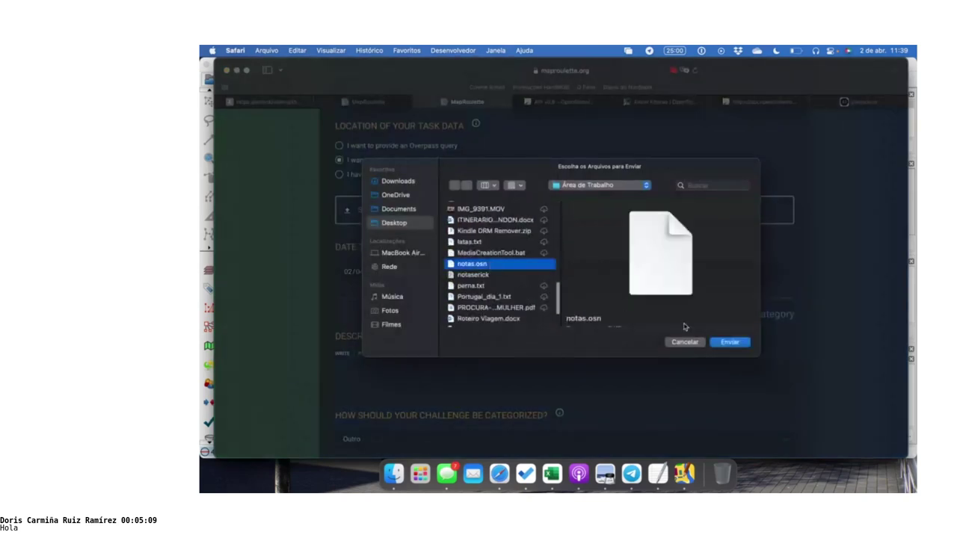
{"action": "left_click", "coordinate": [731, 344]}
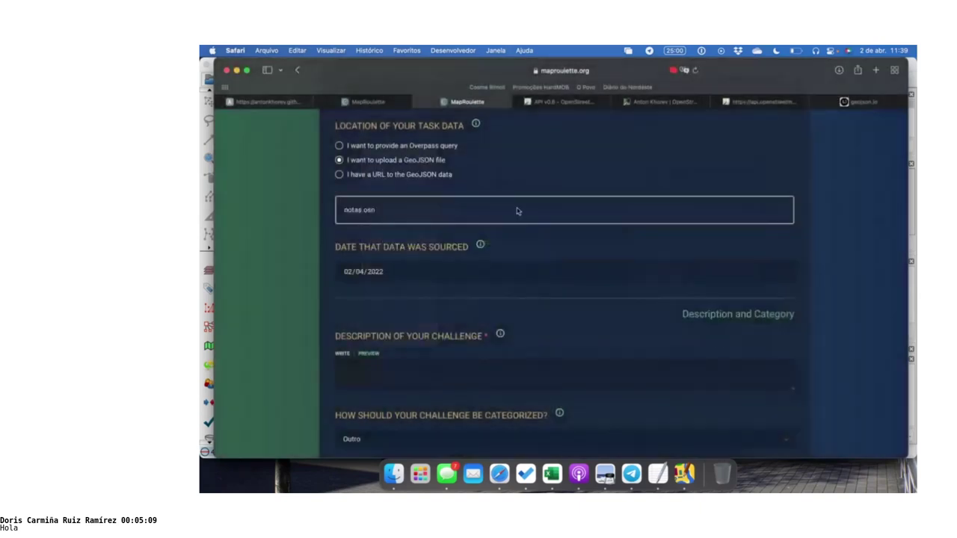
Enter description 'rwe' and instructions 'rewre', then submit with Terminar
{"action": "scroll", "coordinate": [452, 295], "scroll_direction": "down", "scroll_amount": 5}
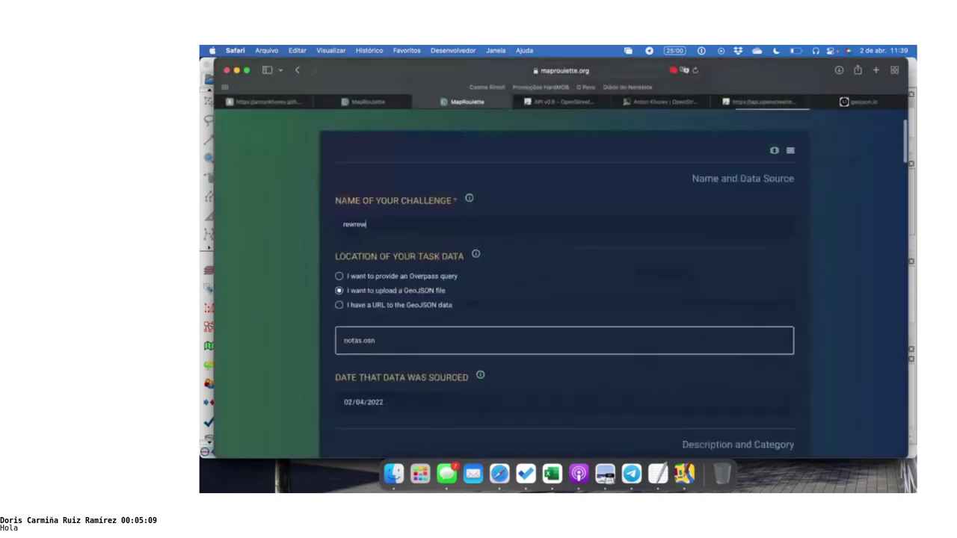
{"action": "left_click", "coordinate": [453, 294]}
{"action": "type", "text": "rwe"}
{"action": "scroll", "coordinate": [565, 284], "scroll_direction": "down", "scroll_amount": 2}
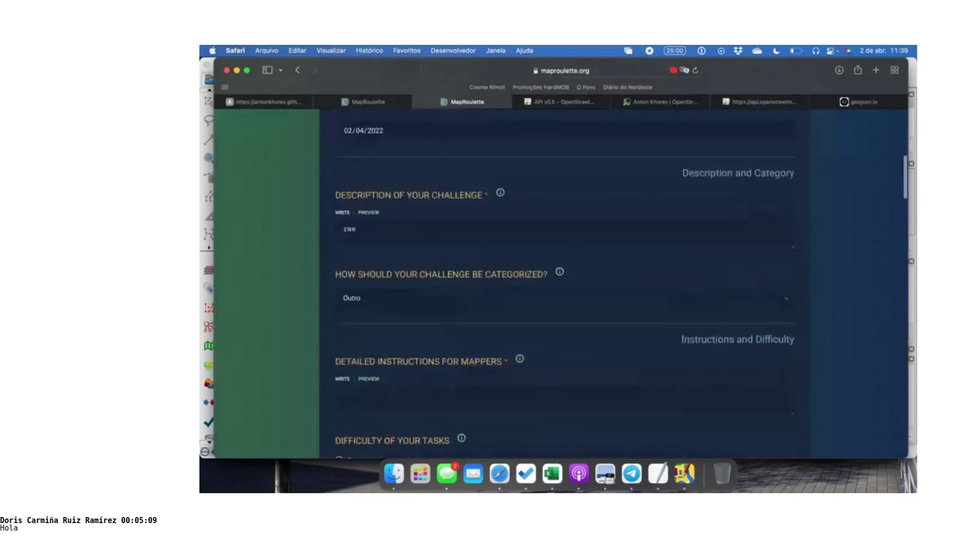
{"action": "scroll", "coordinate": [470, 336], "scroll_direction": "down", "scroll_amount": 2}
{"action": "left_click", "coordinate": [483, 318]}
{"action": "type", "text": "rewre"}
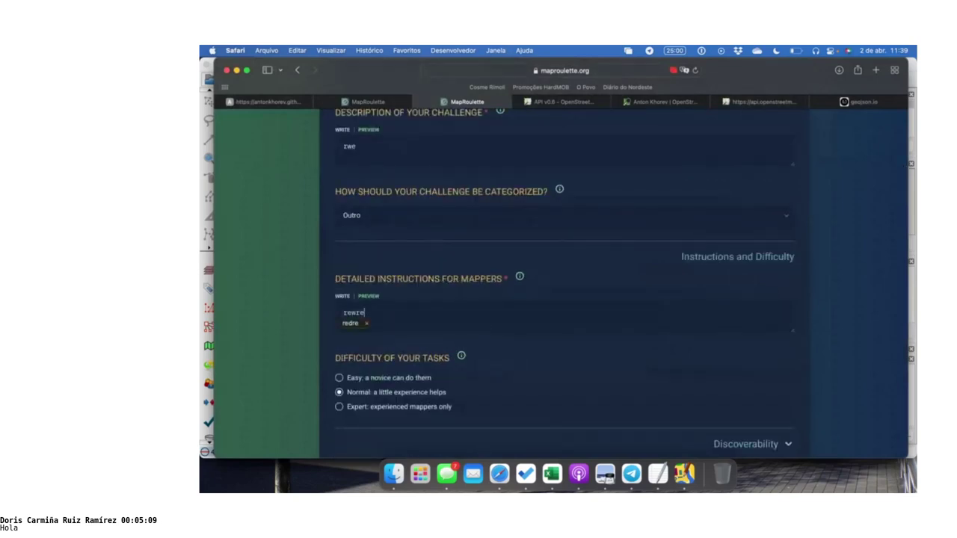
{"action": "scroll", "coordinate": [489, 322], "scroll_direction": "down", "scroll_amount": 20}
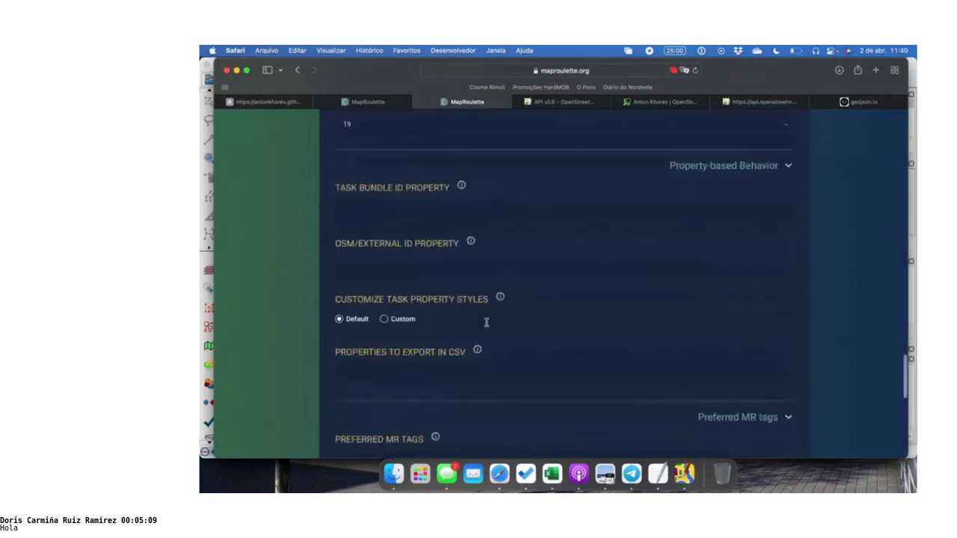
{"action": "left_click", "coordinate": [770, 291]}
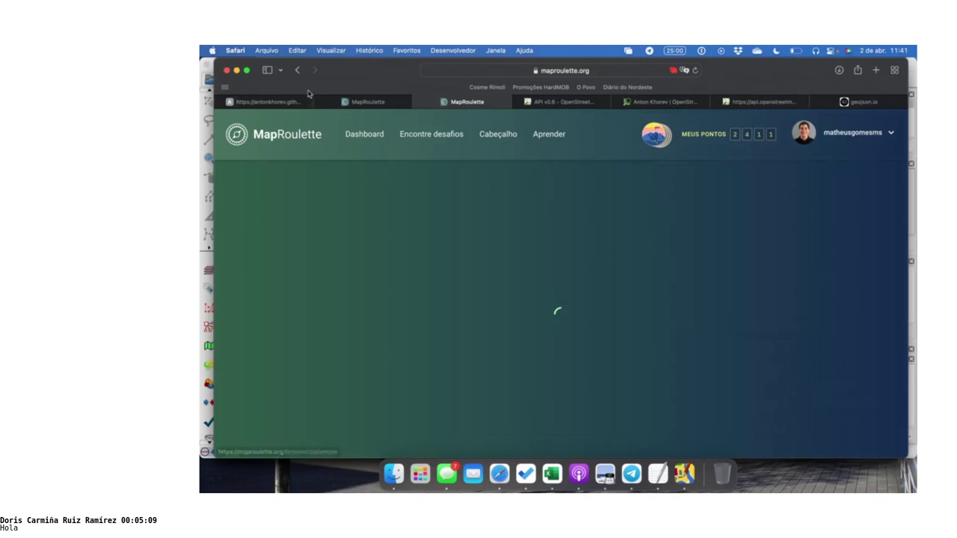
Switch to the OSM Note Viewer tab in Safari
{"action": "left_click", "coordinate": [288, 103]}
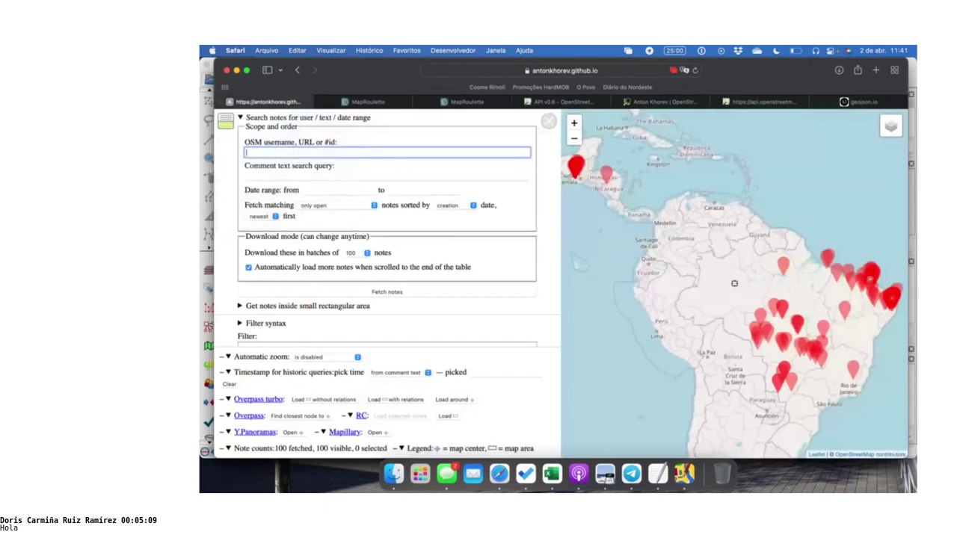
Expand 'Get notes inside small rectangular area' and zoom the map to Medellín
{"action": "scroll", "coordinate": [305, 269], "scroll_direction": "down", "scroll_amount": 2}
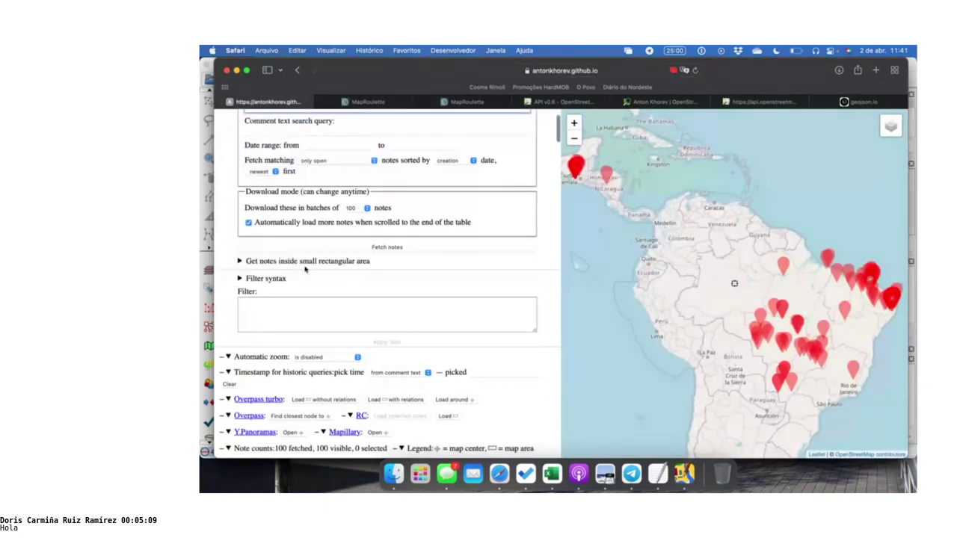
{"action": "left_click", "coordinate": [305, 265]}
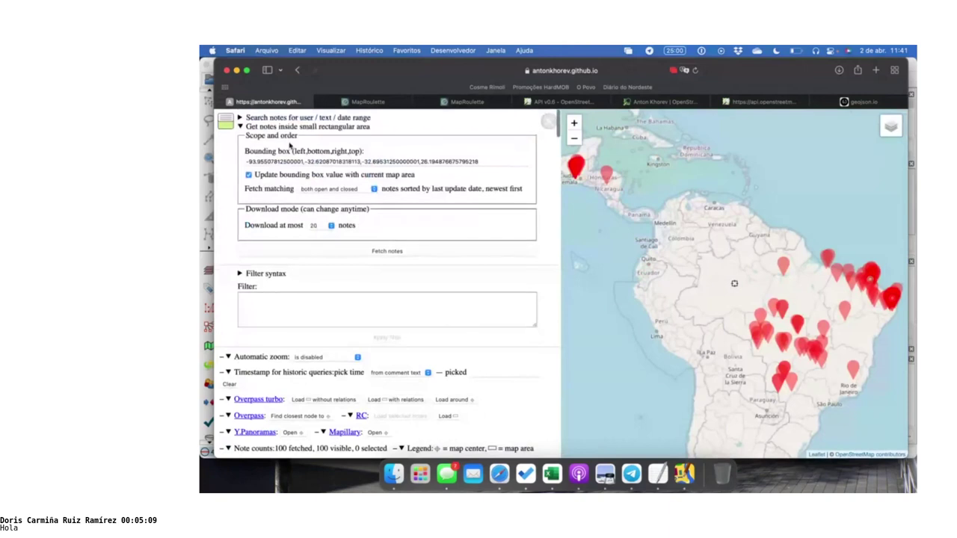
{"action": "scroll", "coordinate": [685, 255], "scroll_direction": "up", "scroll_amount": 2}
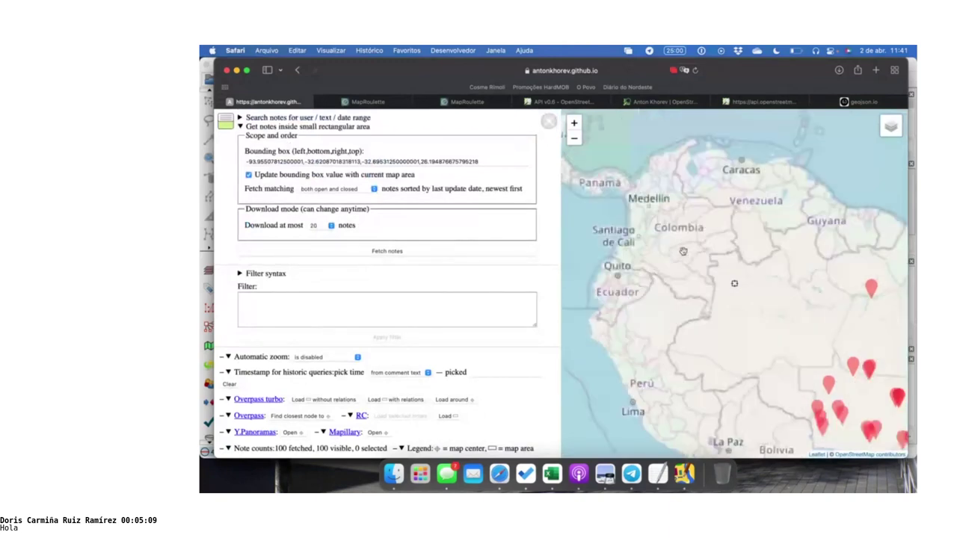
{"action": "scroll", "coordinate": [647, 199], "scroll_direction": "up", "scroll_amount": 1}
{"action": "scroll", "coordinate": [647, 199], "scroll_direction": "up", "scroll_amount": 1}
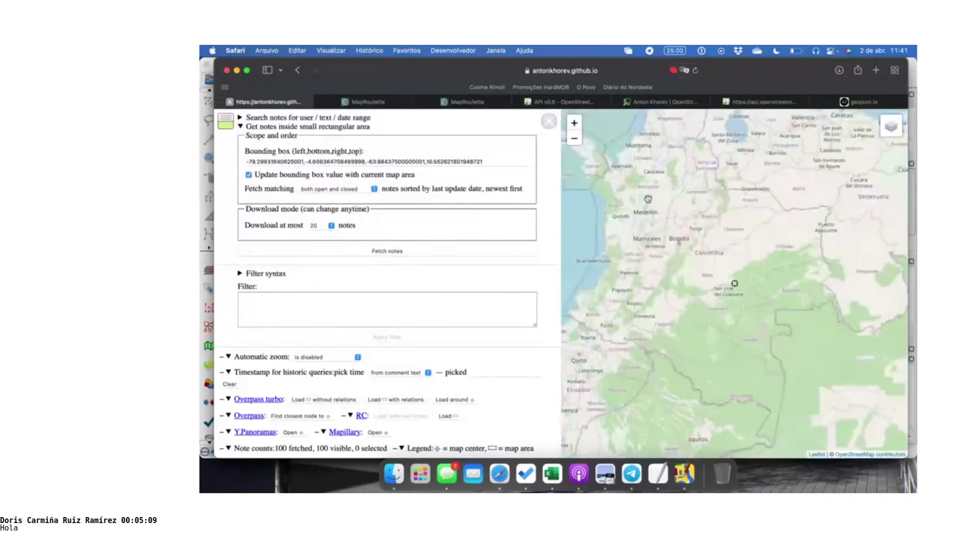
{"action": "right_click", "coordinate": [647, 200]}
{"action": "scroll", "coordinate": [646, 201], "scroll_direction": "up", "scroll_amount": 1}
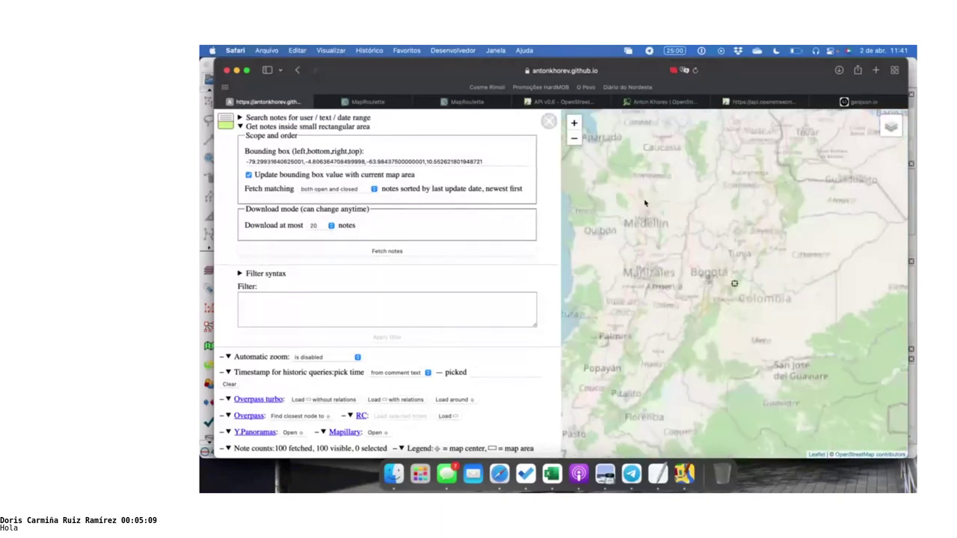
{"action": "scroll", "coordinate": [644, 202], "scroll_direction": "up", "scroll_amount": 2}
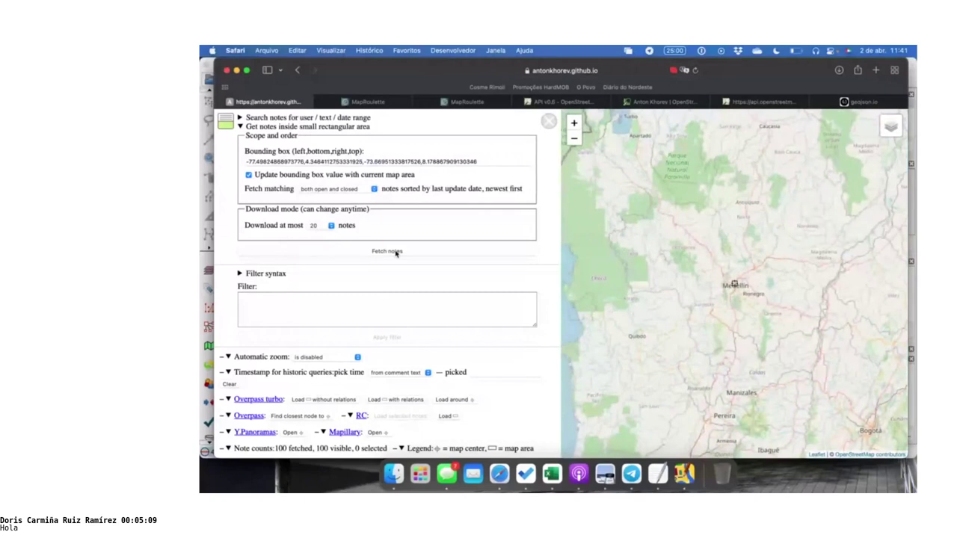
Fetch at most 500 notes inside the Medellín area
{"action": "left_click", "coordinate": [322, 225]}
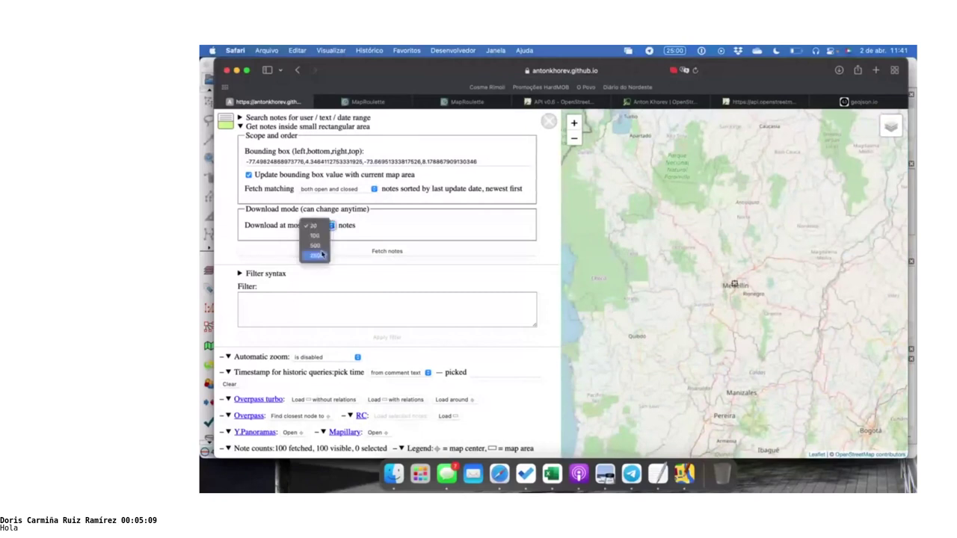
{"action": "left_click", "coordinate": [322, 255]}
{"action": "left_click", "coordinate": [349, 253]}
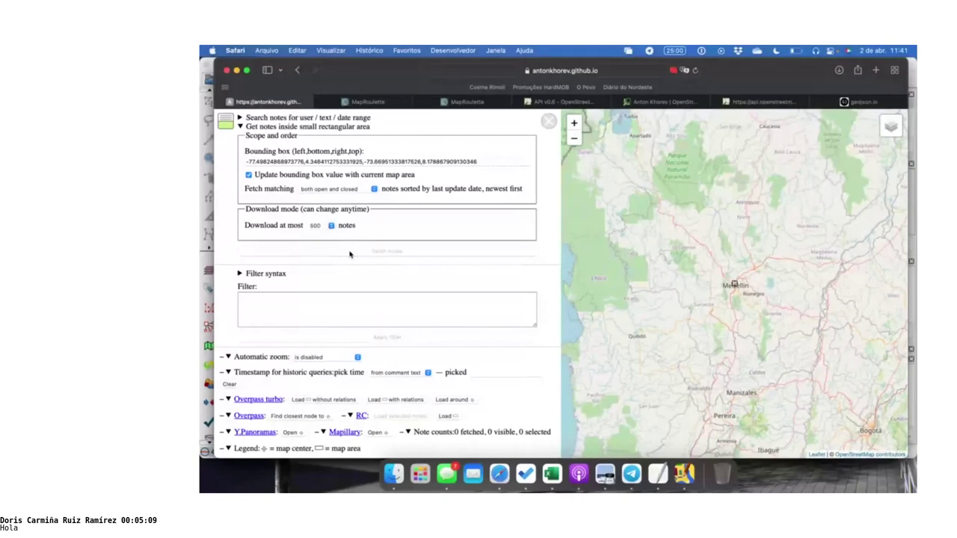
{"action": "scroll", "coordinate": [416, 203], "scroll_direction": "down", "scroll_amount": 2}
{"action": "scroll", "coordinate": [417, 202], "scroll_direction": "up", "scroll_amount": 2}
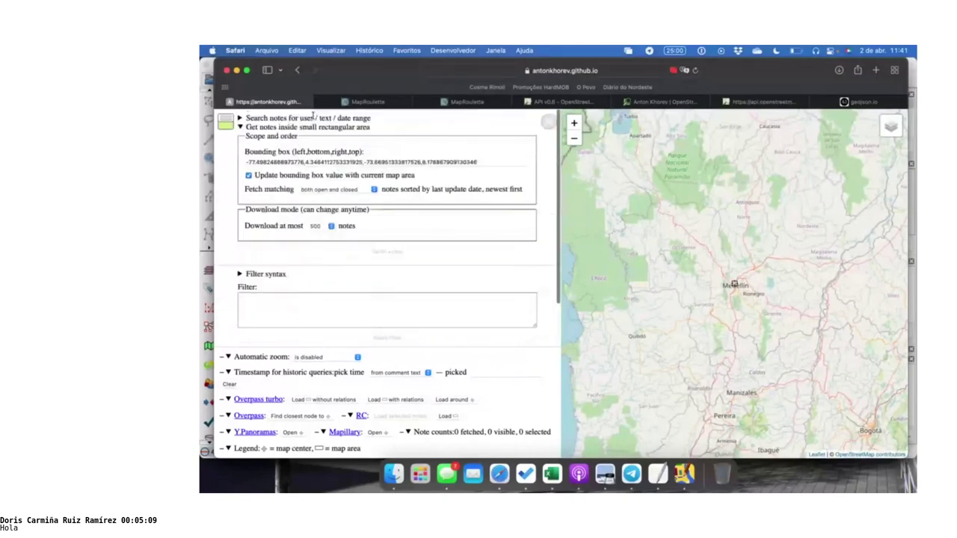
{"action": "left_click", "coordinate": [310, 118]}
{"action": "left_click", "coordinate": [306, 118]}
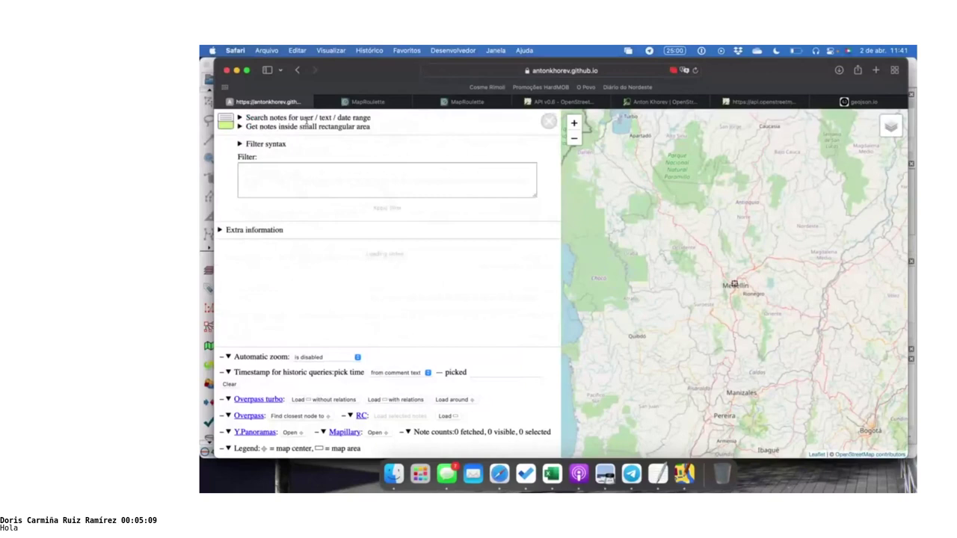
{"action": "left_click", "coordinate": [309, 127]}
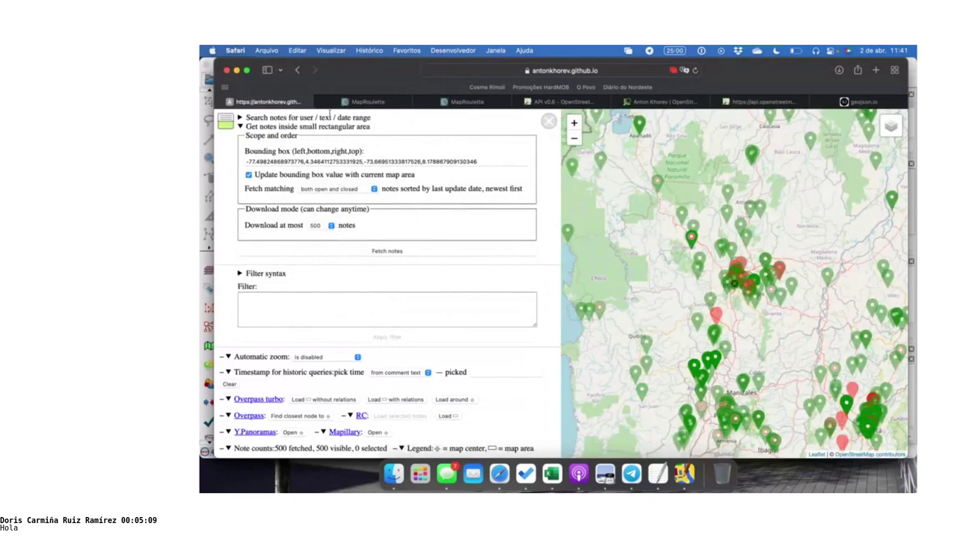
Set Fetch matching to 'only open' and fetch again, getting 26 red markers
{"action": "left_click", "coordinate": [330, 125]}
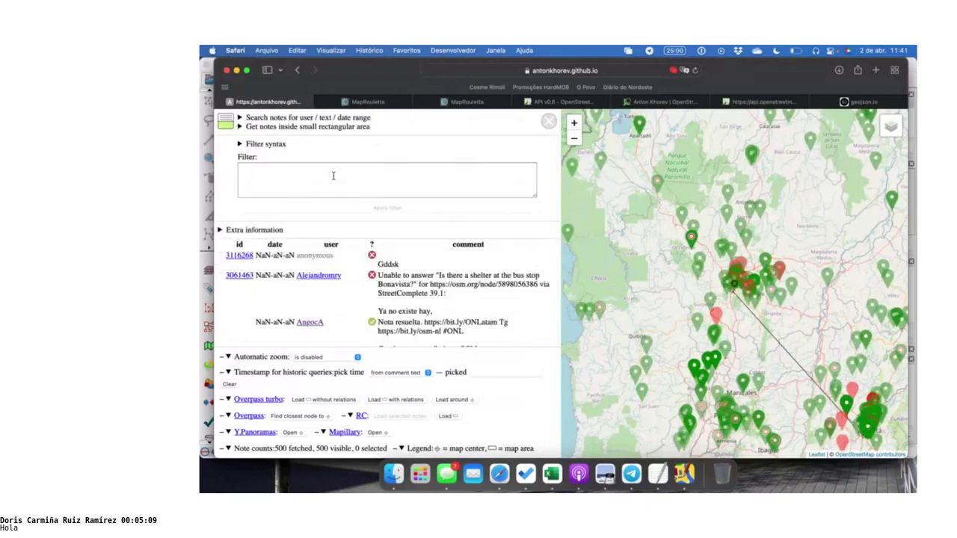
{"action": "left_click", "coordinate": [314, 118]}
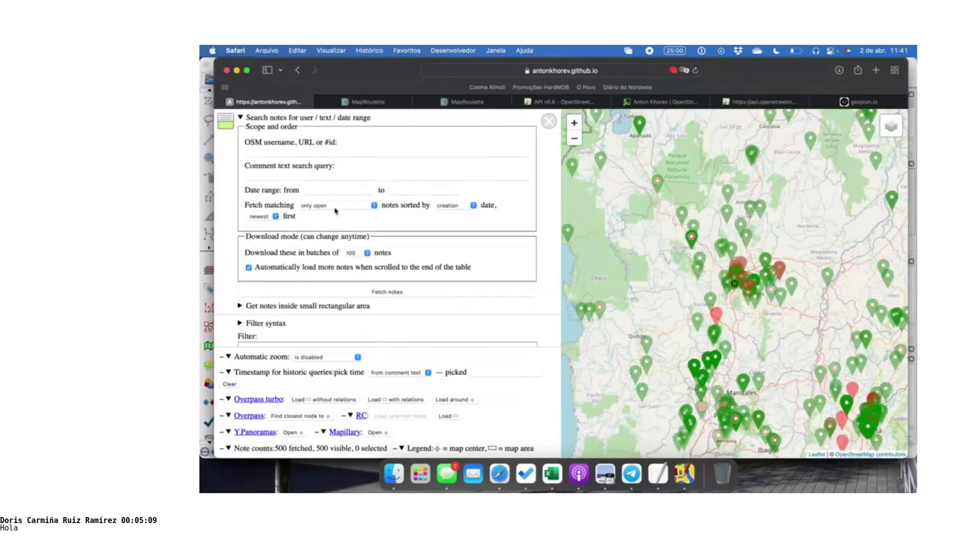
{"action": "left_click", "coordinate": [310, 117]}
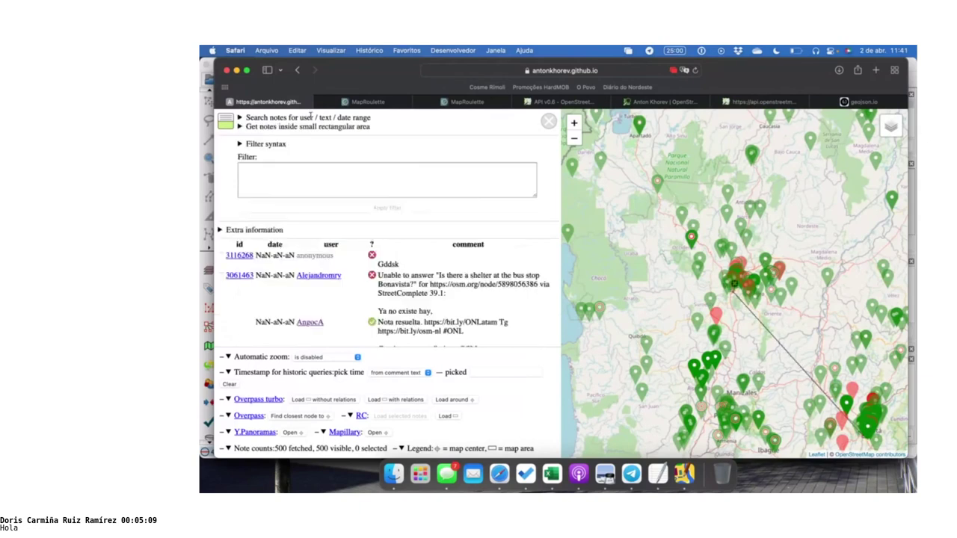
{"action": "left_click", "coordinate": [311, 126]}
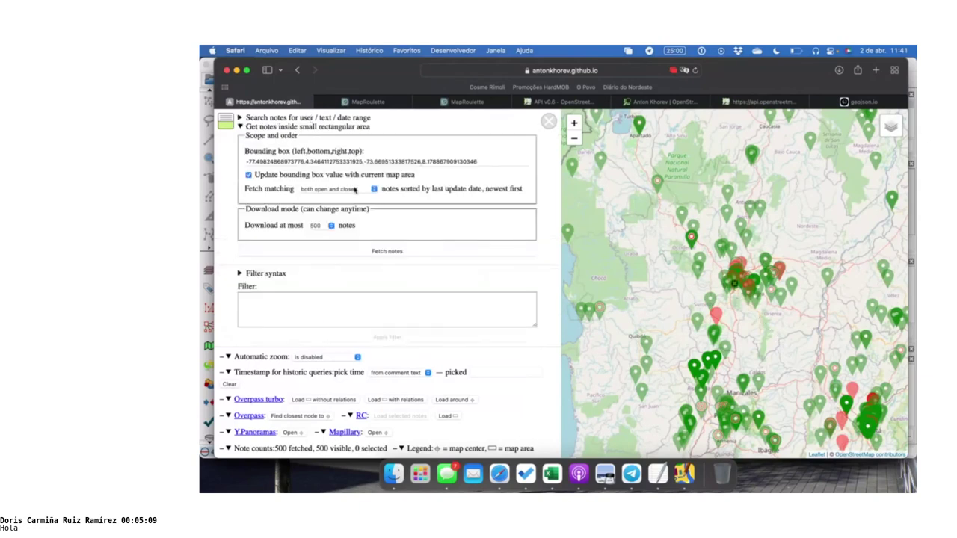
{"action": "left_click", "coordinate": [355, 189]}
{"action": "left_click", "coordinate": [319, 141]}
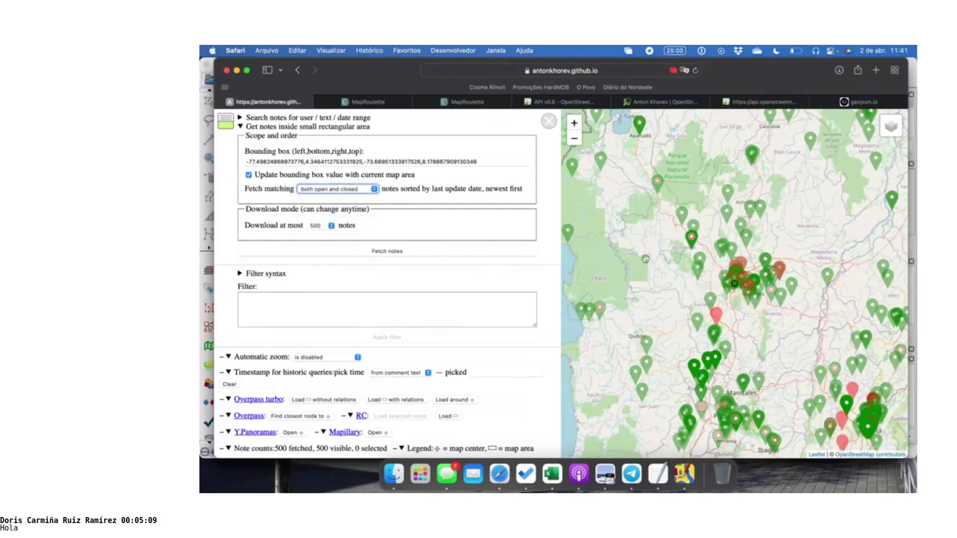
{"action": "left_click", "coordinate": [318, 191]}
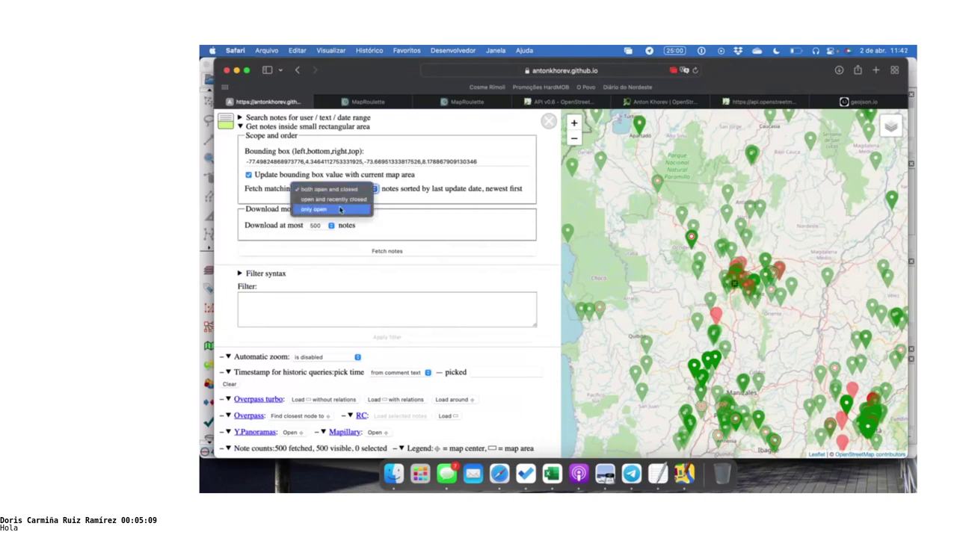
{"action": "left_click", "coordinate": [340, 210]}
{"action": "left_click", "coordinate": [347, 252]}
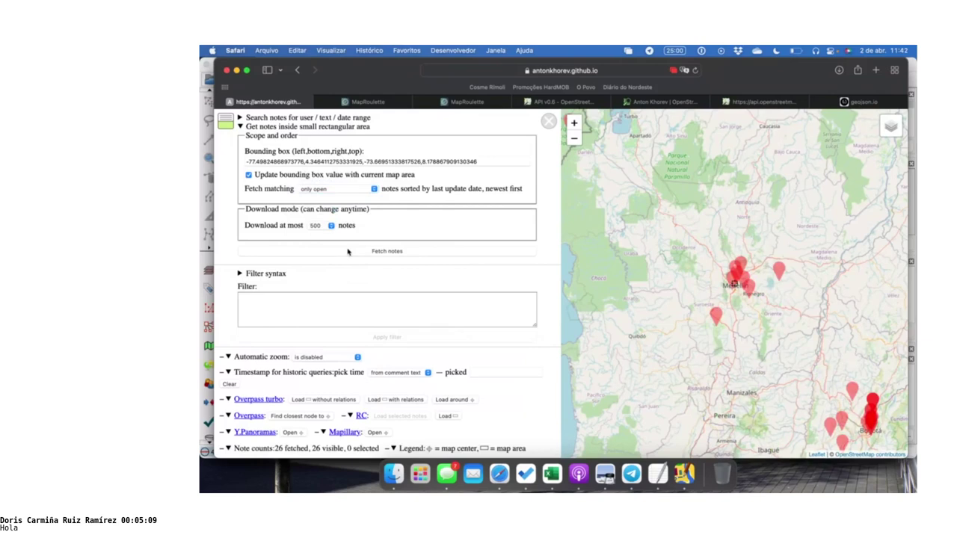
Shrink the too-large bounding box around Medellín and refetch the 26 open notes
{"action": "left_click", "coordinate": [573, 140]}
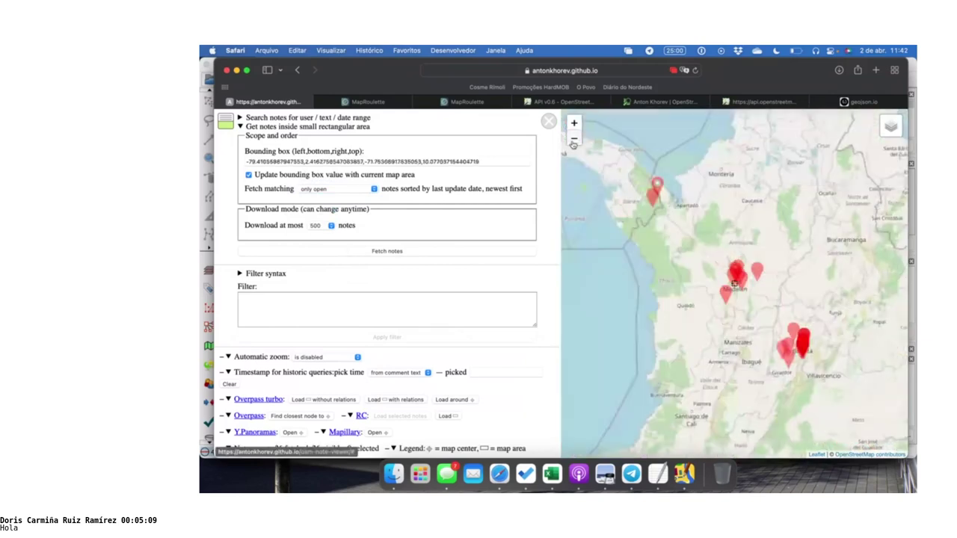
{"action": "left_click", "coordinate": [360, 254]}
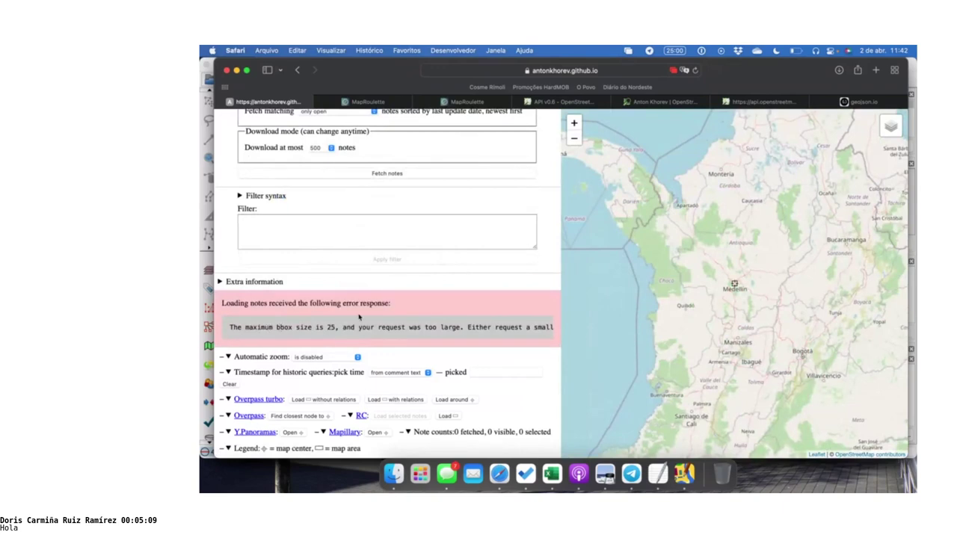
{"action": "scroll", "coordinate": [473, 242], "scroll_direction": "up", "scroll_amount": 3}
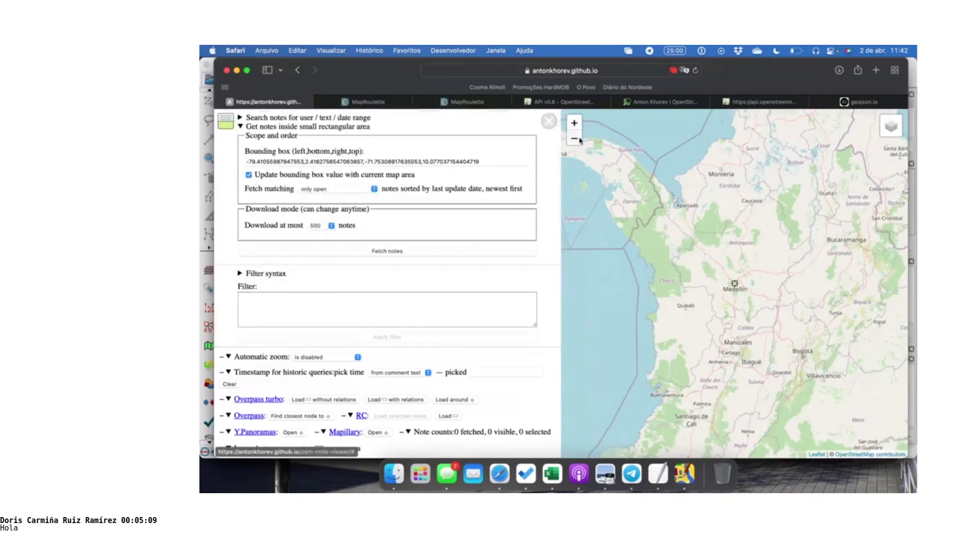
{"action": "left_click", "coordinate": [575, 138]}
{"action": "left_click", "coordinate": [577, 131]}
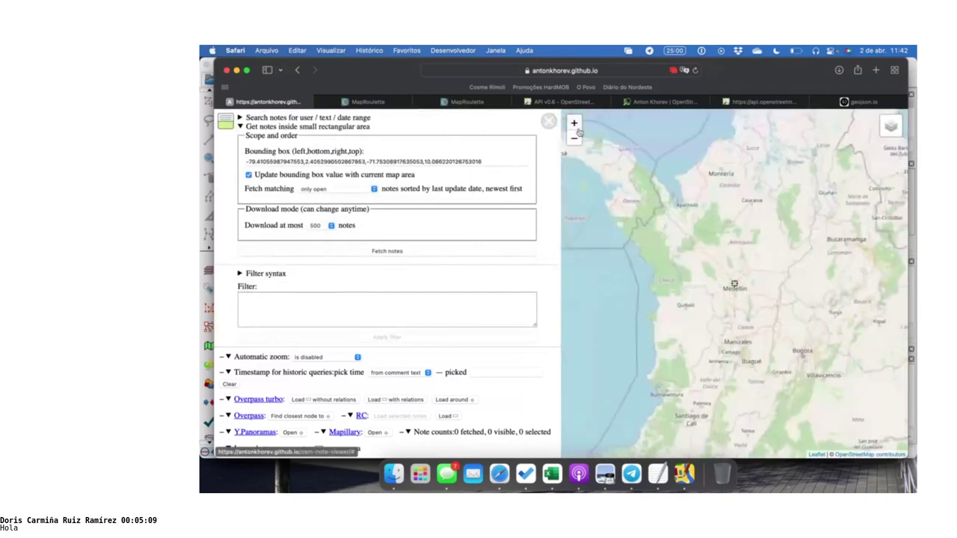
{"action": "left_click", "coordinate": [577, 131]}
{"action": "left_click", "coordinate": [394, 252]}
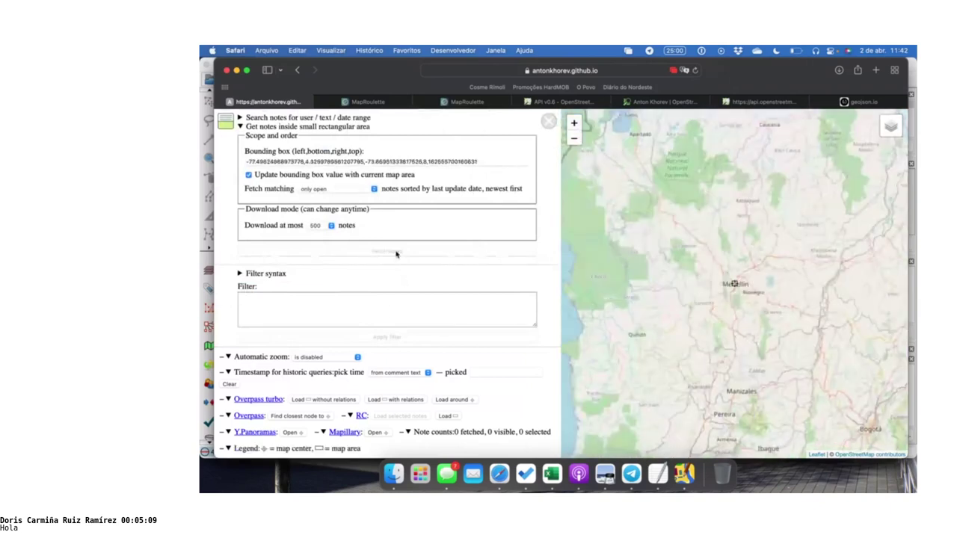
{"action": "scroll", "coordinate": [454, 285], "scroll_direction": "down", "scroll_amount": 1}
{"action": "scroll", "coordinate": [454, 285], "scroll_direction": "down", "scroll_amount": 5}
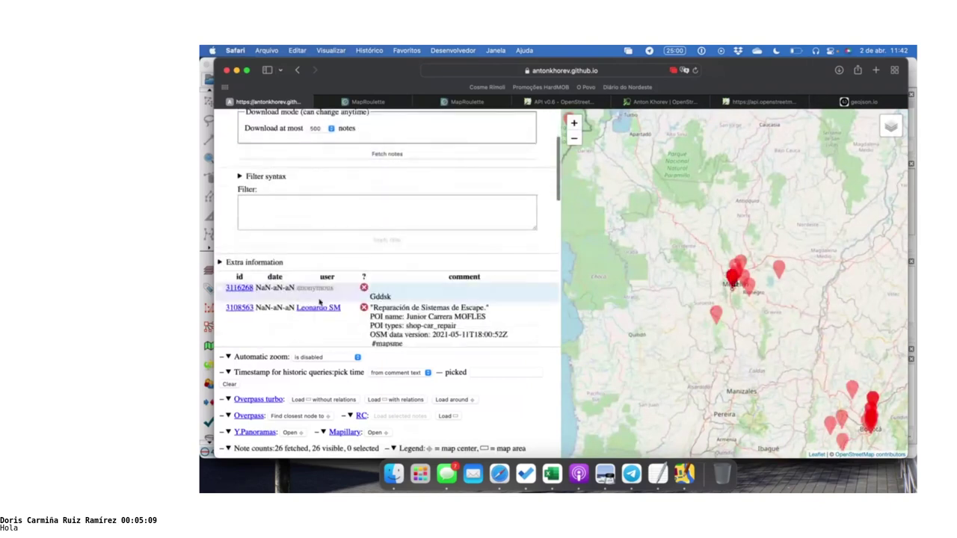
Expand the Extra information section and browse its contents
{"action": "left_click", "coordinate": [254, 262]}
{"action": "scroll", "coordinate": [273, 271], "scroll_direction": "down", "scroll_amount": 5}
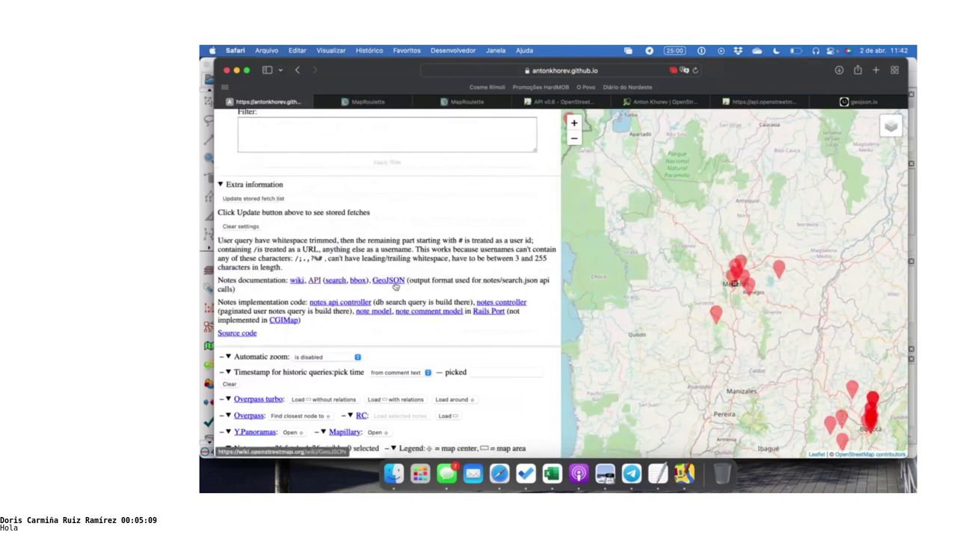
{"action": "scroll", "coordinate": [378, 260], "scroll_direction": "down", "scroll_amount": 2}
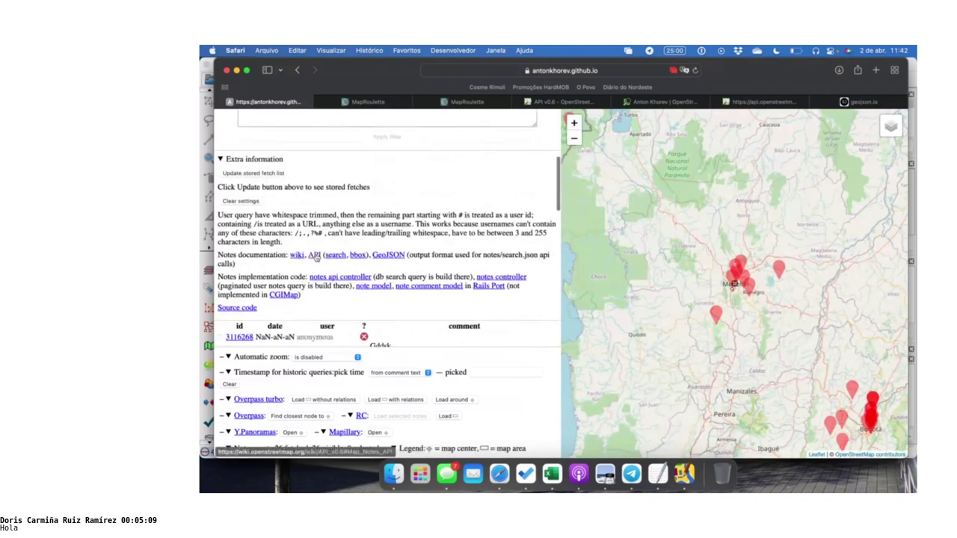
{"action": "scroll", "coordinate": [313, 234], "scroll_direction": "down", "scroll_amount": 2}
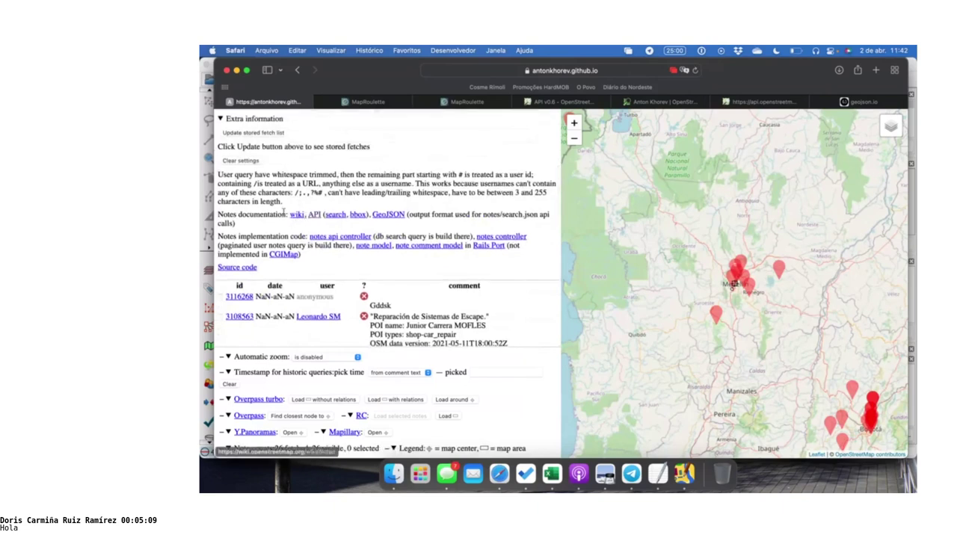
{"action": "scroll", "coordinate": [321, 236], "scroll_direction": "up", "scroll_amount": 2}
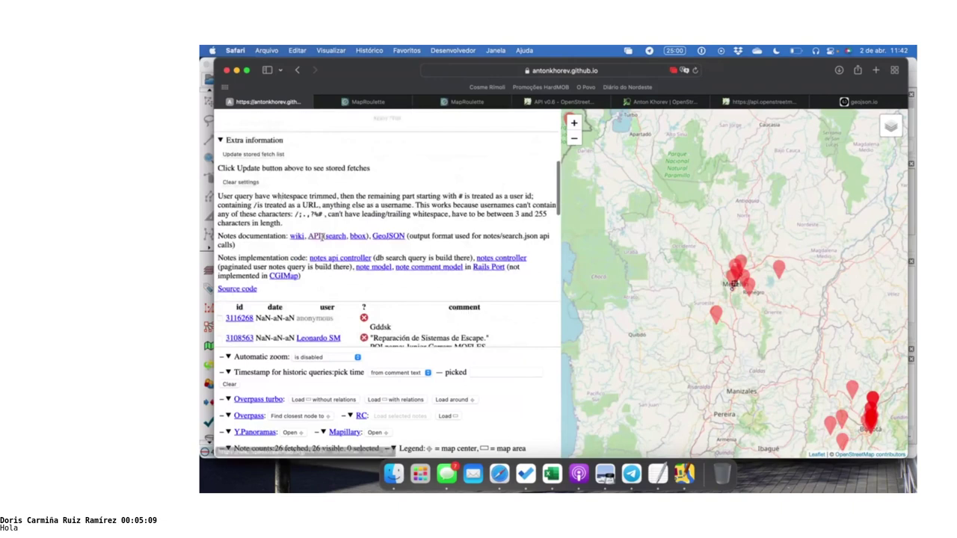
{"action": "scroll", "coordinate": [322, 236], "scroll_direction": "down", "scroll_amount": 2}
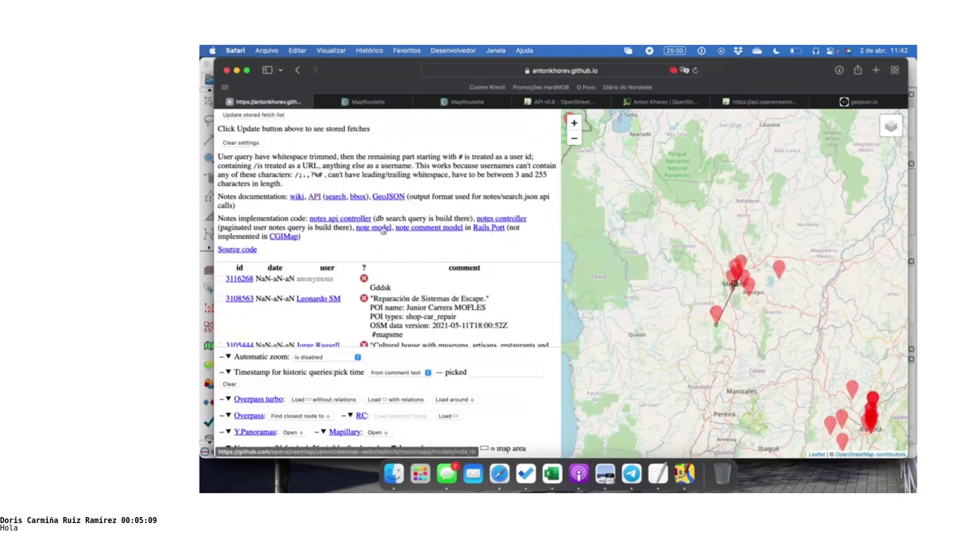
{"action": "scroll", "coordinate": [281, 240], "scroll_direction": "down", "scroll_amount": 2}
{"action": "scroll", "coordinate": [282, 239], "scroll_direction": "up", "scroll_amount": 3}
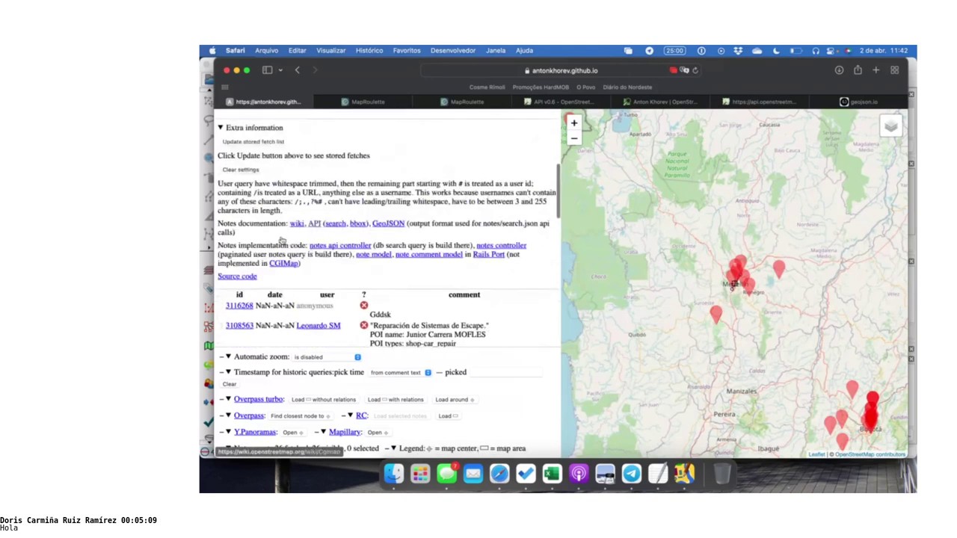
{"action": "scroll", "coordinate": [281, 239], "scroll_direction": "up", "scroll_amount": 1}
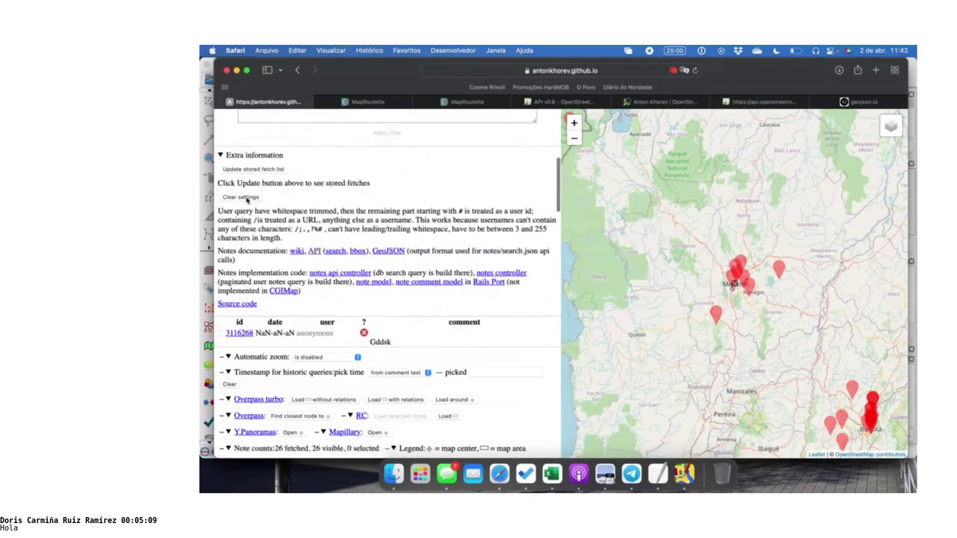
Update the stored fetch list to show the eight past fetches
{"action": "left_click", "coordinate": [262, 170]}
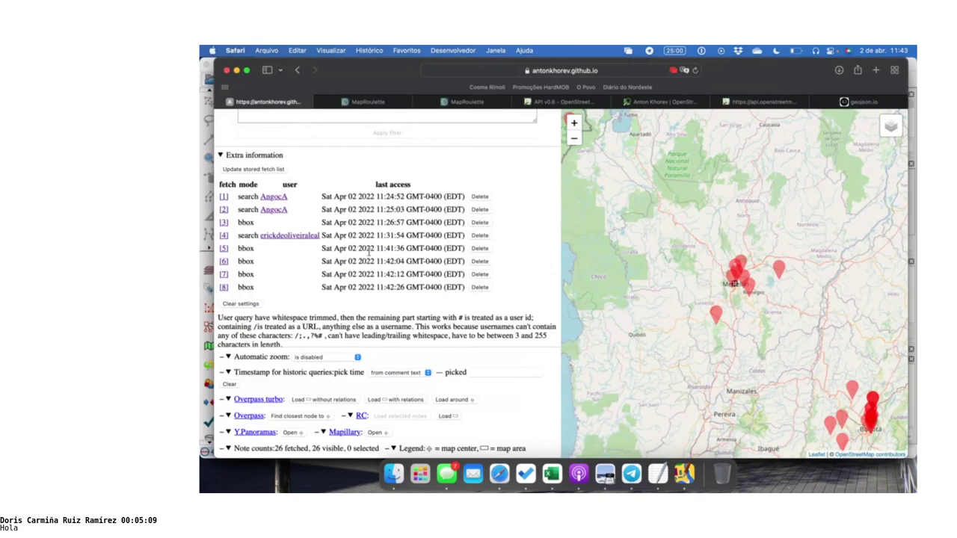
{"action": "scroll", "coordinate": [325, 243], "scroll_direction": "down", "scroll_amount": 3}
{"action": "scroll", "coordinate": [325, 243], "scroll_direction": "down", "scroll_amount": 1}
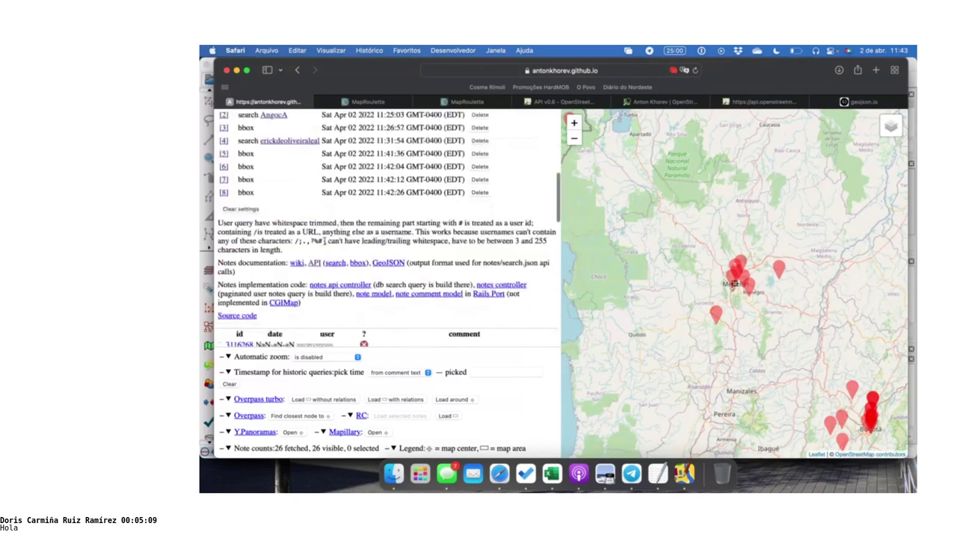
{"action": "scroll", "coordinate": [325, 241], "scroll_direction": "down", "scroll_amount": 1}
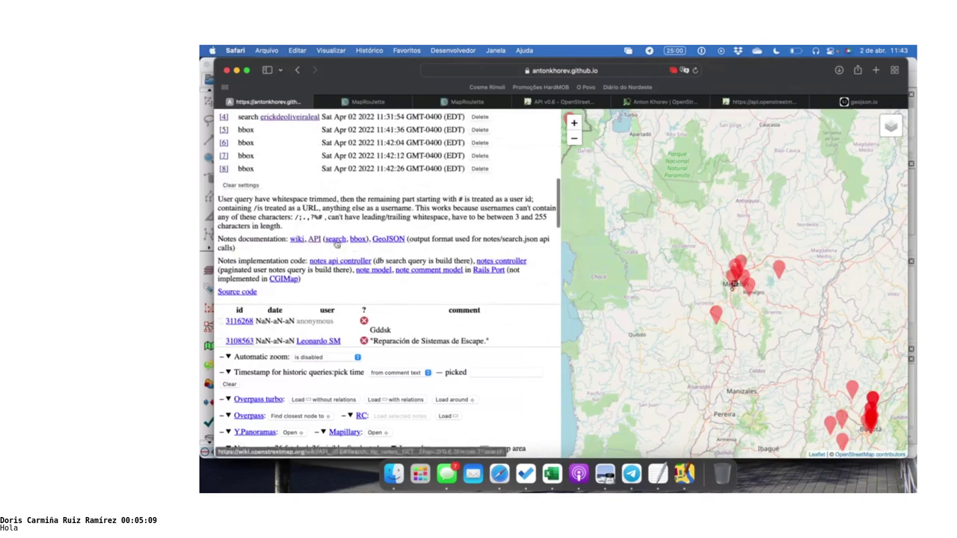
{"action": "left_click", "coordinate": [549, 102]}
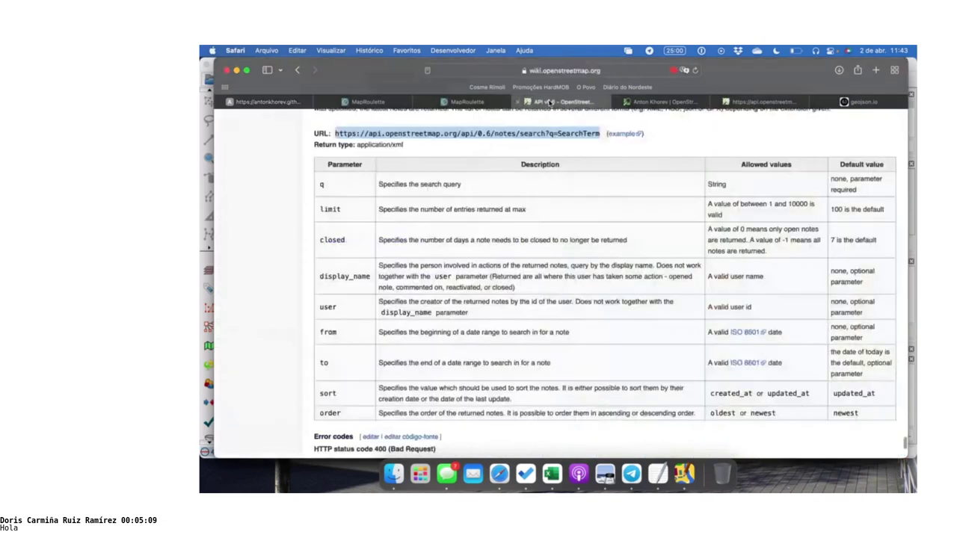
{"action": "scroll", "coordinate": [455, 215], "scroll_direction": "up", "scroll_amount": 1}
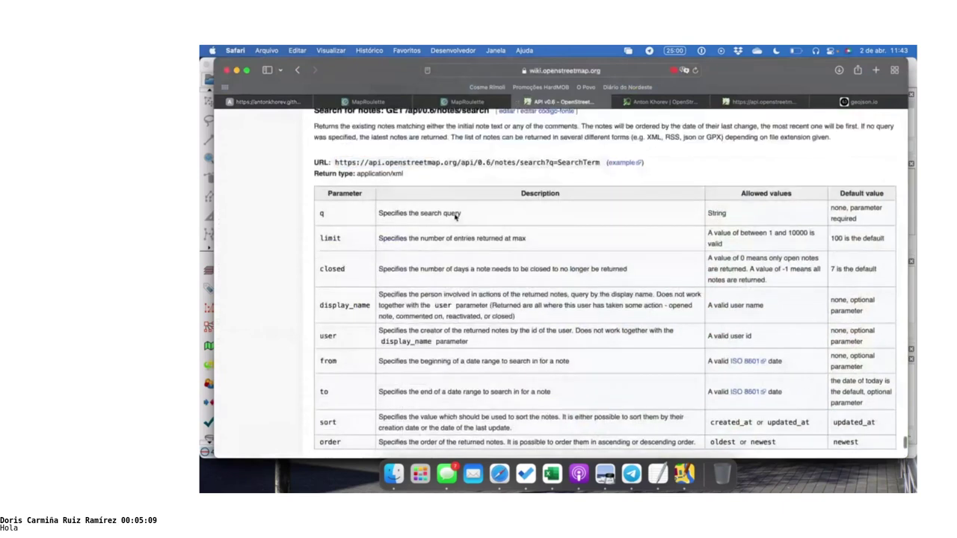
{"action": "scroll", "coordinate": [456, 215], "scroll_direction": "down", "scroll_amount": 1}
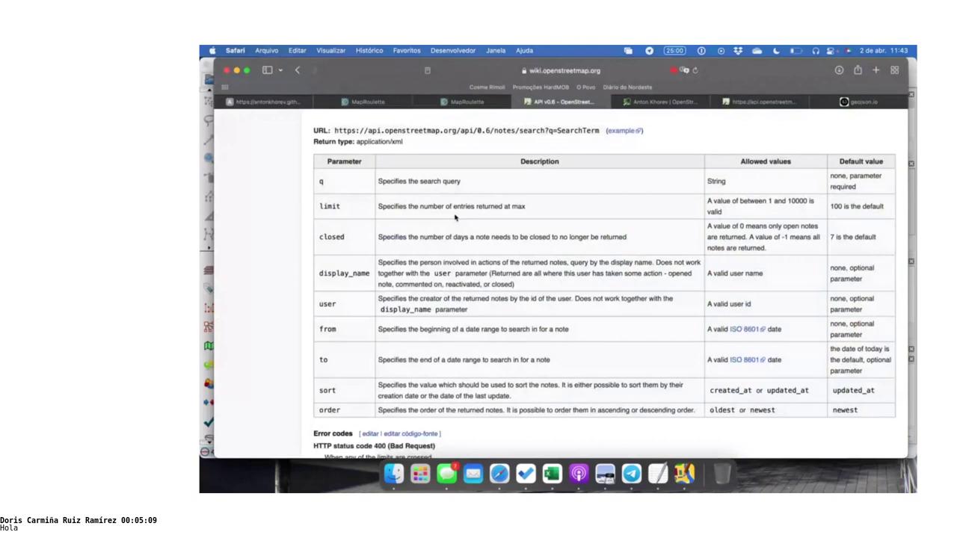
{"action": "scroll", "coordinate": [485, 222], "scroll_direction": "up", "scroll_amount": 1}
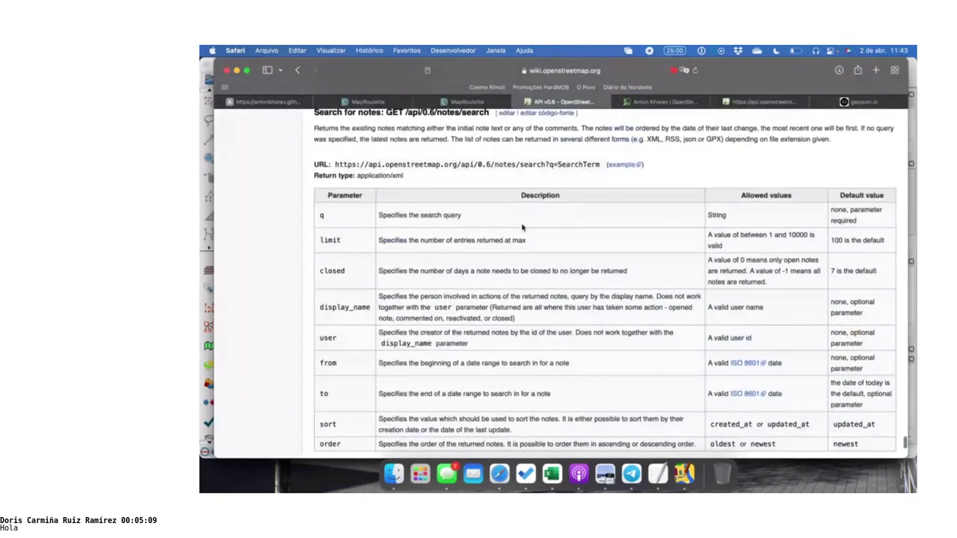
{"action": "scroll", "coordinate": [521, 227], "scroll_direction": "down", "scroll_amount": 3}
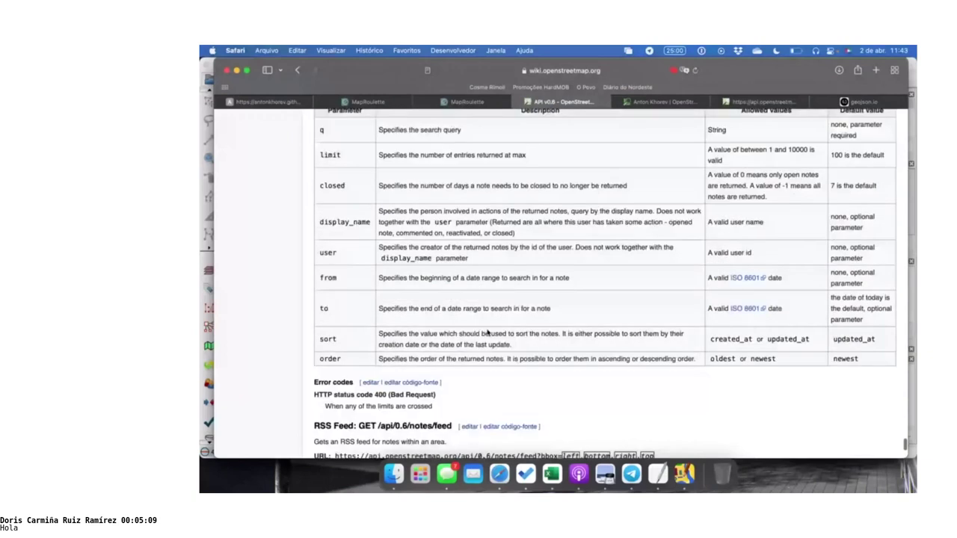
{"action": "scroll", "coordinate": [487, 331], "scroll_direction": "down", "scroll_amount": 1}
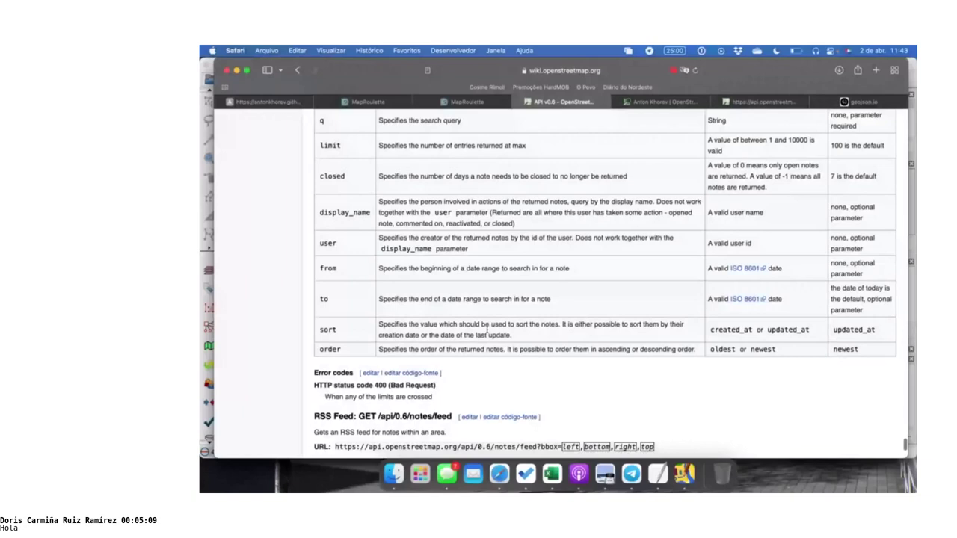
{"action": "scroll", "coordinate": [487, 329], "scroll_direction": "up", "scroll_amount": 2}
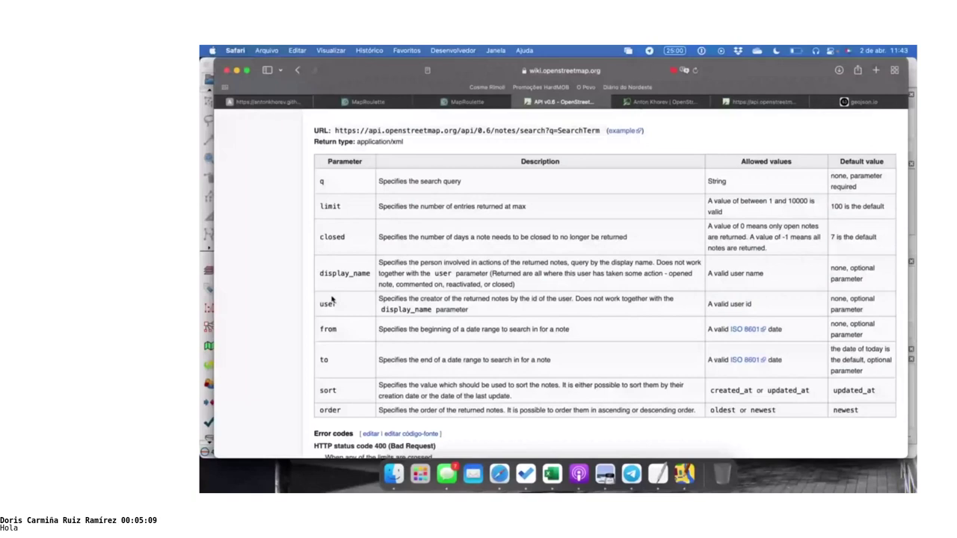
{"action": "scroll", "coordinate": [344, 254], "scroll_direction": "up", "scroll_amount": 2}
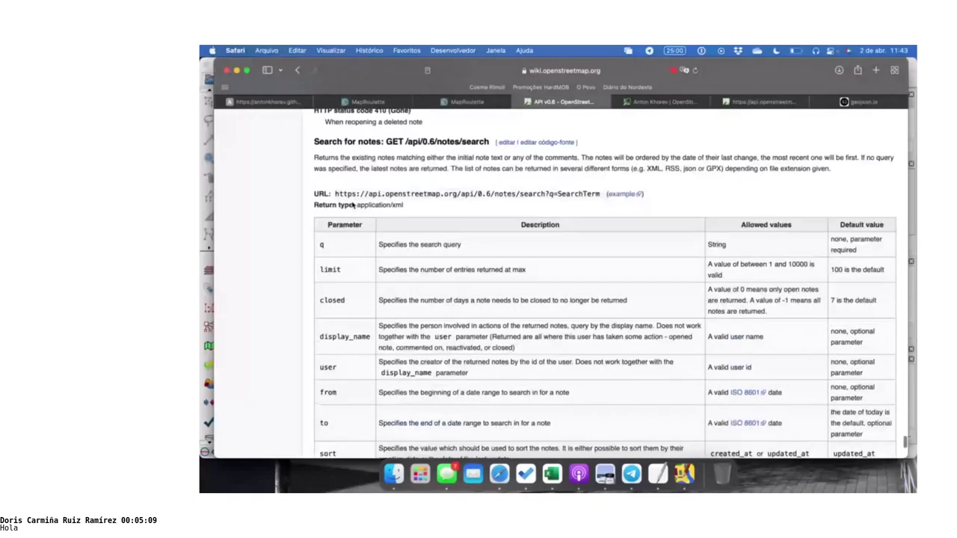
{"action": "scroll", "coordinate": [352, 205], "scroll_direction": "up", "scroll_amount": 1}
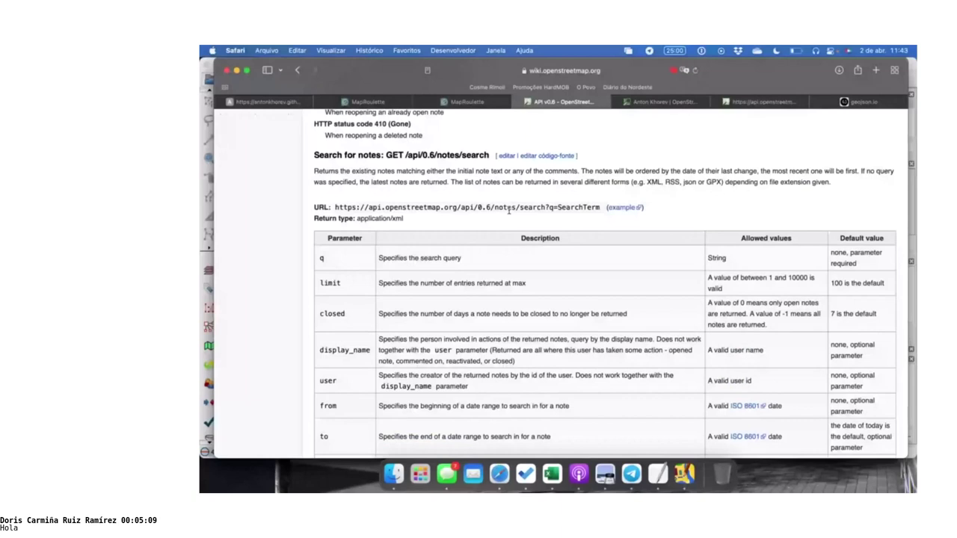
{"action": "key", "text": "super+1"}
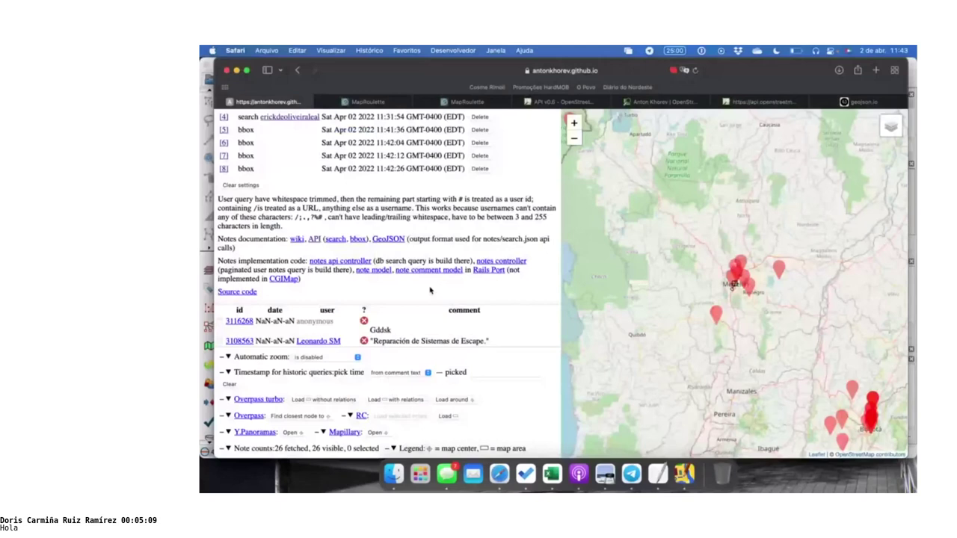
Search OSM notes by a mapper's username, listing their open notes newest first
{"action": "scroll", "coordinate": [411, 241], "scroll_direction": "up", "scroll_amount": 5}
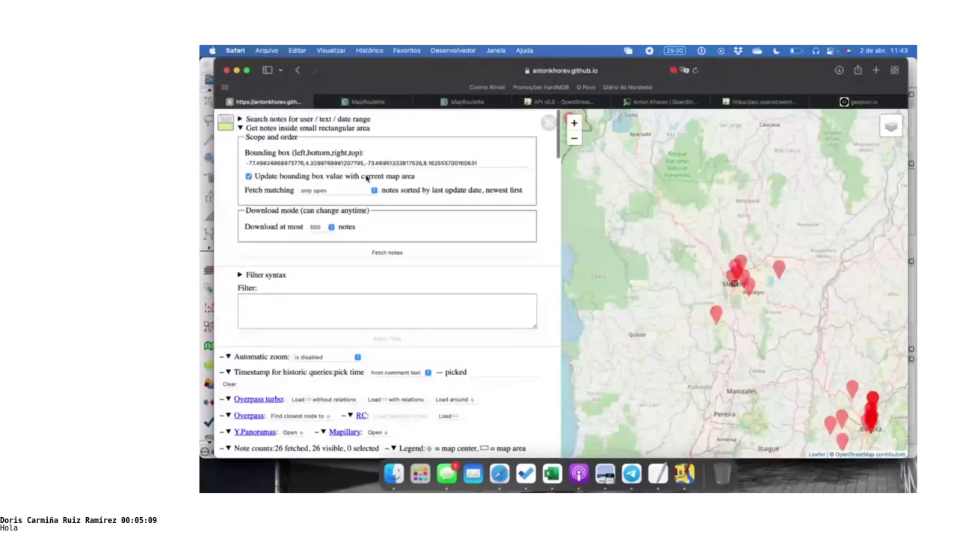
{"action": "left_click", "coordinate": [299, 119]}
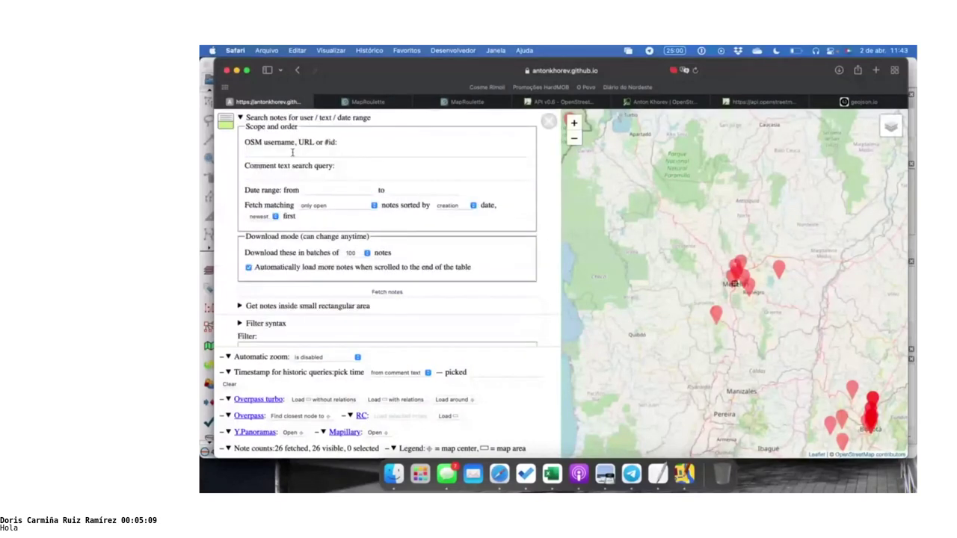
{"action": "left_click", "coordinate": [292, 153]}
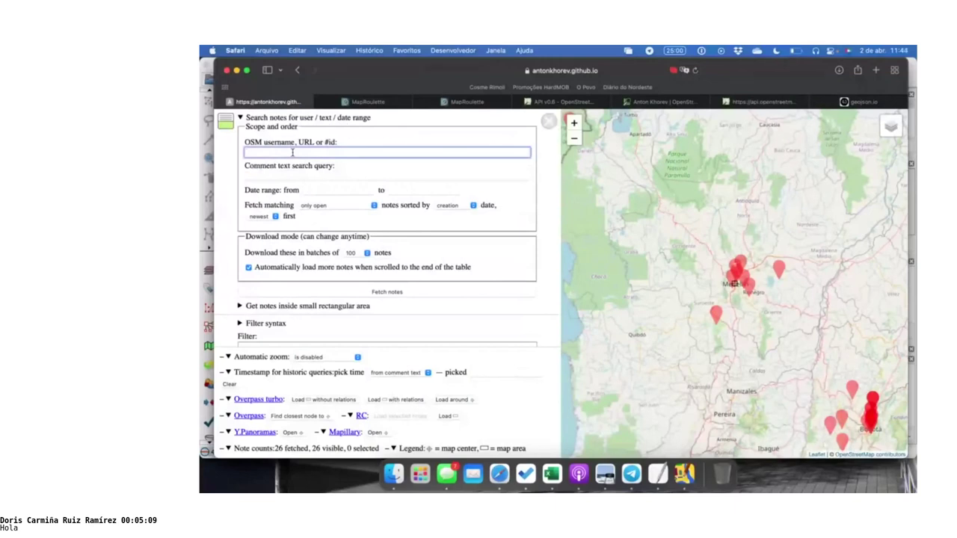
{"action": "key", "text": "Return"}
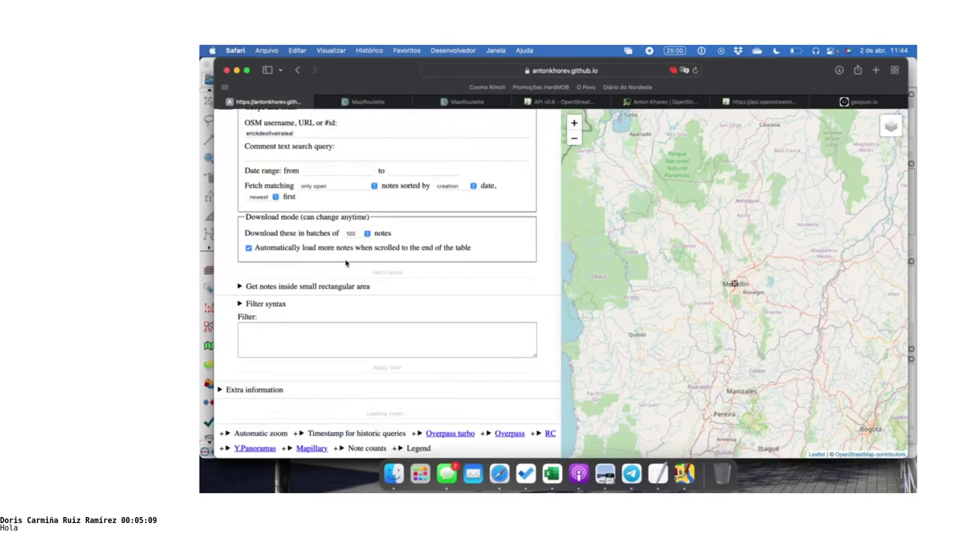
Expand the Extra information section and scroll through its API links and documentation
{"action": "scroll", "coordinate": [345, 263], "scroll_direction": "down", "scroll_amount": 5}
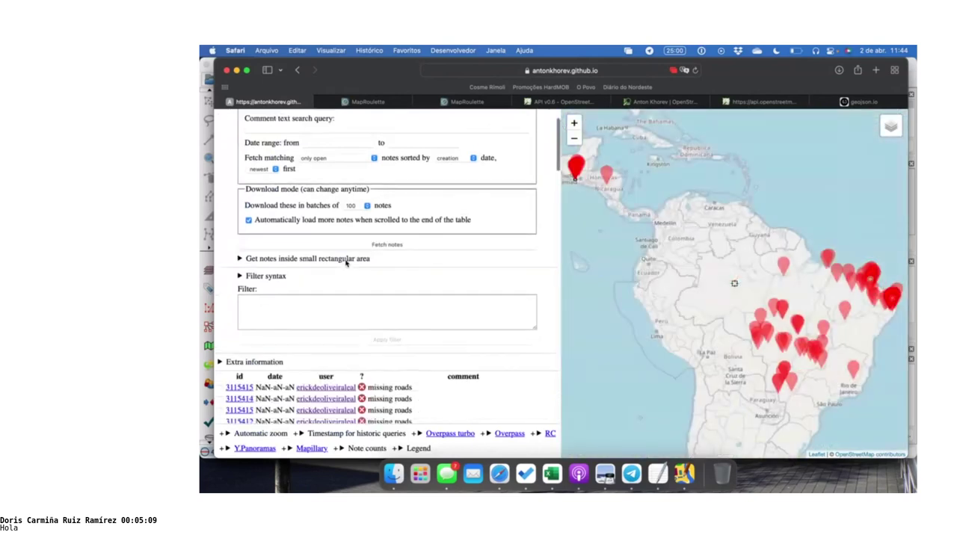
{"action": "scroll", "coordinate": [299, 239], "scroll_direction": "up", "scroll_amount": 1}
{"action": "left_click", "coordinate": [284, 215]}
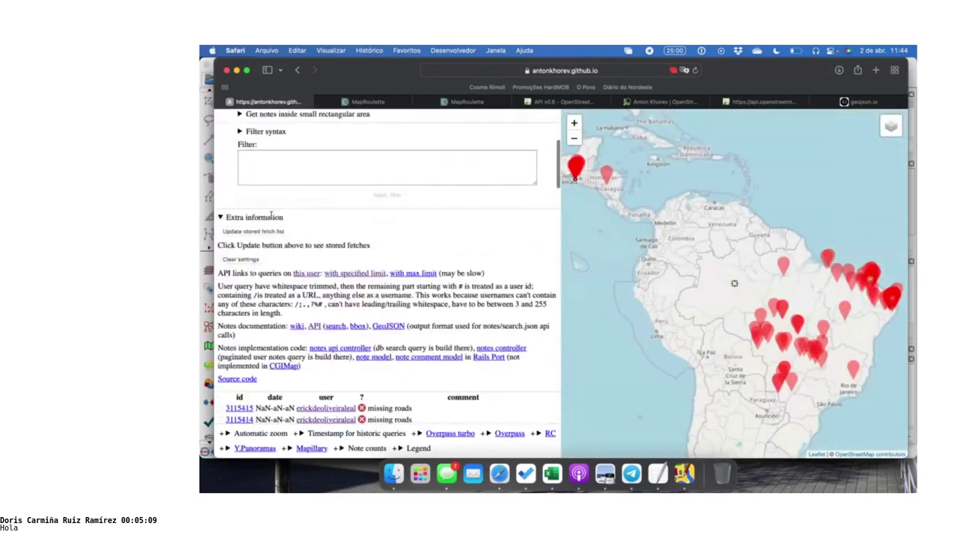
{"action": "scroll", "coordinate": [362, 219], "scroll_direction": "down", "scroll_amount": 1}
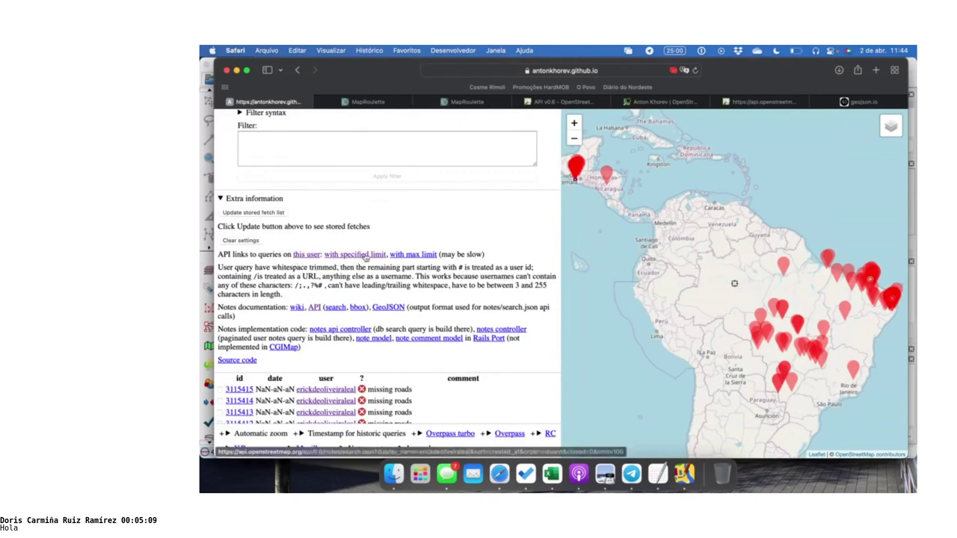
{"action": "scroll", "coordinate": [365, 257], "scroll_direction": "up", "scroll_amount": 6}
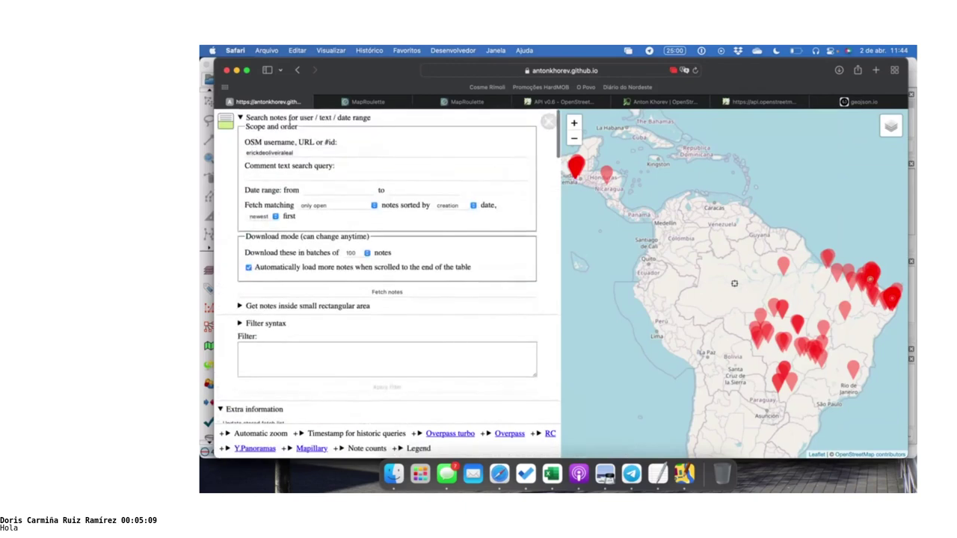
Open the rectangular-area note search and move its map to central Colombia
{"action": "left_click", "coordinate": [289, 305]}
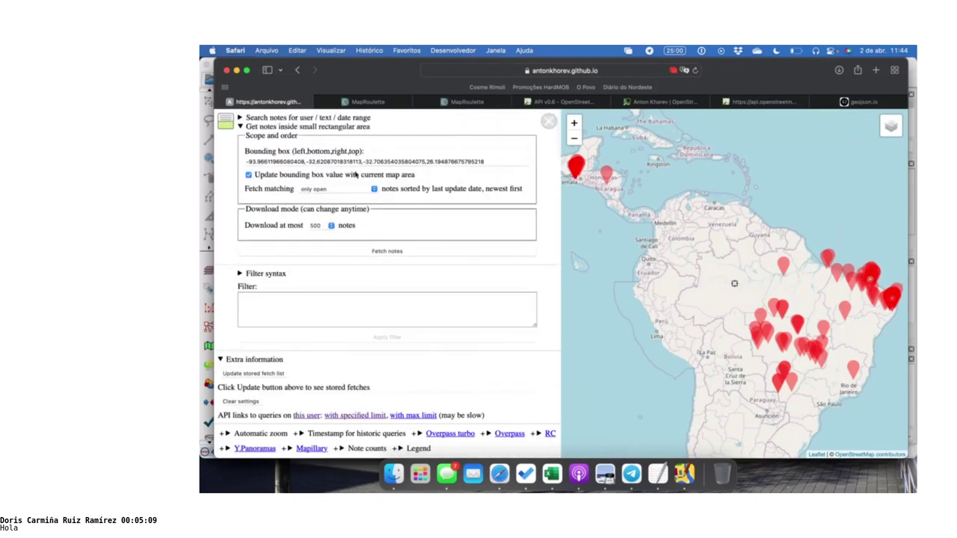
{"action": "scroll", "coordinate": [689, 254], "scroll_direction": "up", "scroll_amount": 3}
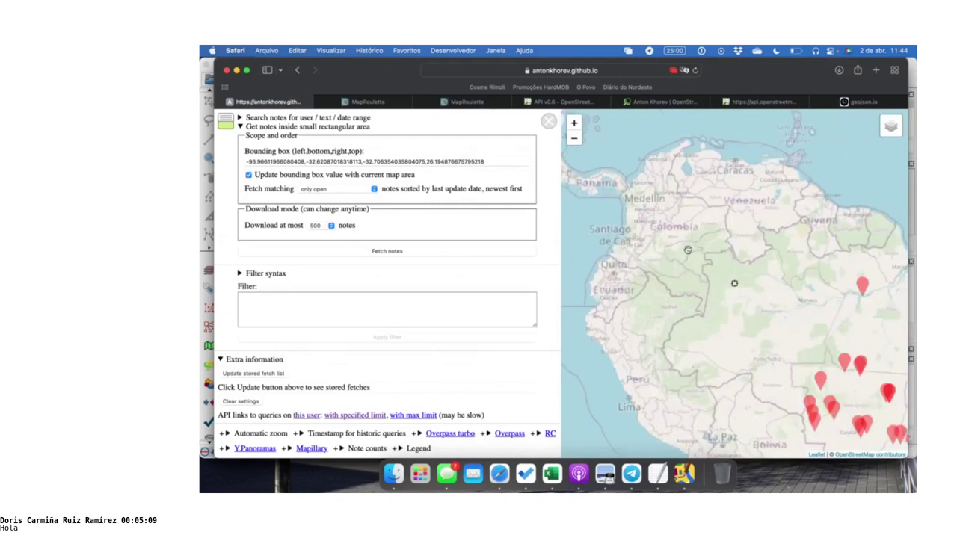
{"action": "scroll", "coordinate": [666, 208], "scroll_direction": "up", "scroll_amount": 2}
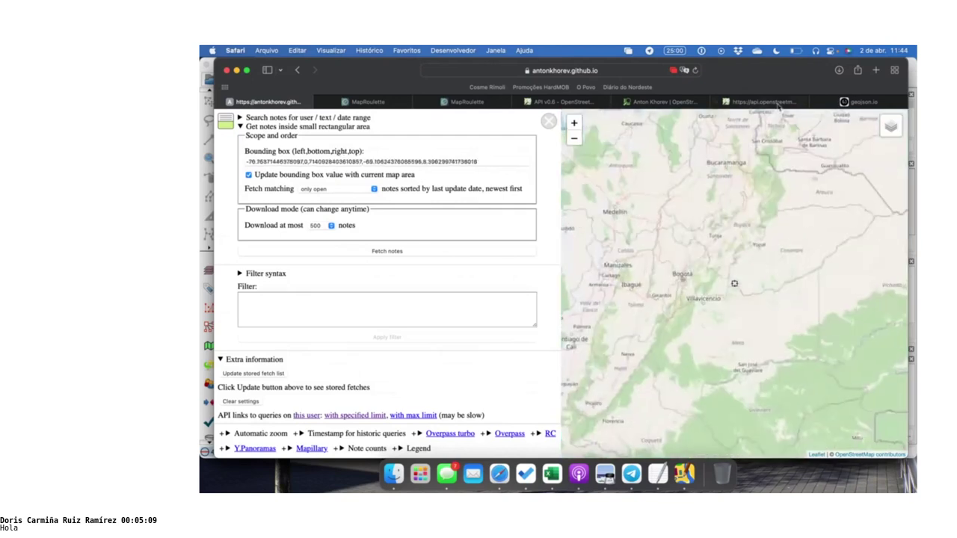
{"action": "left_click_drag", "start_coordinate": [716, 235], "coordinate": [789, 271]}
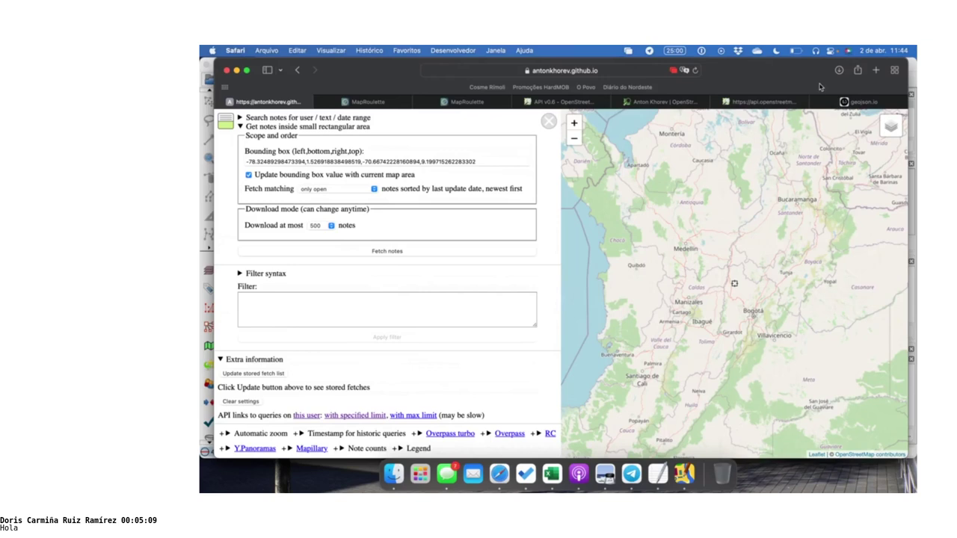
Bring up the Telegram notes chat and scroll upward
{"action": "left_click", "coordinate": [631, 473]}
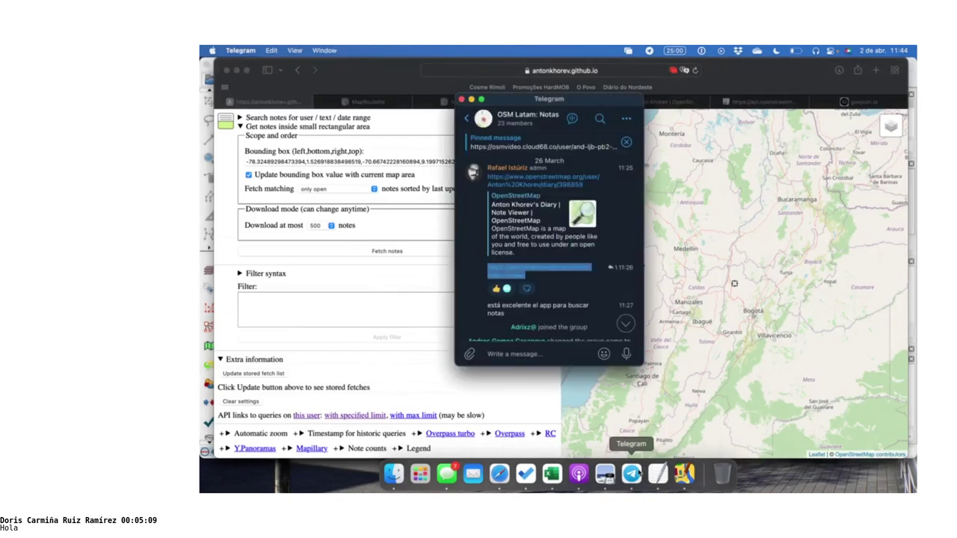
{"action": "scroll", "coordinate": [567, 243], "scroll_direction": "up", "scroll_amount": 3}
{"action": "scroll", "coordinate": [566, 243], "scroll_direction": "up", "scroll_amount": 10}
{"action": "scroll", "coordinate": [566, 240], "scroll_direction": "up", "scroll_amount": 6}
Google 'osm notes review' in a new Safari tab and open the NotesReview result
{"action": "left_click", "coordinate": [874, 69]}
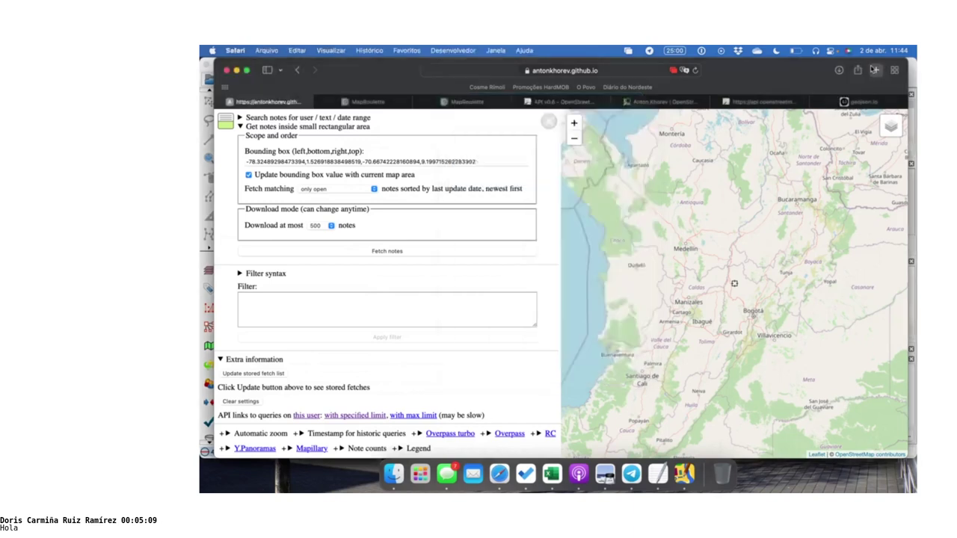
{"action": "left_click", "coordinate": [874, 69]}
{"action": "type", "text": "osm notes"}
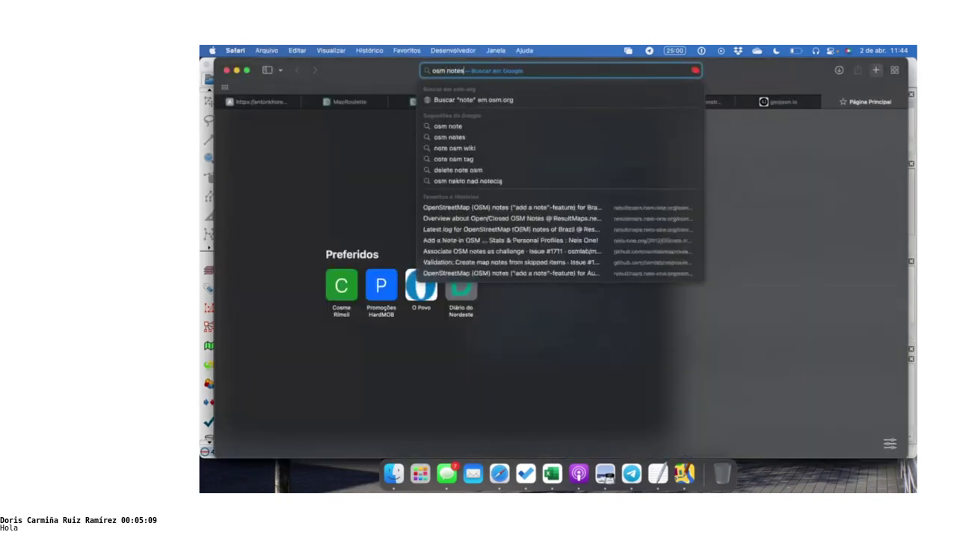
{"action": "type", "text": " review"}
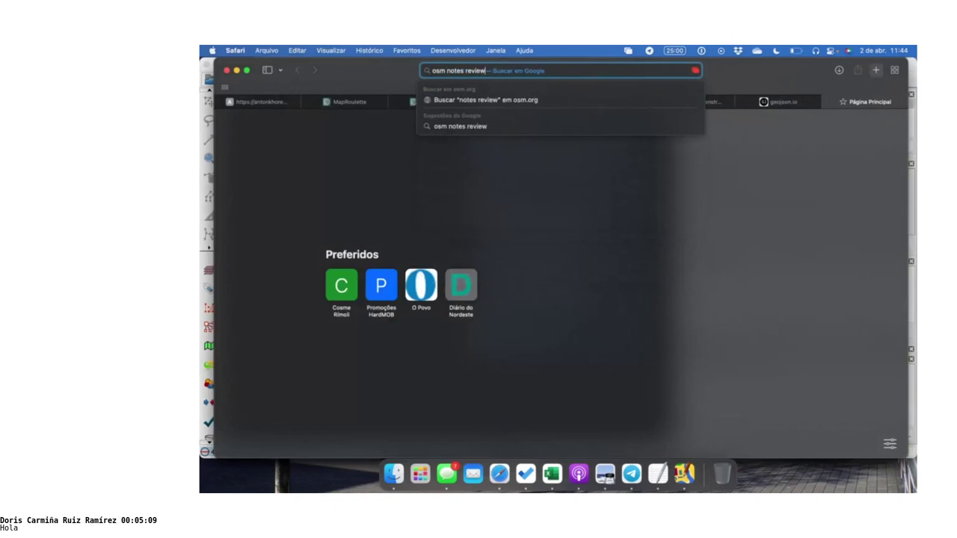
{"action": "key", "text": "Return"}
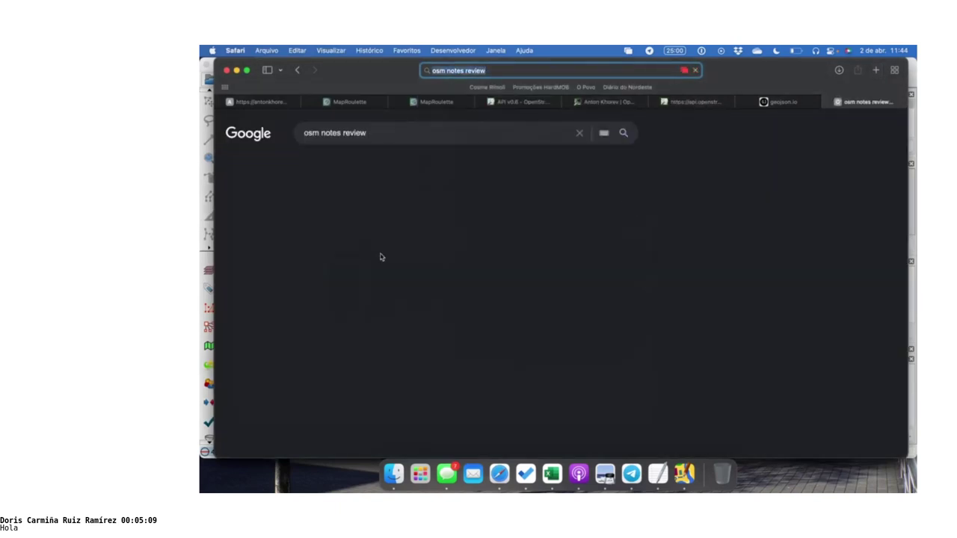
{"action": "scroll", "coordinate": [379, 257], "scroll_direction": "down", "scroll_amount": 5}
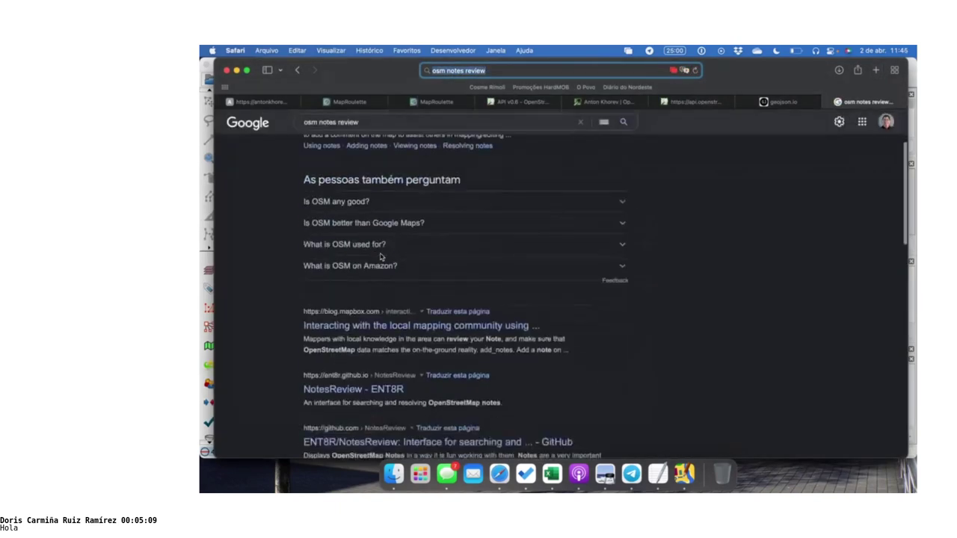
{"action": "left_click", "coordinate": [333, 365]}
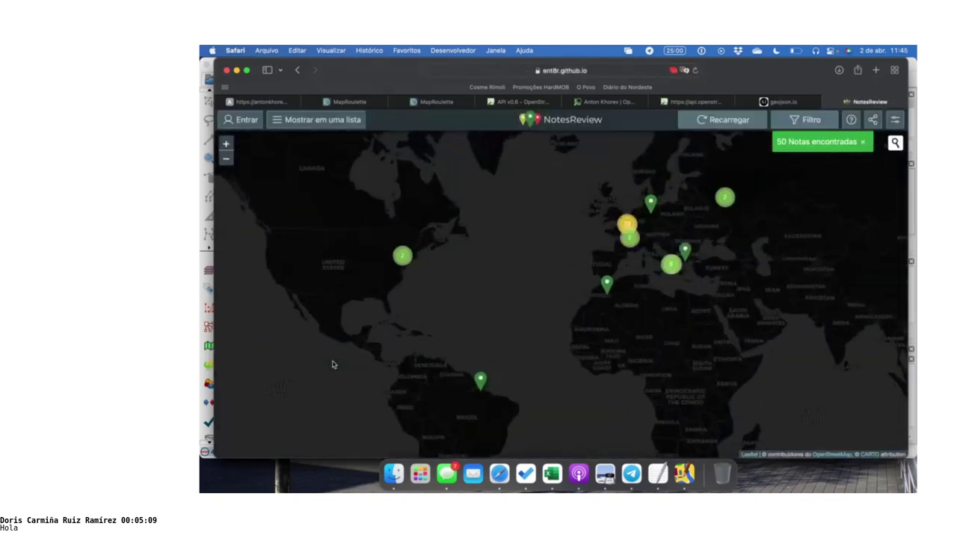
Pan NotesReview's map to South America, zoom into central Colombia, and open the filters
{"action": "left_click_drag", "start_coordinate": [489, 340], "coordinate": [489, 274]}
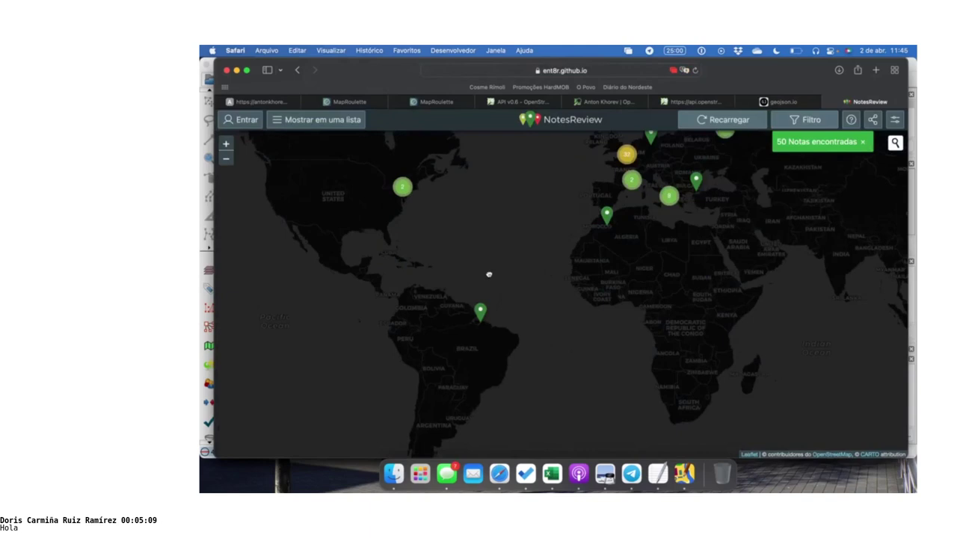
{"action": "scroll", "coordinate": [409, 306], "scroll_direction": "up", "scroll_amount": 3}
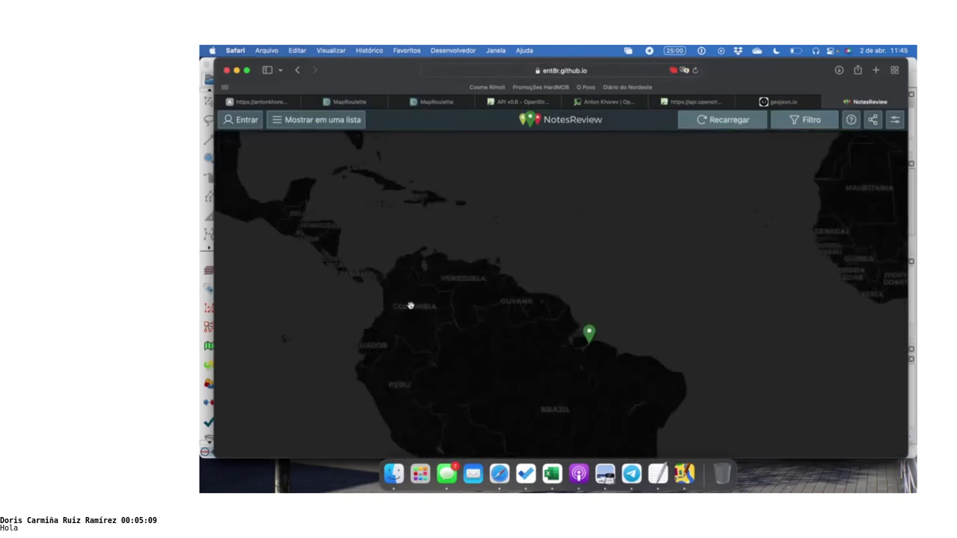
{"action": "scroll", "coordinate": [410, 305], "scroll_direction": "up", "scroll_amount": 2}
{"action": "scroll", "coordinate": [410, 306], "scroll_direction": "up", "scroll_amount": 3}
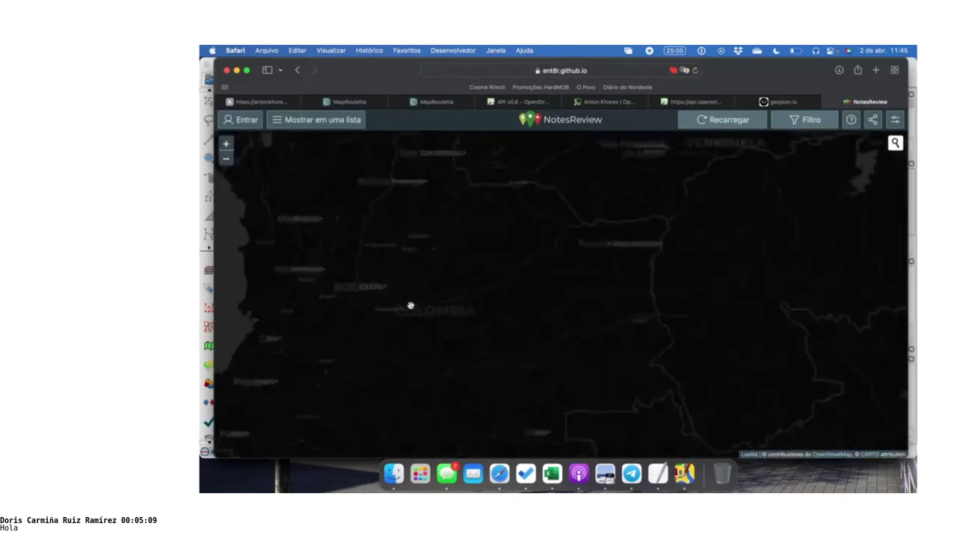
{"action": "scroll", "coordinate": [441, 278], "scroll_direction": "up", "scroll_amount": 2}
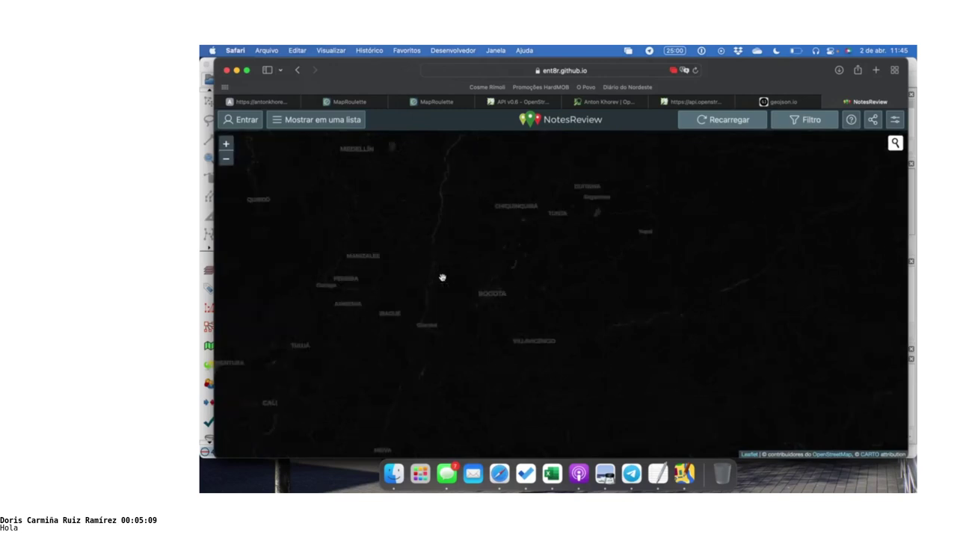
{"action": "left_click", "coordinate": [802, 118]}
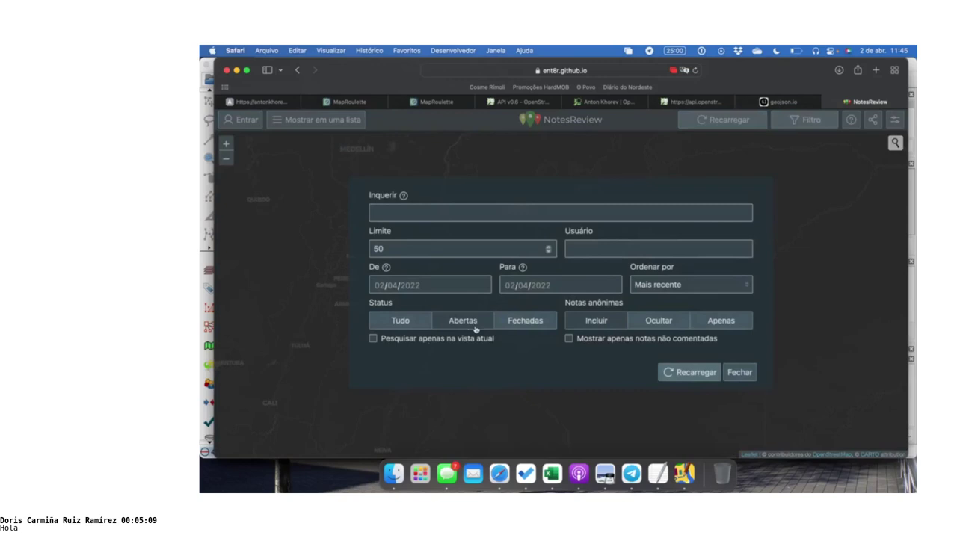
Search only the current map view with a limit of 100, then close the filters
{"action": "left_click", "coordinate": [444, 341]}
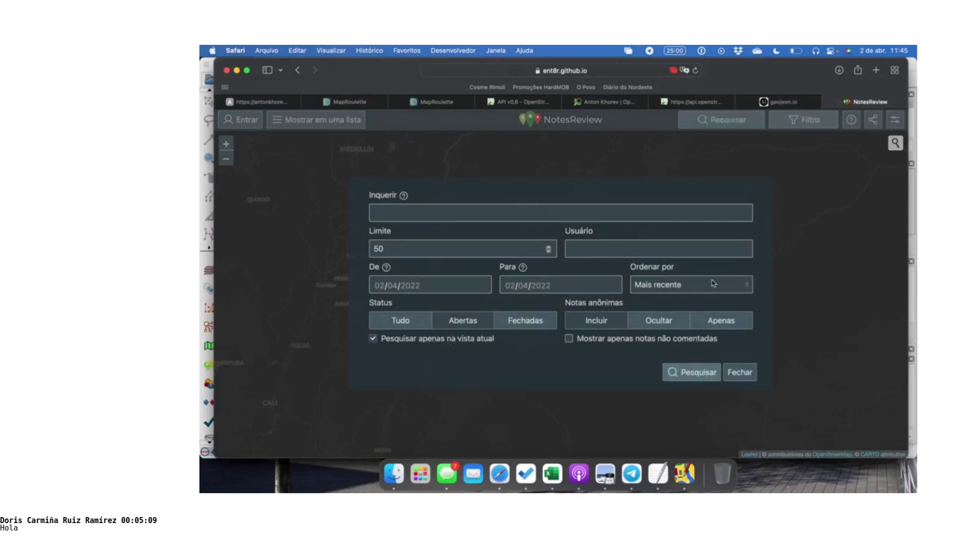
{"action": "left_click", "coordinate": [512, 249]}
{"action": "key", "text": "BackSpace"}
{"action": "key", "text": "BackSpace"}
{"action": "type", "text": "1000"}
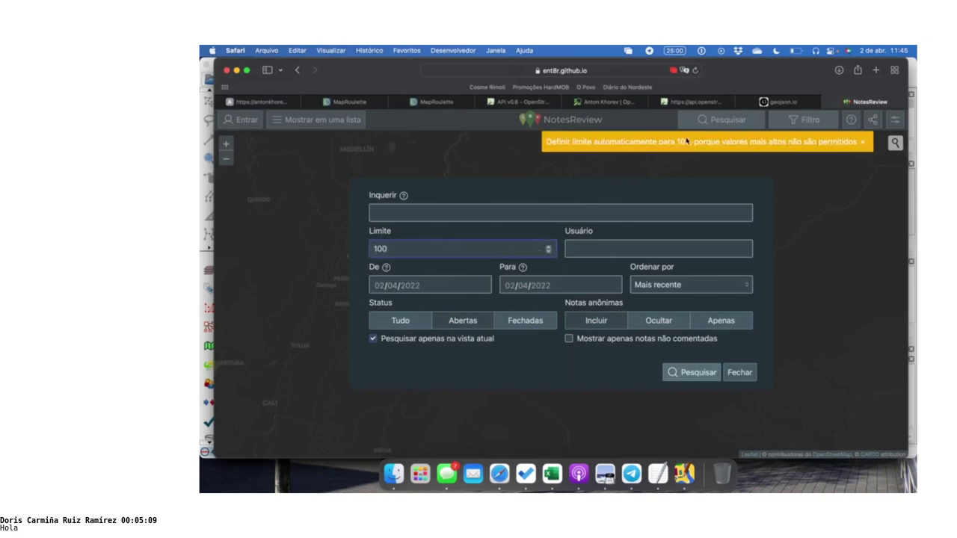
{"action": "left_click", "coordinate": [702, 381]}
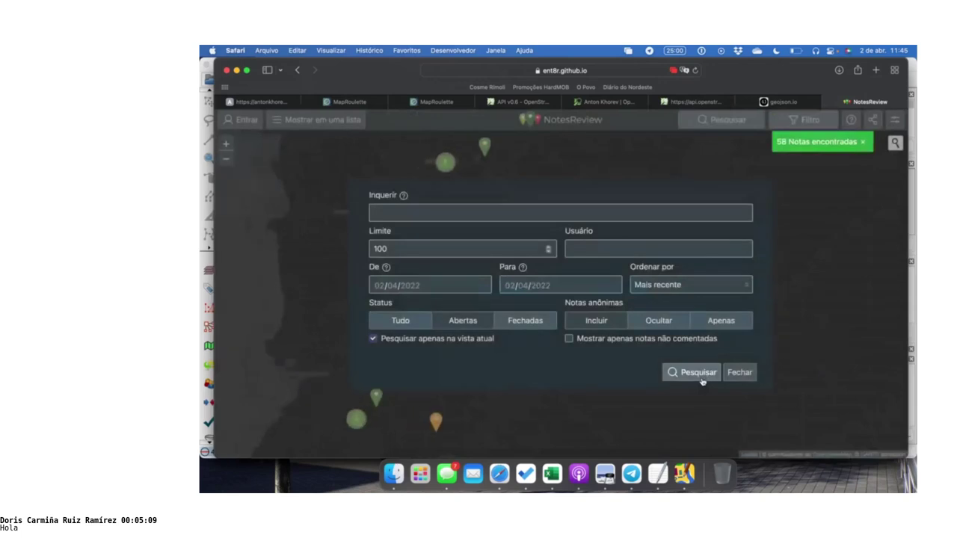
{"action": "left_click", "coordinate": [739, 373]}
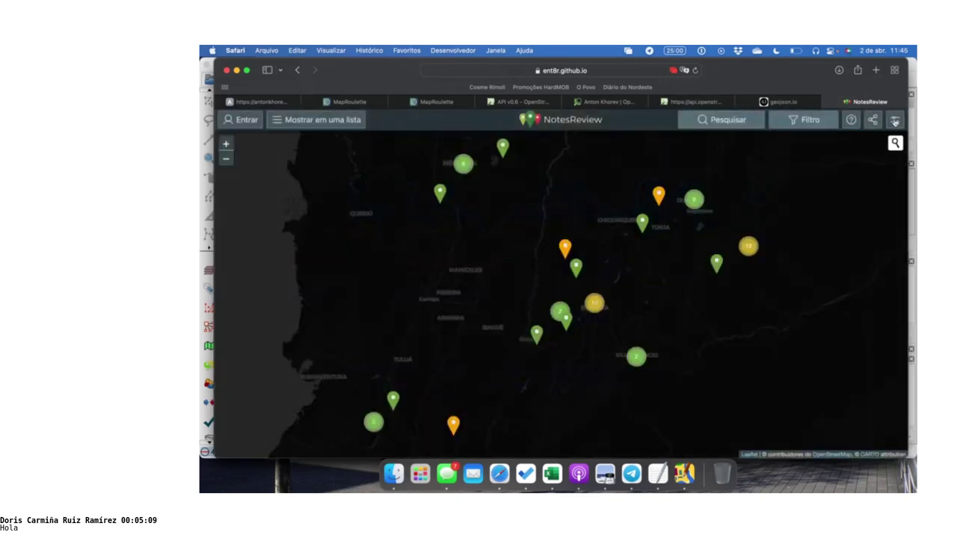
{"action": "left_click", "coordinate": [894, 119]}
Close Configurações, view and dismiss the share link, then switch to Telegram
{"action": "left_click", "coordinate": [752, 385]}
{"action": "left_click", "coordinate": [873, 121]}
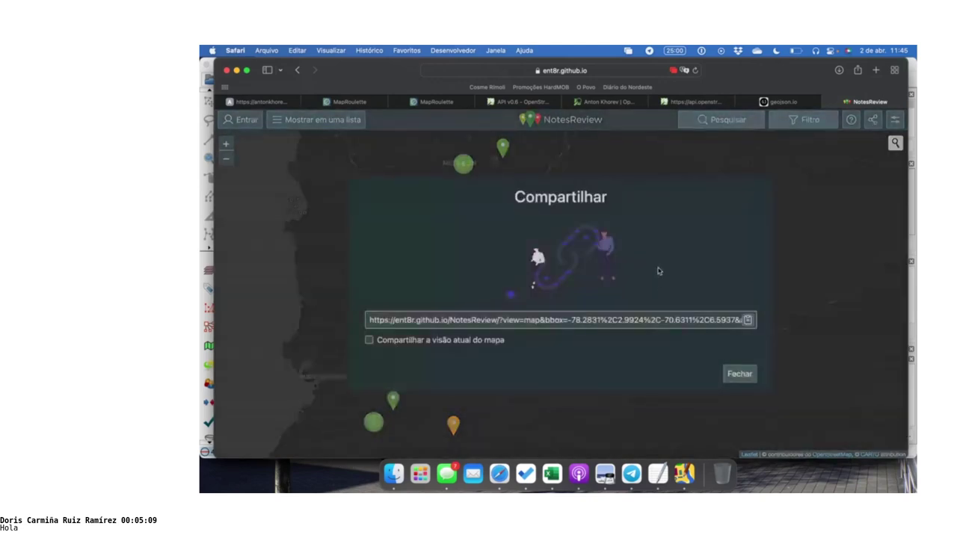
{"action": "left_click", "coordinate": [729, 373]}
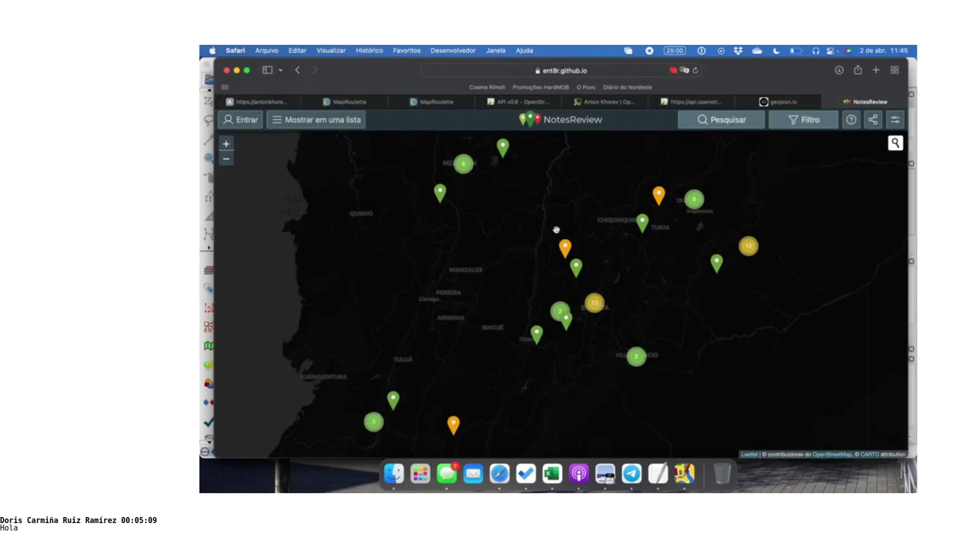
{"action": "key", "text": "super+Tab"}
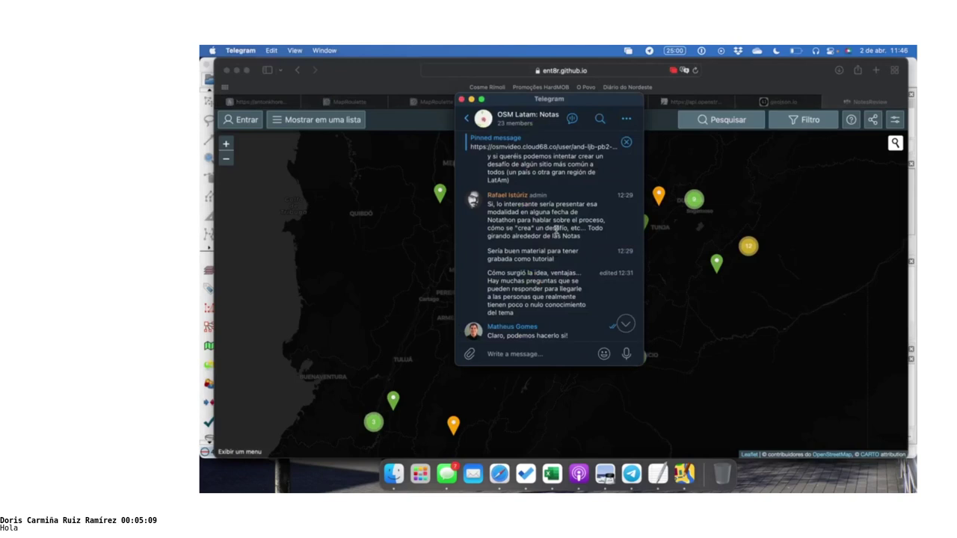
{"action": "scroll", "coordinate": [555, 231], "scroll_direction": "up", "scroll_amount": 10}
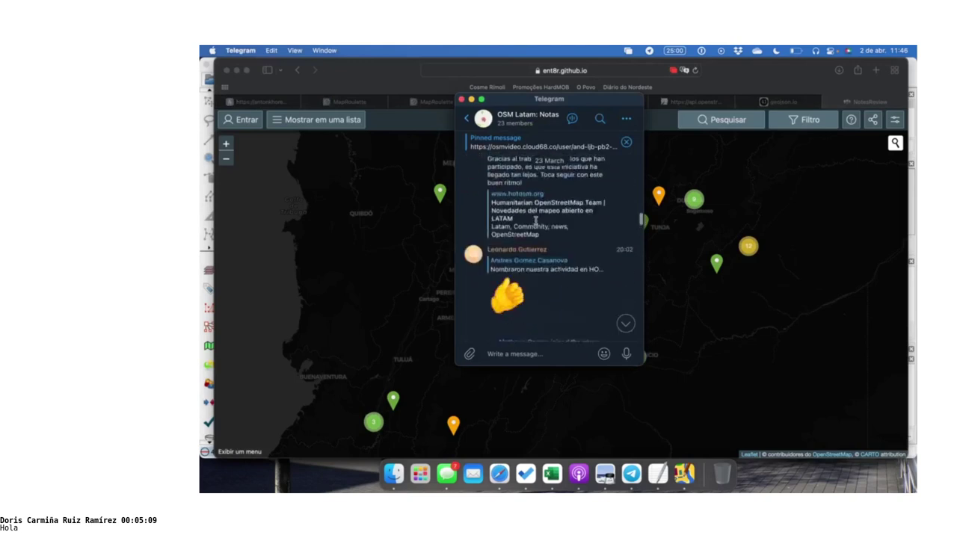
{"action": "scroll", "coordinate": [576, 224], "scroll_direction": "up", "scroll_amount": 10}
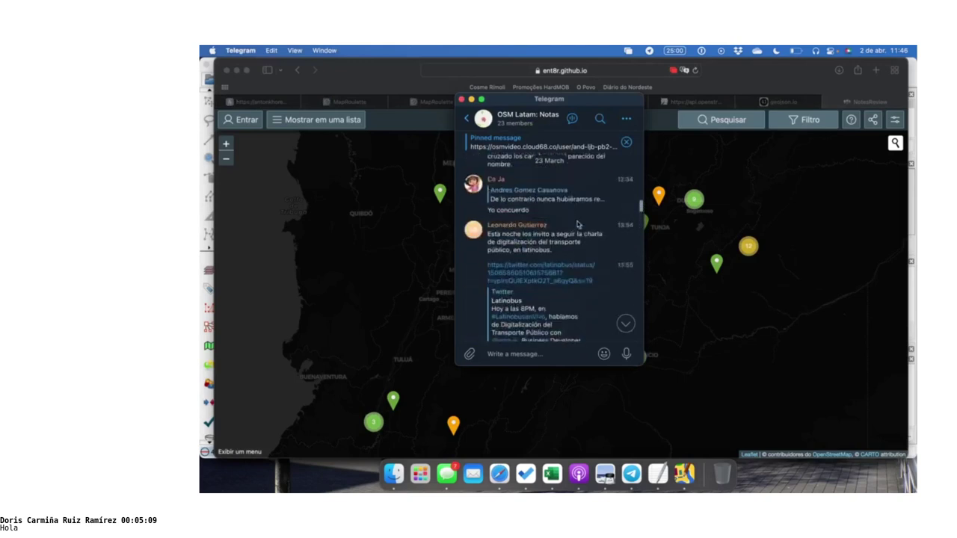
{"action": "scroll", "coordinate": [586, 268], "scroll_direction": "up", "scroll_amount": 10}
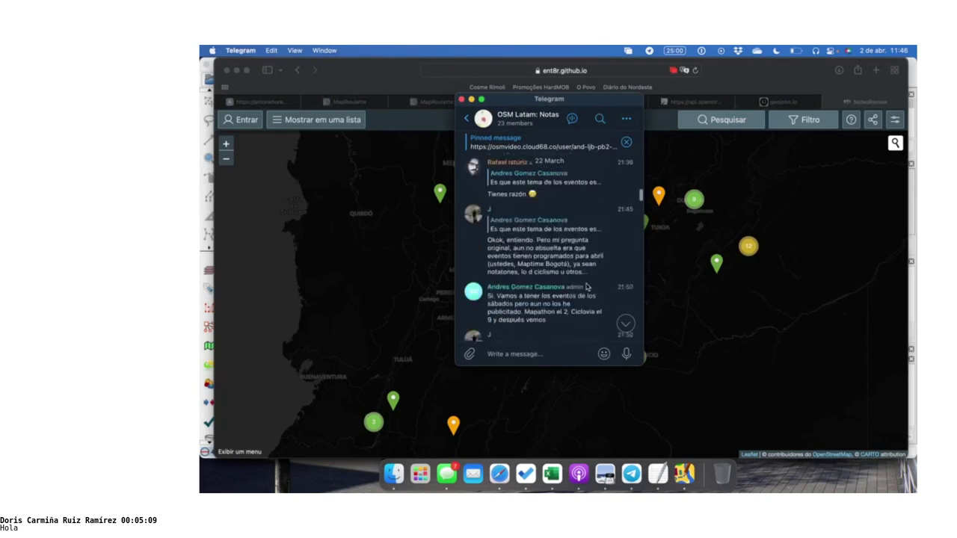
{"action": "scroll", "coordinate": [586, 299], "scroll_direction": "up", "scroll_amount": 8}
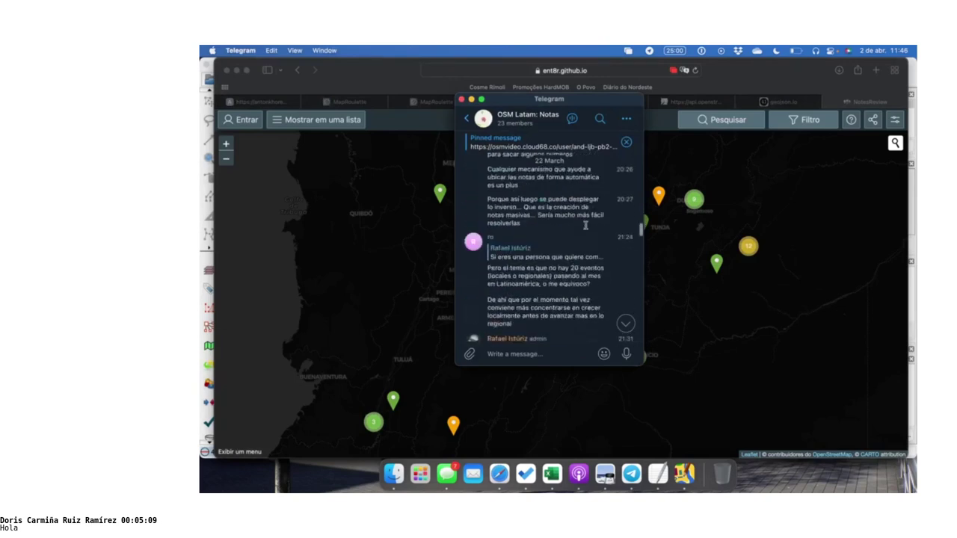
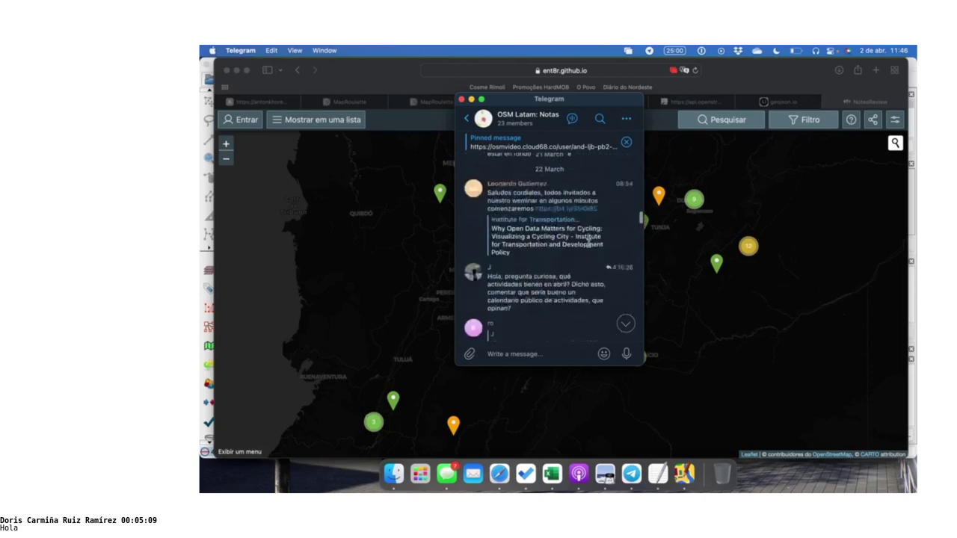
Scroll up and down through the OSM Latam: Notas chat history
{"action": "scroll", "coordinate": [588, 245], "scroll_direction": "up", "scroll_amount": 3}
{"action": "scroll", "coordinate": [589, 249], "scroll_direction": "up", "scroll_amount": 10}
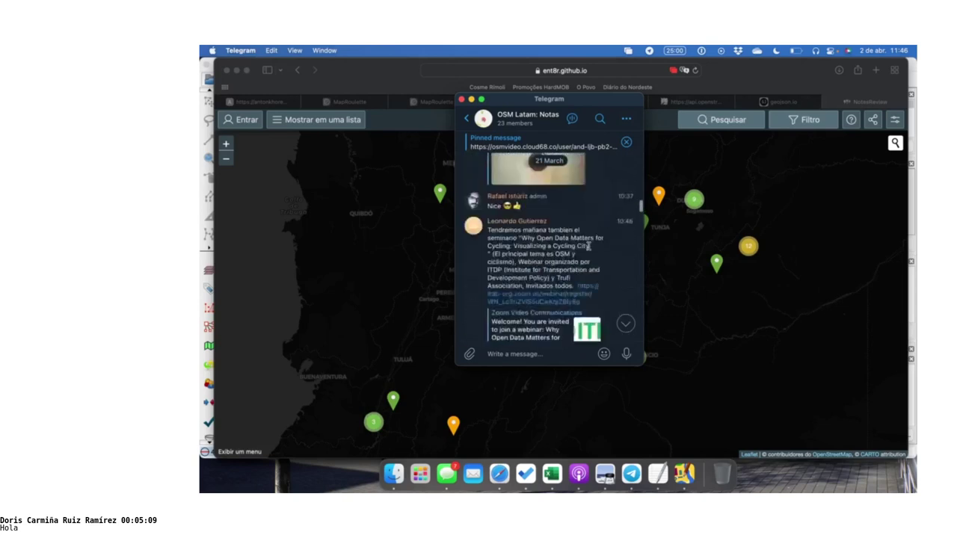
{"action": "scroll", "coordinate": [588, 246], "scroll_direction": "down", "scroll_amount": 10}
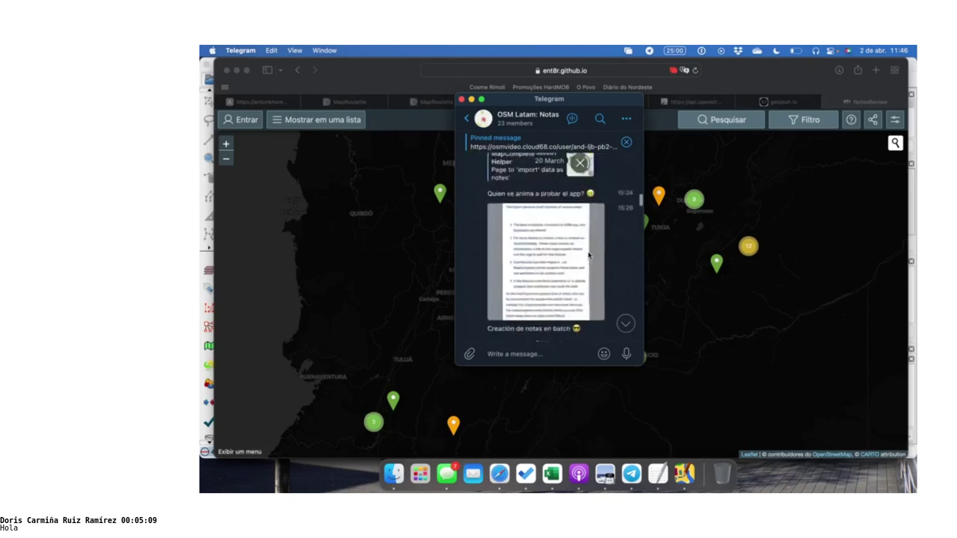
{"action": "scroll", "coordinate": [588, 256], "scroll_direction": "down", "scroll_amount": 10}
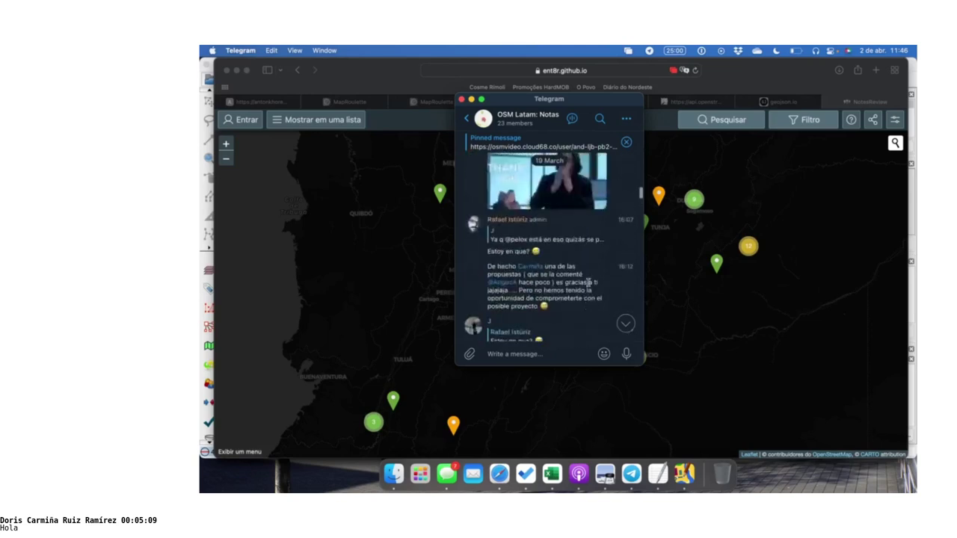
{"action": "scroll", "coordinate": [588, 283], "scroll_direction": "up", "scroll_amount": 4}
{"action": "scroll", "coordinate": [598, 224], "scroll_direction": "up", "scroll_amount": 10}
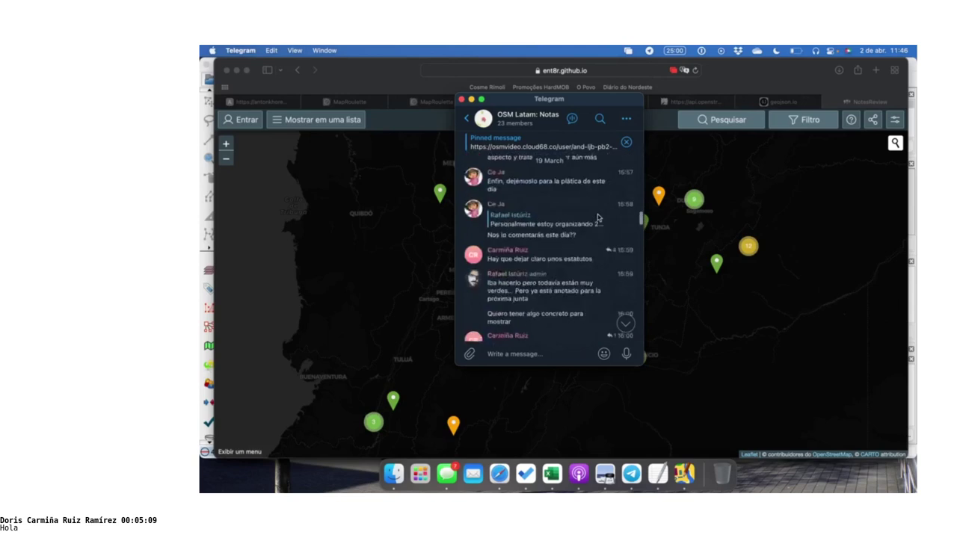
{"action": "scroll", "coordinate": [597, 232], "scroll_direction": "up", "scroll_amount": 10}
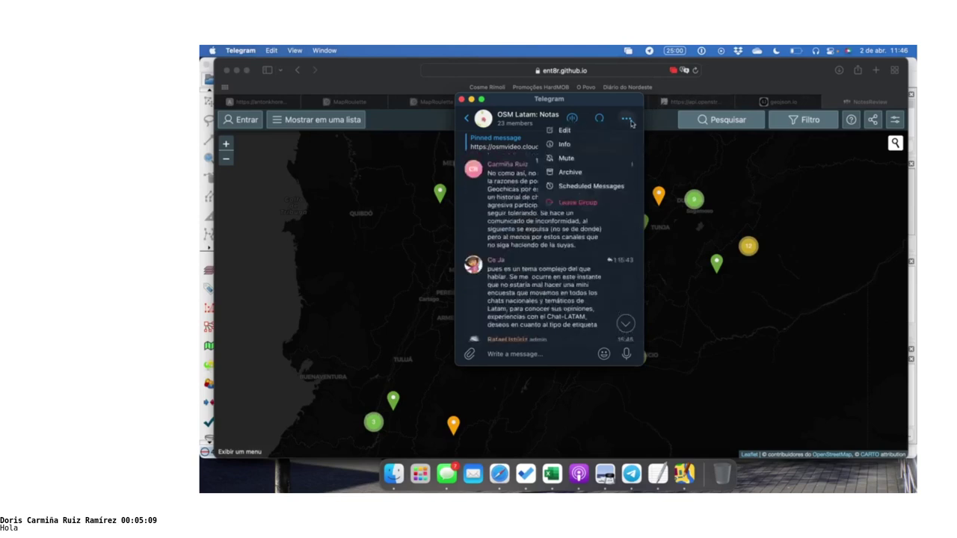
Open the group's info and browse its Links tab down to MapComplete Import Helper
{"action": "left_click", "coordinate": [529, 119]}
{"action": "scroll", "coordinate": [567, 240], "scroll_direction": "down", "scroll_amount": 5}
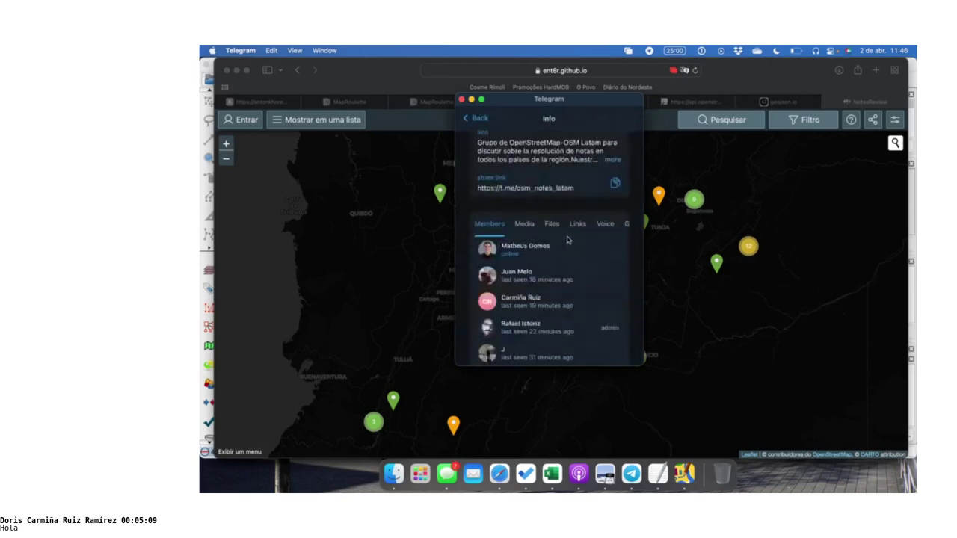
{"action": "left_click", "coordinate": [576, 223]}
{"action": "scroll", "coordinate": [578, 228], "scroll_direction": "down", "scroll_amount": 2}
{"action": "scroll", "coordinate": [578, 228], "scroll_direction": "down", "scroll_amount": 5}
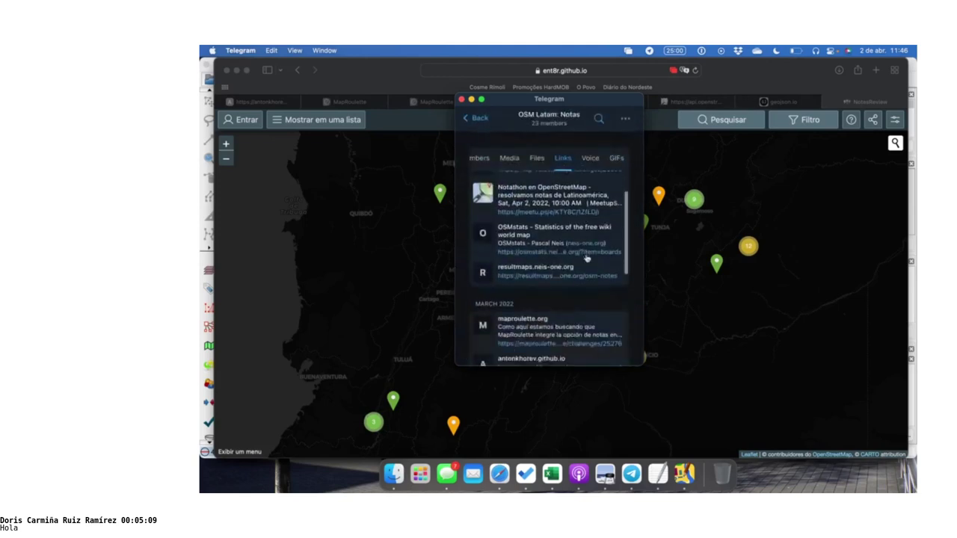
{"action": "scroll", "coordinate": [586, 256], "scroll_direction": "down", "scroll_amount": 2}
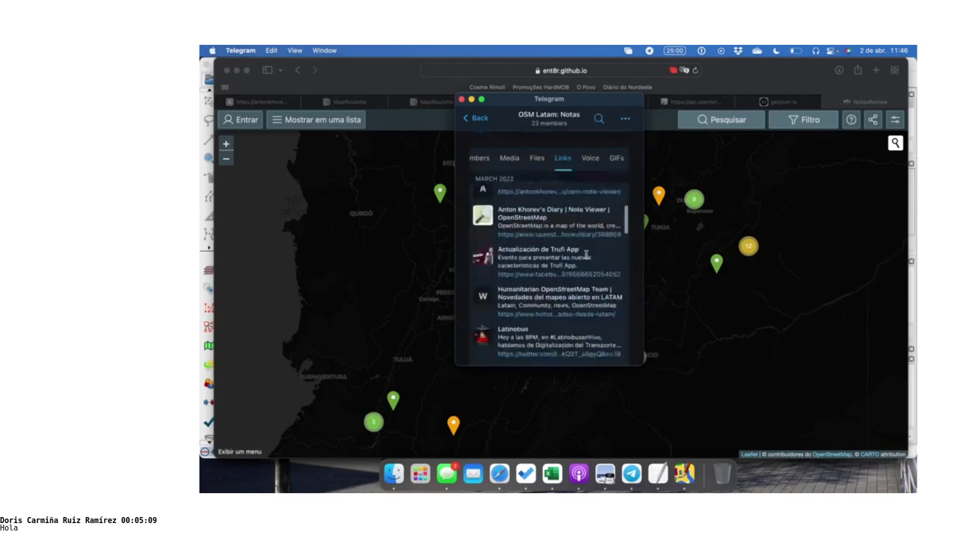
{"action": "scroll", "coordinate": [586, 256], "scroll_direction": "down", "scroll_amount": 4}
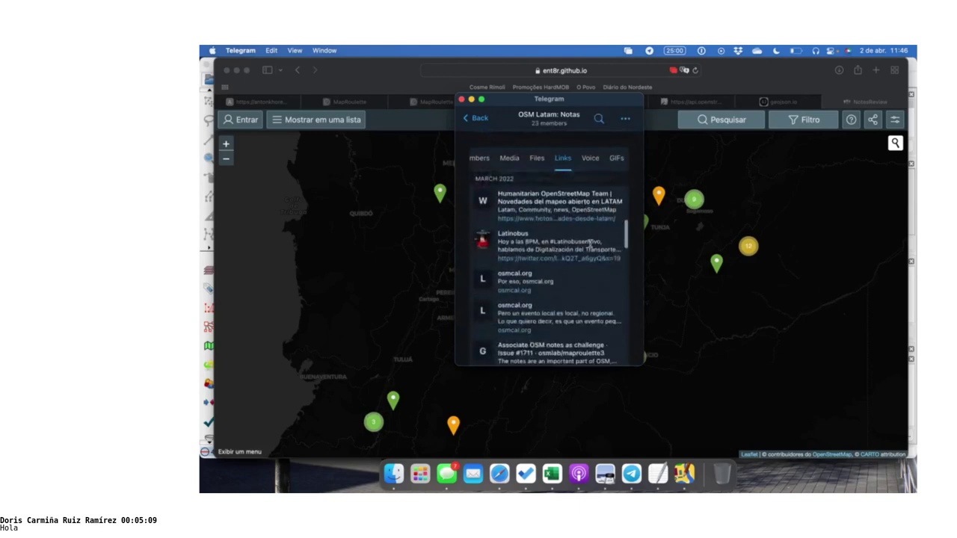
{"action": "scroll", "coordinate": [589, 244], "scroll_direction": "down", "scroll_amount": 5}
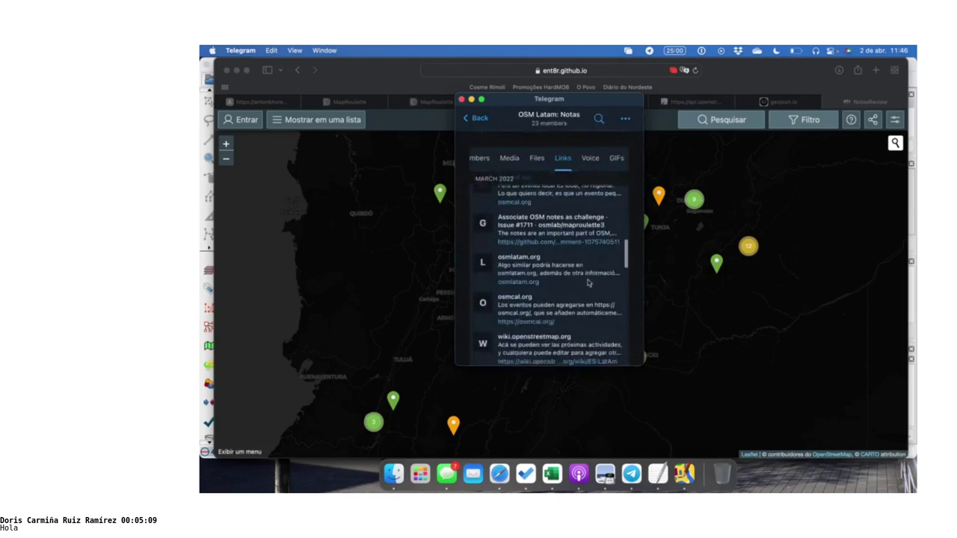
{"action": "scroll", "coordinate": [588, 282], "scroll_direction": "down", "scroll_amount": 5}
{"action": "scroll", "coordinate": [588, 283], "scroll_direction": "down", "scroll_amount": 5}
{"action": "scroll", "coordinate": [588, 282], "scroll_direction": "down", "scroll_amount": 3}
{"action": "scroll", "coordinate": [596, 260], "scroll_direction": "down", "scroll_amount": 2}
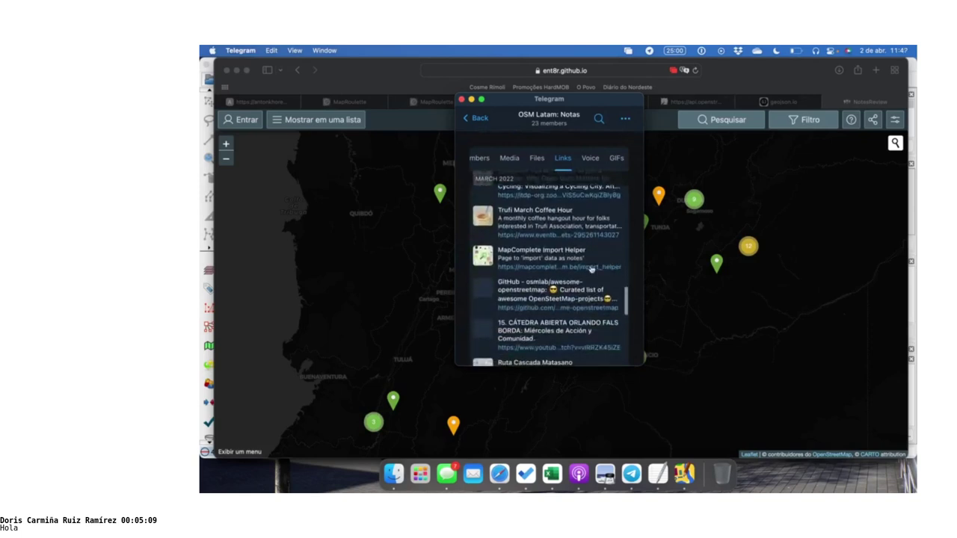
Copy the MapComplete Import Helper link and paste it into a new browser tab
{"action": "left_click", "coordinate": [588, 271]}
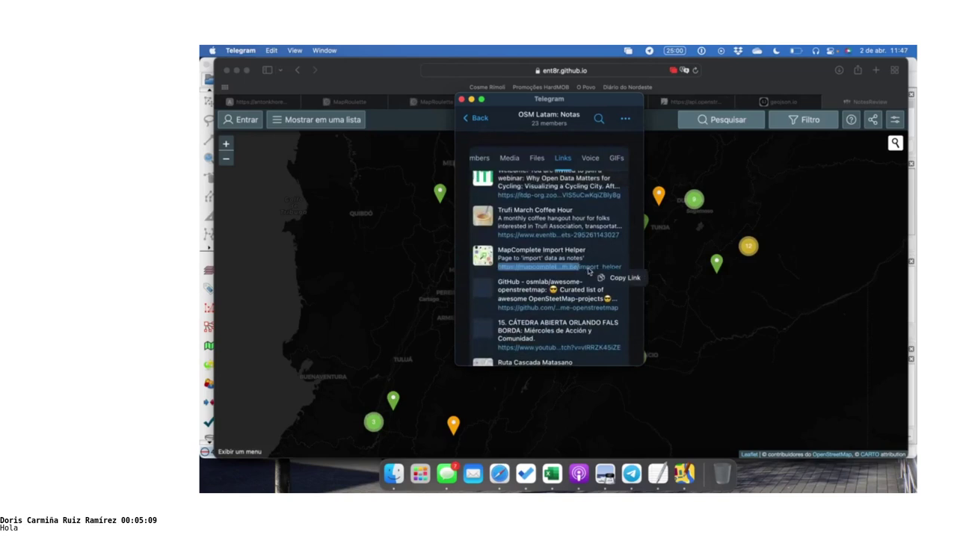
{"action": "scroll", "coordinate": [584, 253], "scroll_direction": "down", "scroll_amount": 2}
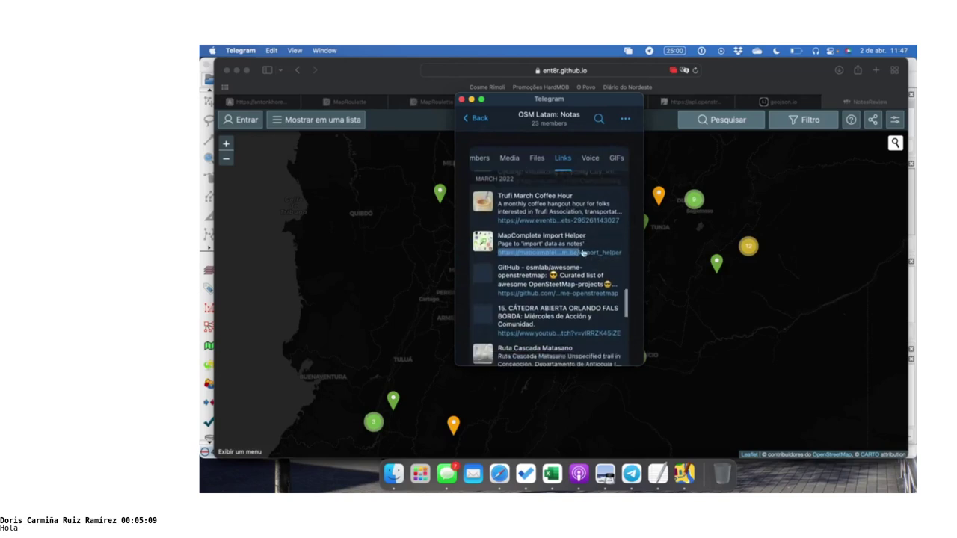
{"action": "scroll", "coordinate": [583, 253], "scroll_direction": "down", "scroll_amount": 3}
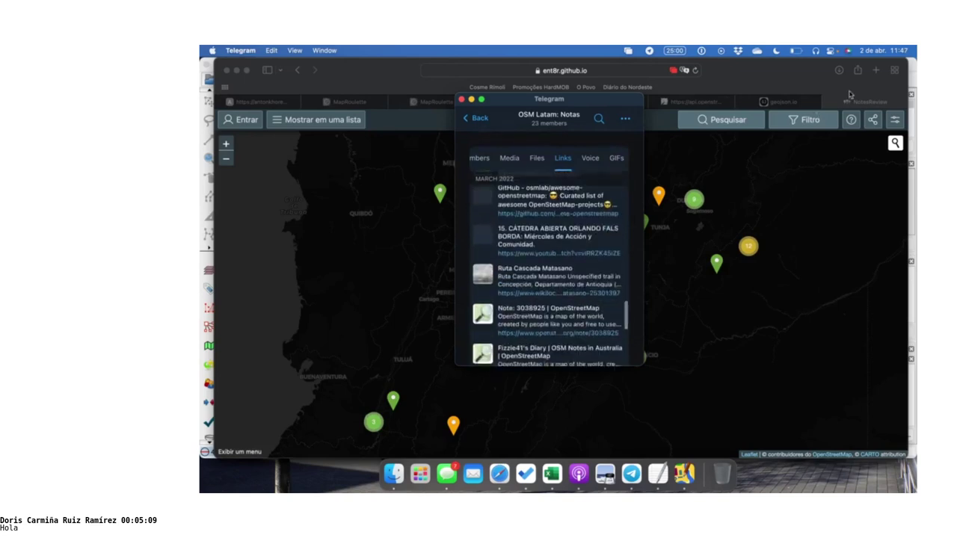
{"action": "left_click", "coordinate": [876, 70]}
{"action": "left_click", "coordinate": [876, 69]}
{"action": "key", "text": "super+v"}
Load the Import Helper page, go back to the theme overview, and open Notes on OpenStreetMap
{"action": "key", "text": "Return"}
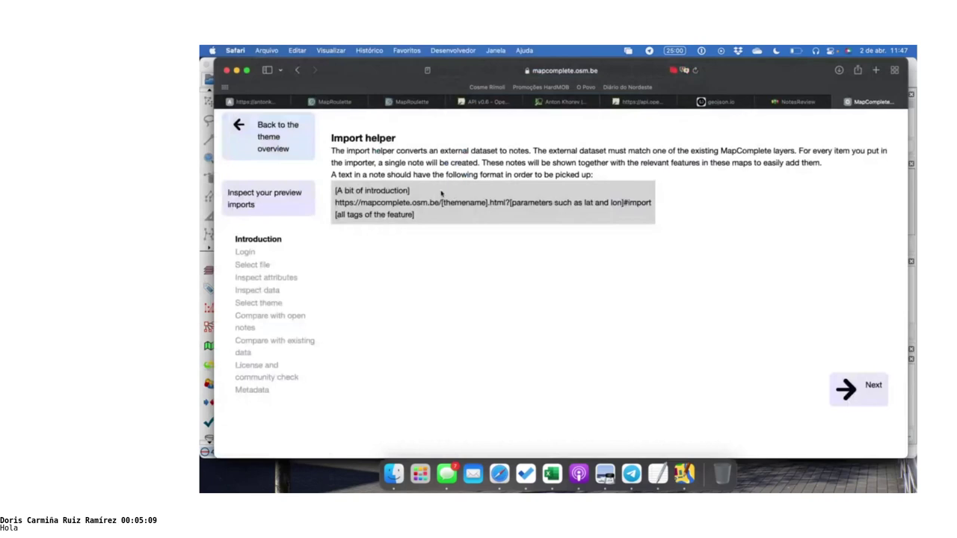
{"action": "left_click", "coordinate": [287, 138]}
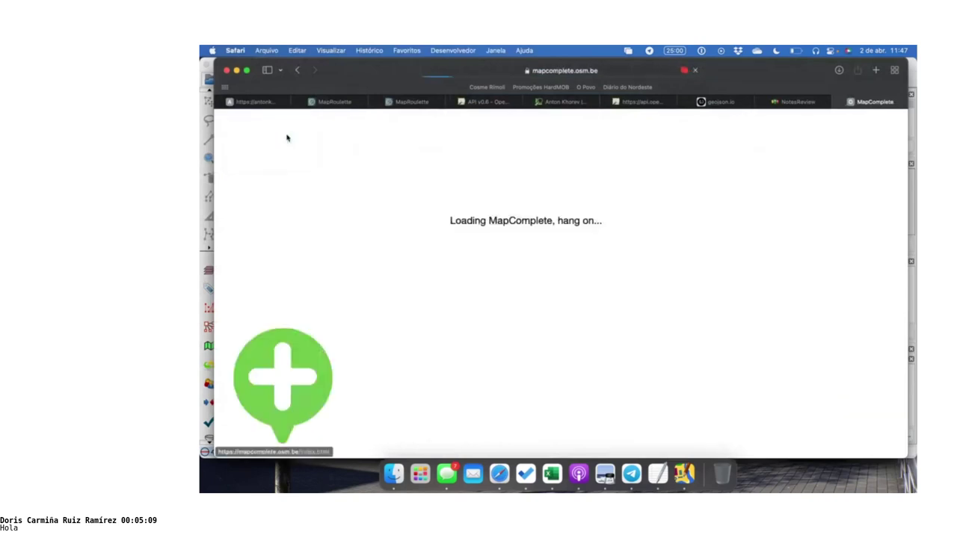
{"action": "scroll", "coordinate": [466, 232], "scroll_direction": "down", "scroll_amount": 1}
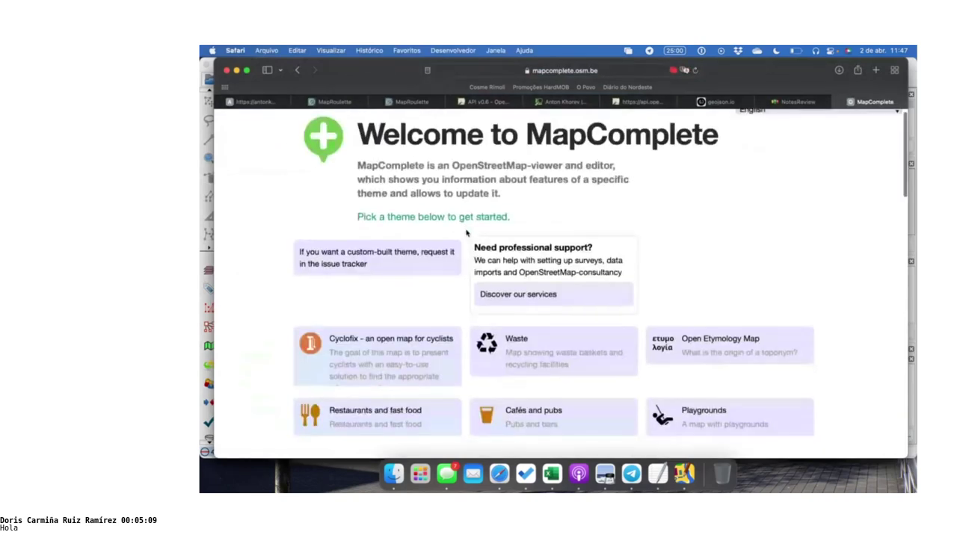
{"action": "scroll", "coordinate": [466, 233], "scroll_direction": "down", "scroll_amount": 10}
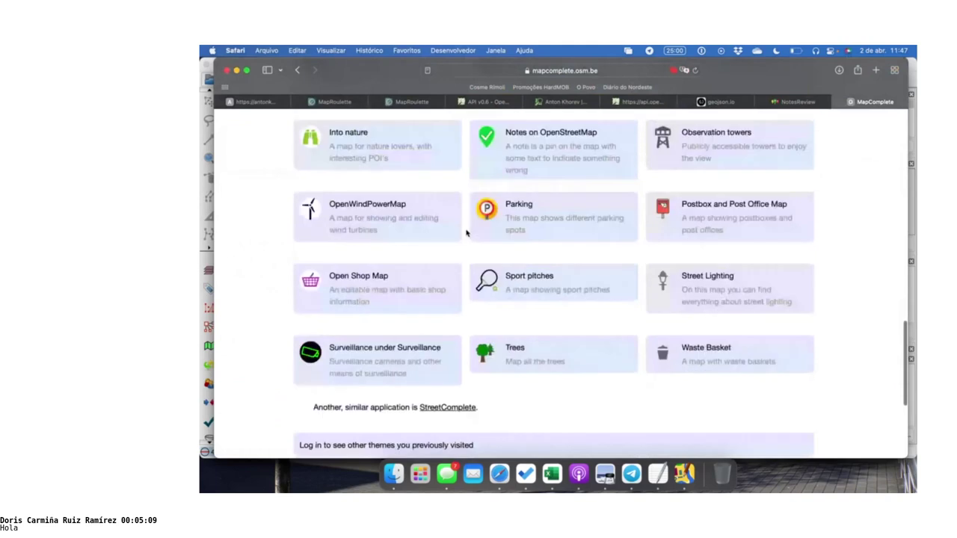
{"action": "scroll", "coordinate": [466, 233], "scroll_direction": "up", "scroll_amount": 1}
{"action": "left_click", "coordinate": [540, 186]}
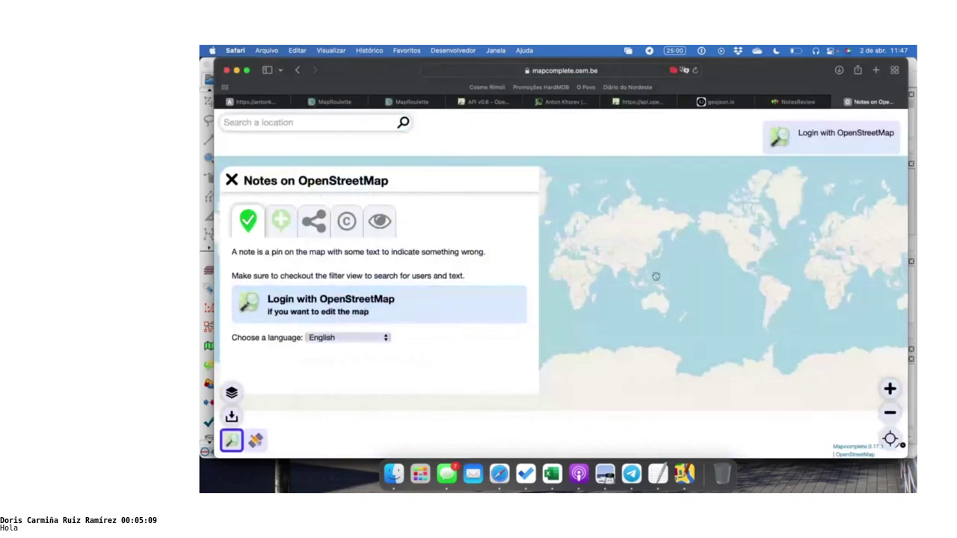
Log in to MapComplete with an OpenStreetMap account and grant it access
{"action": "left_click", "coordinate": [426, 294]}
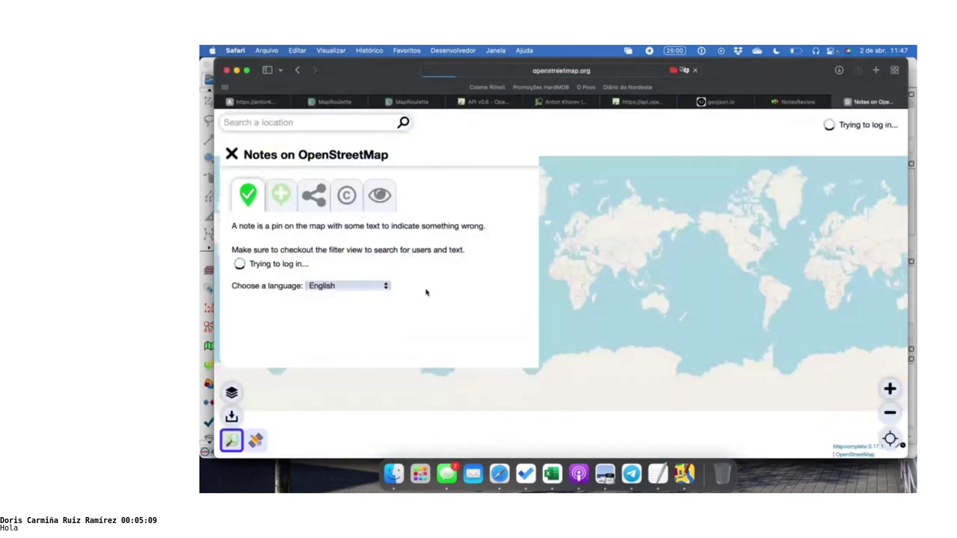
{"action": "left_click", "coordinate": [358, 316]}
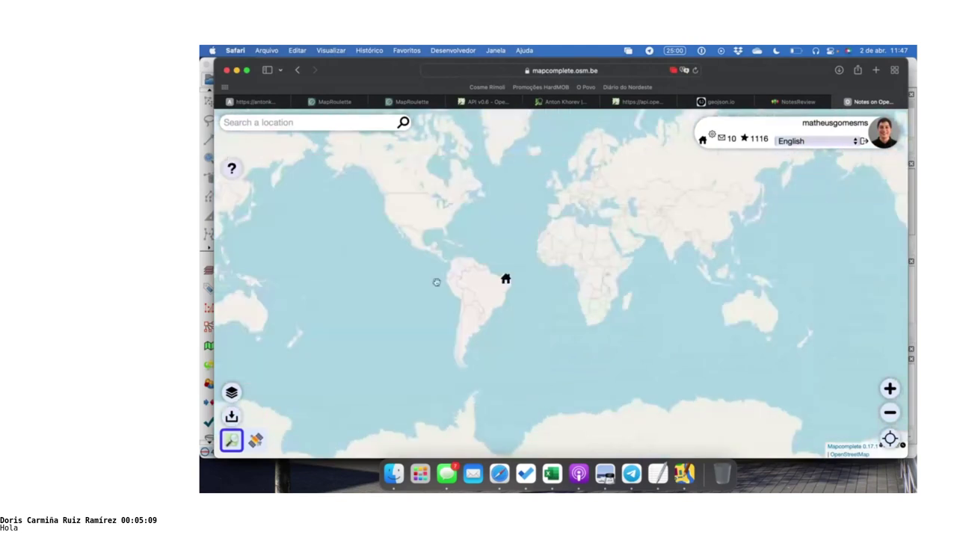
{"action": "scroll", "coordinate": [431, 273], "scroll_direction": "up", "scroll_amount": 5}
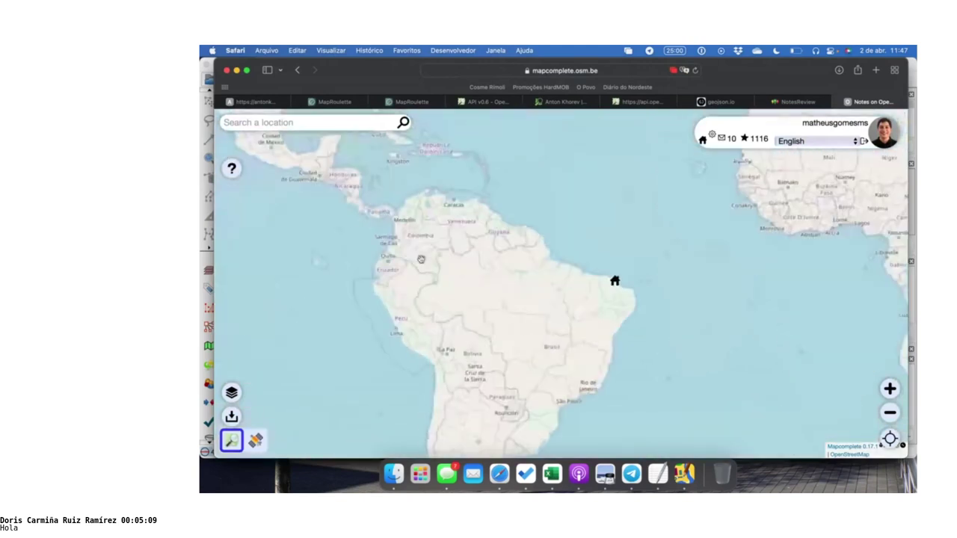
{"action": "scroll", "coordinate": [421, 259], "scroll_direction": "up", "scroll_amount": 5}
{"action": "scroll", "coordinate": [449, 278], "scroll_direction": "up", "scroll_amount": 3}
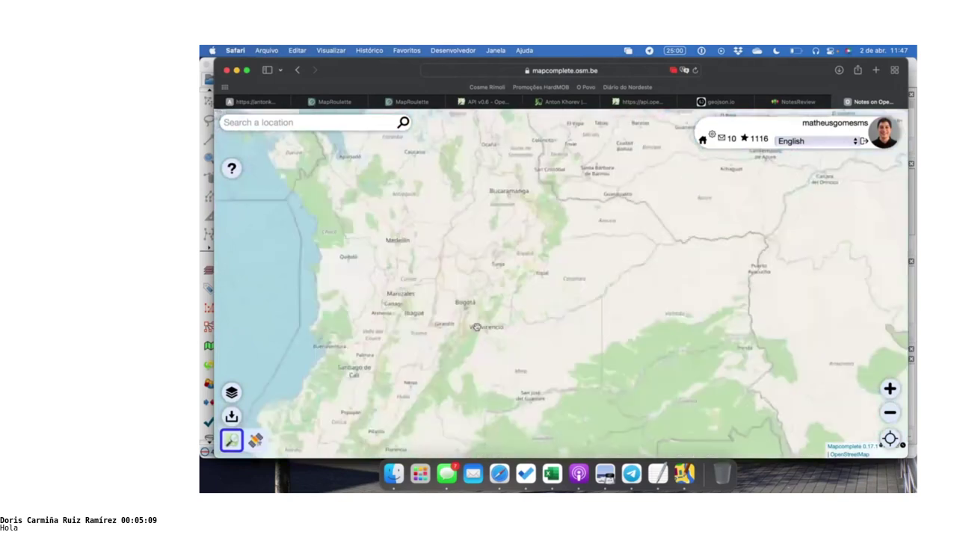
{"action": "scroll", "coordinate": [450, 278], "scroll_direction": "up", "scroll_amount": 2}
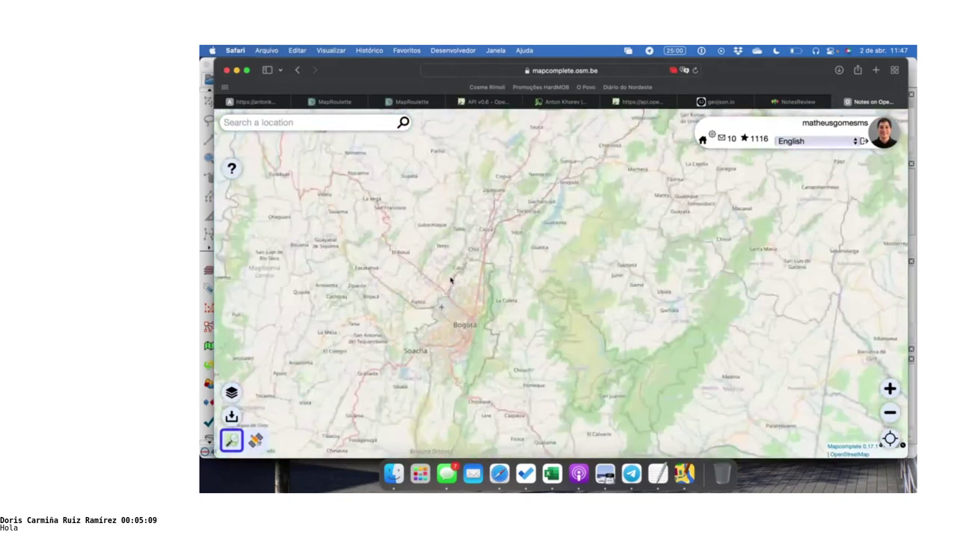
{"action": "scroll", "coordinate": [450, 278], "scroll_direction": "down", "scroll_amount": 1}
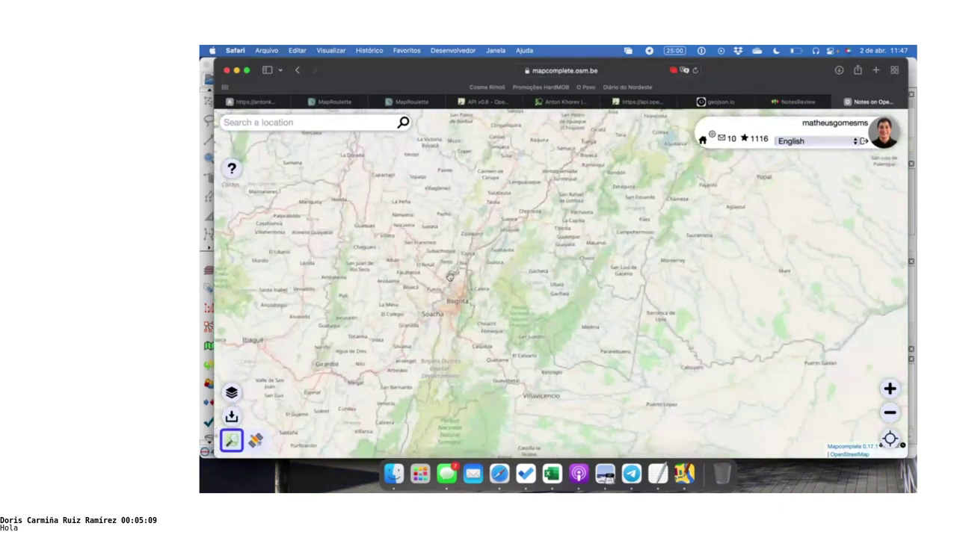
{"action": "scroll", "coordinate": [383, 275], "scroll_direction": "up", "scroll_amount": 2}
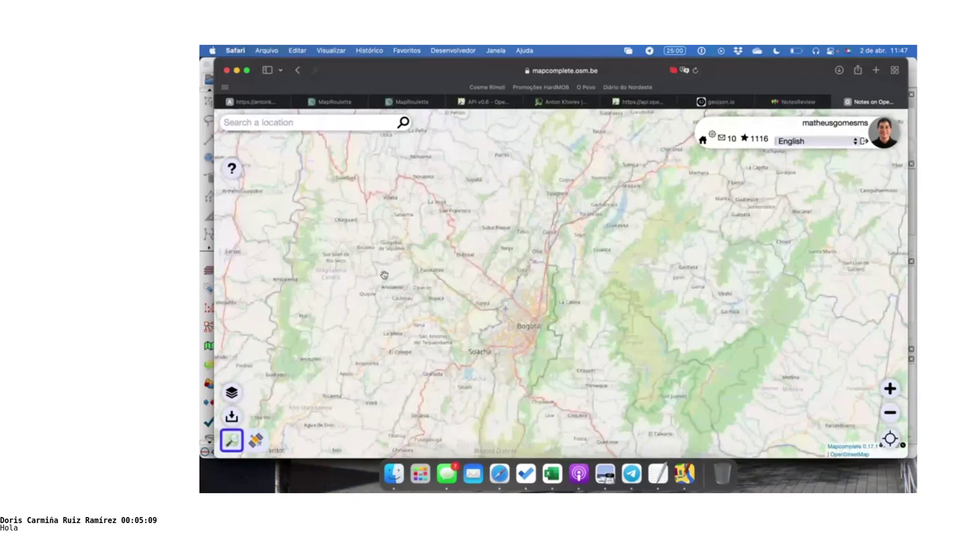
Return to the notes map, zoom in once and pan to the notes around Soacha
{"action": "key", "text": "super+shift+backslash"}
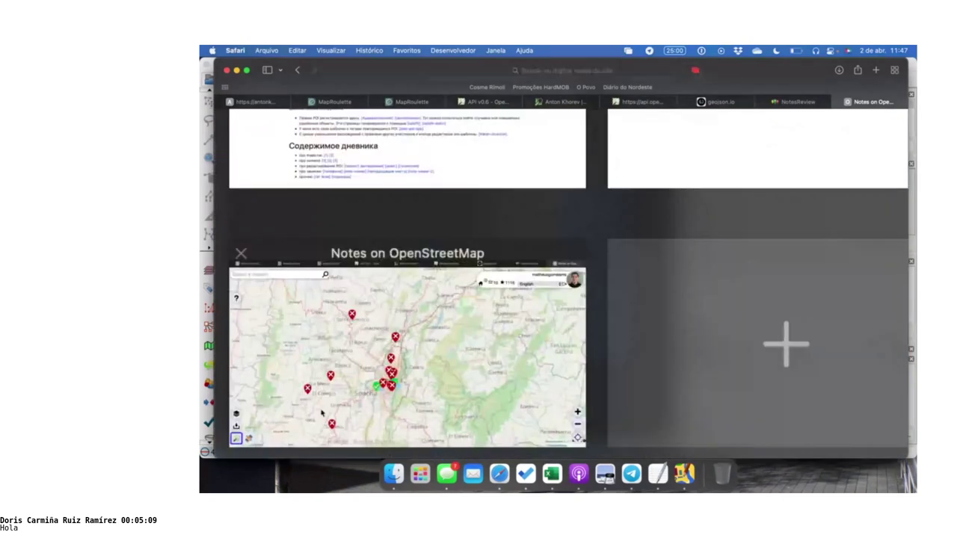
{"action": "left_click", "coordinate": [321, 413]}
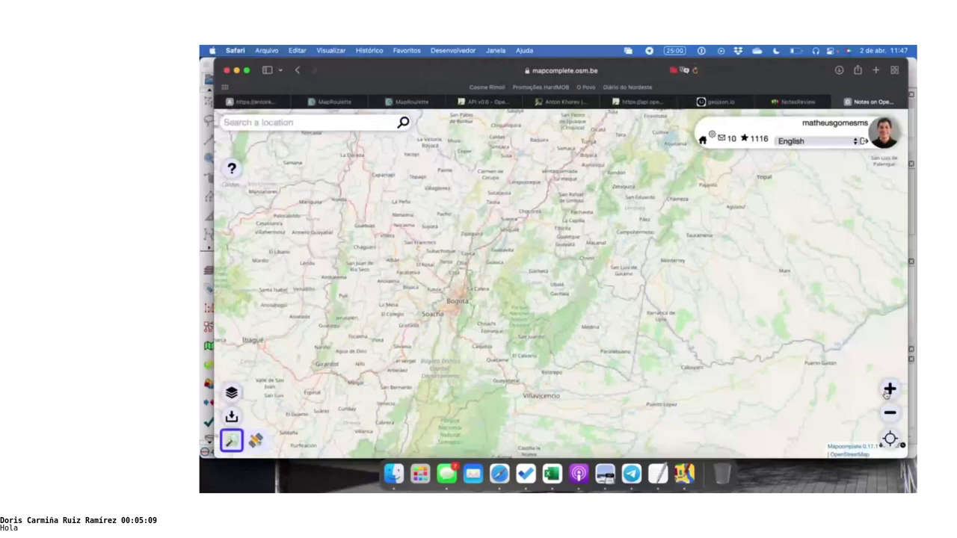
{"action": "left_click", "coordinate": [887, 390]}
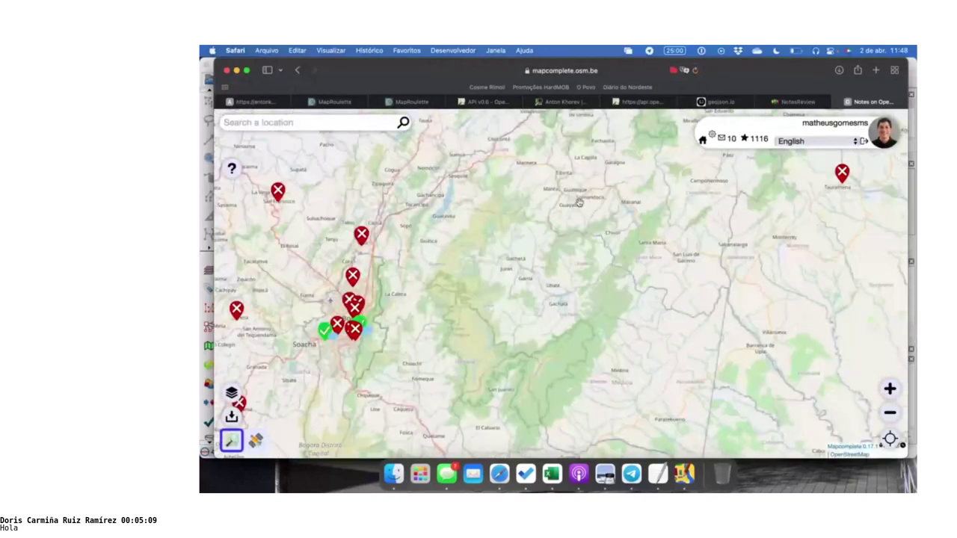
{"action": "left_click_drag", "start_coordinate": [341, 194], "coordinate": [591, 206]}
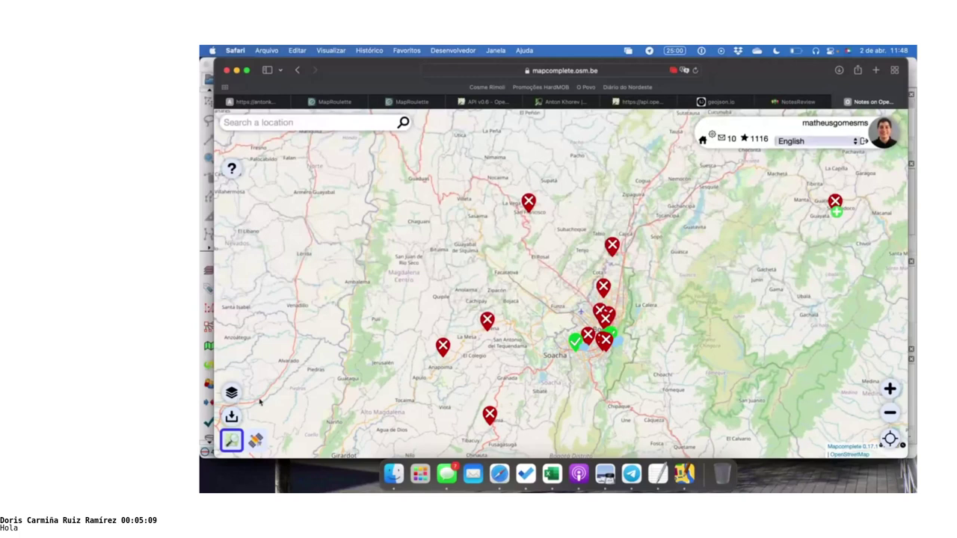
Turn on the 'Only show open notes' filter in the layer settings
{"action": "left_click", "coordinate": [233, 393]}
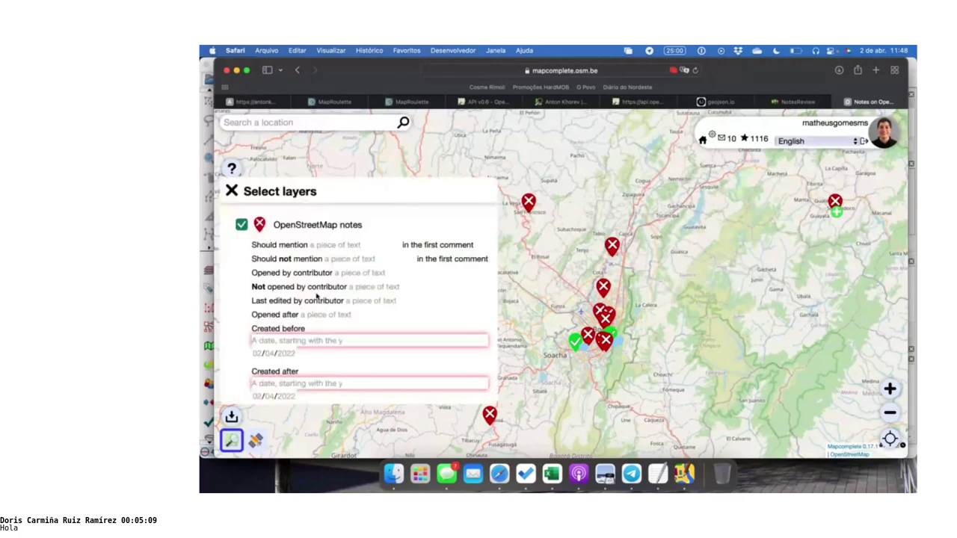
{"action": "scroll", "coordinate": [359, 273], "scroll_direction": "down", "scroll_amount": 1}
{"action": "scroll", "coordinate": [359, 273], "scroll_direction": "down", "scroll_amount": 5}
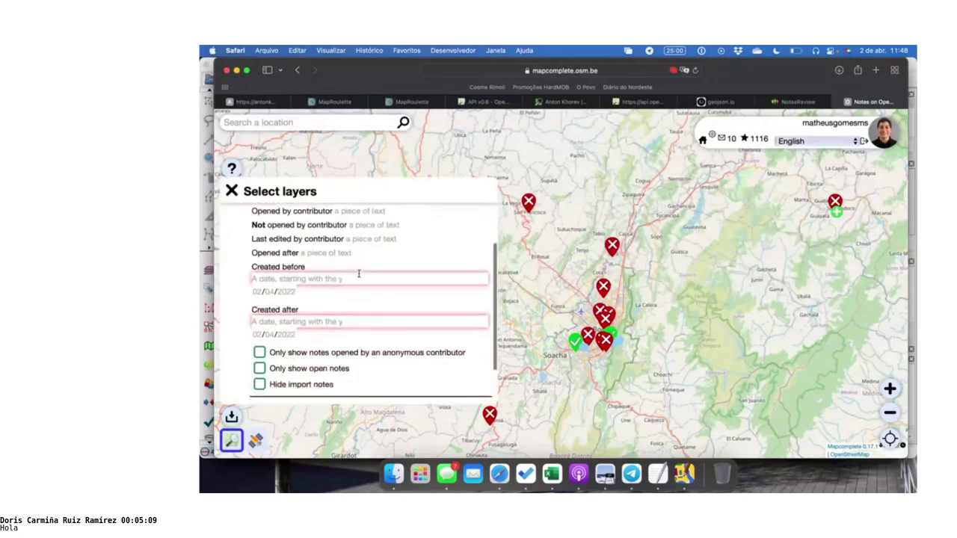
{"action": "left_click", "coordinate": [259, 343]}
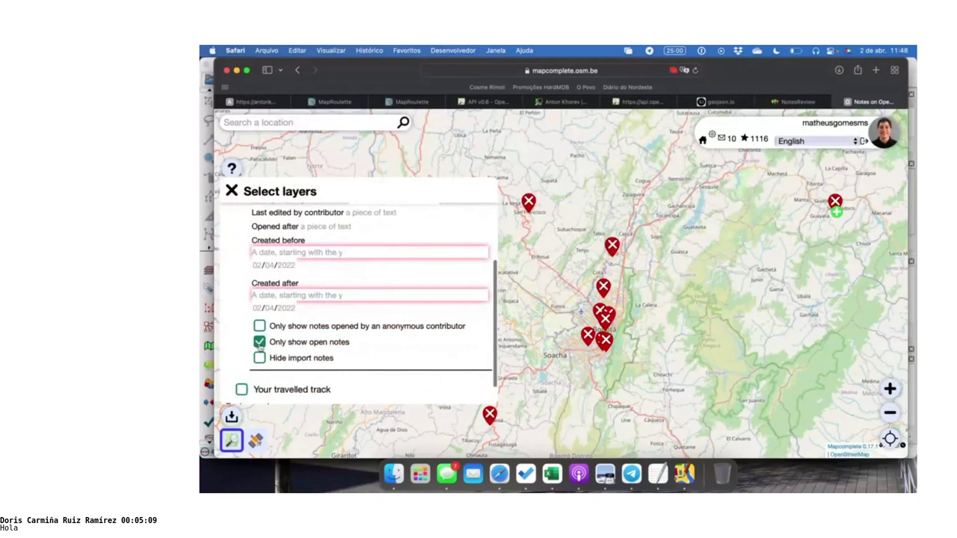
{"action": "scroll", "coordinate": [284, 343], "scroll_direction": "down", "scroll_amount": 2}
{"action": "scroll", "coordinate": [358, 321], "scroll_direction": "up", "scroll_amount": 5}
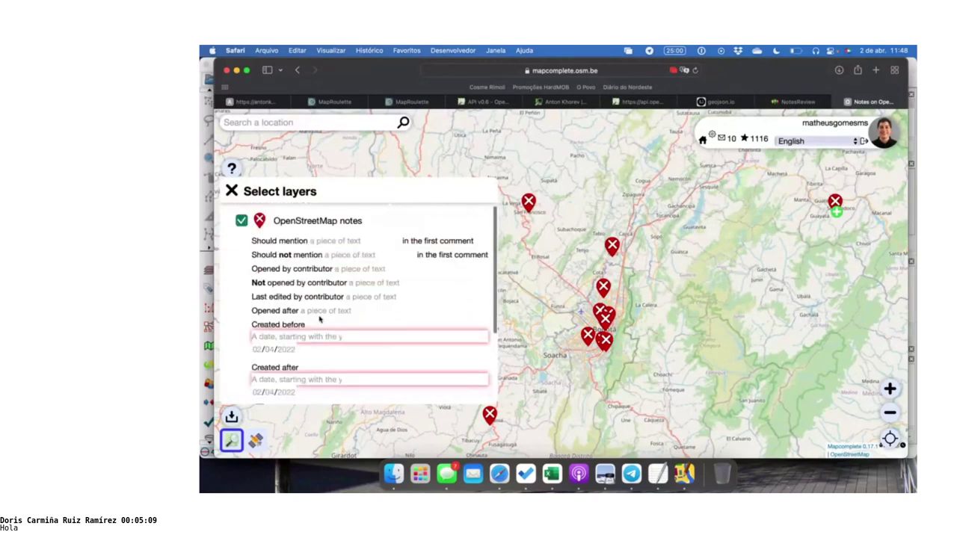
{"action": "left_click", "coordinate": [231, 192]}
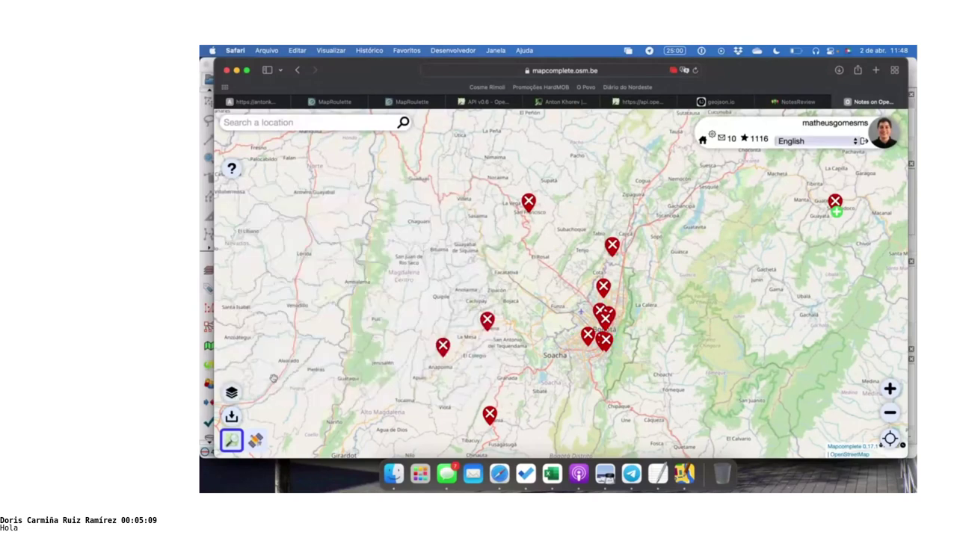
Recheck the layer and filter settings, then close the panel
{"action": "left_click", "coordinate": [232, 392]}
{"action": "scroll", "coordinate": [302, 284], "scroll_direction": "down", "scroll_amount": 2}
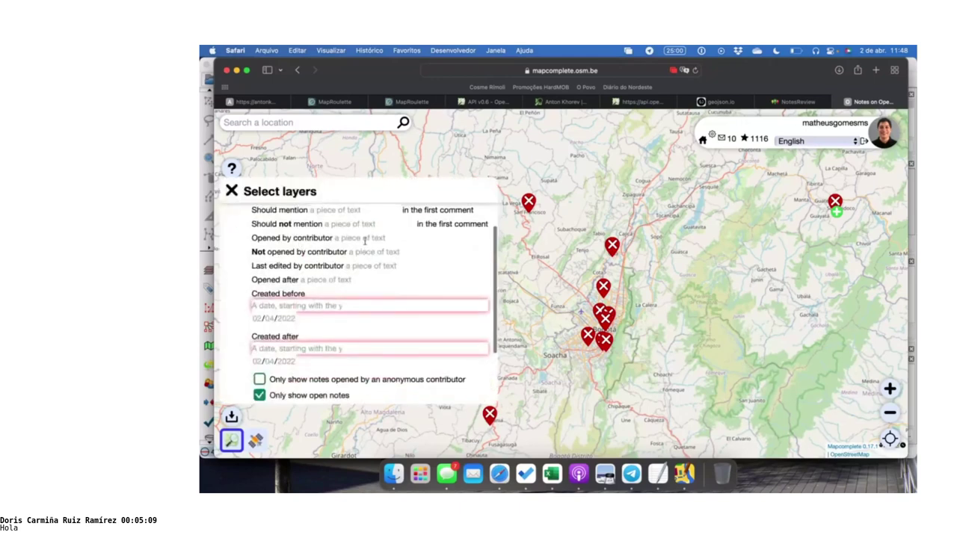
{"action": "scroll", "coordinate": [366, 252], "scroll_direction": "up", "scroll_amount": 2}
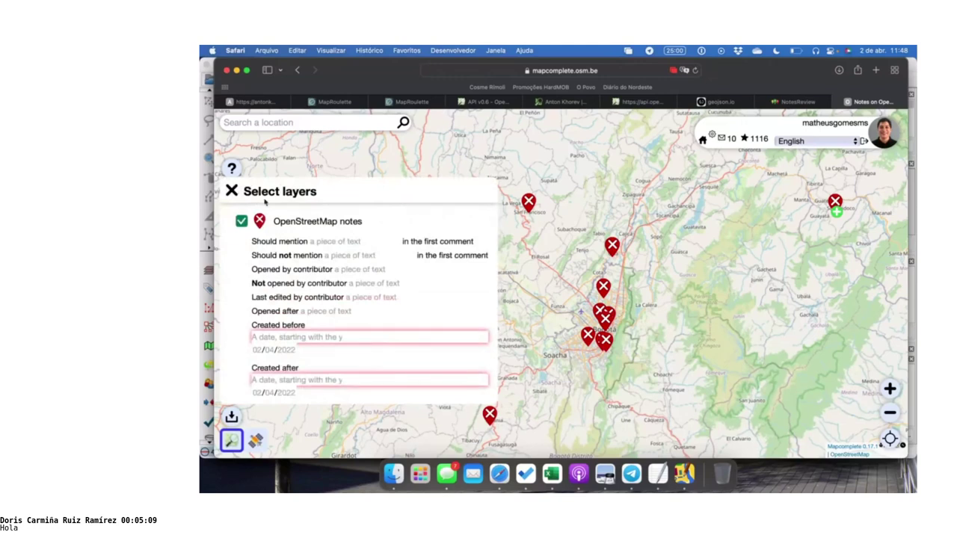
{"action": "left_click", "coordinate": [232, 192]}
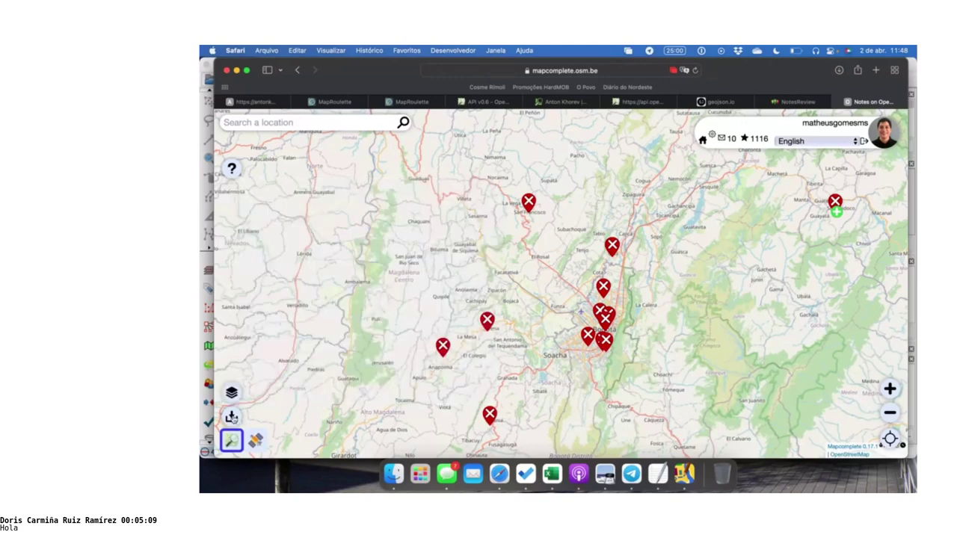
{"action": "left_click", "coordinate": [232, 417]}
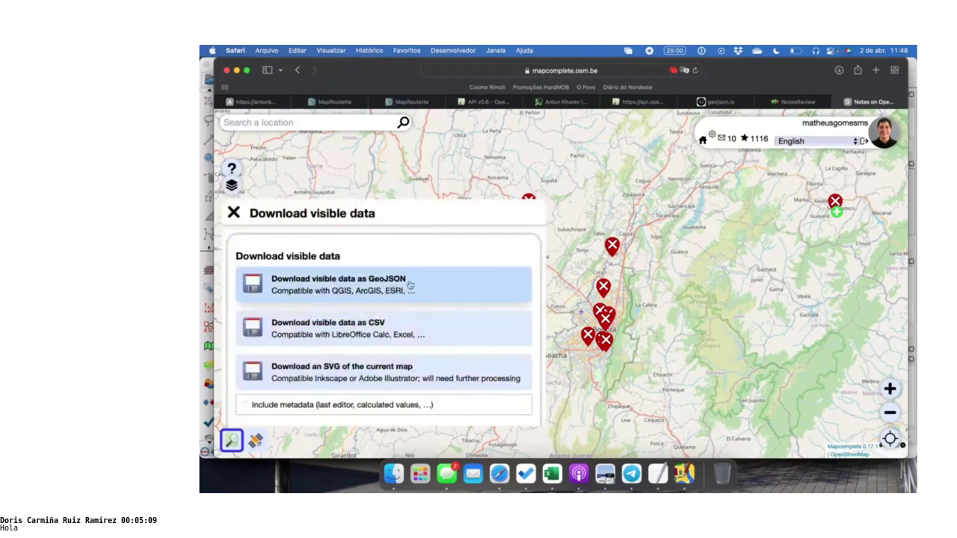
Download the visible notes as GeoJSON and allow downloads from mapcomplete.osm.be
{"action": "left_click", "coordinate": [409, 285]}
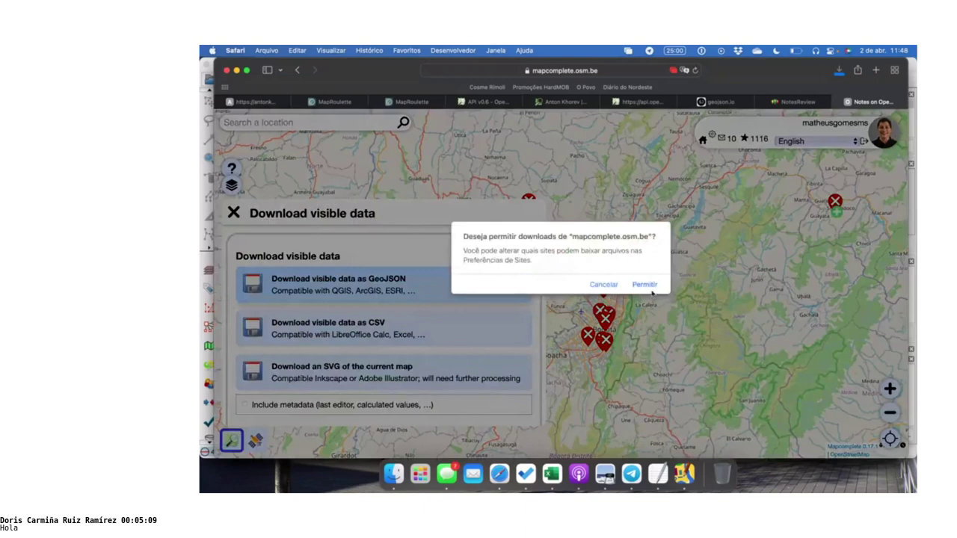
{"action": "left_click", "coordinate": [654, 290]}
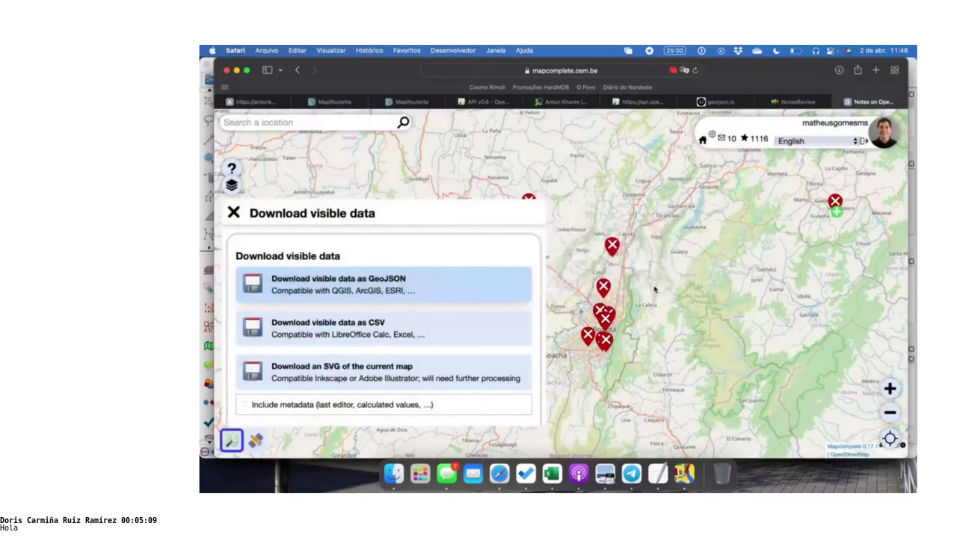
Open MapRoulette's new challenge form and upload the MapComplete notes GeoJSON as task data
{"action": "left_click", "coordinate": [432, 105]}
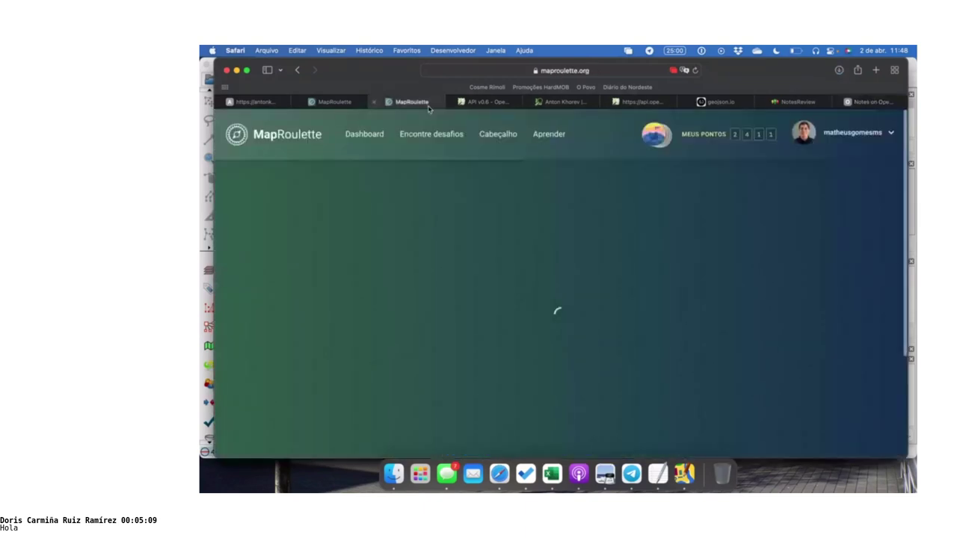
{"action": "left_click", "coordinate": [563, 70]}
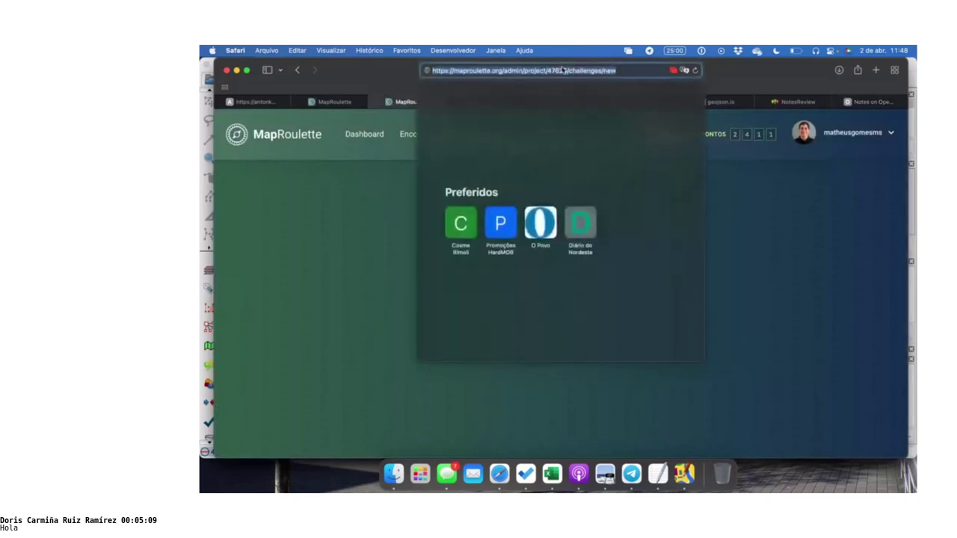
{"action": "key", "text": "Return"}
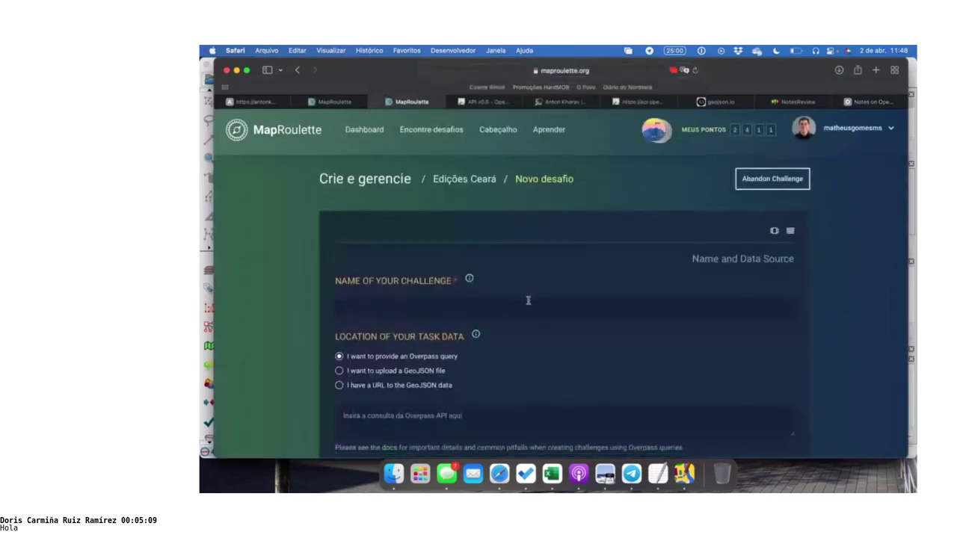
{"action": "scroll", "coordinate": [525, 303], "scroll_direction": "down", "scroll_amount": 5}
{"action": "left_click", "coordinate": [838, 70]}
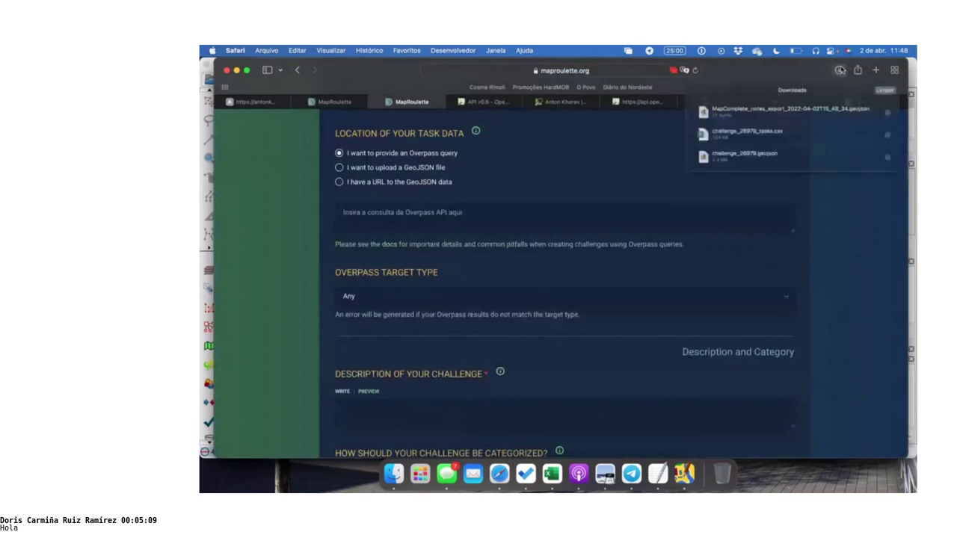
{"action": "left_click", "coordinate": [423, 311]}
{"action": "left_click", "coordinate": [425, 168]}
{"action": "left_click", "coordinate": [458, 213]}
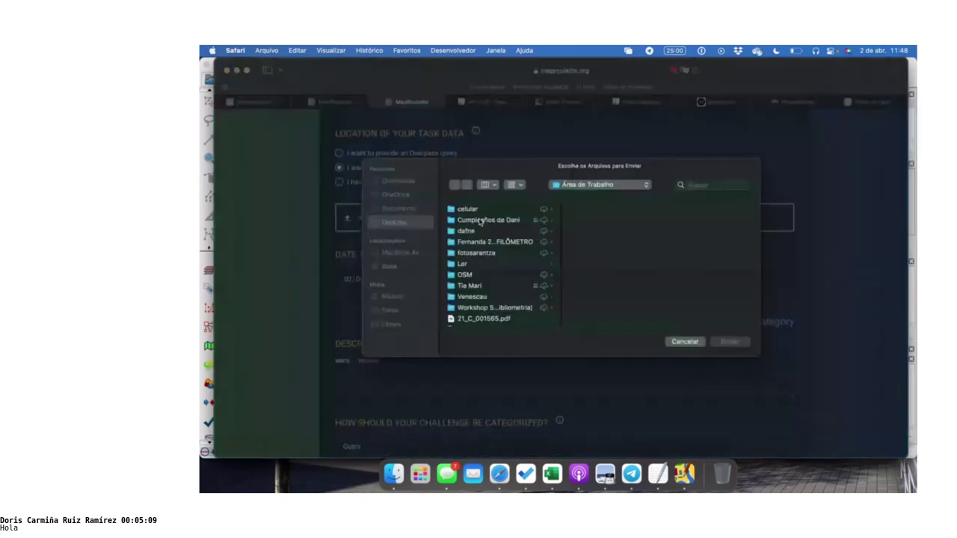
{"action": "scroll", "coordinate": [486, 263], "scroll_direction": "up", "scroll_amount": 3}
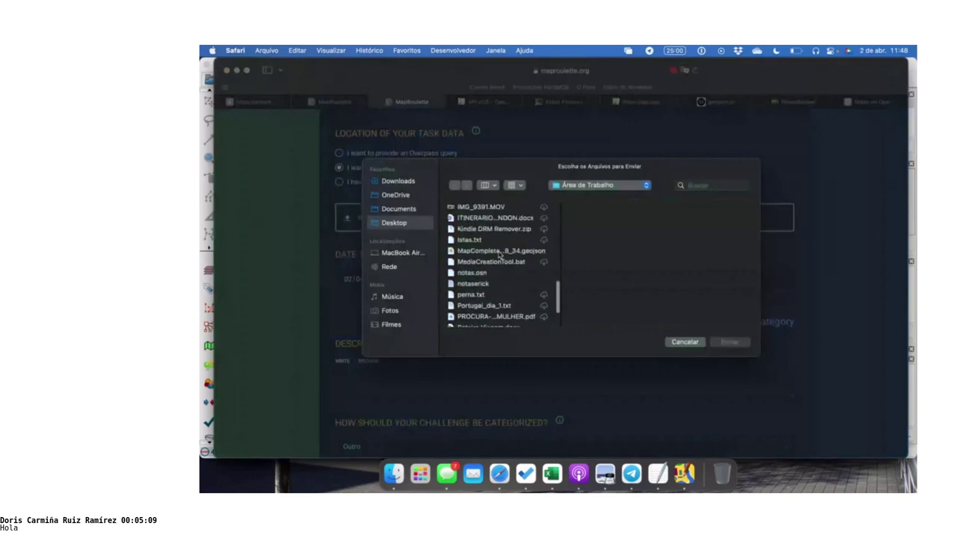
{"action": "left_click", "coordinate": [500, 251]}
{"action": "left_click", "coordinate": [729, 342]}
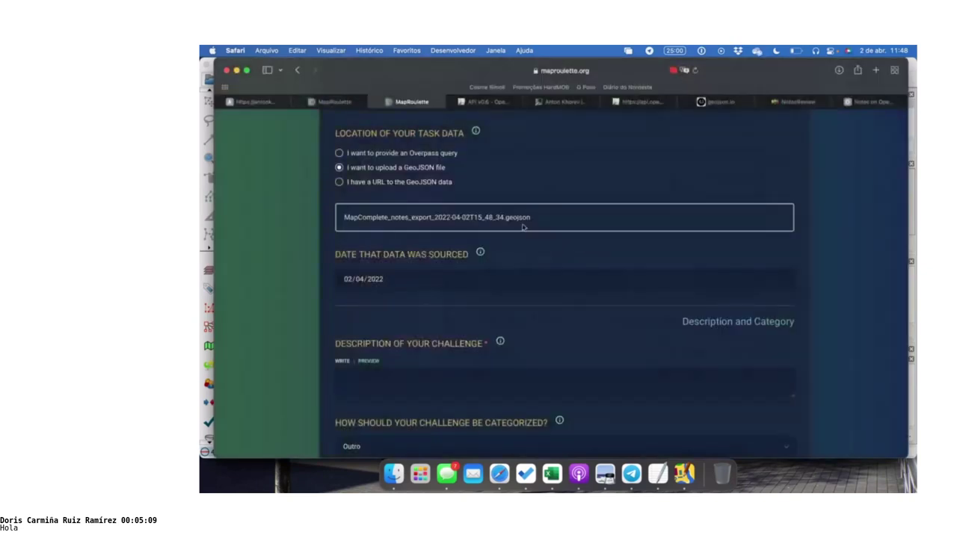
Name the challenge 'Fortaleza', add description 'tes' and instructions 'te', finish it, then hide the browser
{"action": "scroll", "coordinate": [443, 245], "scroll_direction": "up", "scroll_amount": 5}
{"action": "left_click", "coordinate": [473, 316]}
{"action": "type", "text": "Fortaleza"}
{"action": "scroll", "coordinate": [477, 217], "scroll_direction": "down", "scroll_amount": 10}
{"action": "left_click", "coordinate": [477, 217]}
{"action": "type", "text": "tes"}
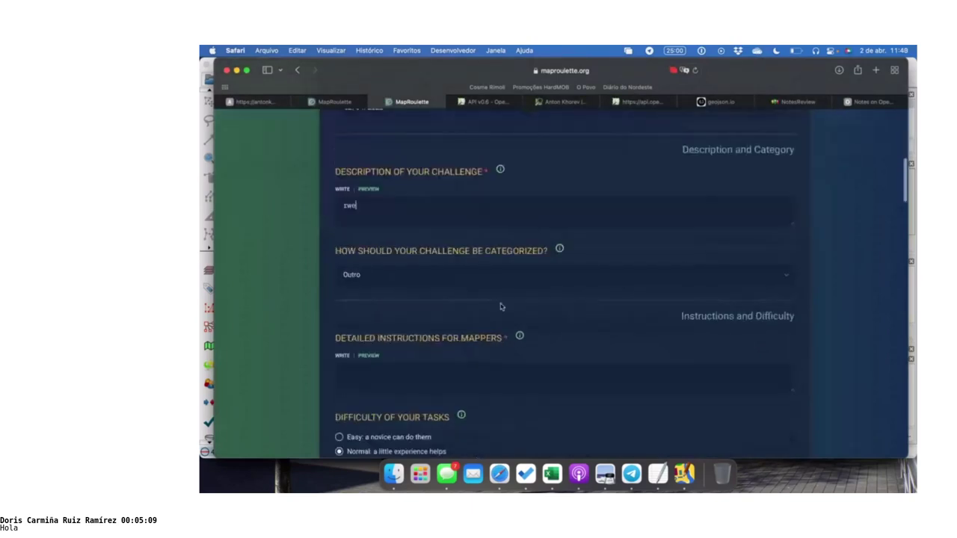
{"action": "left_click", "coordinate": [519, 364]}
{"action": "type", "text": "te"}
{"action": "scroll", "coordinate": [519, 364], "scroll_direction": "down", "scroll_amount": 10}
{"action": "scroll", "coordinate": [710, 284], "scroll_direction": "down", "scroll_amount": 15}
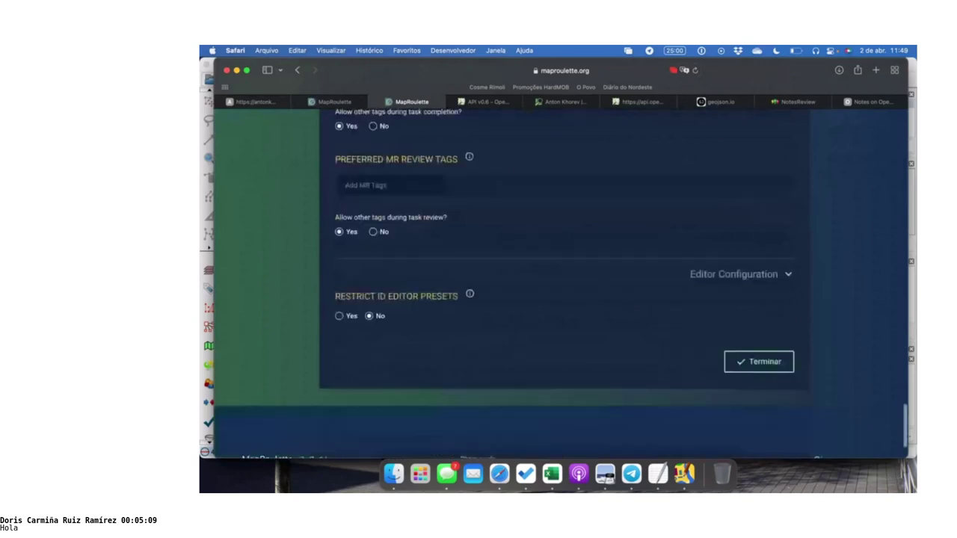
{"action": "left_click", "coordinate": [758, 340]}
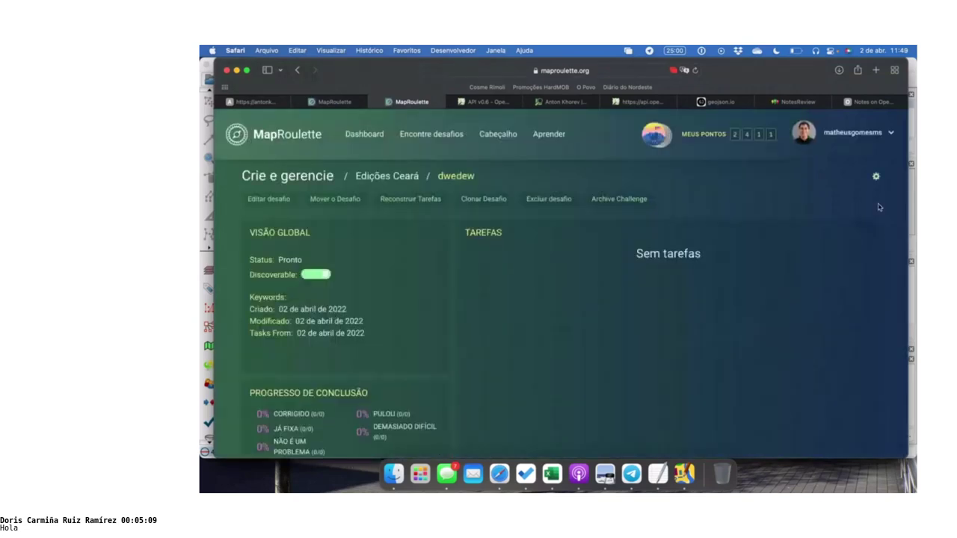
{"action": "left_click", "coordinate": [406, 178]}
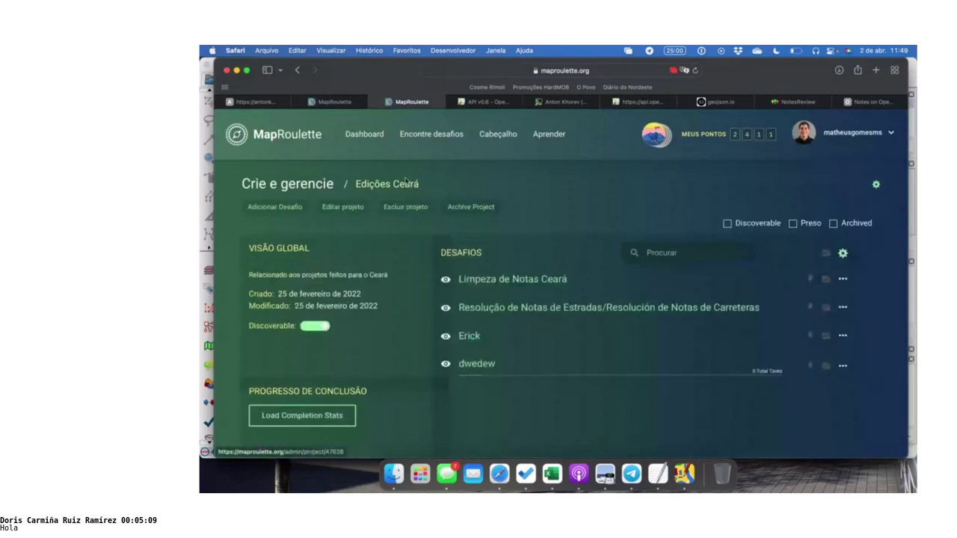
{"action": "left_click", "coordinate": [846, 478]}
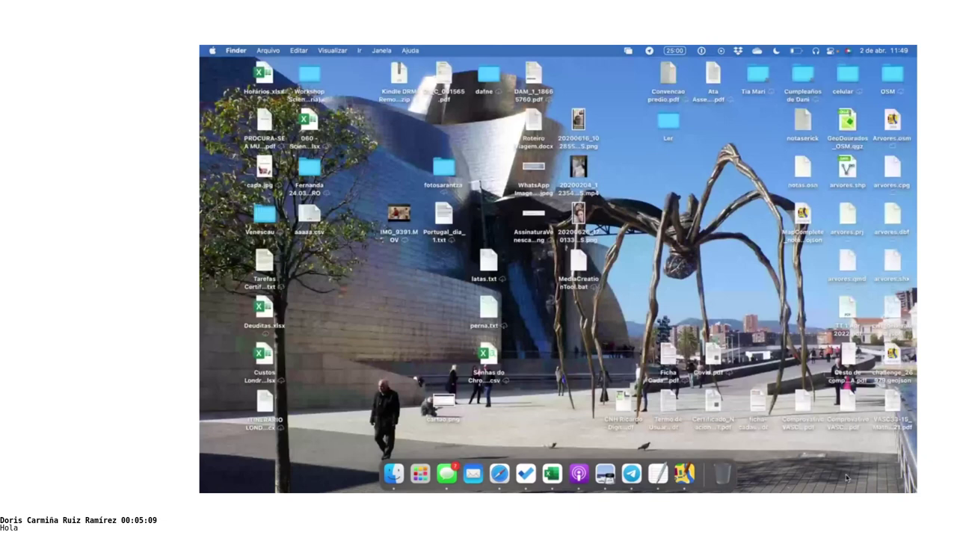
Remove the notas.osn and other existing data layers in JOSM
{"action": "left_click", "coordinate": [847, 479]}
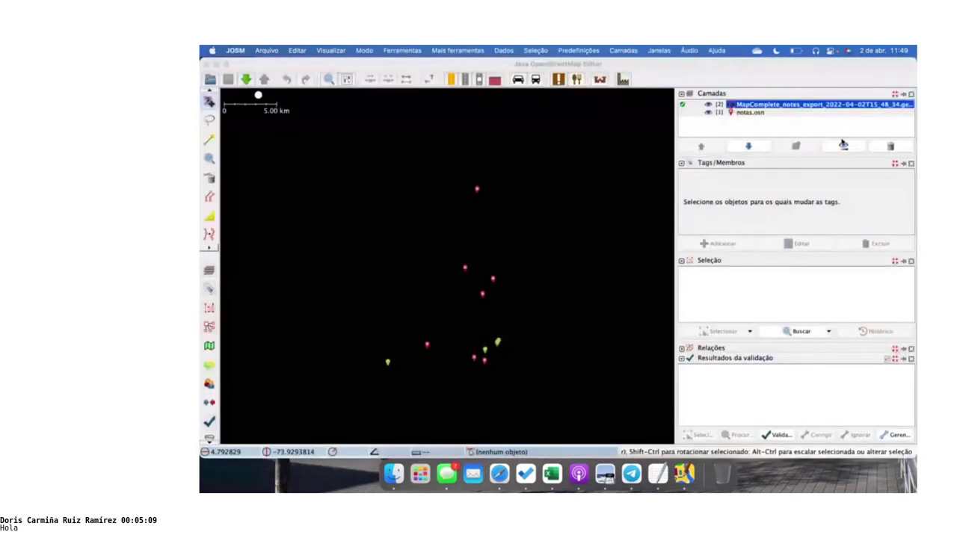
{"action": "left_click", "coordinate": [843, 144]}
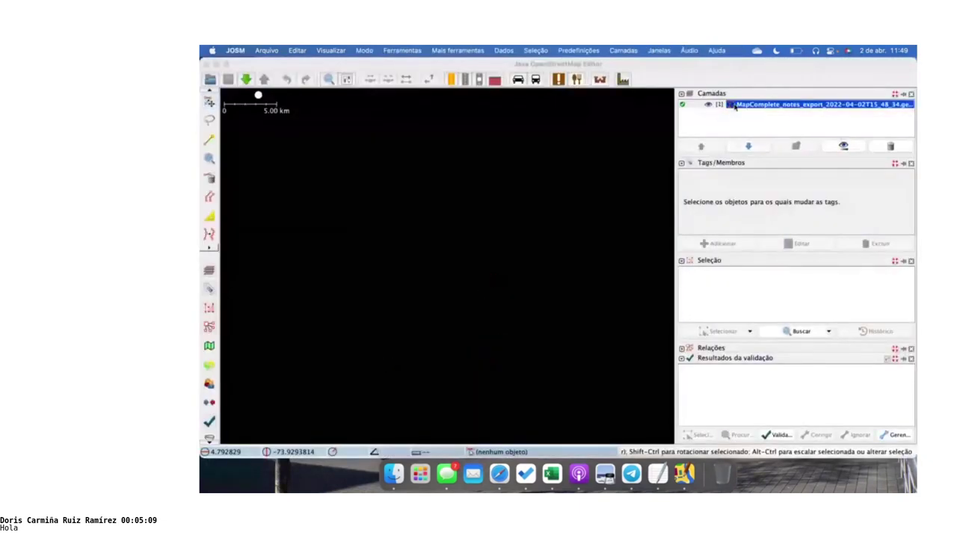
{"action": "right_click", "coordinate": [733, 105]}
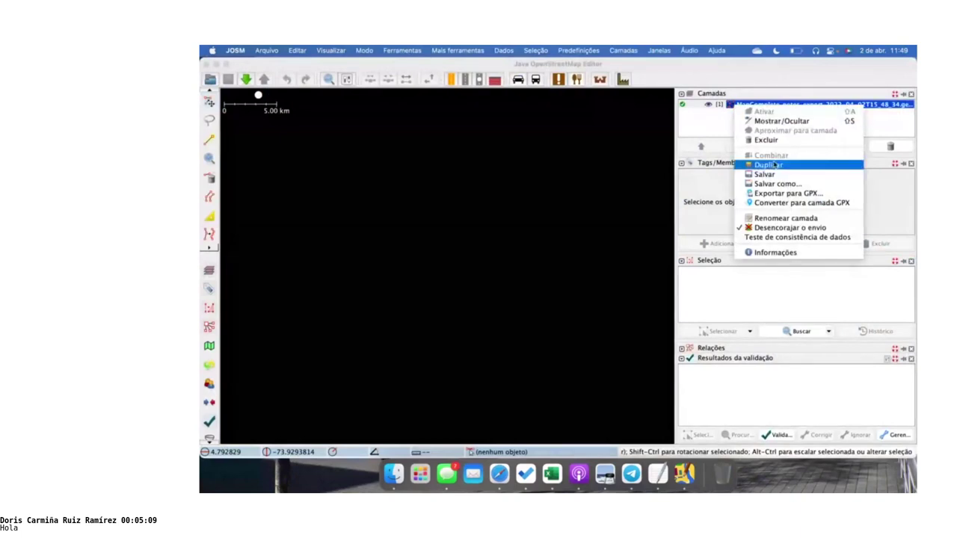
{"action": "left_click", "coordinate": [793, 124]}
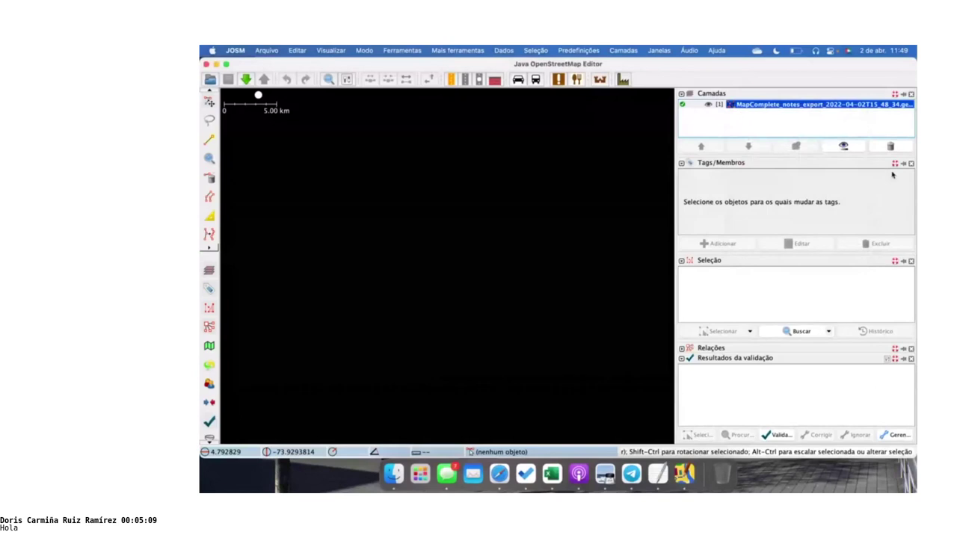
{"action": "left_click", "coordinate": [890, 146]}
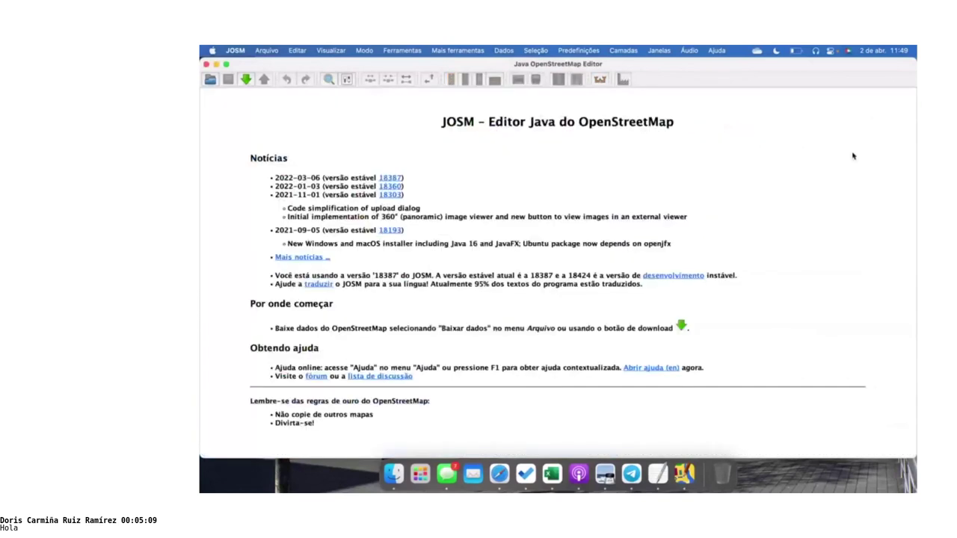
Open the MapComplete notes GeoJSON file from the desktop in JOSM
{"action": "key", "text": "super+Tab"}
{"action": "left_click", "coordinate": [800, 482]}
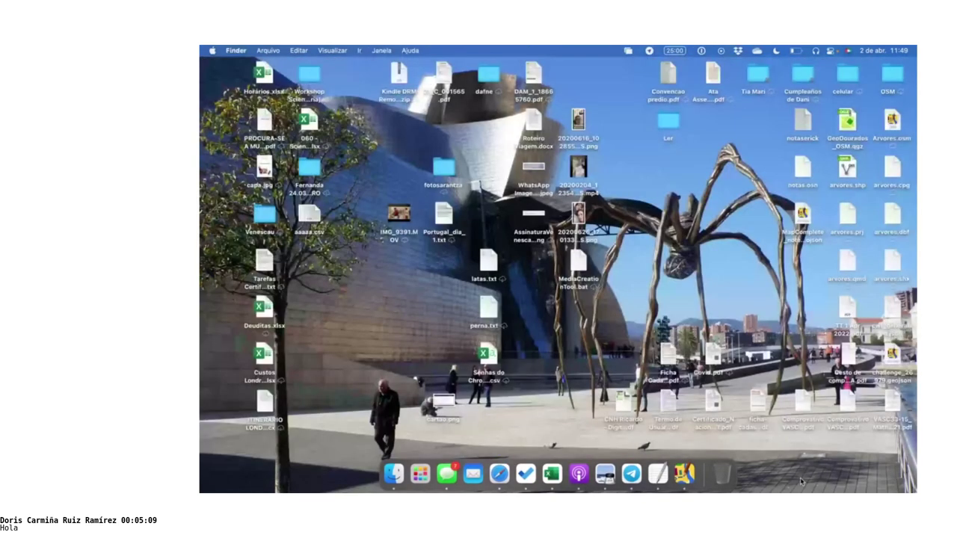
{"action": "left_click", "coordinate": [802, 215]}
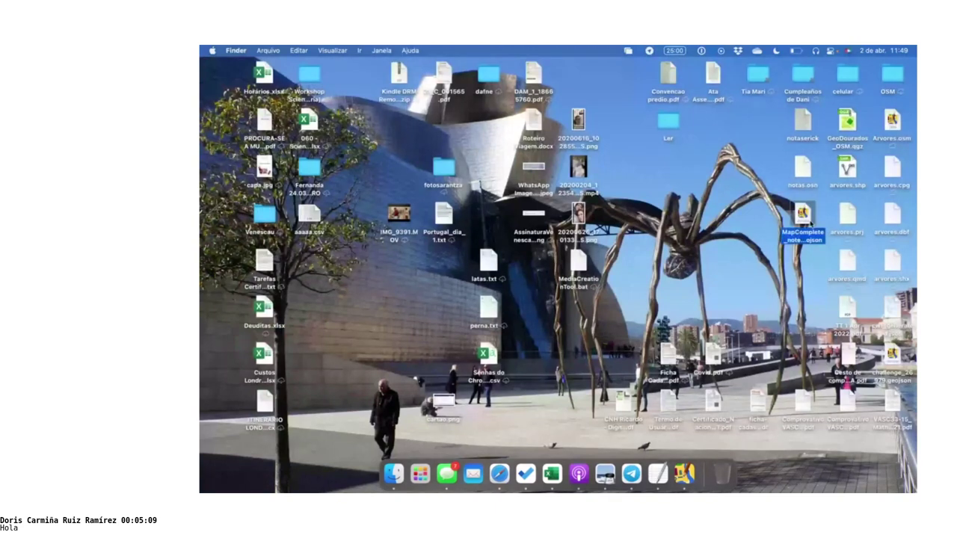
{"action": "double_click", "coordinate": [803, 215]}
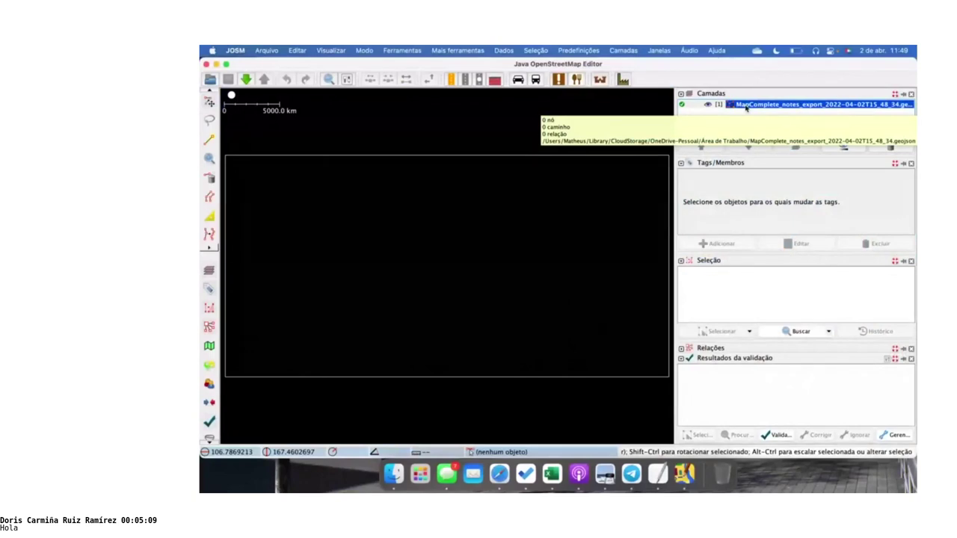
{"action": "key", "text": "alt+Tab"}
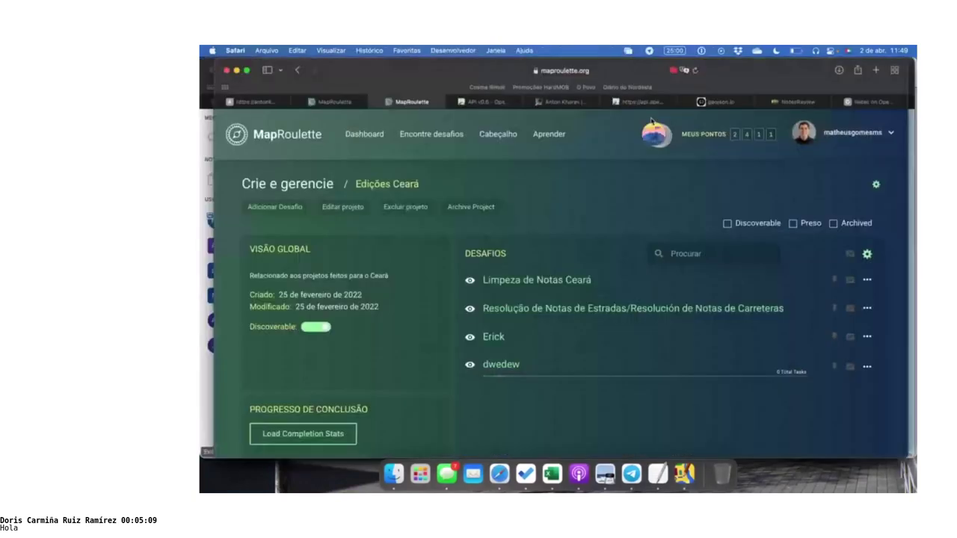
Look over MapComplete's Download visible data options, then minimise that browser window
{"action": "left_click", "coordinate": [859, 103]}
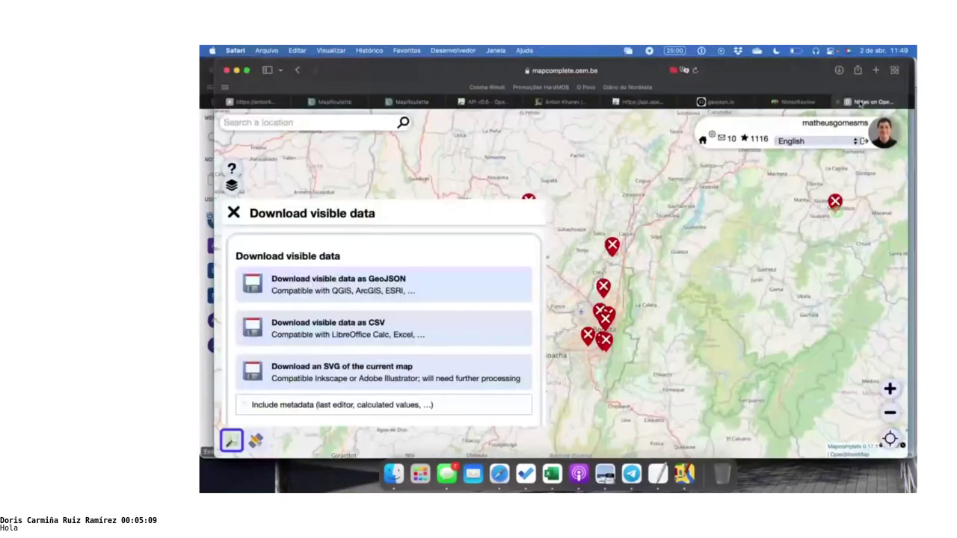
{"action": "scroll", "coordinate": [432, 320], "scroll_direction": "down", "scroll_amount": 2}
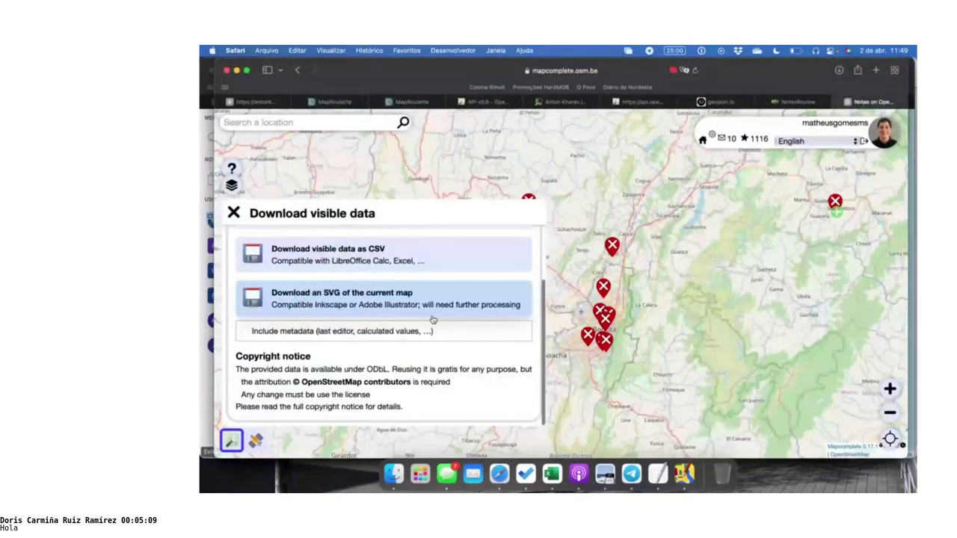
{"action": "scroll", "coordinate": [426, 299], "scroll_direction": "up", "scroll_amount": 2}
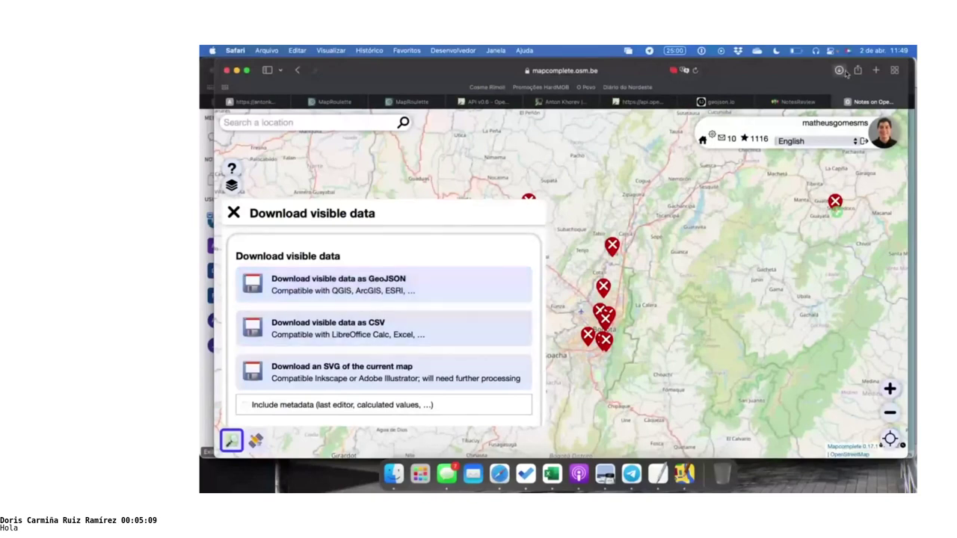
{"action": "left_click", "coordinate": [227, 70]}
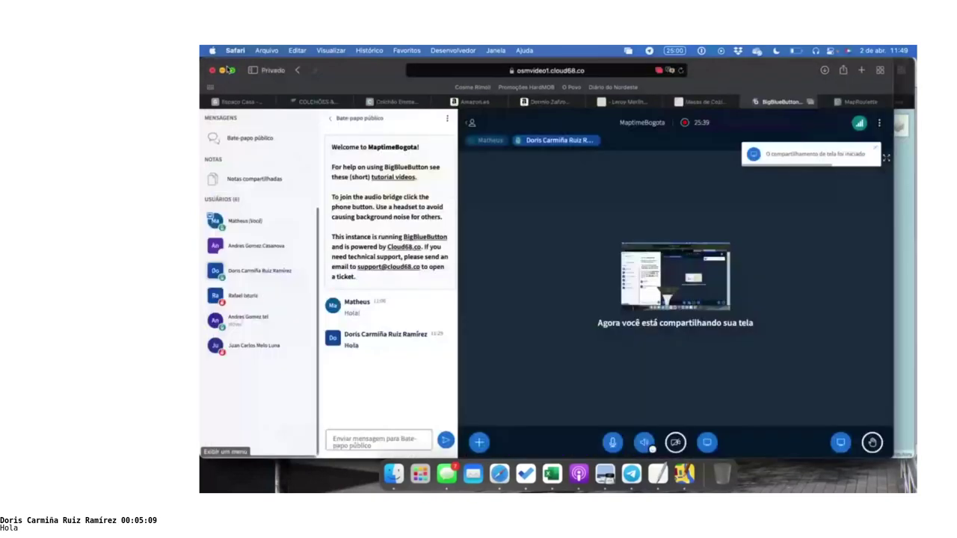
Minimise the private Safari window holding the BigBlueButton session
{"action": "left_click", "coordinate": [226, 69]}
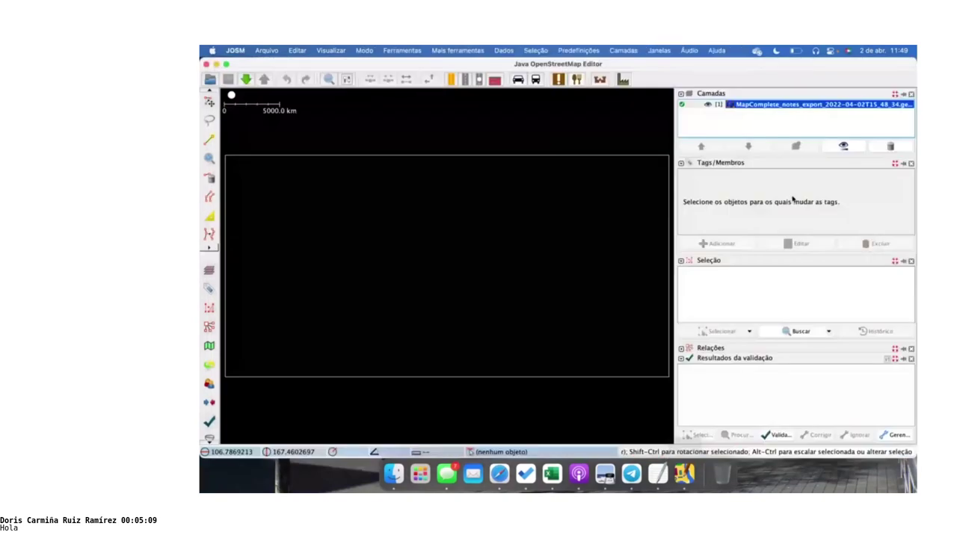
Load the MapComplete notes CSV into JOSM as a second layer with WGS84 Geográfico projection
{"action": "left_click", "coordinate": [226, 64]}
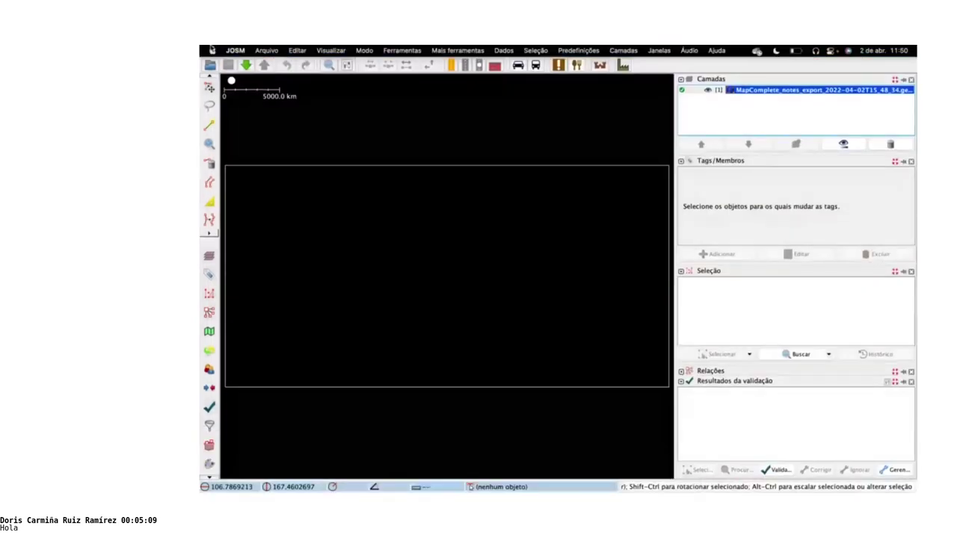
{"action": "left_click", "coordinate": [226, 64]}
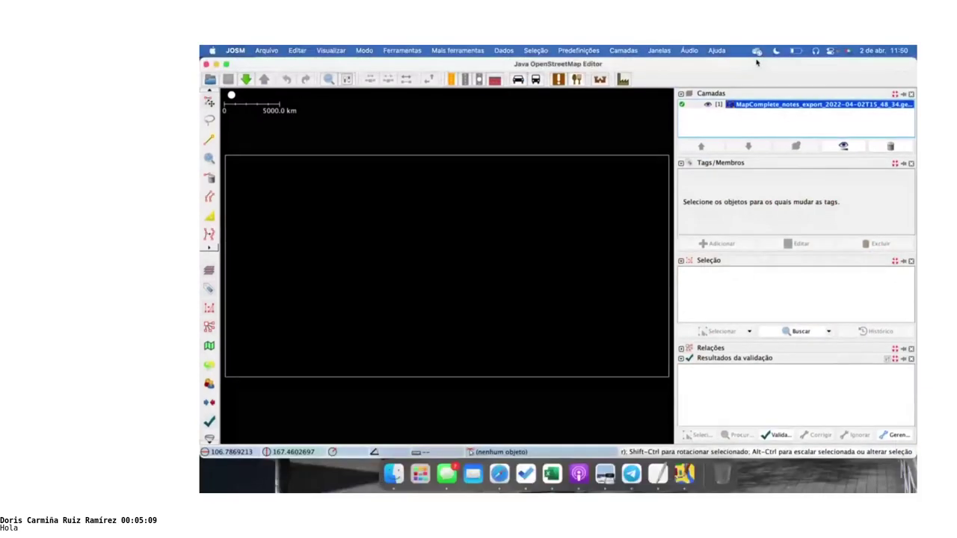
{"action": "left_click_drag", "start_coordinate": [757, 63], "coordinate": [587, 65]}
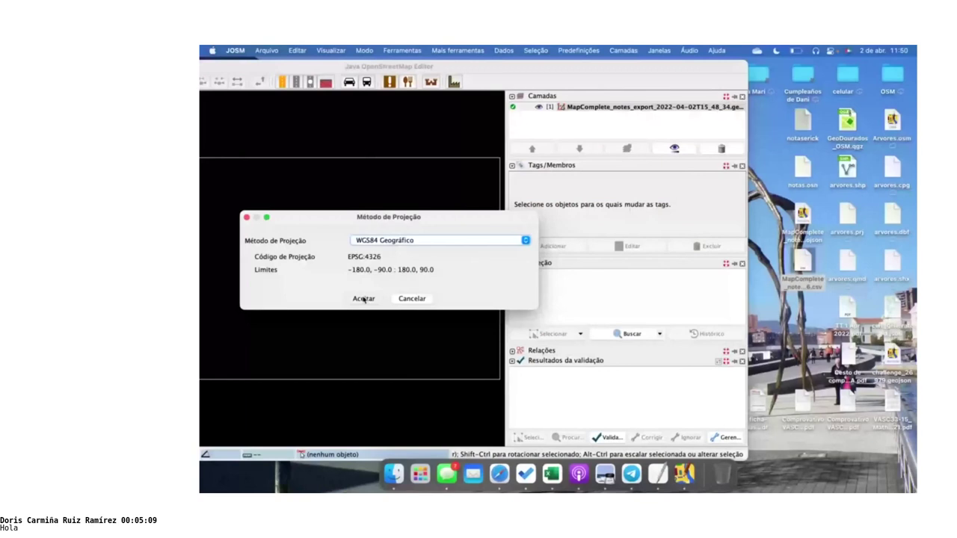
{"action": "left_click", "coordinate": [363, 299]}
{"action": "left_click", "coordinate": [792, 286]}
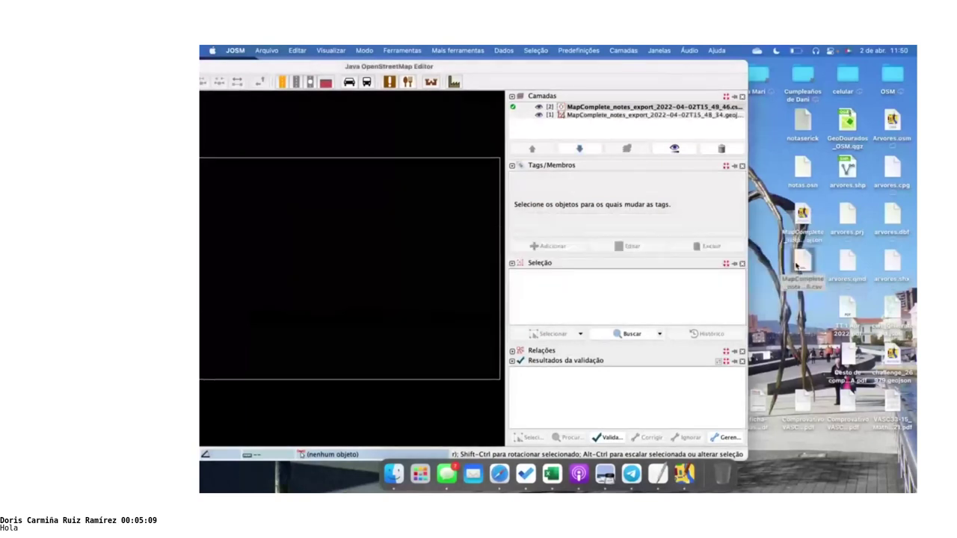
{"action": "key", "text": "alt+Tab"}
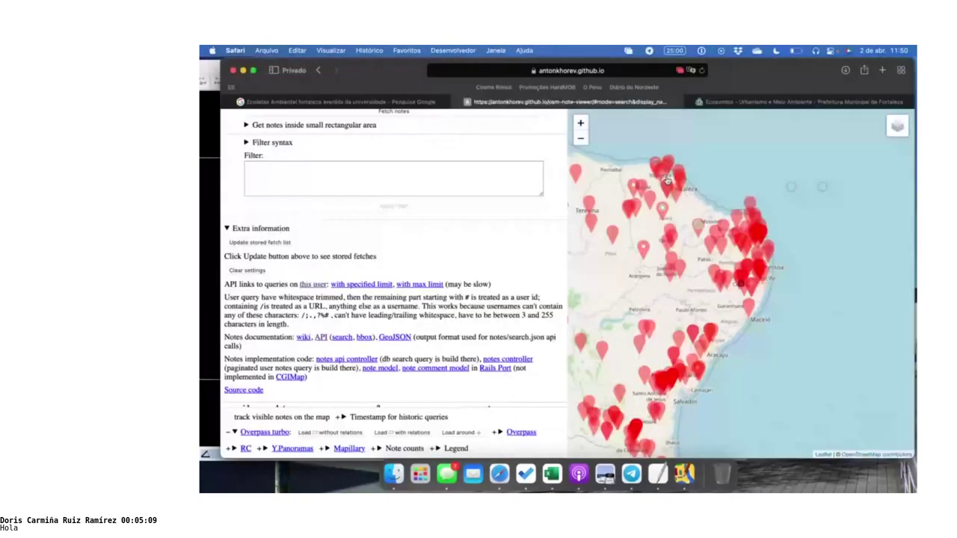
Switch from osm-note-viewer back to the MapComplete notes map in Safari
{"action": "key", "text": "alt+Tab"}
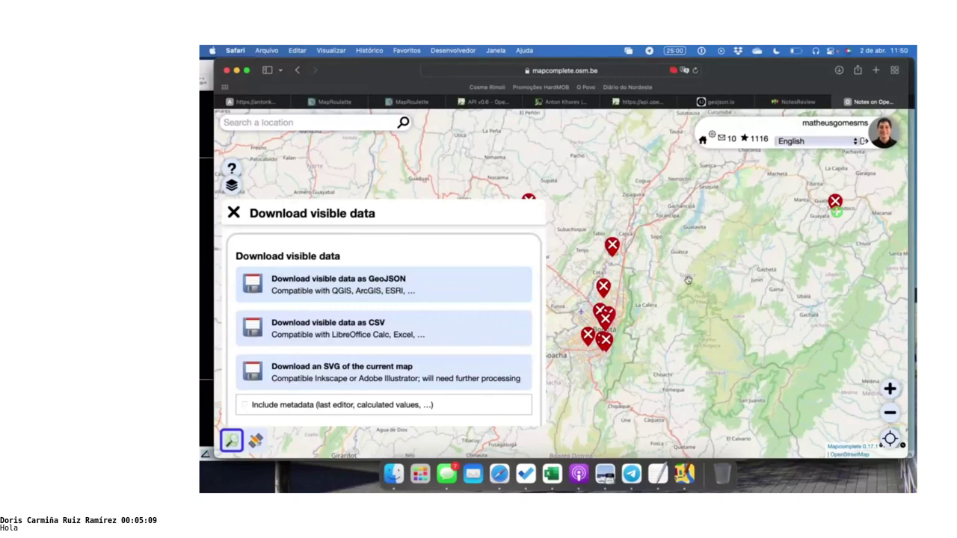
Close the download panel and zoom the map in on the area north of Manizales
{"action": "left_click", "coordinate": [890, 412]}
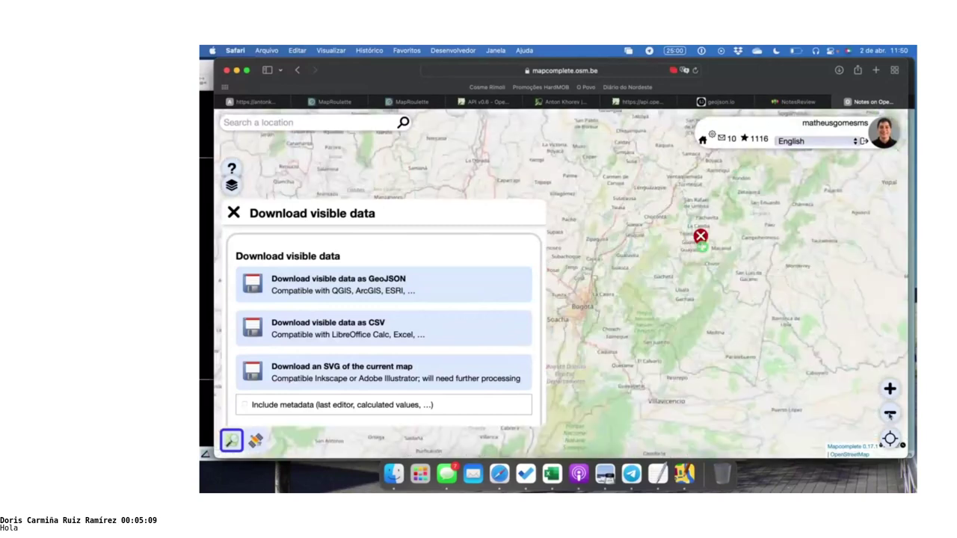
{"action": "left_click_drag", "start_coordinate": [574, 222], "coordinate": [693, 222]}
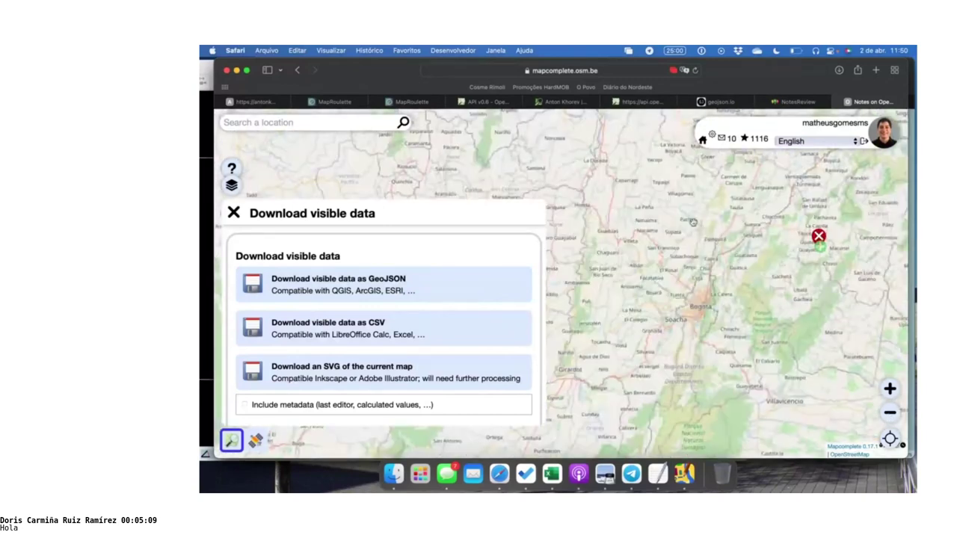
{"action": "left_click", "coordinate": [234, 213]}
{"action": "left_click", "coordinate": [457, 192]}
{"action": "left_click", "coordinate": [422, 185]}
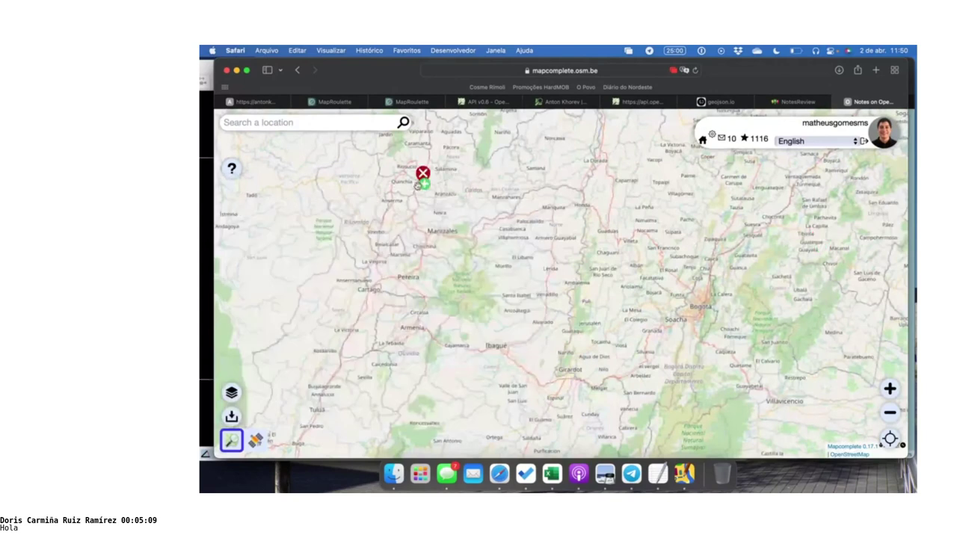
{"action": "double_click", "coordinate": [419, 186]}
{"action": "double_click", "coordinate": [386, 186]}
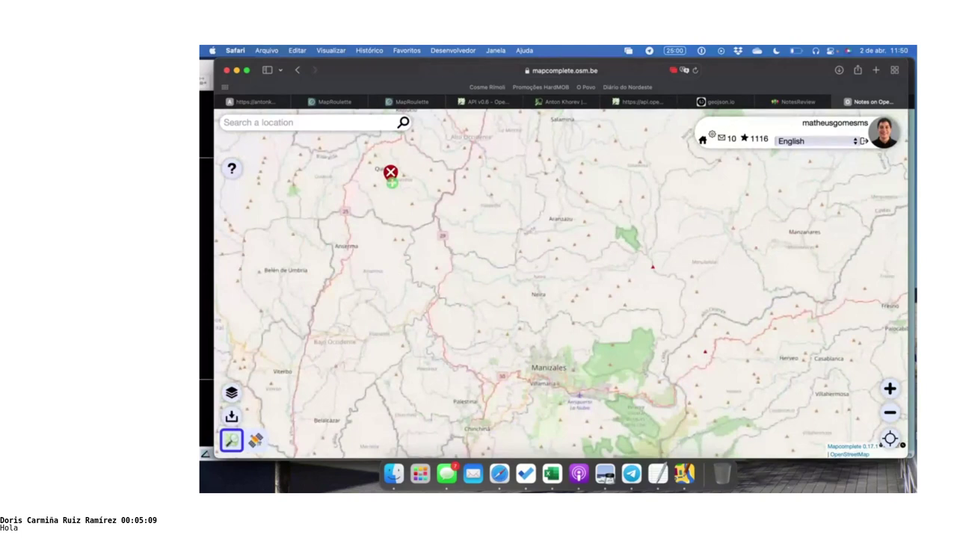
Zoom out, pan to Medellín and reopen the Download visible data options
{"action": "key", "text": "minus"}
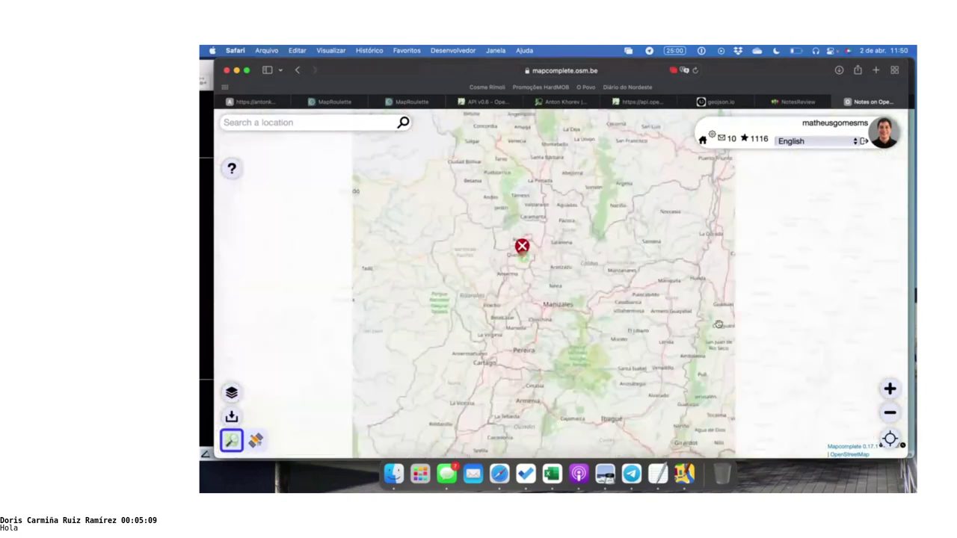
{"action": "left_click_drag", "start_coordinate": [604, 201], "coordinate": [613, 314]}
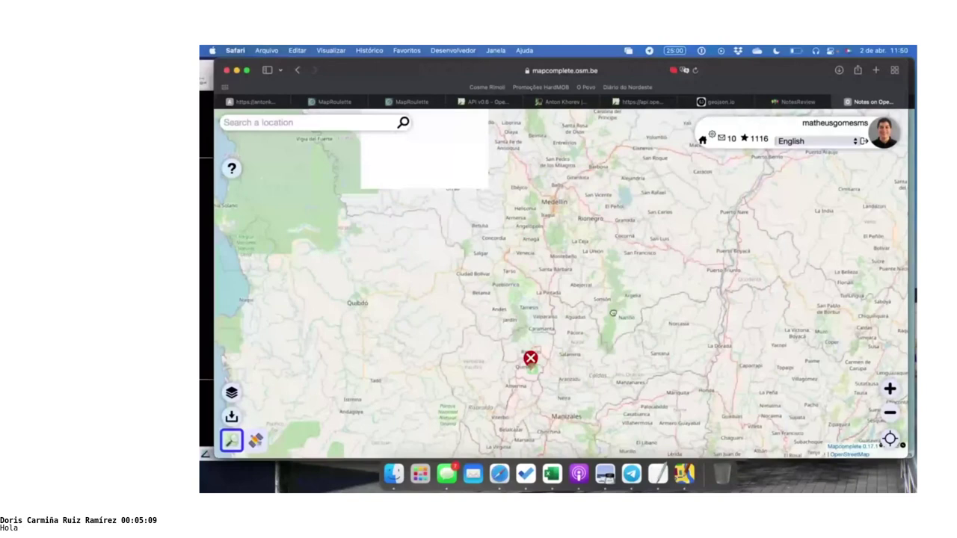
{"action": "scroll", "coordinate": [576, 270], "scroll_direction": "up", "scroll_amount": 5}
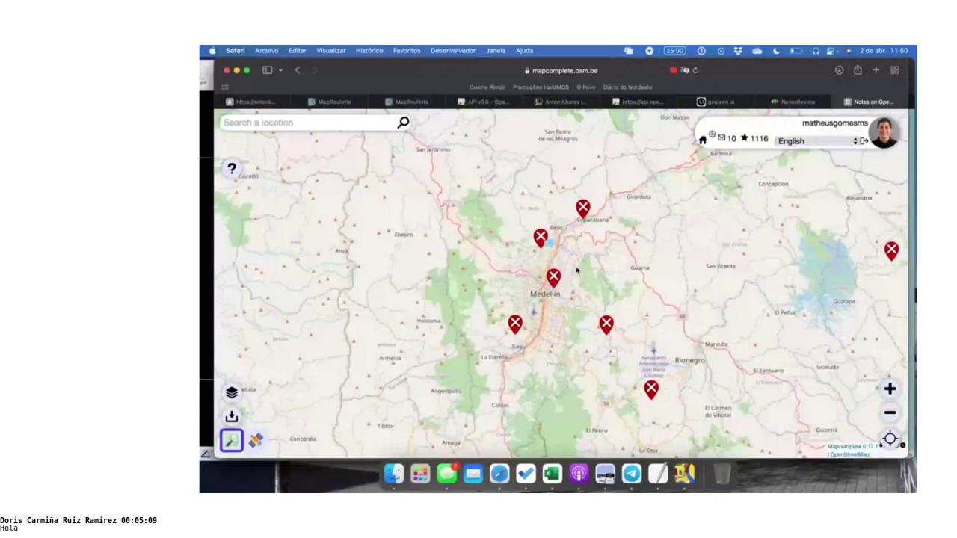
{"action": "scroll", "coordinate": [576, 270], "scroll_direction": "down", "scroll_amount": 3}
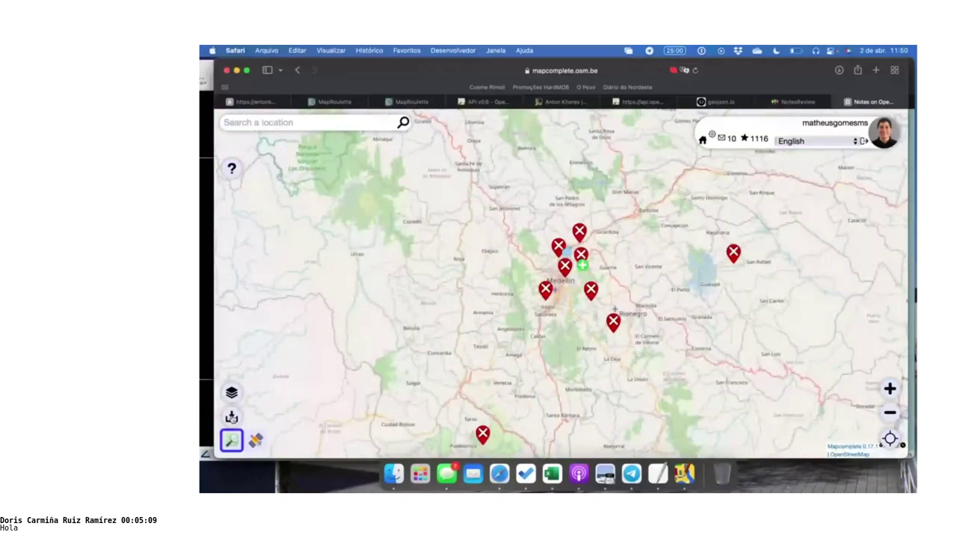
{"action": "left_click", "coordinate": [232, 417]}
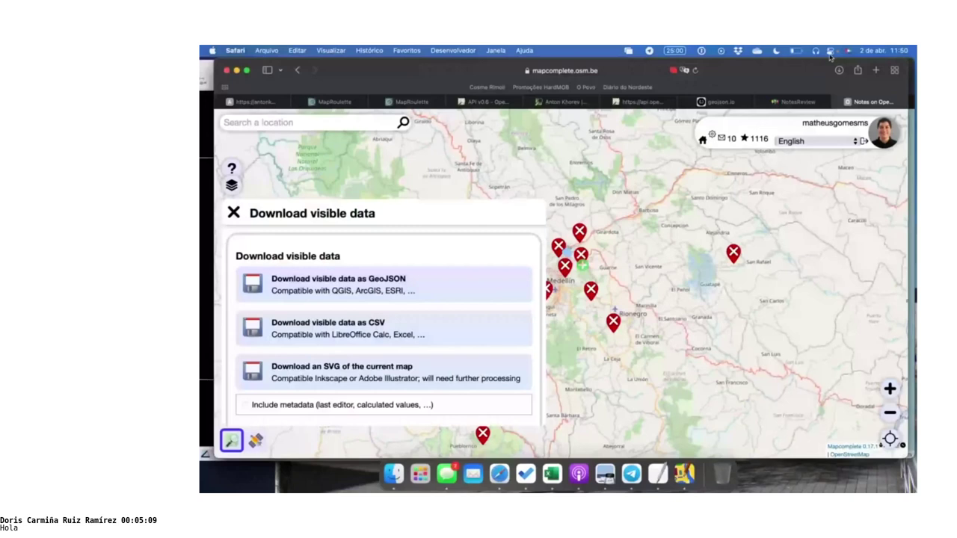
Check the new Medellín export layer in JOSM, then reload the MapComplete page in Safari
{"action": "key", "text": "super+h"}
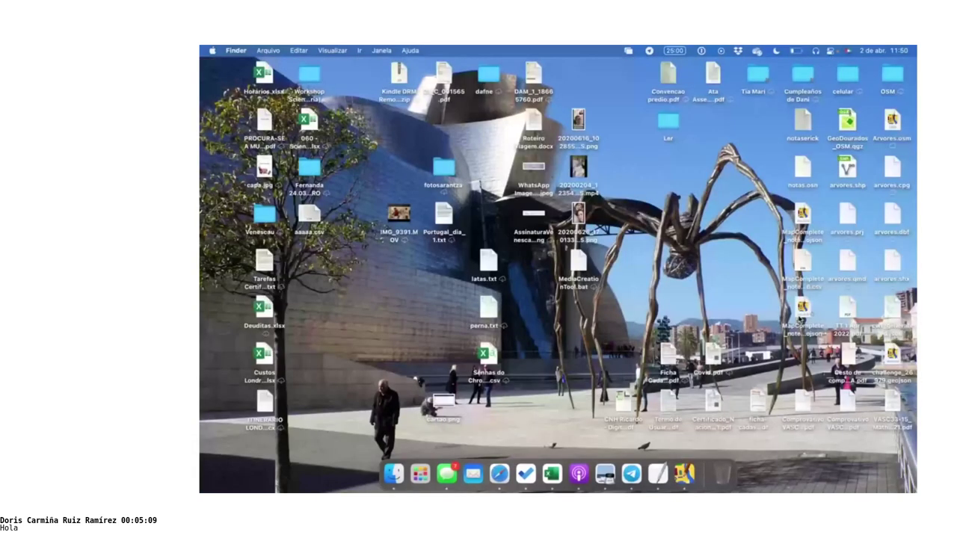
{"action": "key", "text": "super+Tab"}
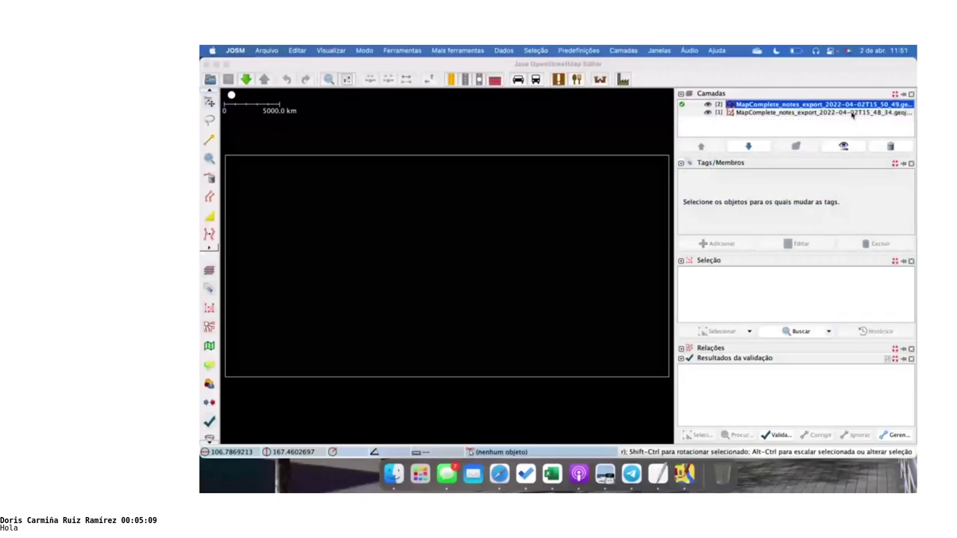
{"action": "key", "text": "super+Tab"}
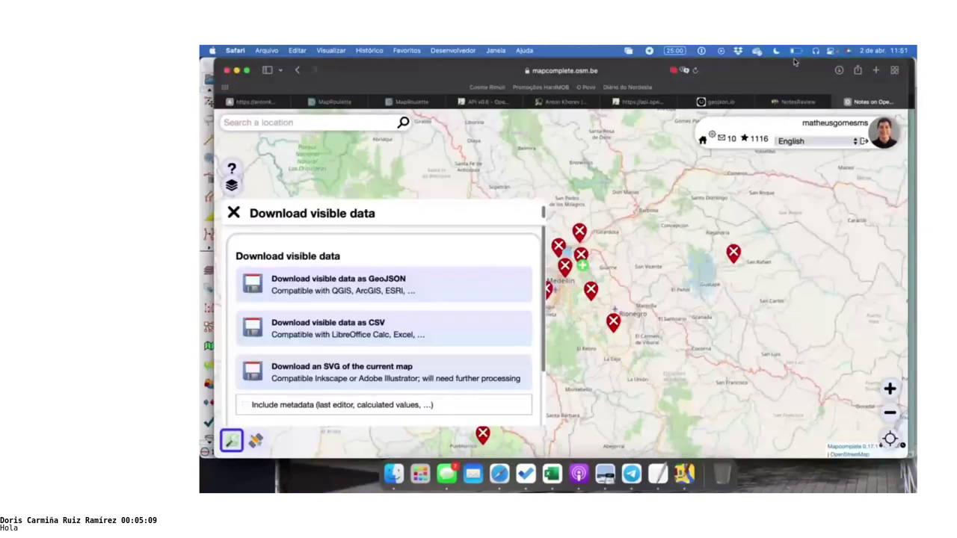
{"action": "left_click", "coordinate": [695, 71]}
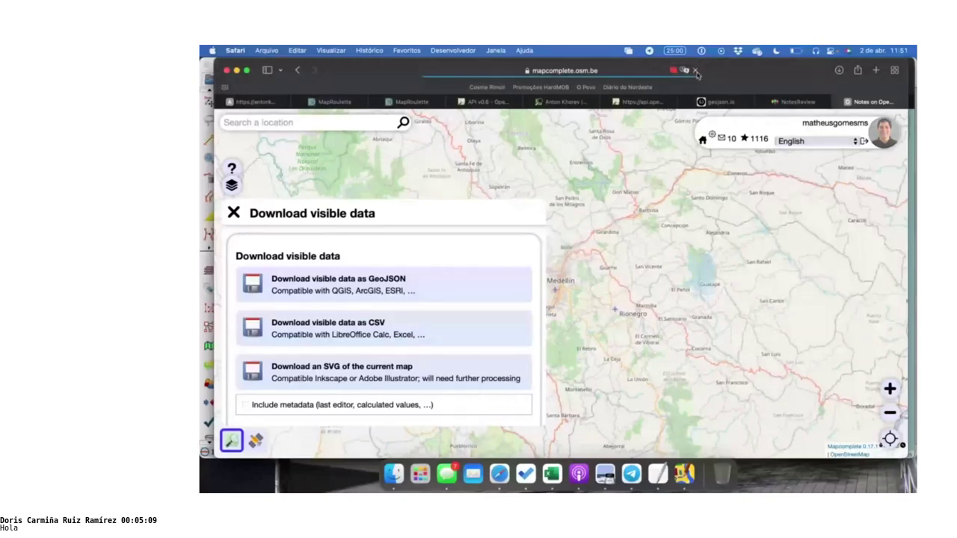
{"action": "left_click", "coordinate": [299, 122]}
Search MapComplete for 'fortaleza' to centre the notes map on Fortaleza
{"action": "type", "text": "fortaleza"}
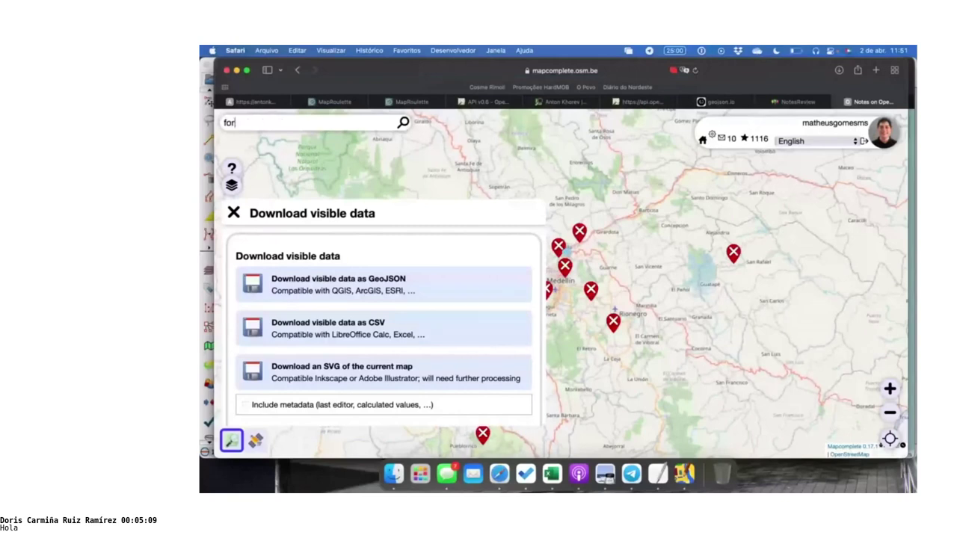
{"action": "key", "text": "super+a"}
{"action": "key", "text": "BackSpace"}
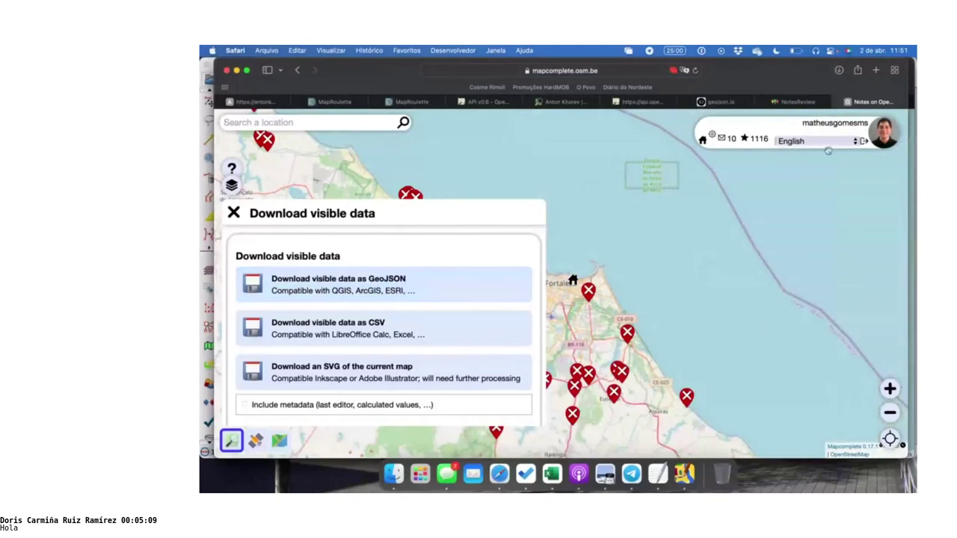
Open the newest MapComplete_notes_export GeoJSON from Safari Downloads in JOSM
{"action": "left_click", "coordinate": [834, 70]}
{"action": "left_click", "coordinate": [834, 69]}
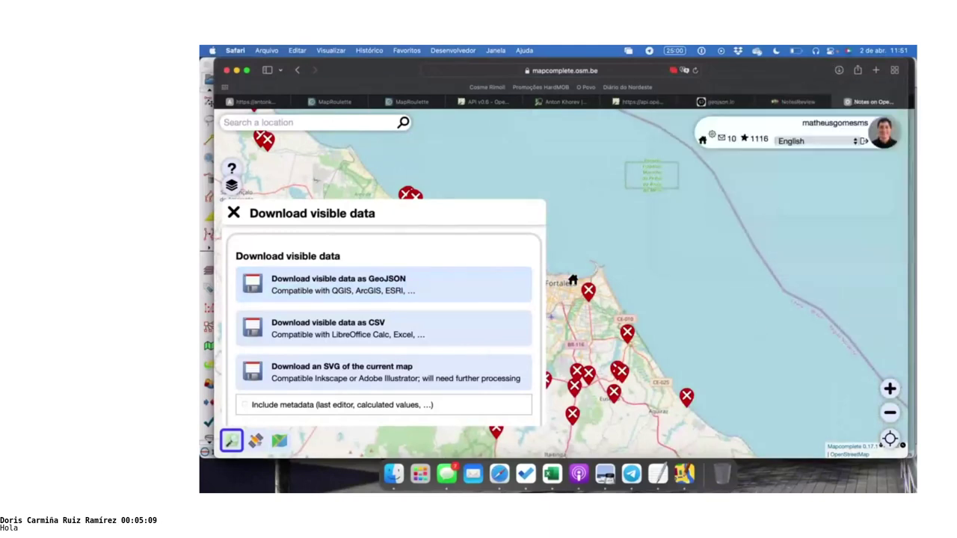
{"action": "left_click", "coordinate": [779, 478]}
{"action": "left_click", "coordinate": [838, 71]}
{"action": "double_click", "coordinate": [830, 123]}
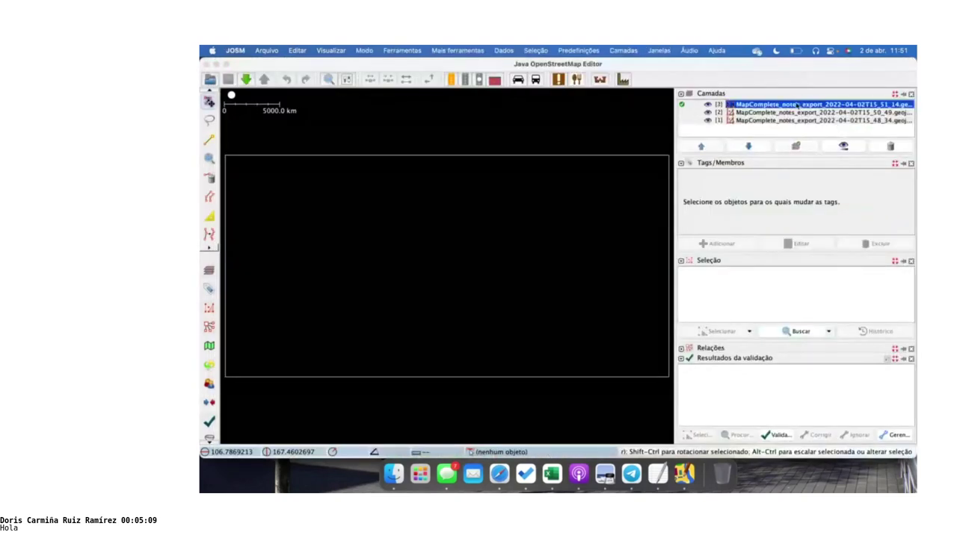
Zoom JOSM to layer [3] via Aproximar para camada, select layer [2], then return to Safari
{"action": "right_click", "coordinate": [798, 105]}
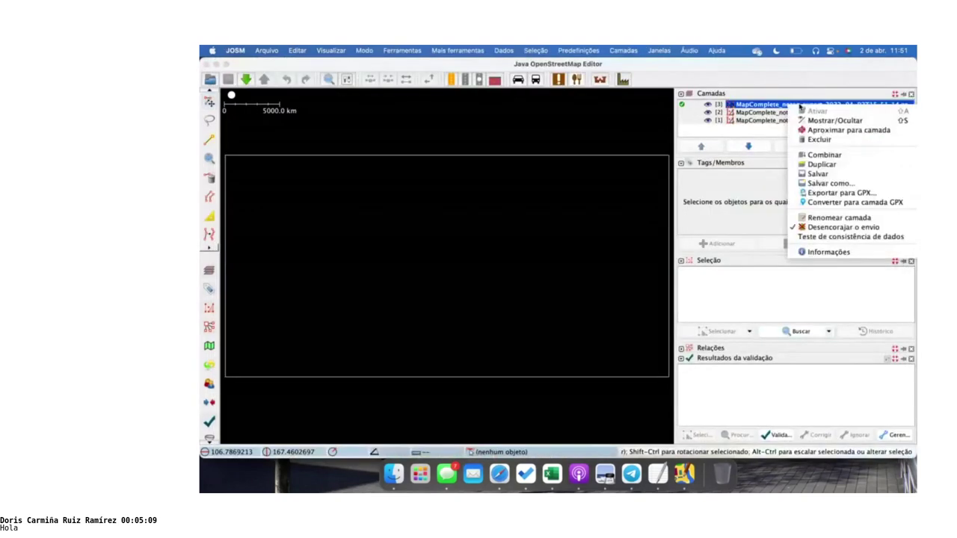
{"action": "left_click", "coordinate": [844, 130]}
{"action": "left_click", "coordinate": [846, 112]}
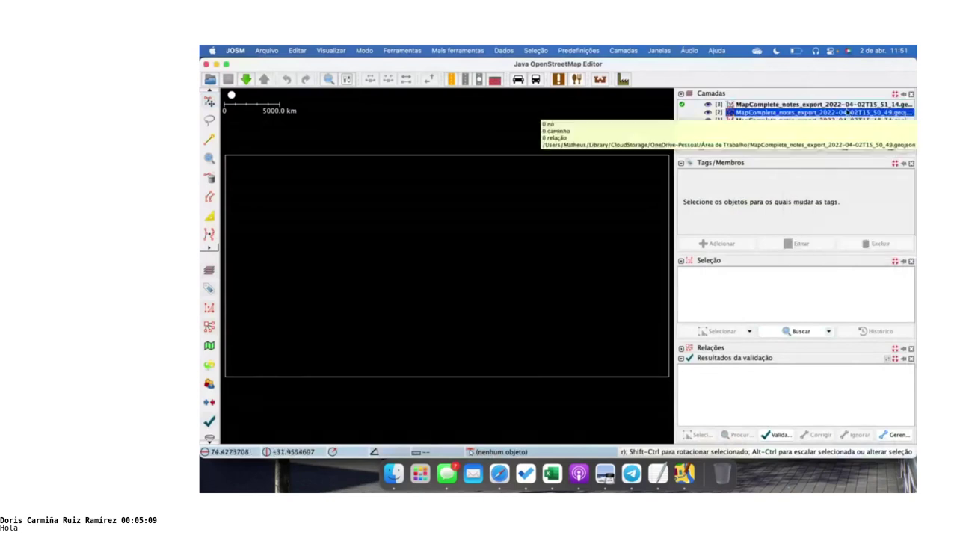
{"action": "key", "text": "super+Tab"}
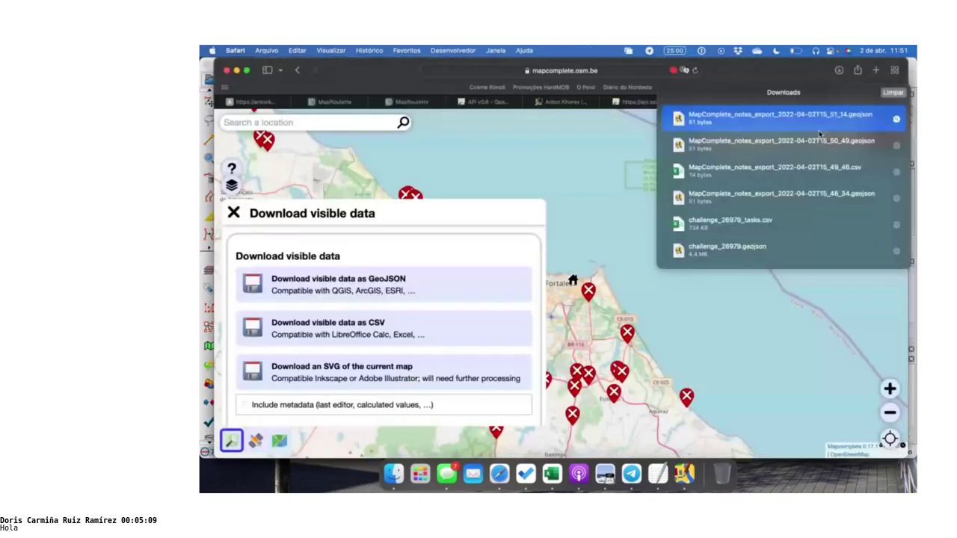
Remove the filter parameters from the notes page URL and reload it
{"action": "left_click", "coordinate": [610, 72]}
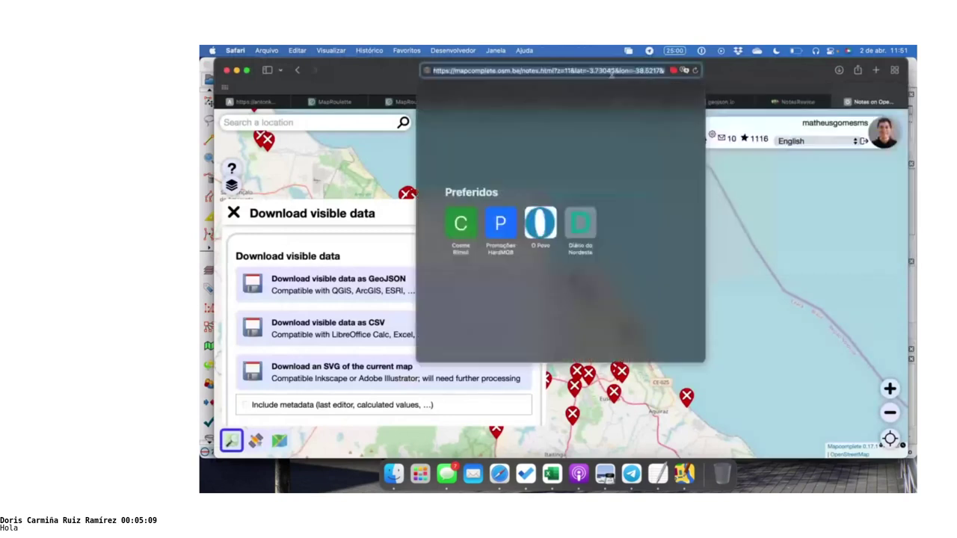
{"action": "key", "text": "Right"}
{"action": "key", "text": "BackSpace"}
{"action": "key", "text": "BackSpace"}
{"action": "key", "text": "BackSpace"}
{"action": "key", "text": "BackSpace"}
{"action": "key", "text": "BackSpace"}
{"action": "key", "text": "BackSpace"}
{"action": "key", "text": "BackSpace"}
{"action": "key", "text": "BackSpace"}
{"action": "key", "text": "BackSpace"}
{"action": "key", "text": "BackSpace"}
{"action": "key", "text": "BackSpace"}
{"action": "key", "text": "BackSpace"}
{"action": "key", "text": "BackSpace"}
{"action": "key", "text": "BackSpace"}
{"action": "key", "text": "BackSpace"}
{"action": "key", "text": "BackSpace"}
{"action": "key", "text": "BackSpace"}
{"action": "key", "text": "BackSpace"}
{"action": "key", "text": "BackSpace"}
{"action": "key", "text": "BackSpace"}
{"action": "key", "text": "BackSpace"}
{"action": "key", "text": "BackSpace"}
{"action": "key", "text": "BackSpace"}
{"action": "key", "text": "BackSpace"}
{"action": "key", "text": "BackSpace"}
{"action": "key", "text": "BackSpace"}
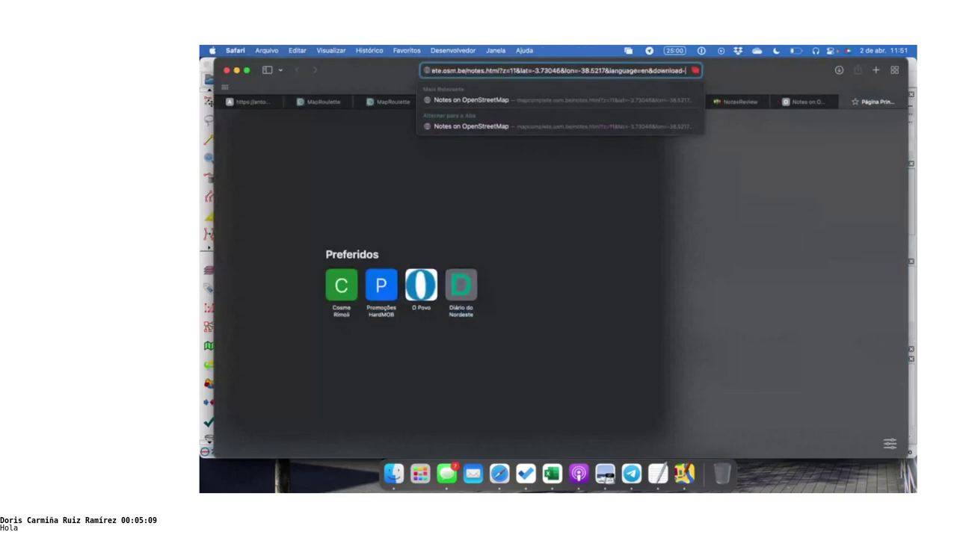
{"action": "key", "text": "BackSpace"}
{"action": "key", "text": "BackSpace"}
{"action": "key", "text": "BackSpace"}
{"action": "key", "text": "BackSpace"}
{"action": "key", "text": "BackSpace"}
{"action": "key", "text": "BackSpace"}
{"action": "key", "text": "BackSpace"}
{"action": "key", "text": "BackSpace"}
{"action": "key", "text": "BackSpace"}
{"action": "key", "text": "BackSpace"}
{"action": "key", "text": "BackSpace"}
{"action": "key", "text": "BackSpace"}
{"action": "key", "text": "BackSpace"}
{"action": "key", "text": "BackSpace"}
{"action": "key", "text": "BackSpace"}
{"action": "key", "text": "BackSpace"}
{"action": "key", "text": "BackSpace"}
{"action": "key", "text": "BackSpace"}
{"action": "key", "text": "BackSpace"}
{"action": "key", "text": "BackSpace"}
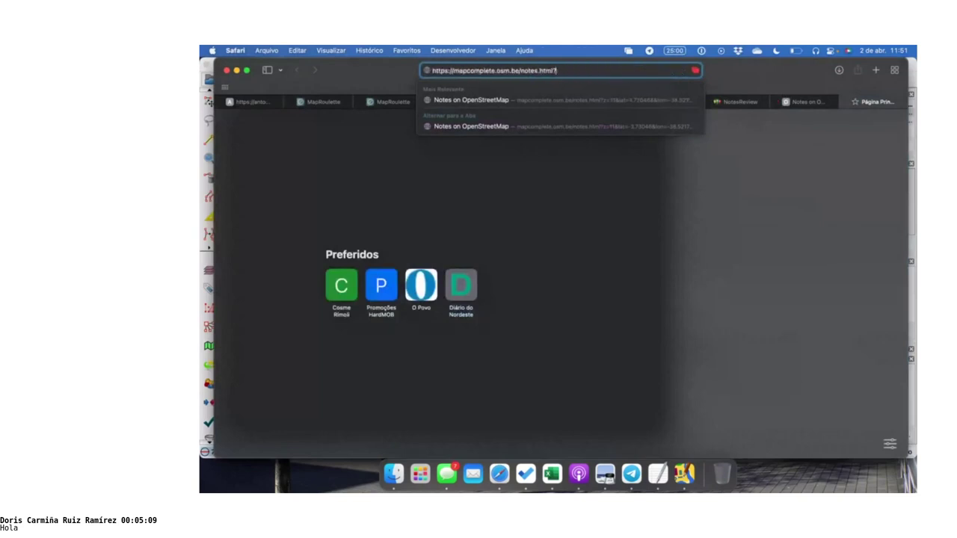
{"action": "key", "text": "Return"}
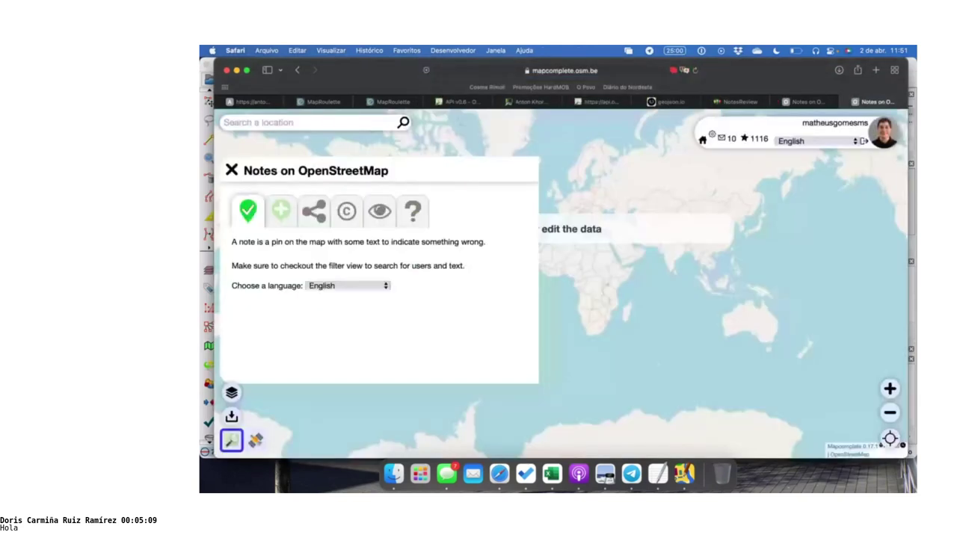
Go to Fortaleza and download the visible notes as GeoJSON, then view Safari Downloads
{"action": "left_click", "coordinate": [314, 127]}
{"action": "type", "text": "fortaleza"}
{"action": "key", "text": "Return"}
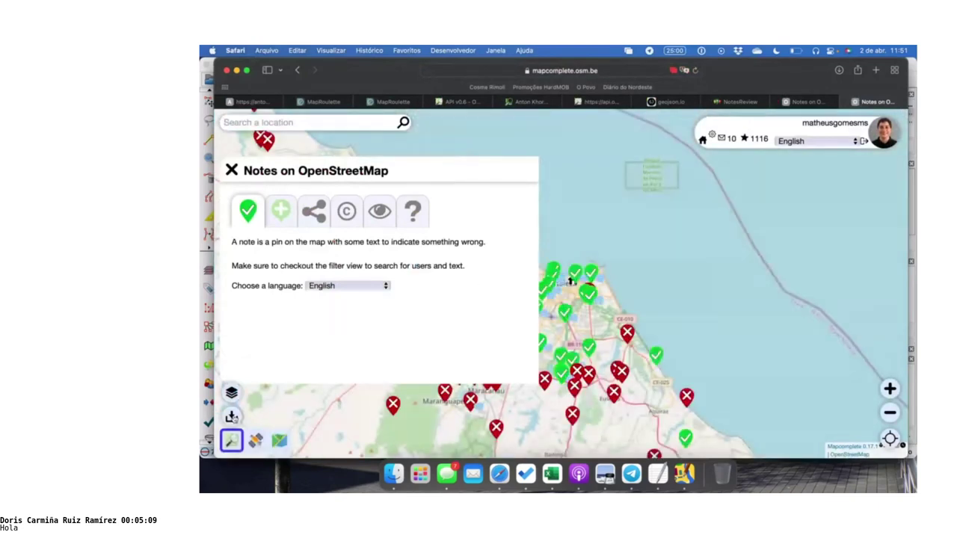
{"action": "left_click", "coordinate": [232, 417]}
{"action": "left_click", "coordinate": [339, 296]}
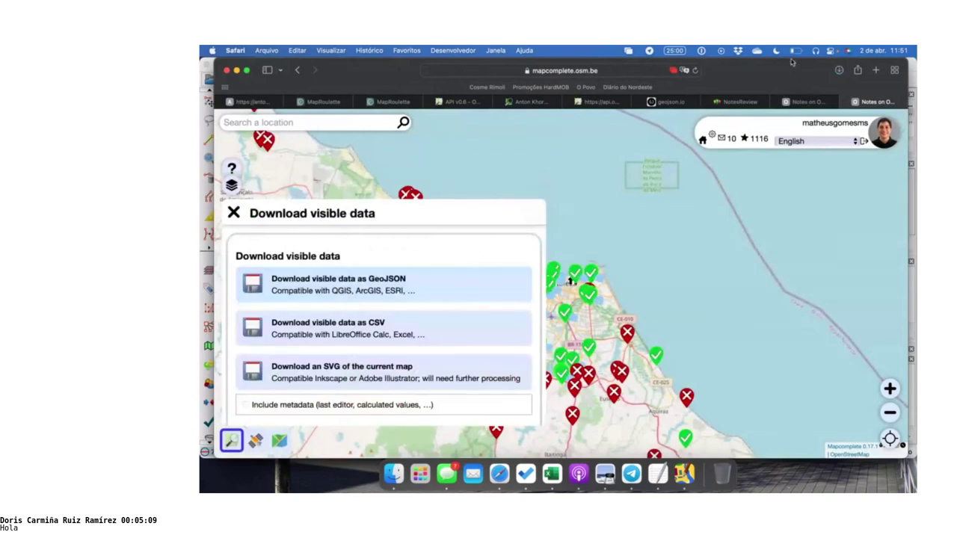
{"action": "left_click", "coordinate": [839, 71]}
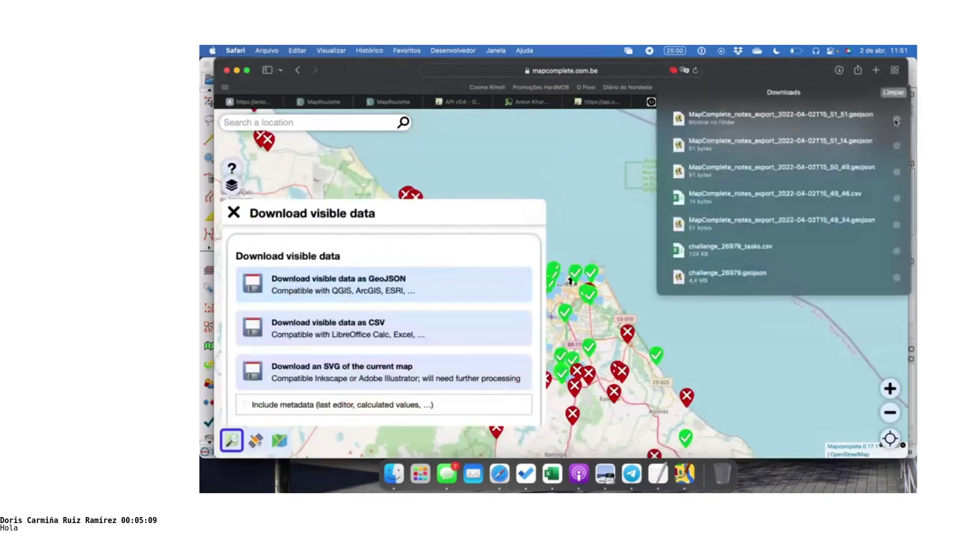
Open the 15_51_51 export in JOSM and delete older layers [3]–[1], then return to Safari
{"action": "double_click", "coordinate": [860, 116]}
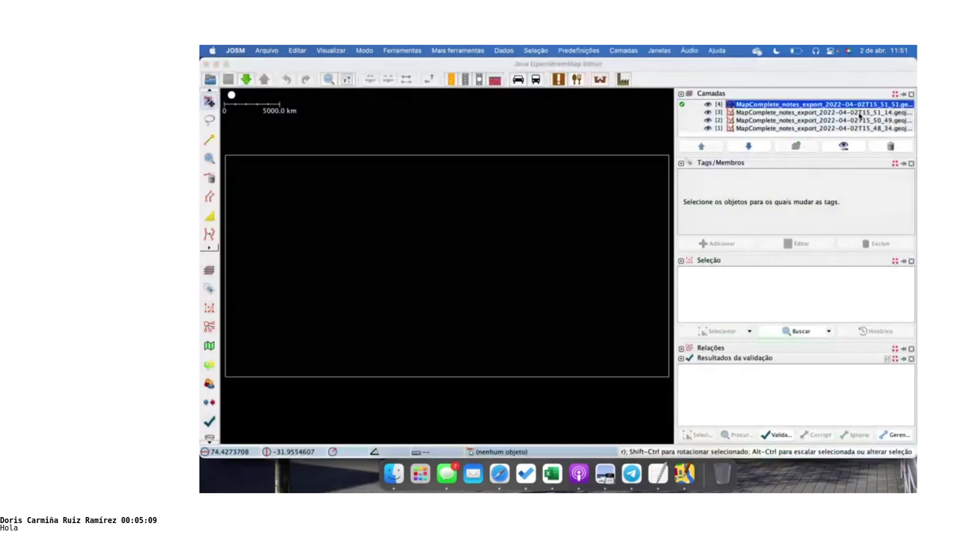
{"action": "left_click", "coordinate": [836, 112]}
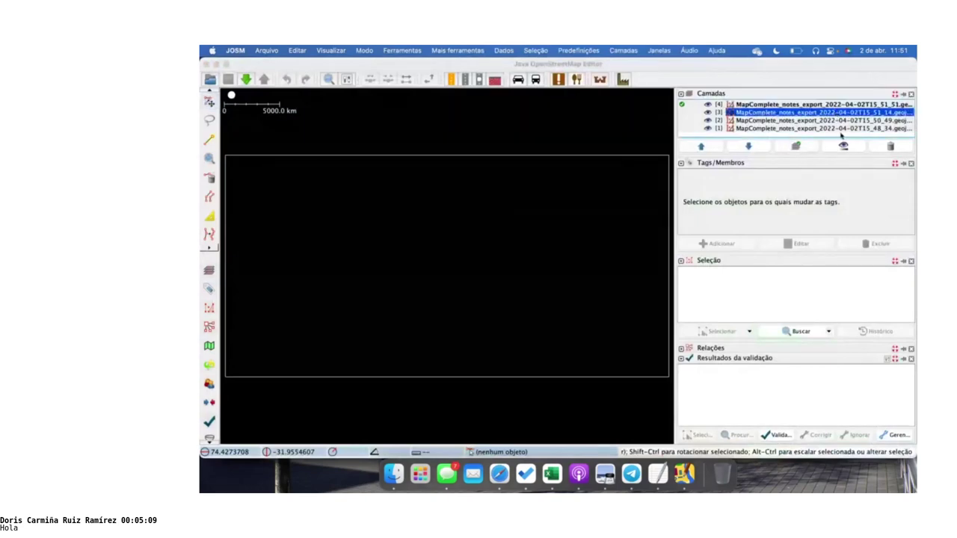
{"action": "left_click", "coordinate": [840, 129], "text": "shift"}
{"action": "left_click", "coordinate": [890, 148]}
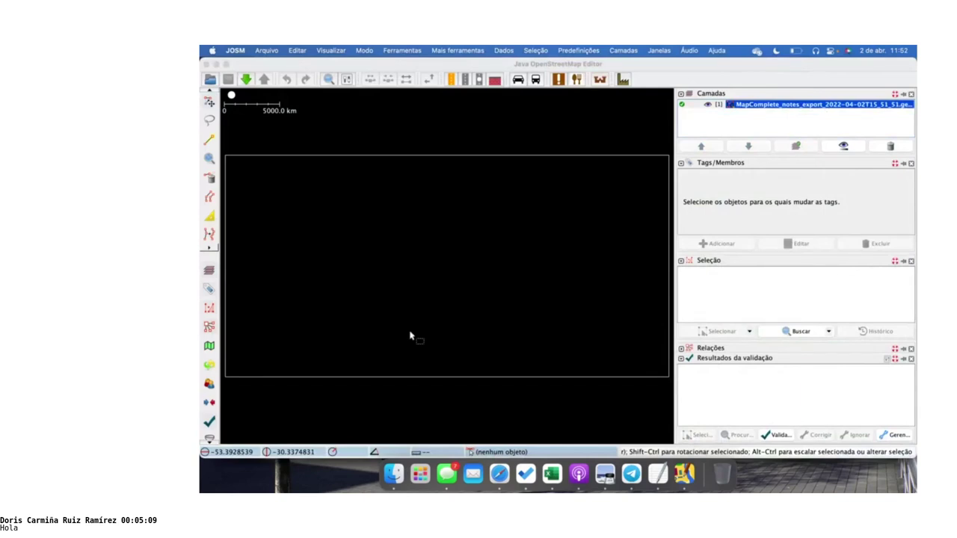
{"action": "key", "text": "alt+Tab"}
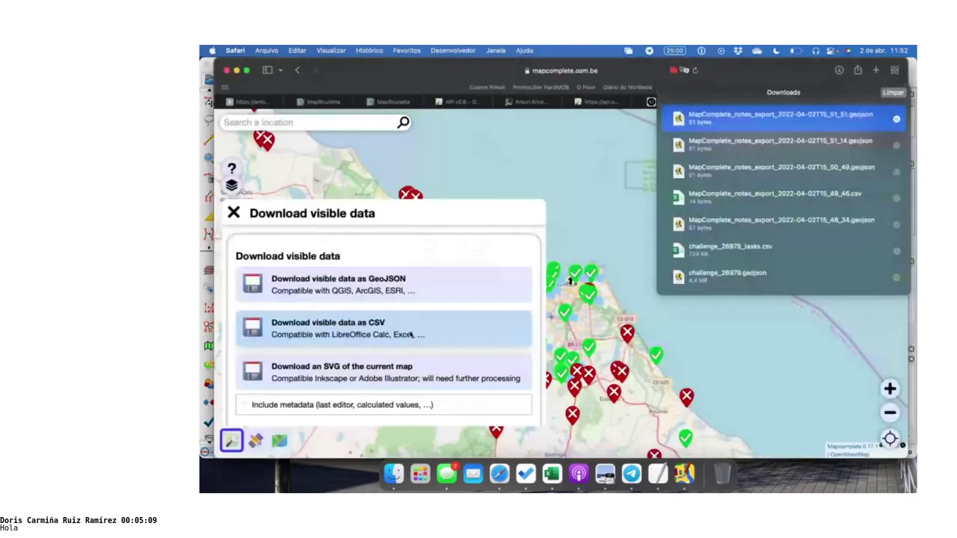
Select the entire Safari page address for replacement, then switch windows
{"action": "left_click", "coordinate": [514, 72]}
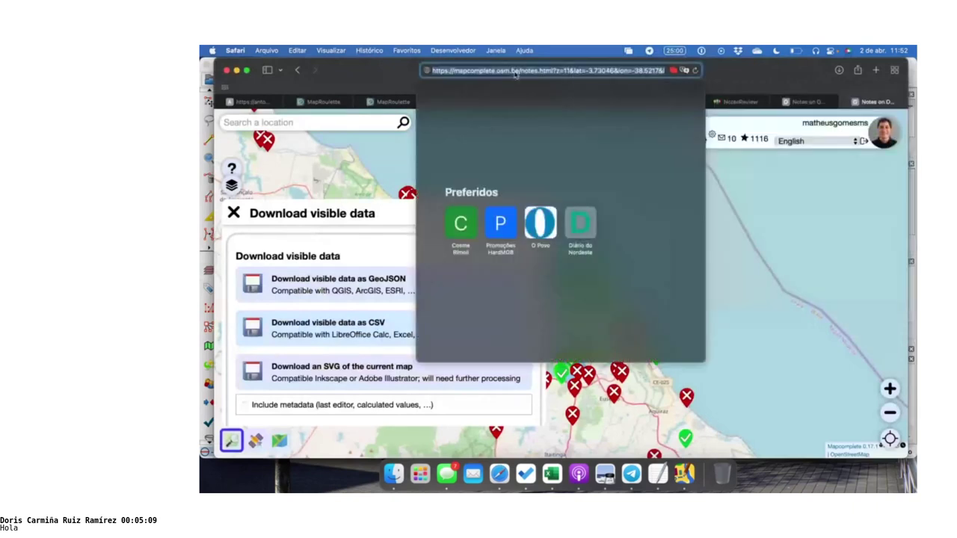
{"action": "left_click", "coordinate": [550, 71]}
{"action": "key", "text": "super+a"}
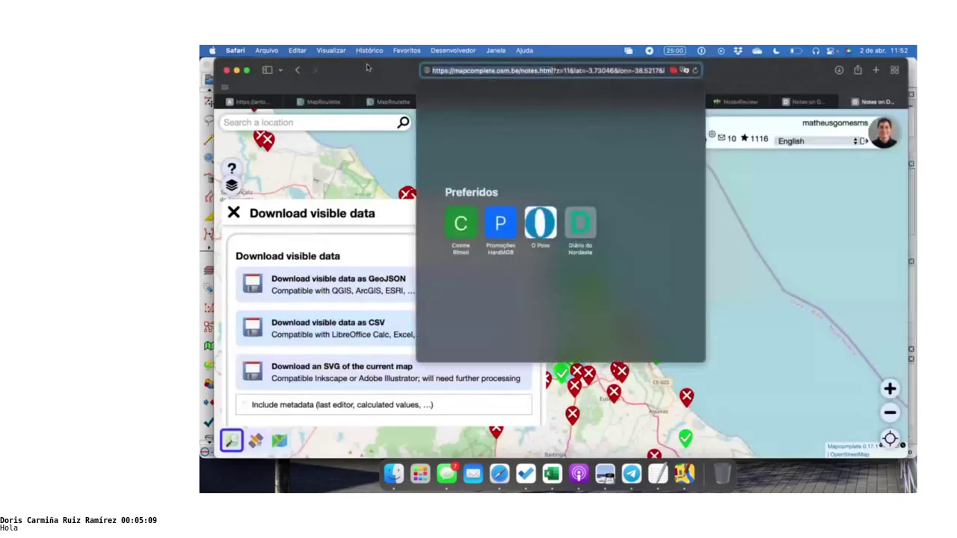
{"action": "key", "text": "alt+Tab"}
{"action": "key", "text": "alt+Tab"}
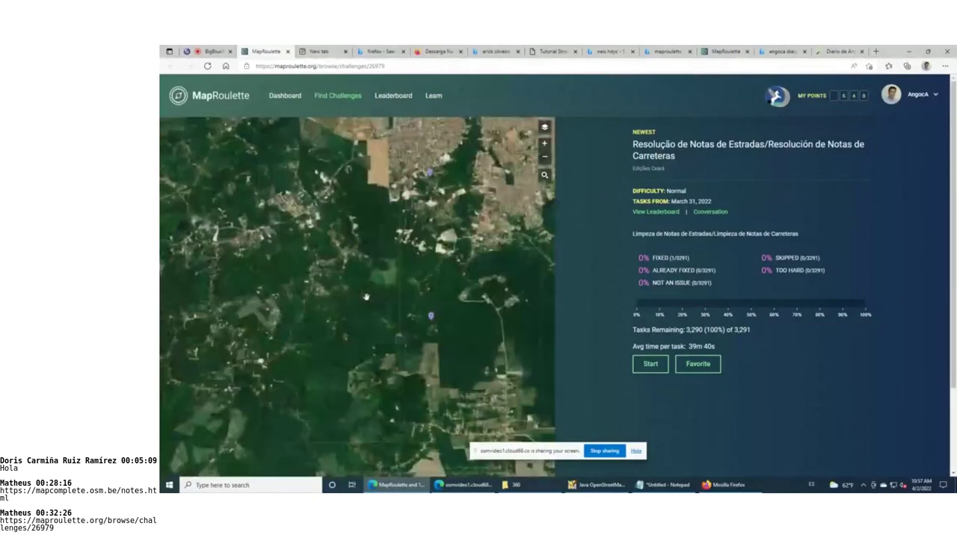
Start a road-note task, review its instructions and note comment, and edit it in JOSM
{"action": "left_click", "coordinate": [426, 318]}
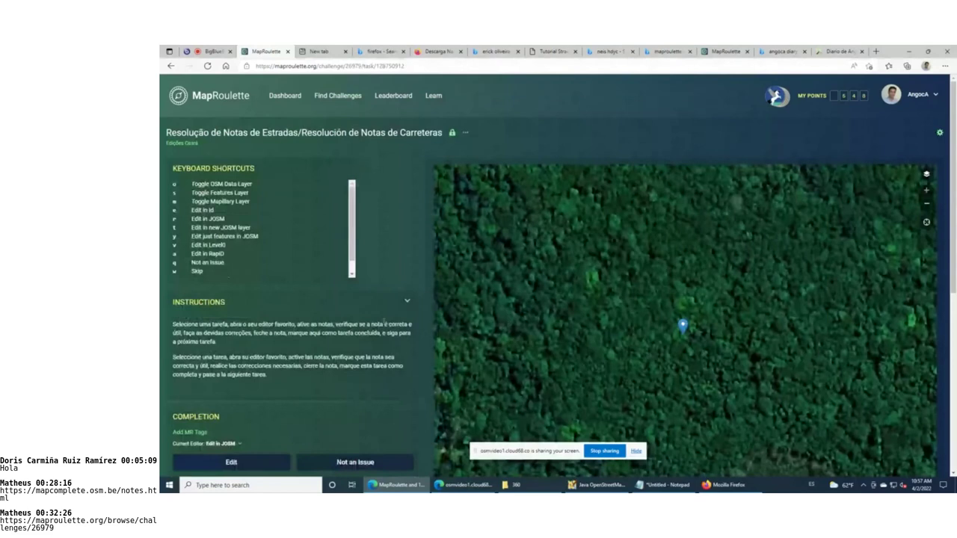
{"action": "left_click_drag", "start_coordinate": [257, 334], "coordinate": [264, 358]}
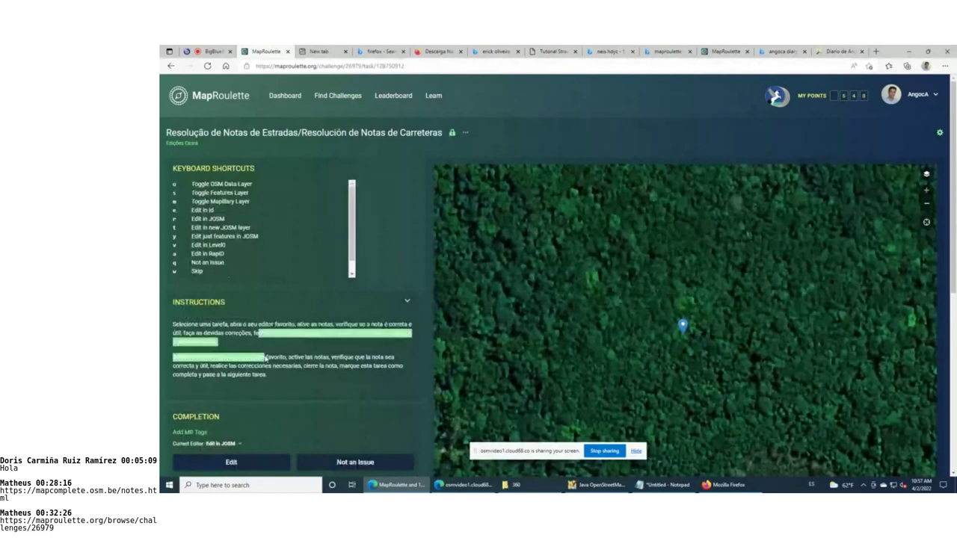
{"action": "scroll", "coordinate": [664, 318], "scroll_direction": "down", "scroll_amount": 1}
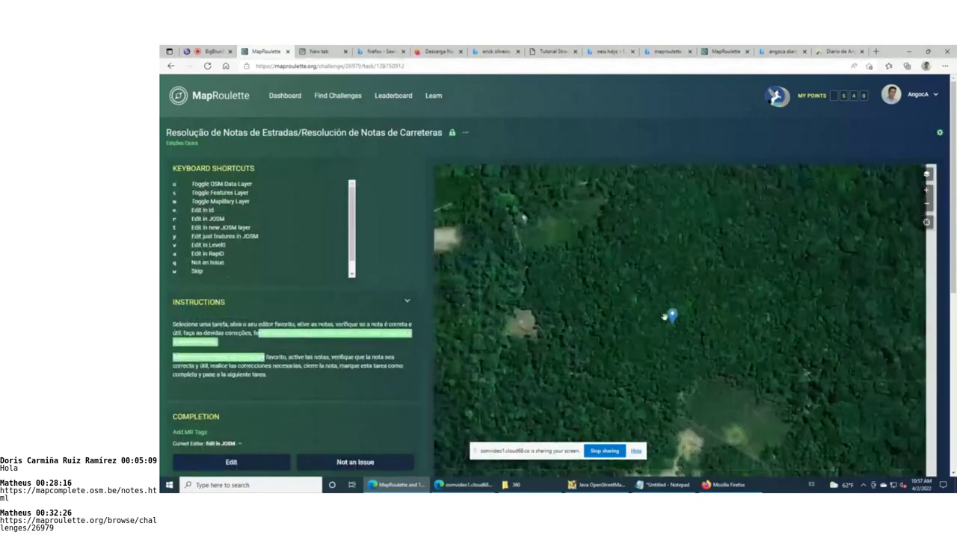
{"action": "left_click", "coordinate": [667, 316]}
{"action": "left_click_drag", "start_coordinate": [670, 285], "coordinate": [681, 334]}
{"action": "scroll", "coordinate": [372, 377], "scroll_direction": "down", "scroll_amount": 2}
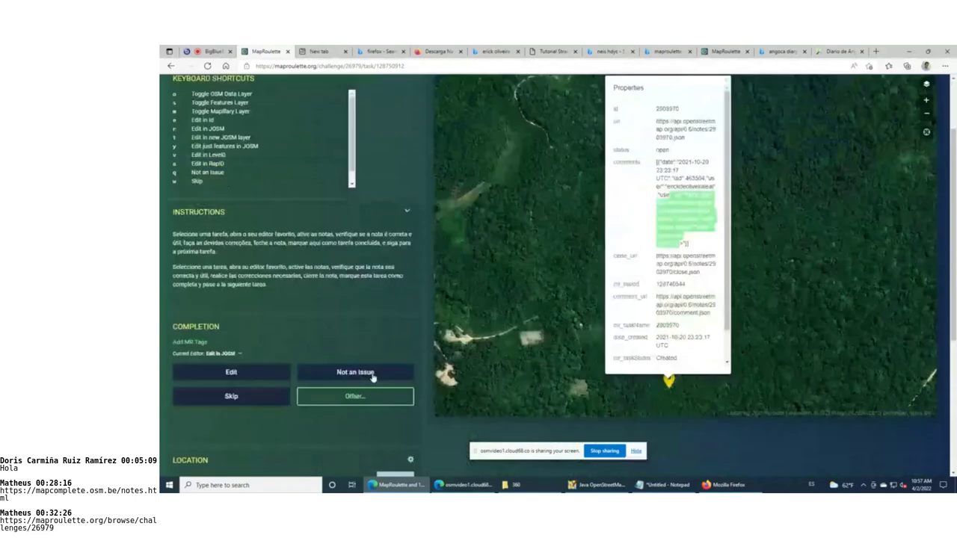
{"action": "scroll", "coordinate": [372, 377], "scroll_direction": "down", "scroll_amount": 2}
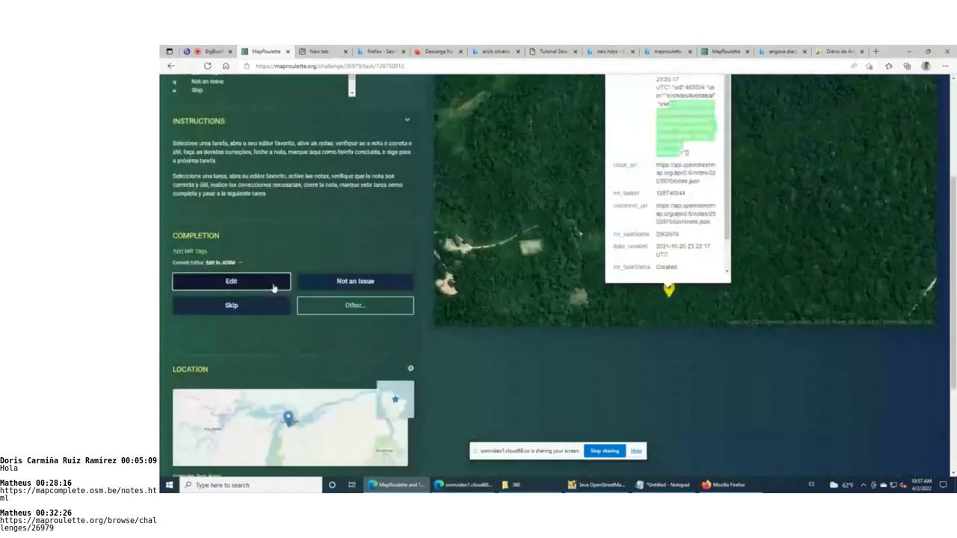
{"action": "left_click", "coordinate": [273, 288]}
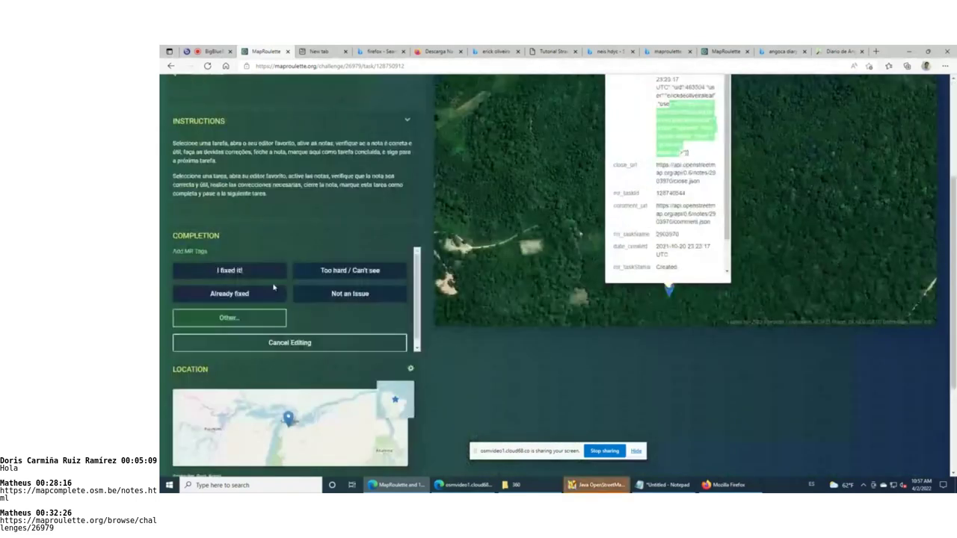
{"action": "left_click", "coordinate": [597, 485]}
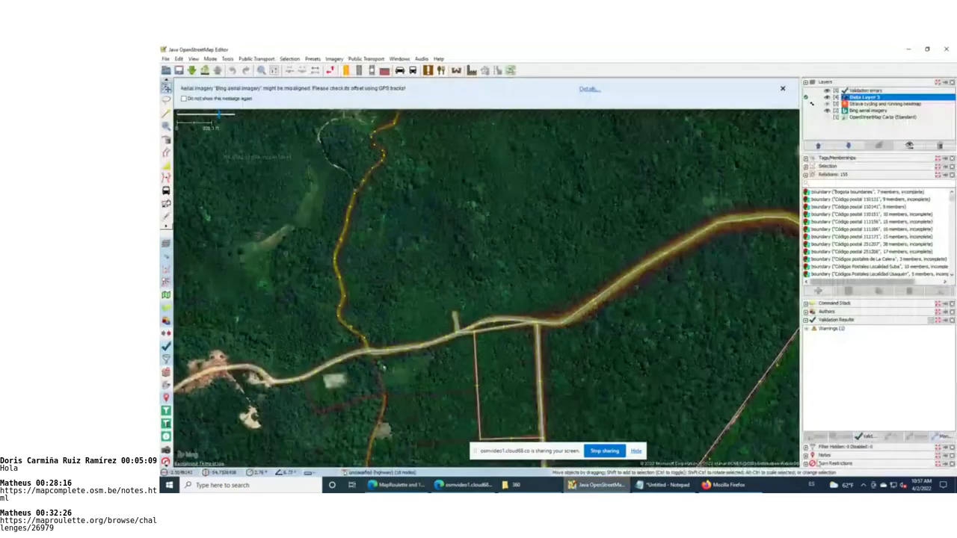
Centre the map on note 2903970 from the notes list and close its popup
{"action": "left_click", "coordinate": [818, 455]}
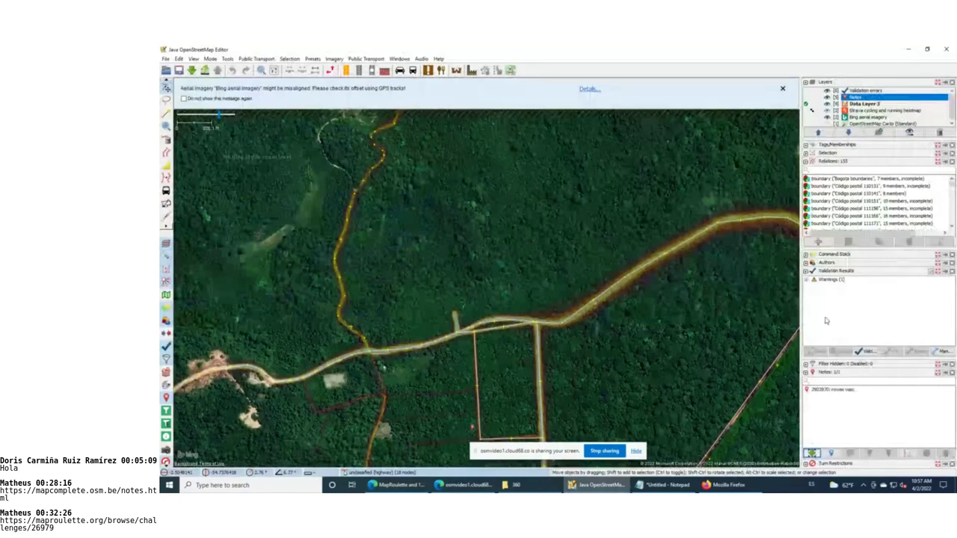
{"action": "double_click", "coordinate": [848, 391]}
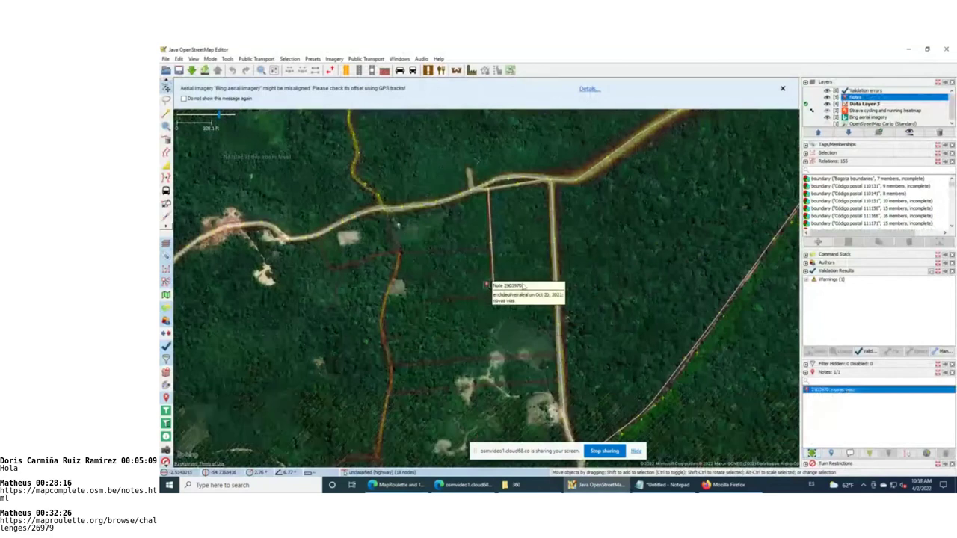
{"action": "left_click", "coordinate": [504, 317]}
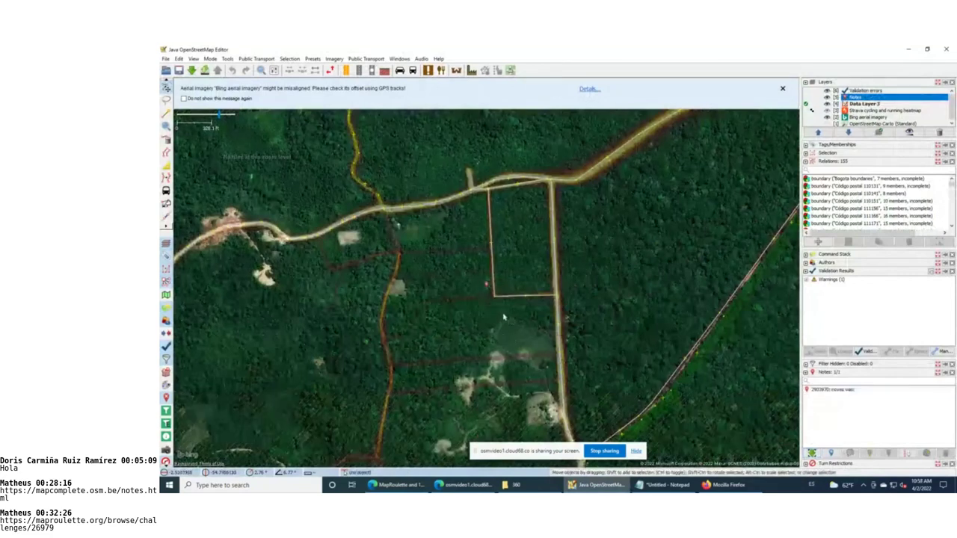
Zoom into the forest and toggle the Strava heatmap overlay off and back on
{"action": "scroll", "coordinate": [499, 305], "scroll_direction": "up", "scroll_amount": 2}
{"action": "scroll", "coordinate": [499, 305], "scroll_direction": "up", "scroll_amount": 2}
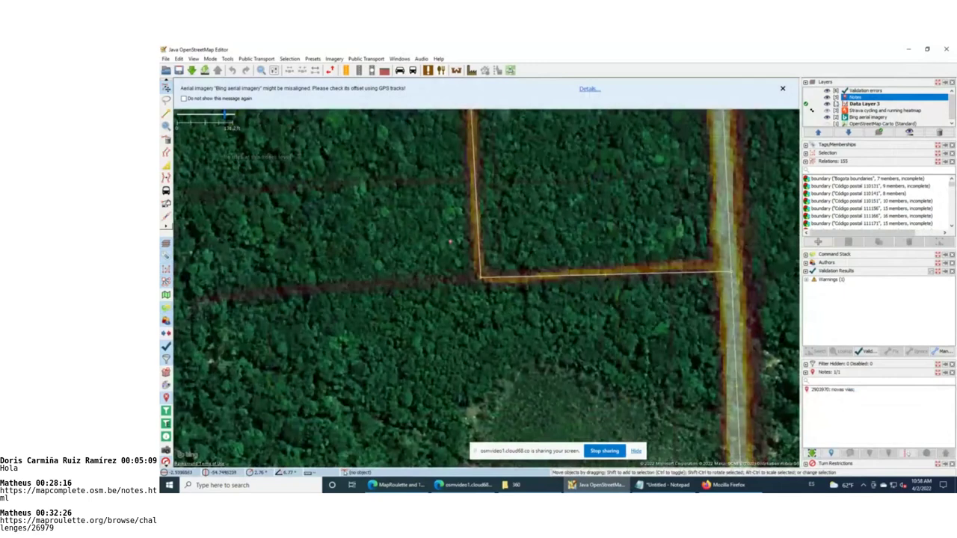
{"action": "left_click", "coordinate": [827, 111]}
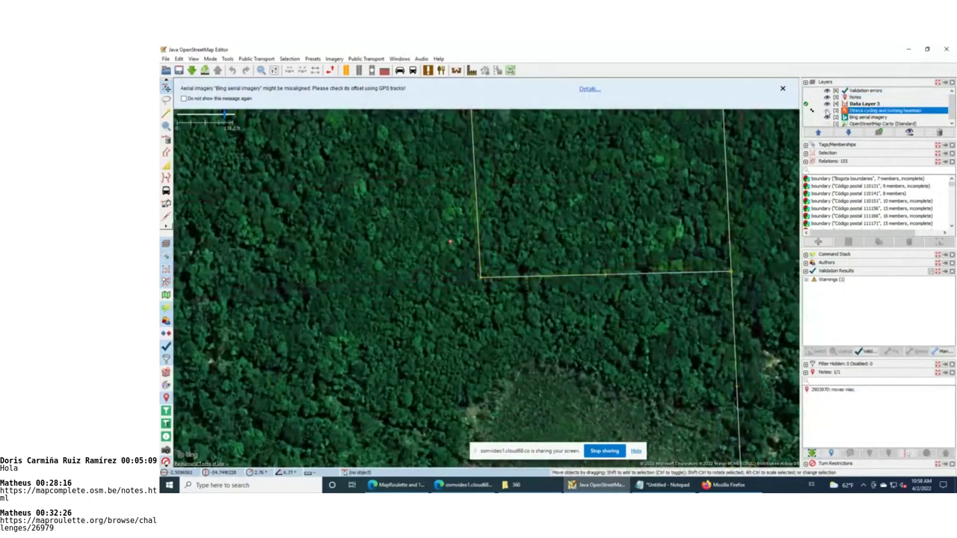
{"action": "left_click", "coordinate": [827, 112]}
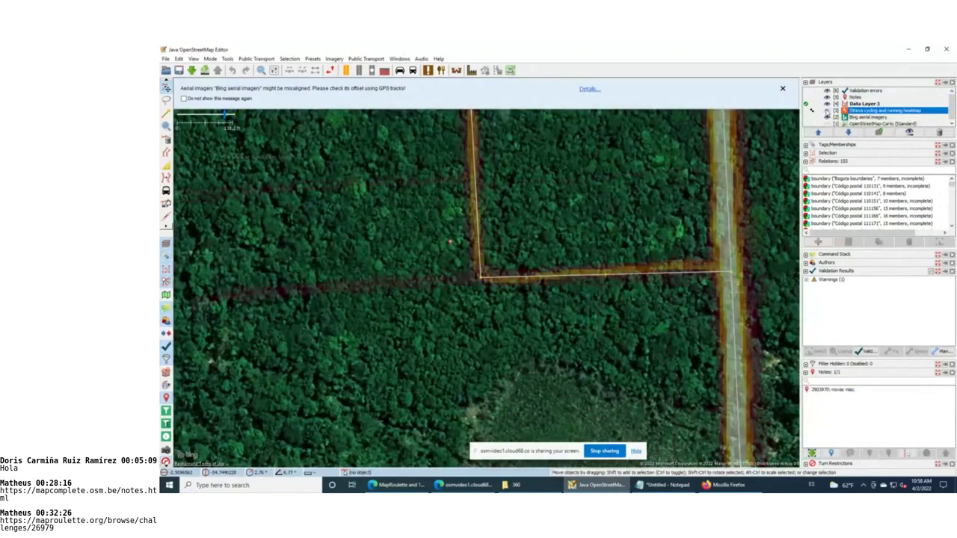
{"action": "scroll", "coordinate": [525, 219], "scroll_direction": "down", "scroll_amount": 2}
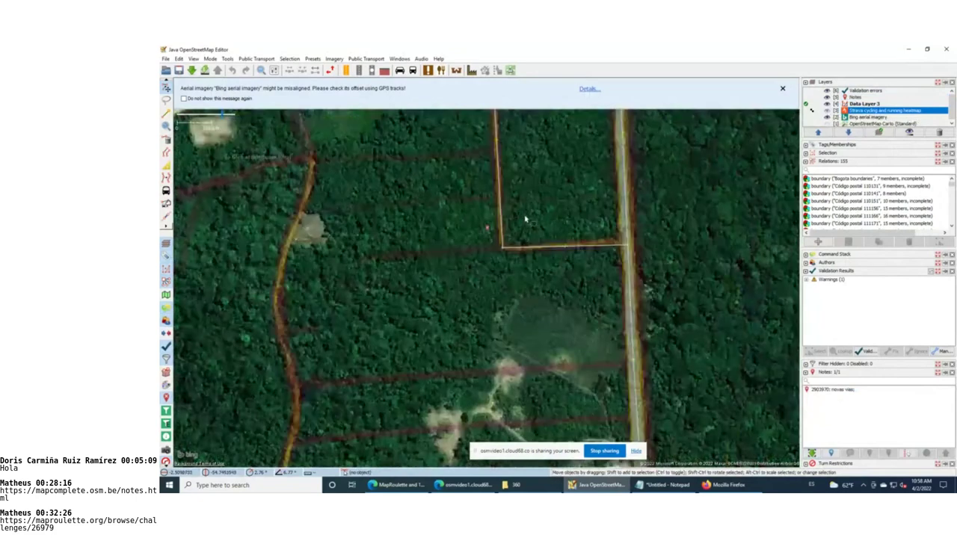
{"action": "scroll", "coordinate": [525, 220], "scroll_direction": "down", "scroll_amount": 2}
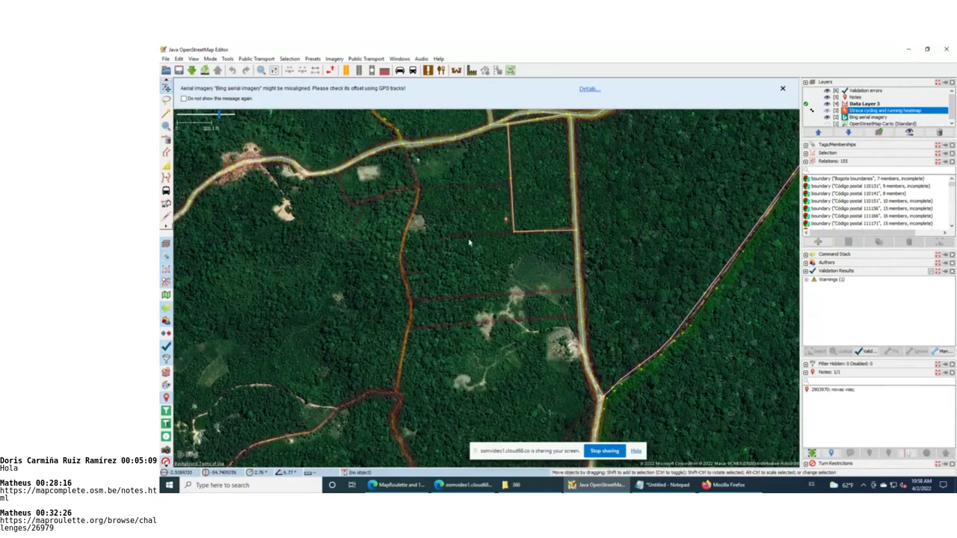
{"action": "scroll", "coordinate": [474, 239], "scroll_direction": "up", "scroll_amount": 2}
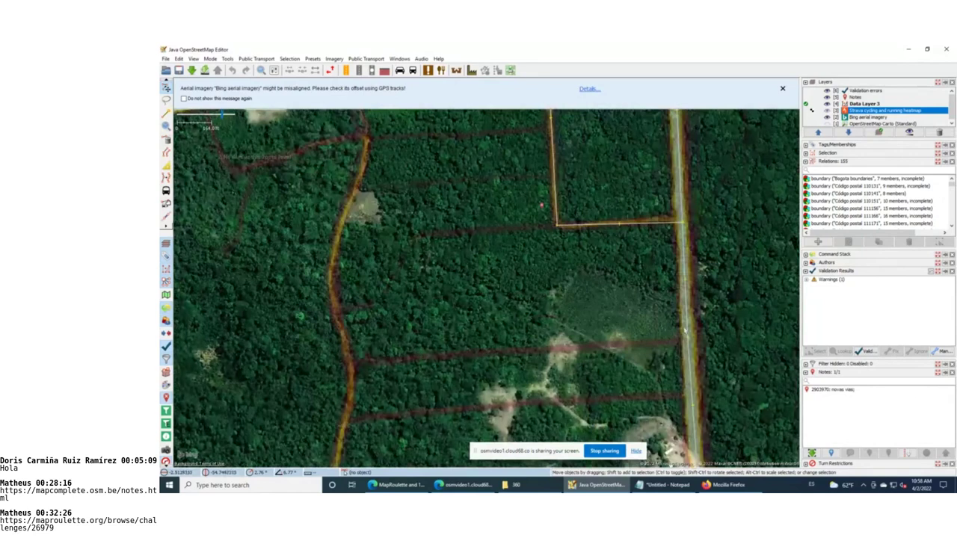
{"action": "left_click_drag", "start_coordinate": [384, 215], "coordinate": [423, 340]}
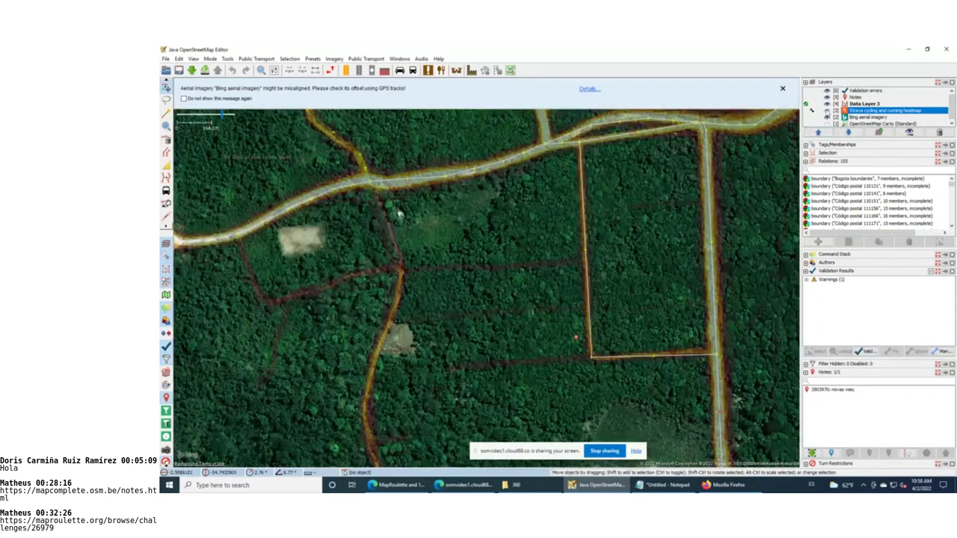
Select Data Layer 3, hide the Strava heatmap and move its row above Data Layer 3
{"action": "left_click", "coordinate": [826, 105]}
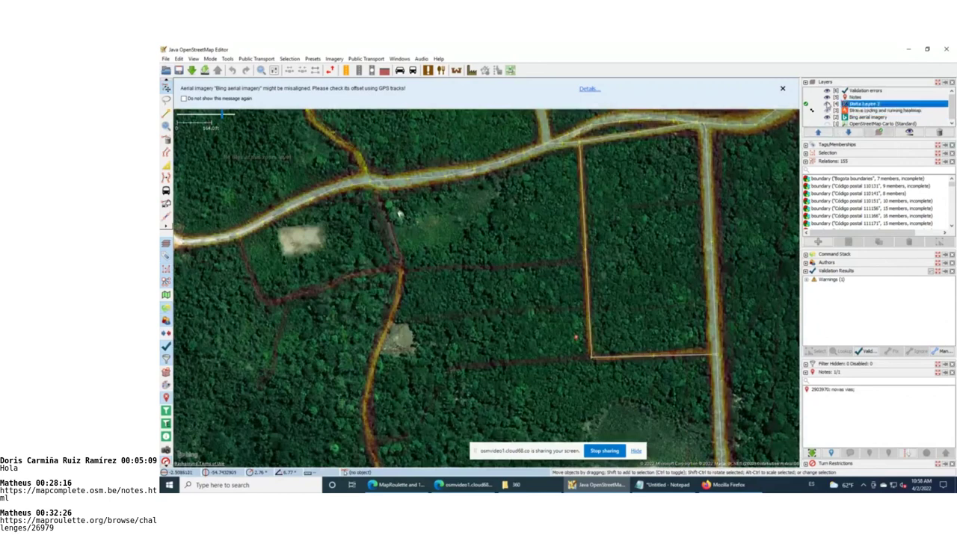
{"action": "left_click", "coordinate": [826, 110]}
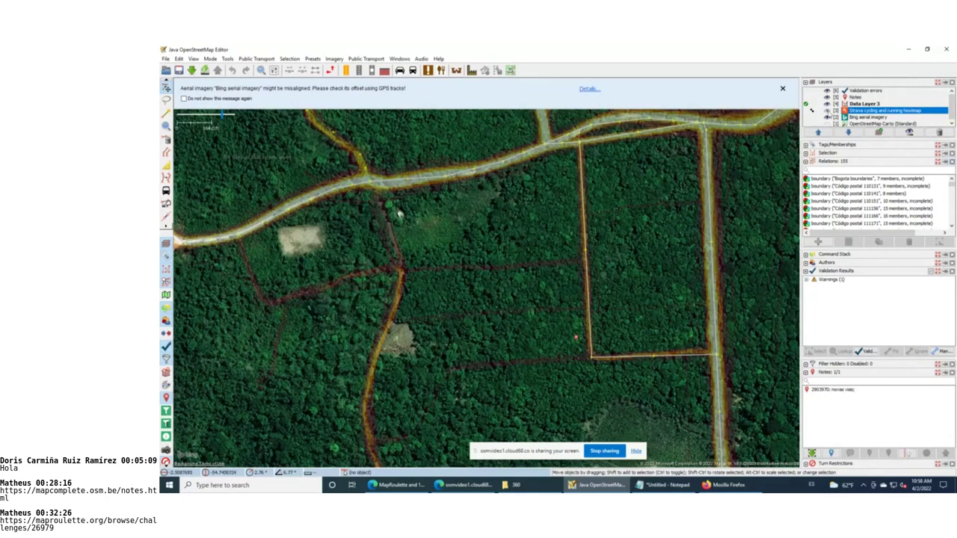
{"action": "left_click", "coordinate": [826, 110]}
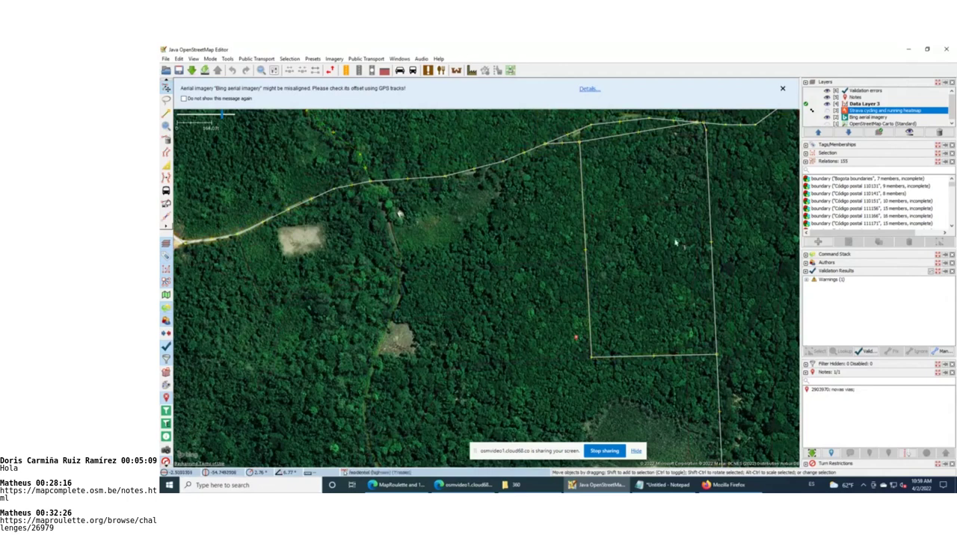
{"action": "left_click", "coordinate": [818, 133]}
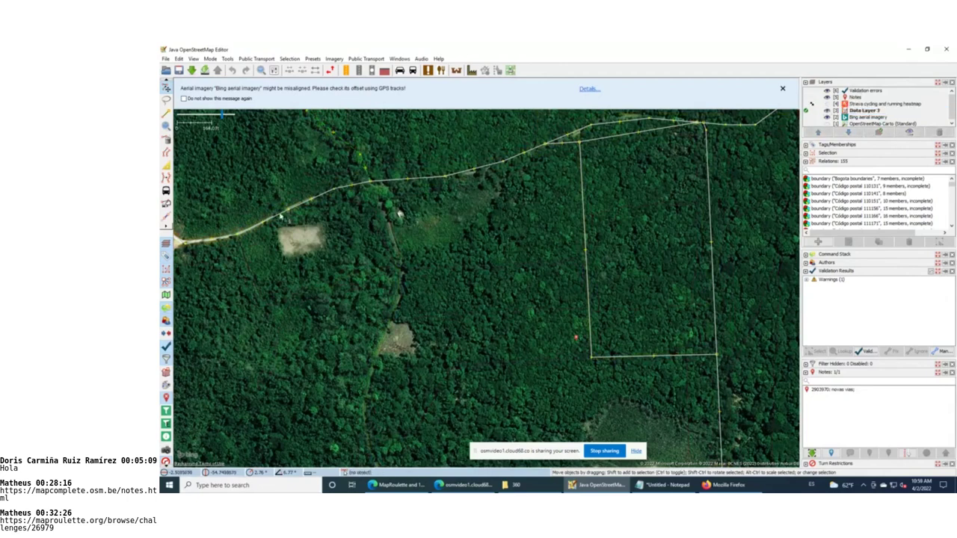
Start a new way at the road and trace the forest trail south
{"action": "key", "text": "a"}
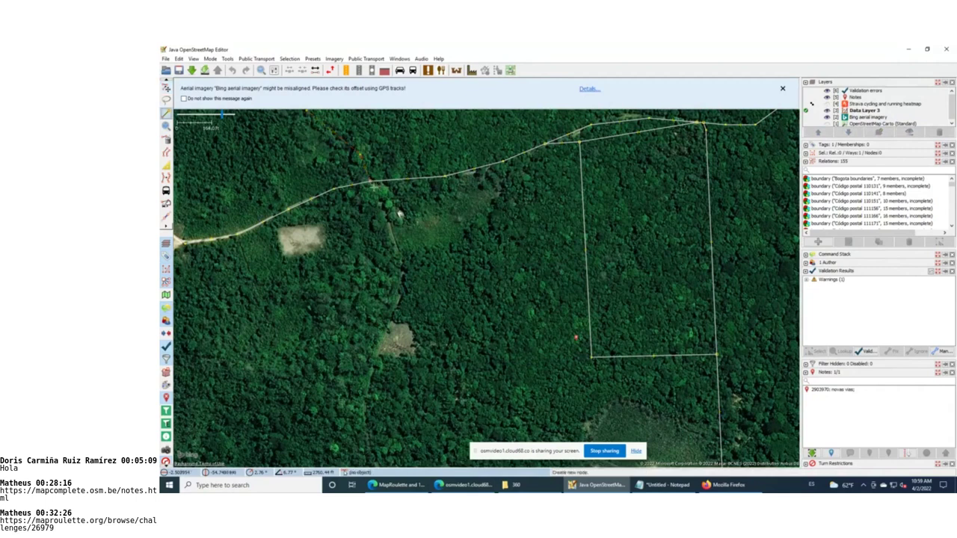
{"action": "left_click", "coordinate": [373, 192]}
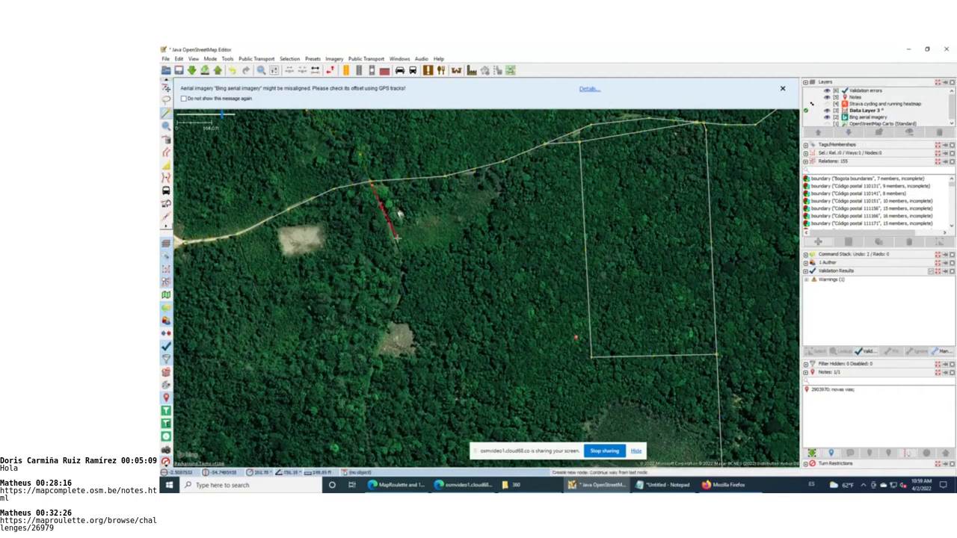
{"action": "left_click", "coordinate": [400, 252]}
{"action": "left_click", "coordinate": [401, 267]}
{"action": "left_click", "coordinate": [401, 288]}
{"action": "left_click", "coordinate": [388, 323]}
{"action": "left_click", "coordinate": [366, 394]}
{"action": "left_click", "coordinate": [365, 419]}
Toggle the data layer, Strava heatmap and aerial imagery to check the trail
{"action": "left_click", "coordinate": [827, 110]}
{"action": "left_click", "coordinate": [827, 103]}
{"action": "left_click", "coordinate": [826, 117]}
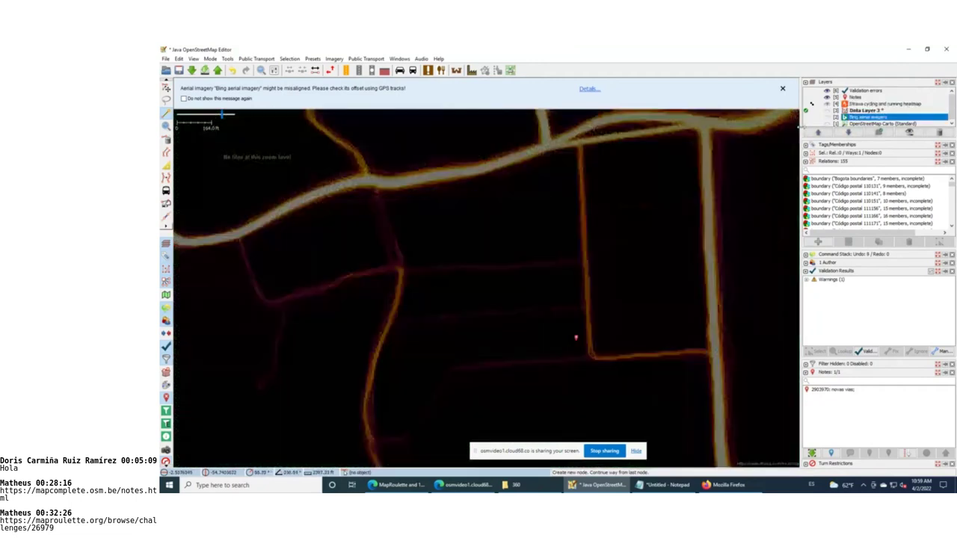
{"action": "left_click", "coordinate": [827, 110]}
{"action": "left_click", "coordinate": [826, 116]}
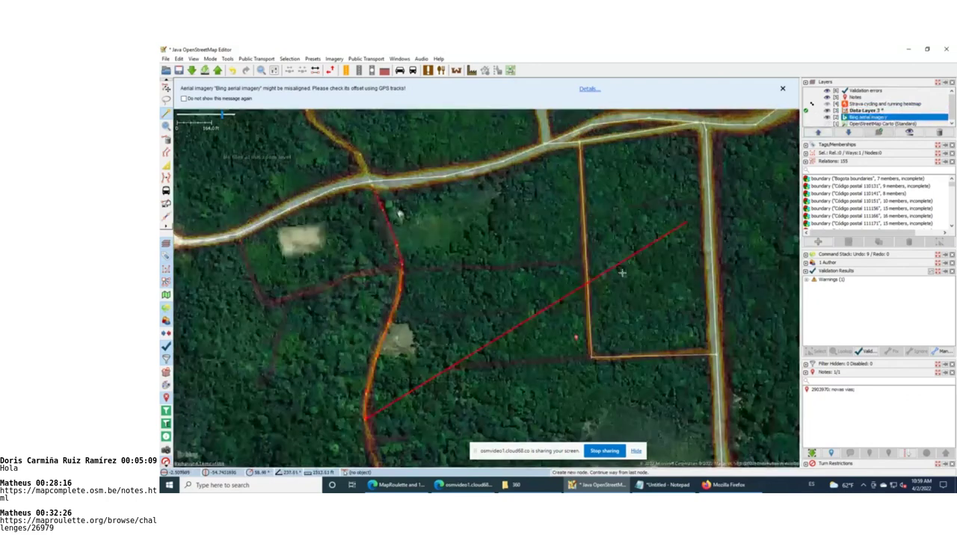
Extend the trail further south, finish the way and tag it with the Path preset
{"action": "left_click_drag", "start_coordinate": [376, 478], "coordinate": [452, 215]}
{"action": "left_click", "coordinate": [453, 242]}
{"action": "left_click", "coordinate": [450, 276]}
{"action": "left_click", "coordinate": [442, 312]}
{"action": "left_click", "coordinate": [426, 399]}
{"action": "left_click", "coordinate": [426, 400]}
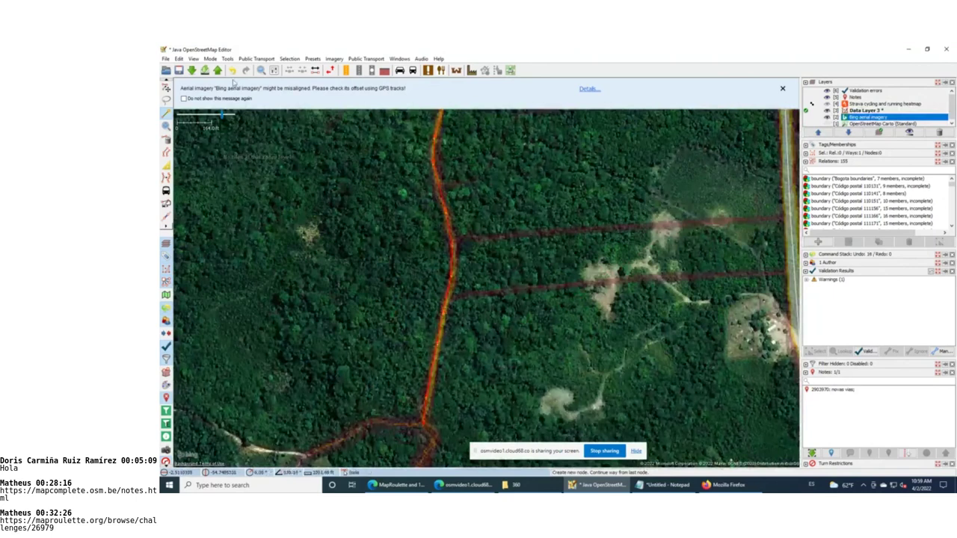
{"action": "key", "text": "F3"}
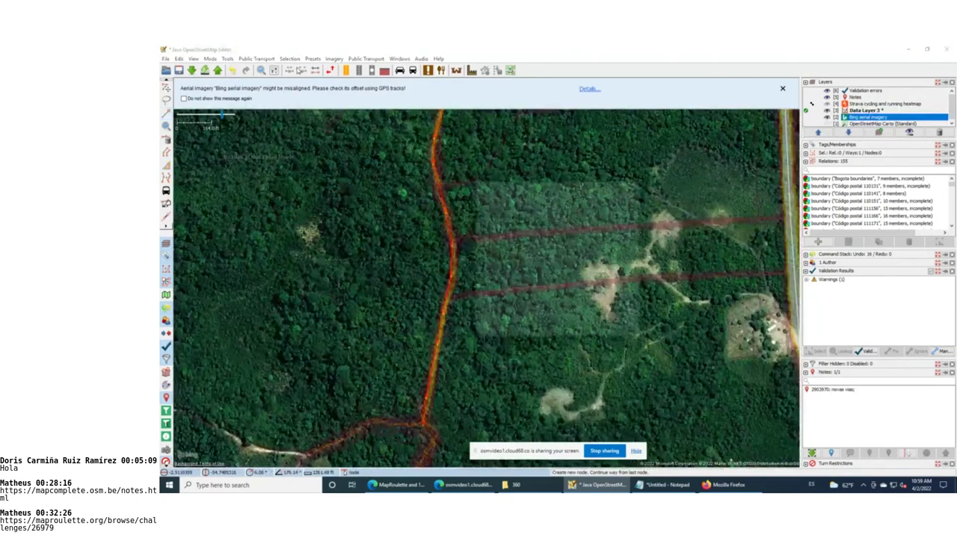
{"action": "left_click", "coordinate": [521, 330]}
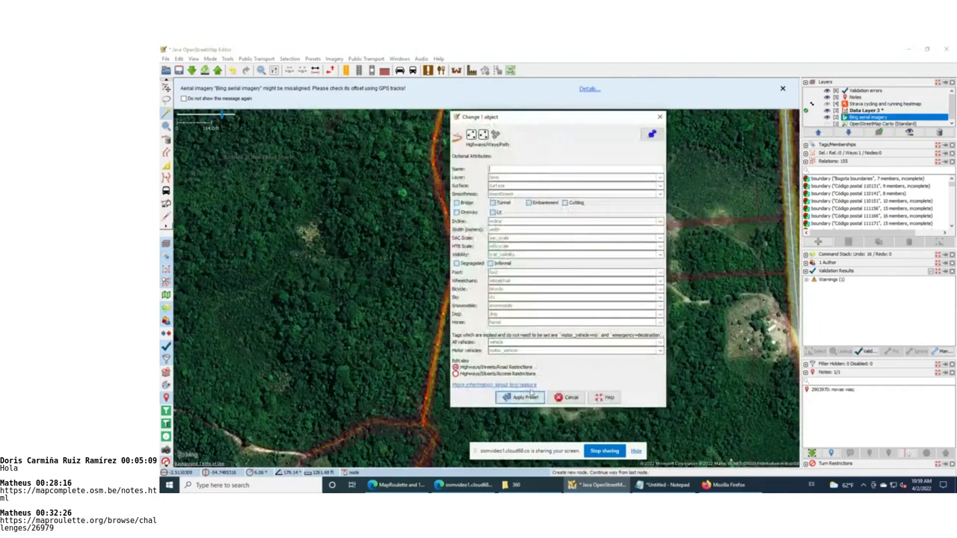
{"action": "left_click", "coordinate": [530, 394]}
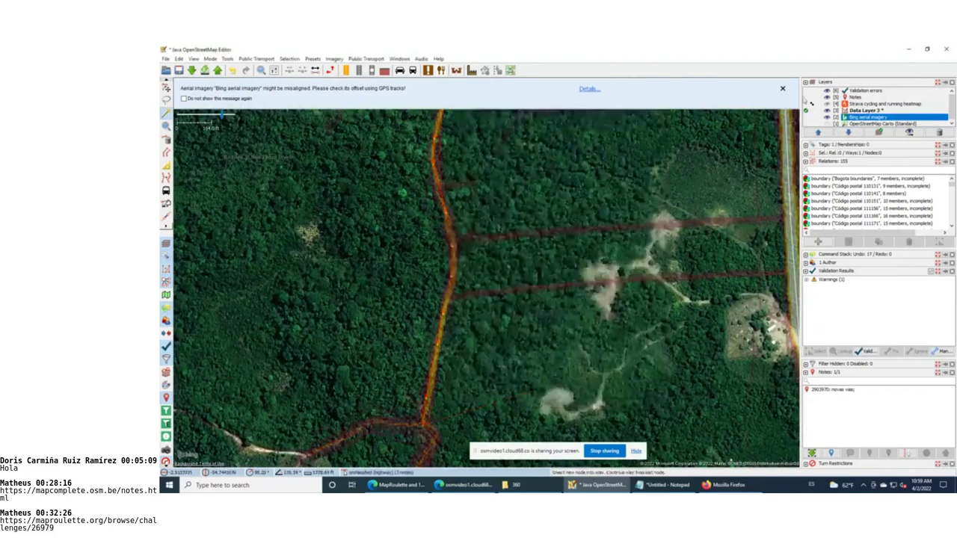
Inspect the Strava heatmap streets with the aerial imagery temporarily hidden
{"action": "left_click", "coordinate": [834, 106]}
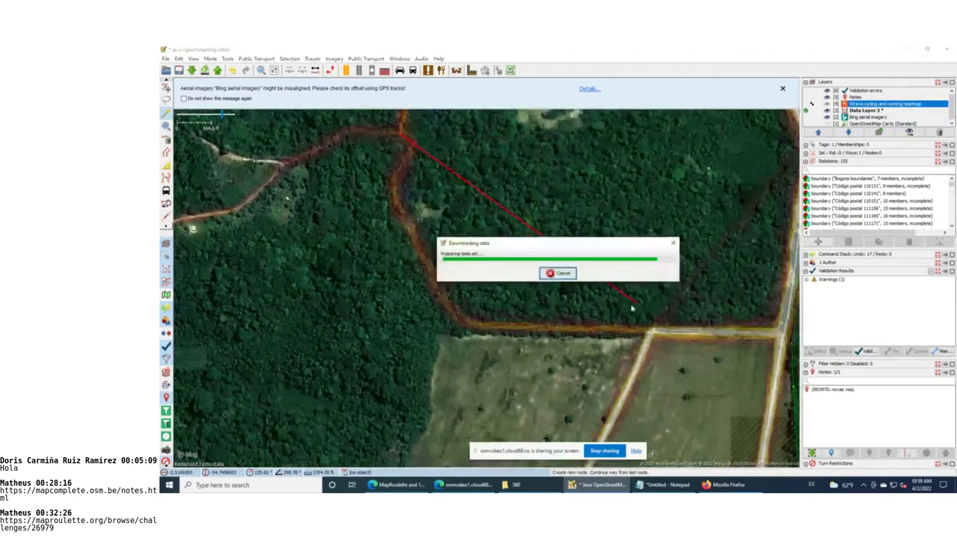
{"action": "key", "text": "Escape"}
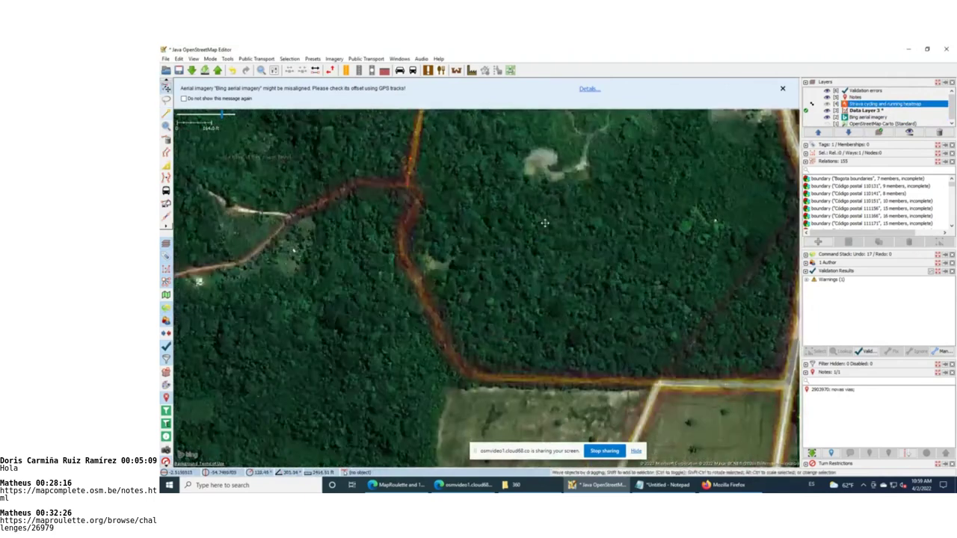
{"action": "left_click", "coordinate": [827, 117]}
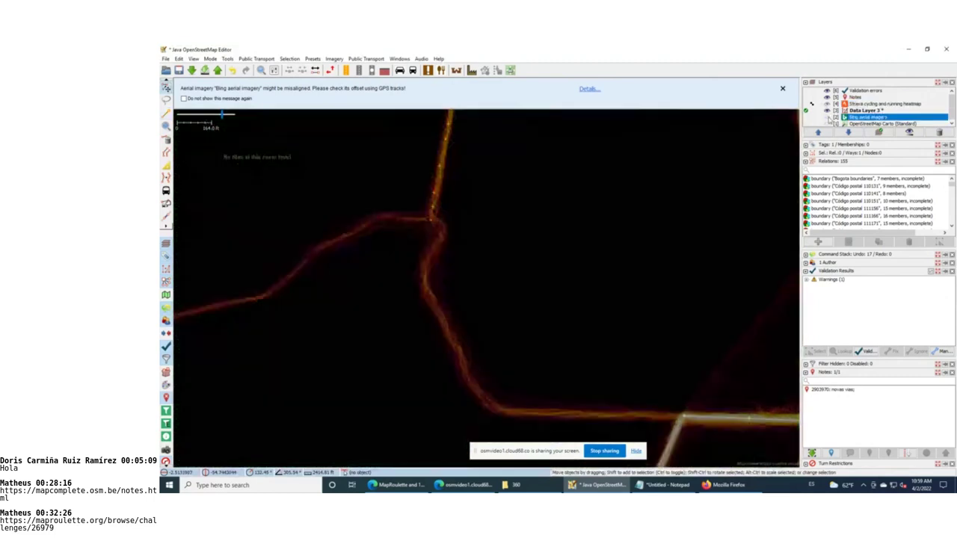
{"action": "scroll", "coordinate": [683, 147], "scroll_direction": "down", "scroll_amount": 3}
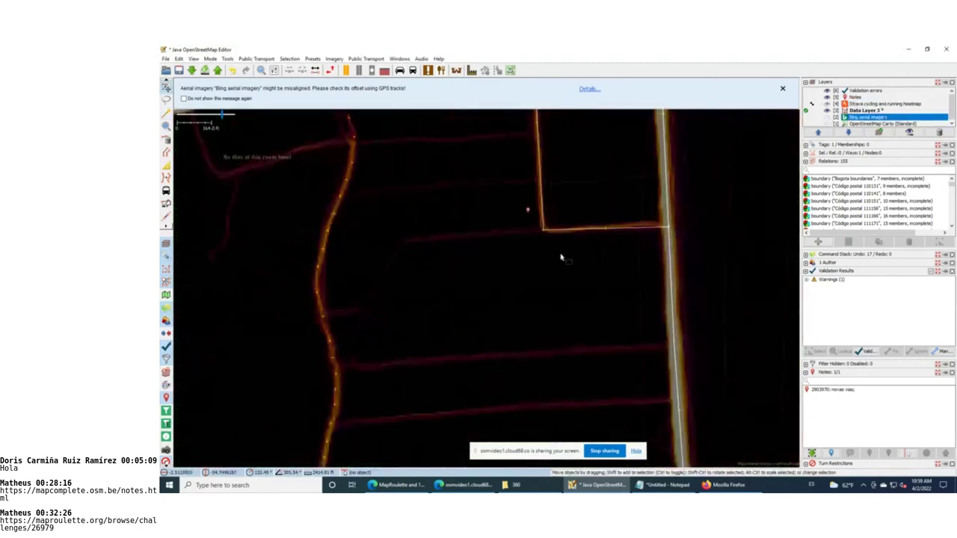
{"action": "left_click_drag", "start_coordinate": [560, 257], "coordinate": [558, 308]}
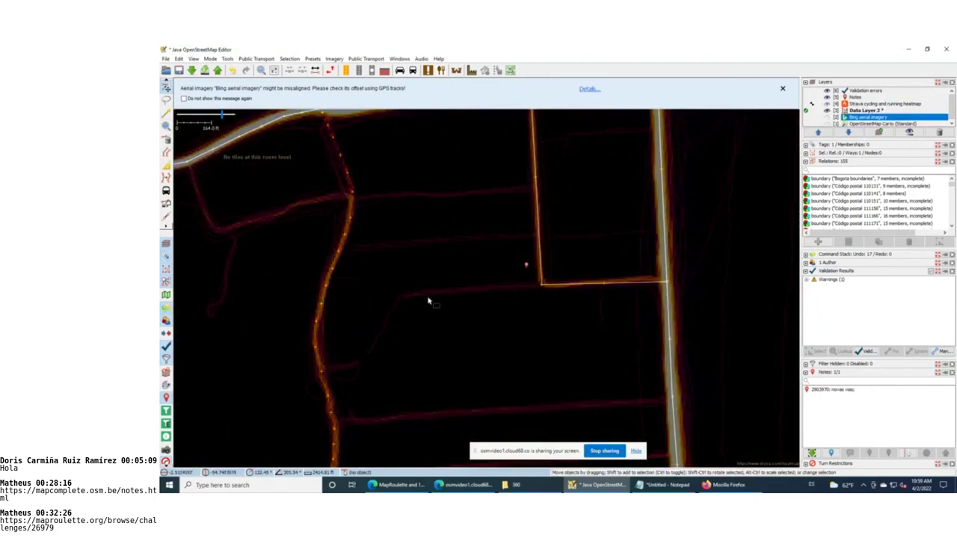
{"action": "scroll", "coordinate": [442, 177], "scroll_direction": "up", "scroll_amount": 1}
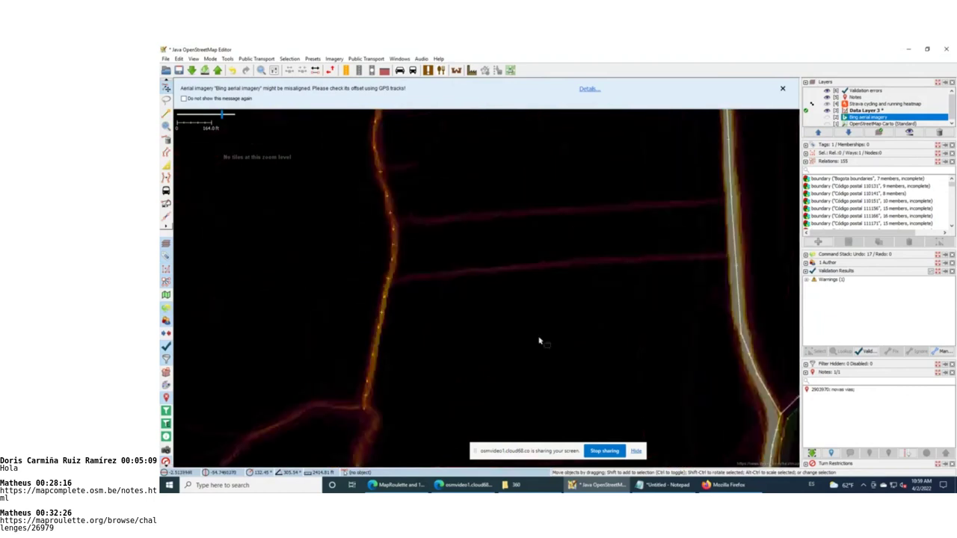
{"action": "scroll", "coordinate": [463, 274], "scroll_direction": "down", "scroll_amount": 1}
{"action": "scroll", "coordinate": [464, 258], "scroll_direction": "down", "scroll_amount": 1}
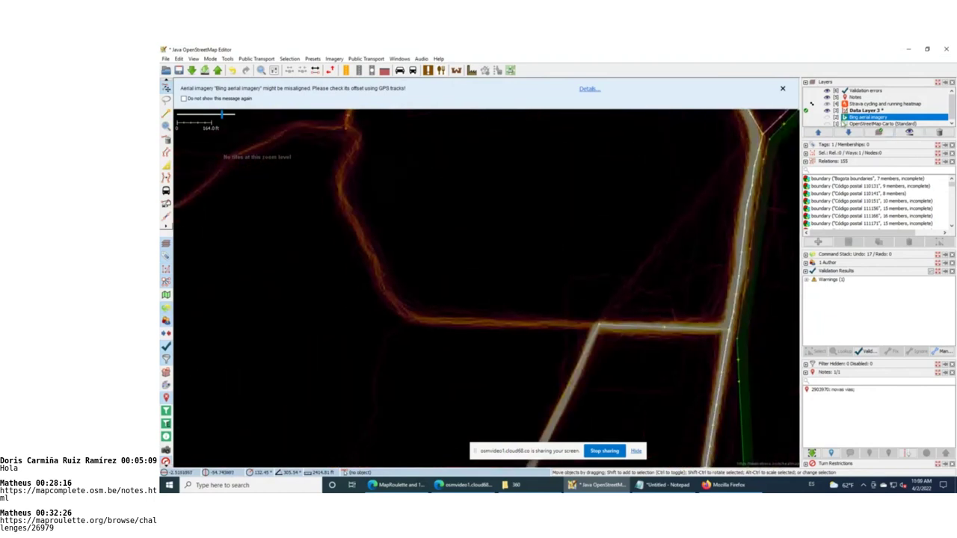
{"action": "left_click", "coordinate": [827, 117]}
Start a new way on the curving road and trace it north toward the top
{"action": "key", "text": "a"}
{"action": "left_click", "coordinate": [429, 323]}
{"action": "left_click", "coordinate": [416, 320]}
{"action": "left_click", "coordinate": [402, 310]}
{"action": "left_click", "coordinate": [370, 252]}
{"action": "left_click", "coordinate": [355, 224]}
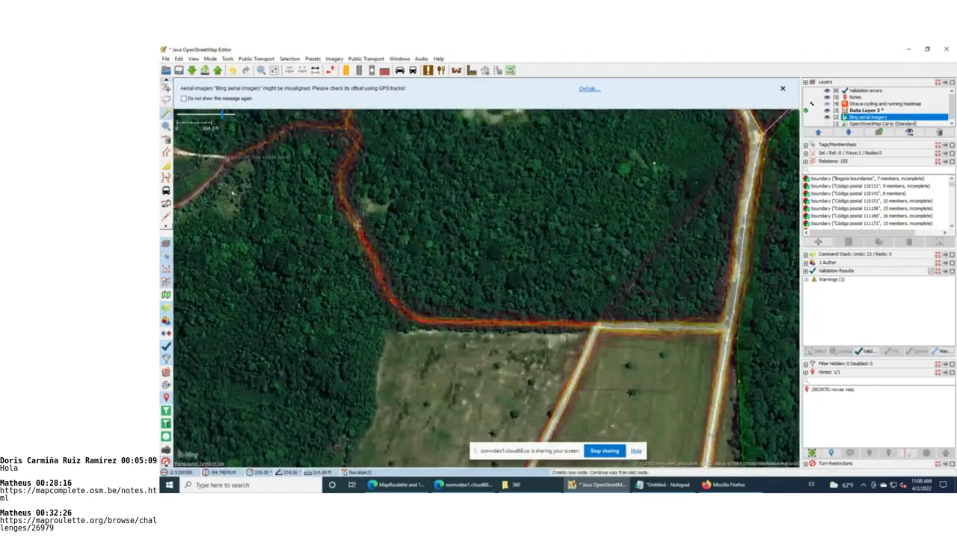
{"action": "left_click", "coordinate": [345, 198]}
{"action": "left_click", "coordinate": [339, 179]}
{"action": "left_click", "coordinate": [354, 151]}
Follow the road's top bend westward and down along its curve
{"action": "left_click", "coordinate": [359, 137]}
{"action": "left_click", "coordinate": [350, 129]}
{"action": "left_click", "coordinate": [311, 124]}
{"action": "left_click", "coordinate": [292, 127]}
{"action": "left_click", "coordinate": [273, 140]}
{"action": "left_click", "coordinate": [242, 156]}
{"action": "left_click", "coordinate": [224, 162]}
Continue the way west and southwest along the road, then finish it
{"action": "key", "text": "ctrl+Left"}
{"action": "key", "text": "ctrl+Left"}
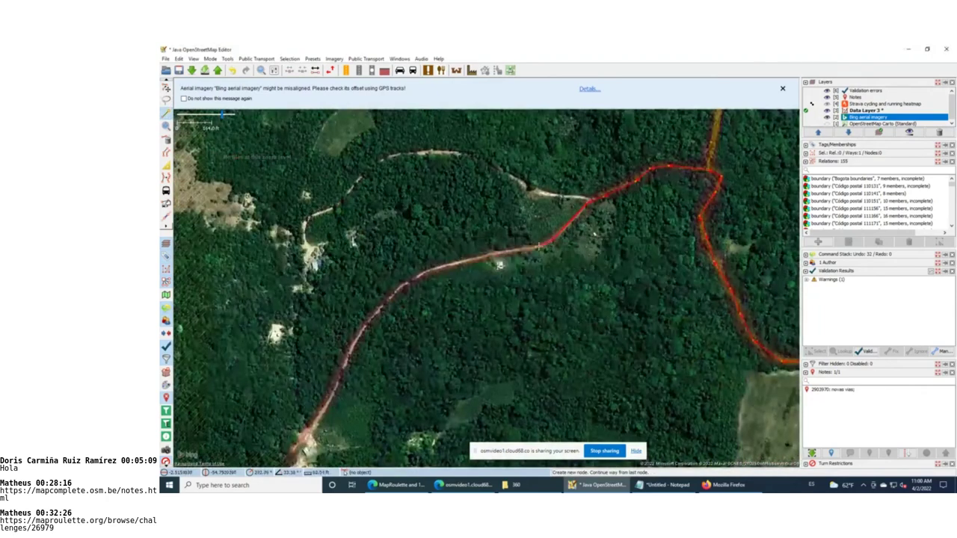
{"action": "left_click", "coordinate": [539, 245]}
{"action": "left_click", "coordinate": [436, 267]}
{"action": "left_click", "coordinate": [419, 273]}
{"action": "left_click", "coordinate": [390, 293]}
{"action": "left_click", "coordinate": [379, 308]}
{"action": "left_click", "coordinate": [366, 323]}
{"action": "left_click", "coordinate": [342, 367]}
{"action": "left_click", "coordinate": [327, 407]}
{"action": "mouse_move", "coordinate": [305, 438]}
{"action": "left_mouse_down"}
{"action": "mouse_move", "coordinate": [349, 139]}
{"action": "mouse_move", "coordinate": [362, 179]}
{"action": "mouse_move", "coordinate": [344, 294]}
{"action": "left_mouse_up"}
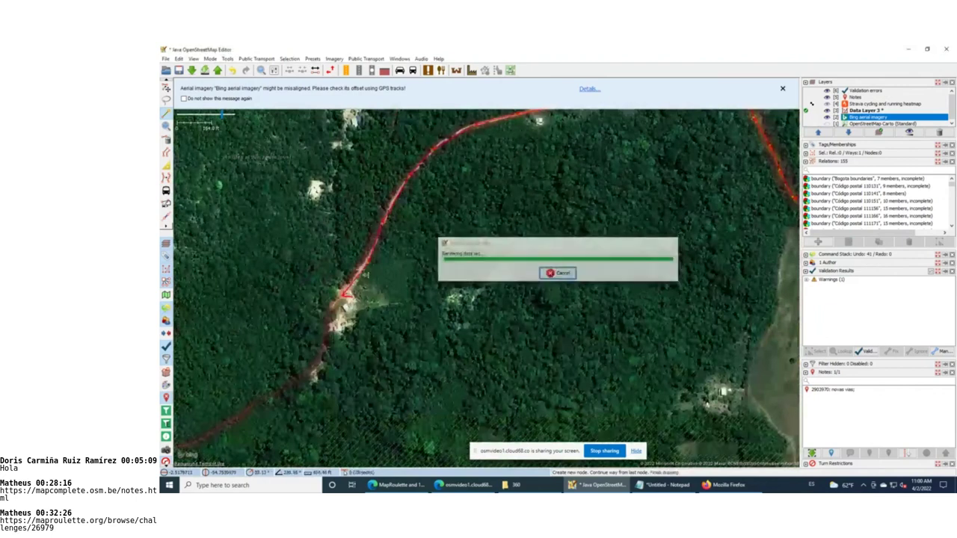
{"action": "left_click_drag", "start_coordinate": [331, 313], "coordinate": [326, 349]}
{"action": "key", "text": "Escape"}
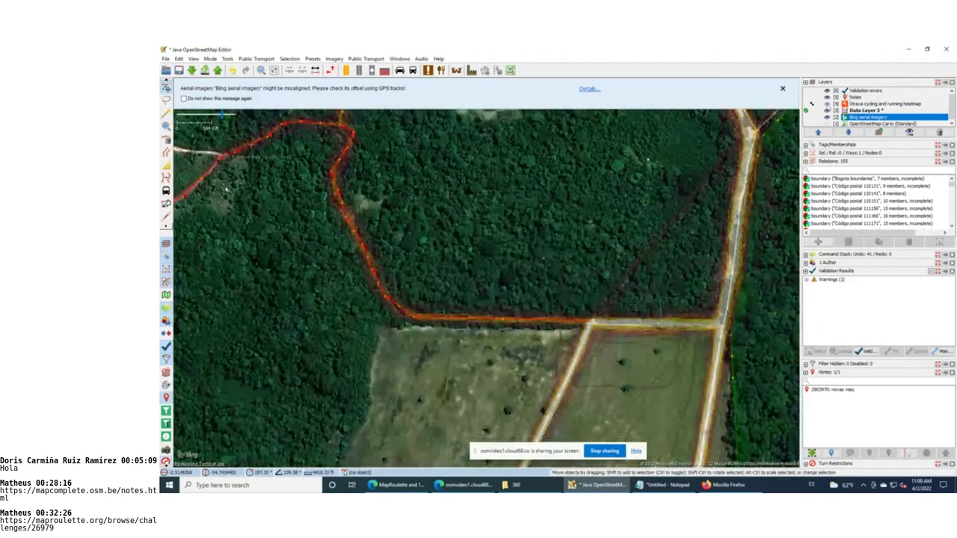
Tag the finished way with the Highways/Ways/Track preset found by searching 'trai'
{"action": "left_click", "coordinate": [826, 104]}
{"action": "left_click", "coordinate": [826, 104]}
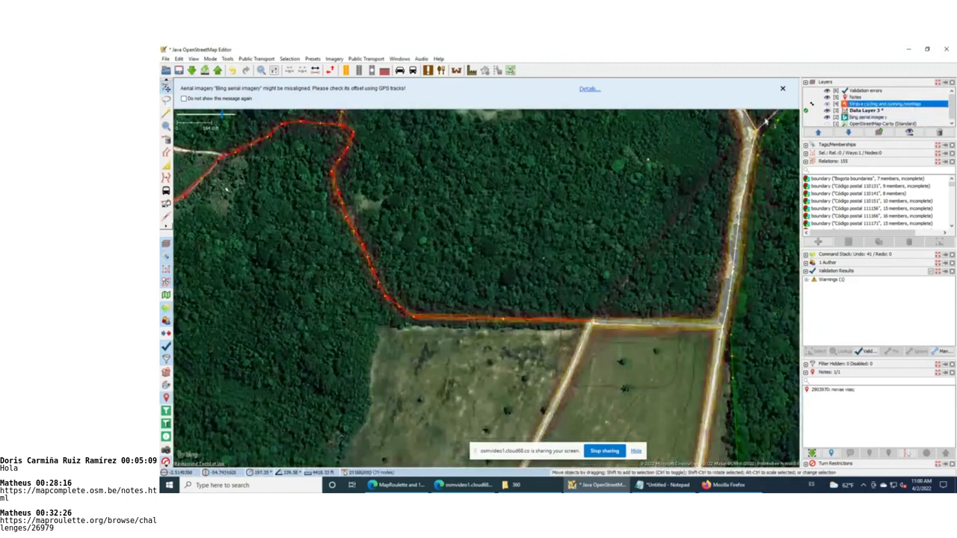
{"action": "key", "text": "F3"}
{"action": "type", "text": "trai"}
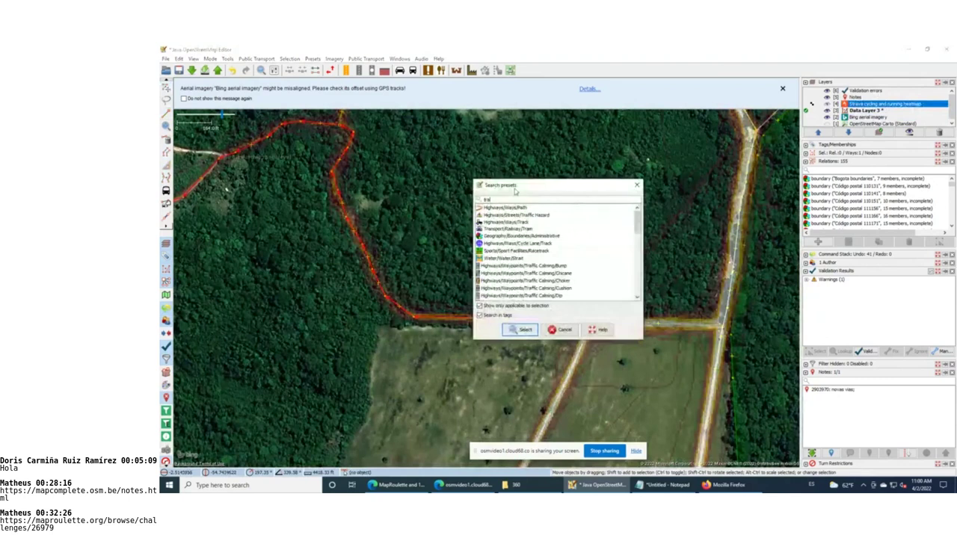
{"action": "left_click", "coordinate": [525, 222]}
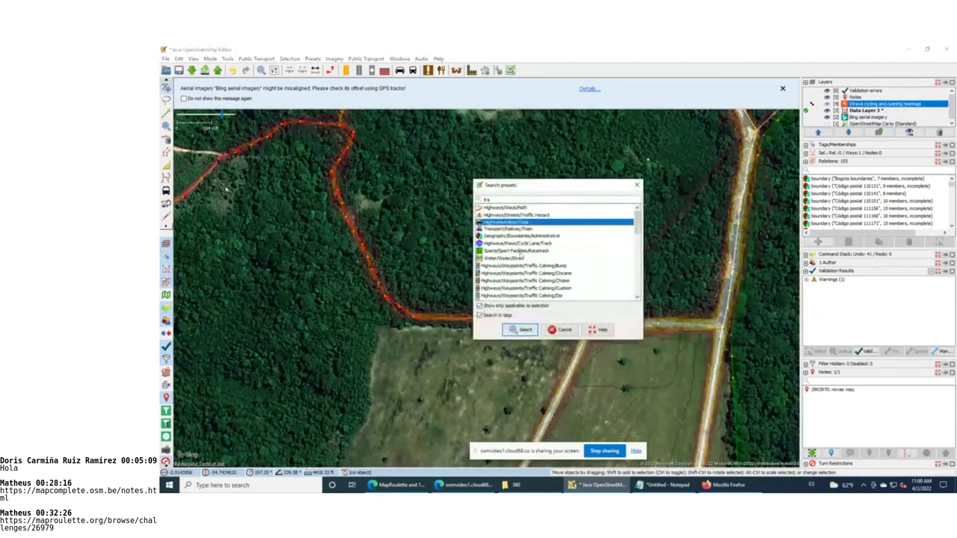
{"action": "left_click", "coordinate": [523, 329]}
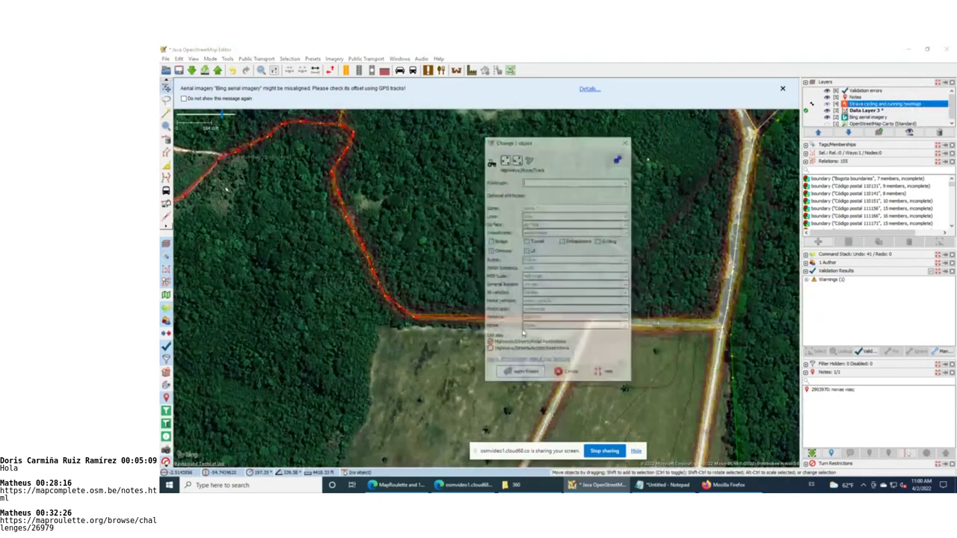
{"action": "left_click", "coordinate": [521, 373]}
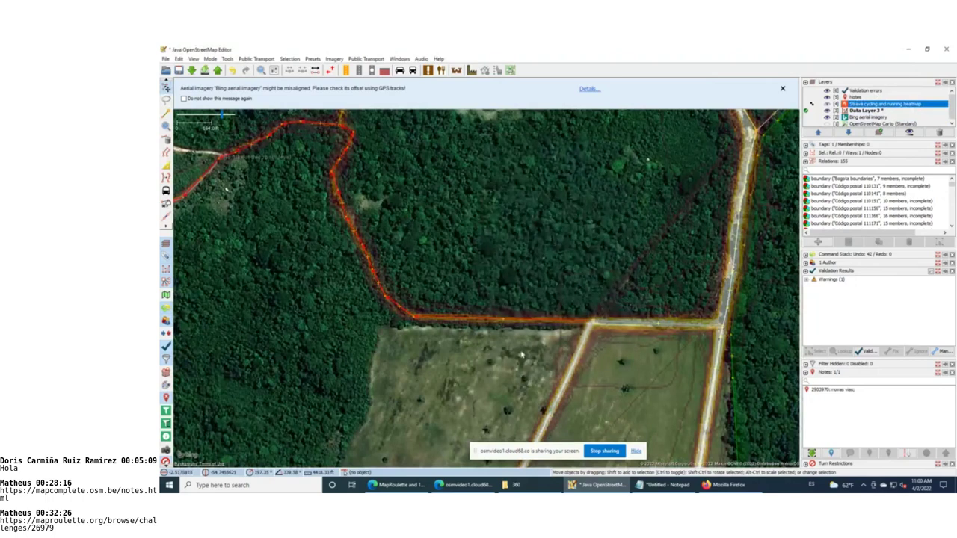
Pan and zoom north through the forest to the road junction
{"action": "left_click_drag", "start_coordinate": [454, 151], "coordinate": [482, 424]}
{"action": "left_click_drag", "start_coordinate": [485, 299], "coordinate": [444, 348]}
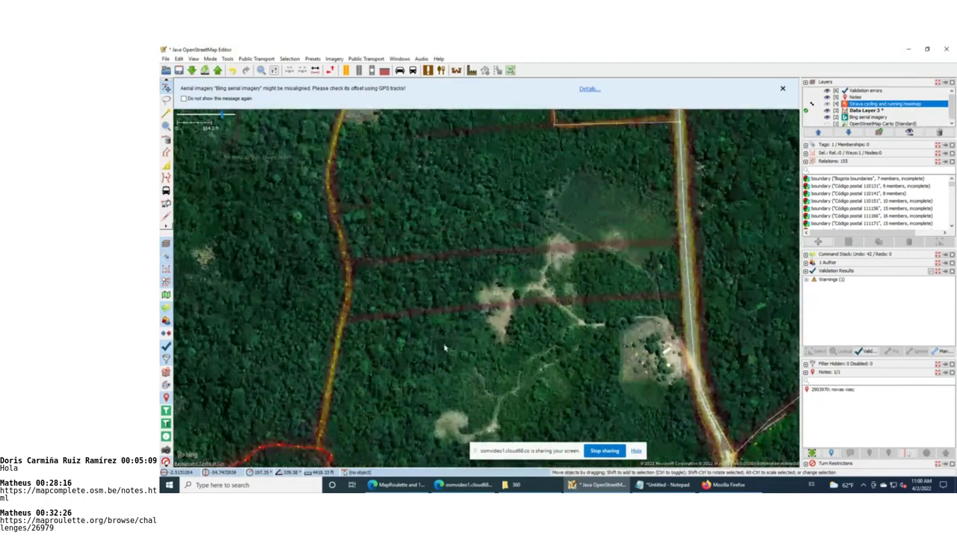
{"action": "scroll", "coordinate": [500, 308], "scroll_direction": "up", "scroll_amount": 2}
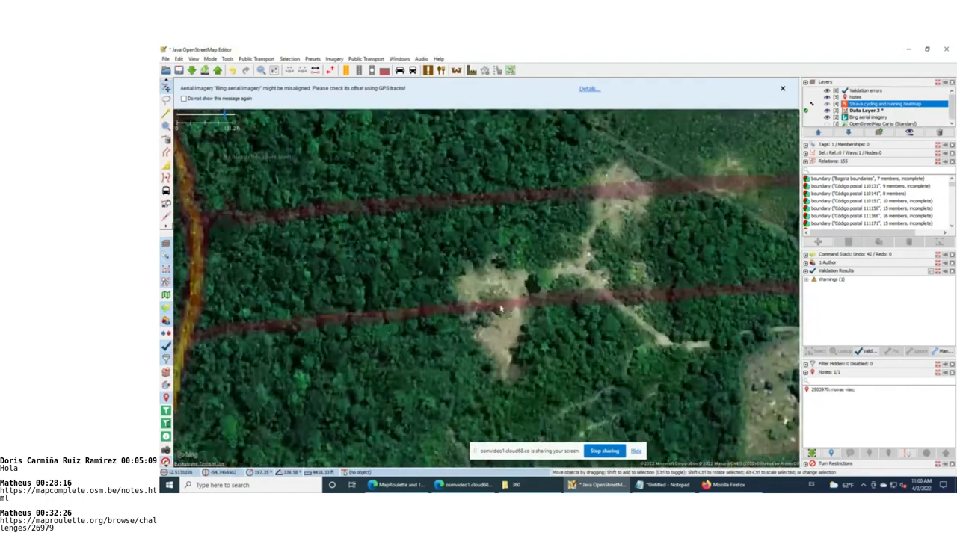
{"action": "scroll", "coordinate": [500, 308], "scroll_direction": "down", "scroll_amount": 2}
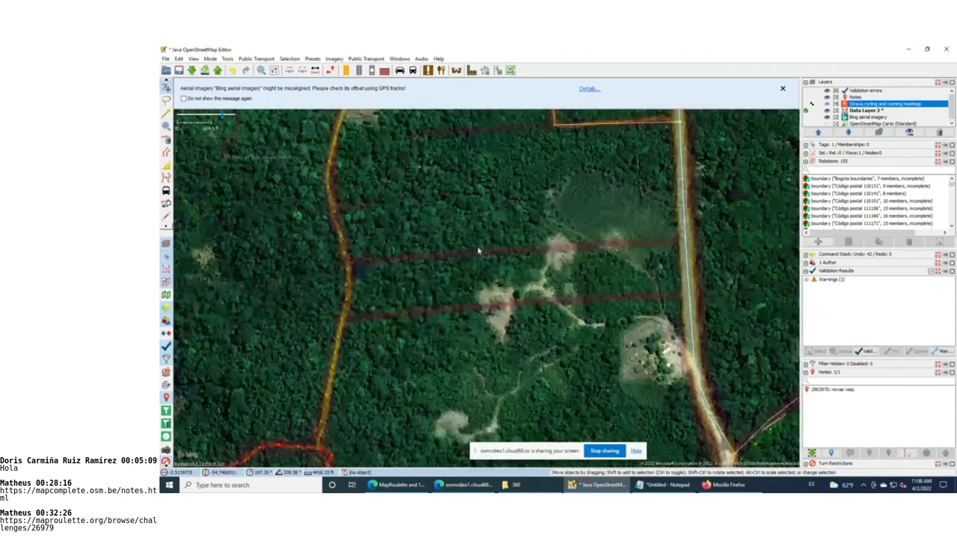
{"action": "left_click_drag", "start_coordinate": [478, 252], "coordinate": [471, 404]}
{"action": "left_click_drag", "start_coordinate": [464, 239], "coordinate": [499, 251]}
{"action": "scroll", "coordinate": [449, 381], "scroll_direction": "down", "scroll_amount": 1}
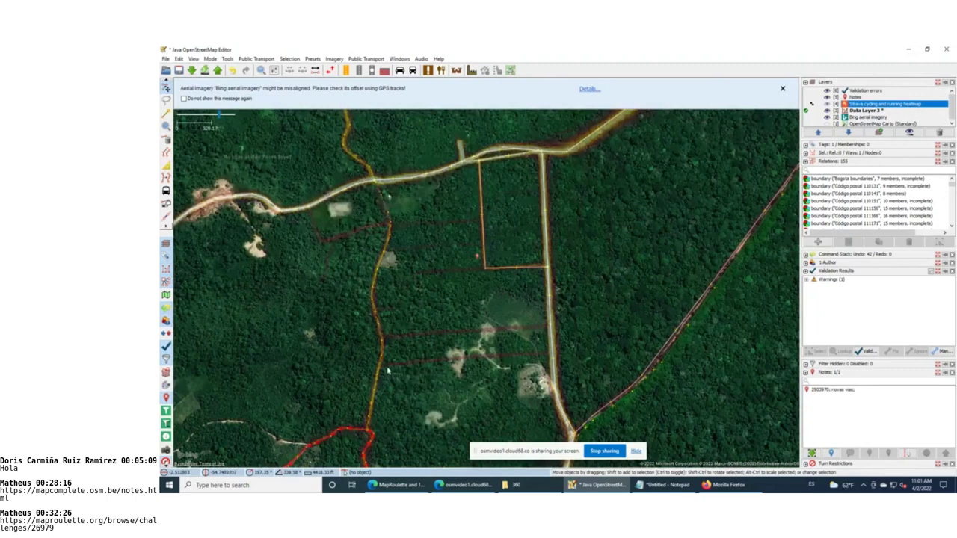
{"action": "scroll", "coordinate": [386, 371], "scroll_direction": "up", "scroll_amount": 2}
{"action": "left_click_drag", "start_coordinate": [463, 367], "coordinate": [428, 371]}
Draw a path between the two roads and tag it with the Path preset
{"action": "key", "text": "a"}
{"action": "left_click", "coordinate": [333, 370]}
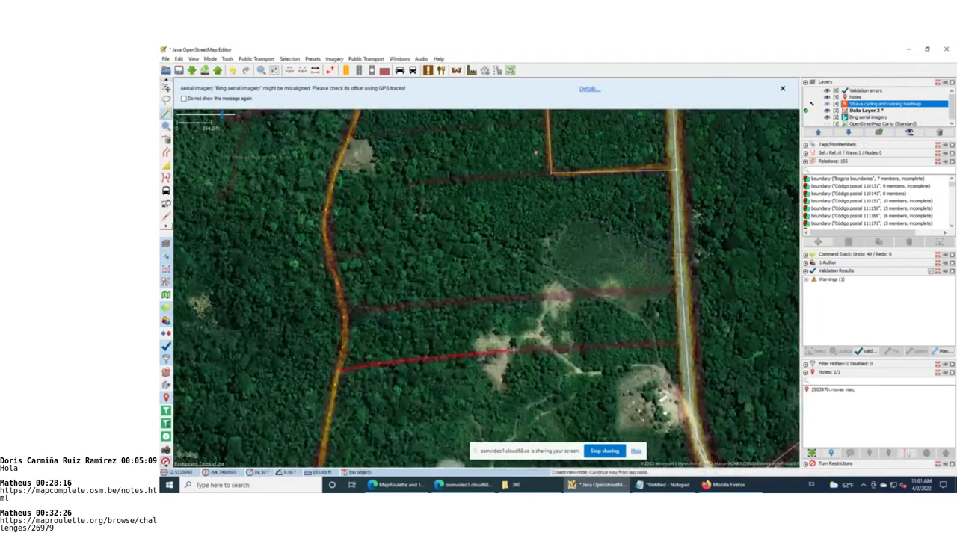
{"action": "double_click", "coordinate": [685, 343]}
{"action": "key", "text": "F3"}
{"action": "double_click", "coordinate": [568, 215]}
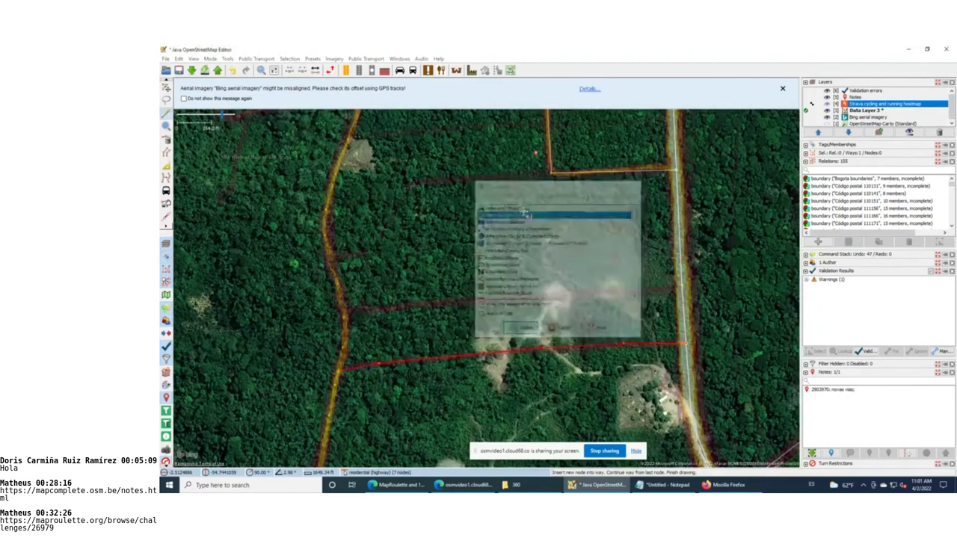
{"action": "left_click", "coordinate": [520, 397]}
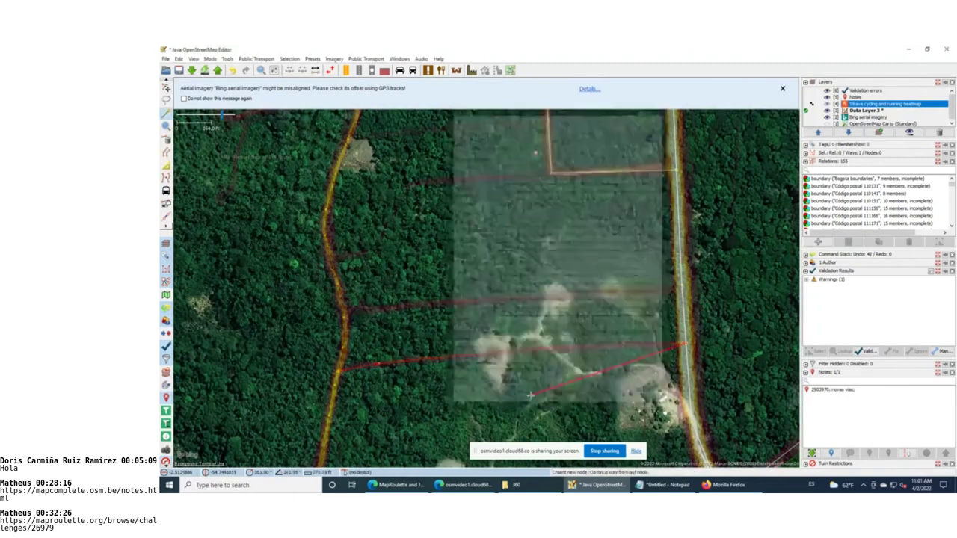
{"action": "key", "text": "Escape"}
Draw another path from the western to the eastern road and tag it Path
{"action": "key", "text": "a"}
{"action": "left_click", "coordinate": [344, 308]}
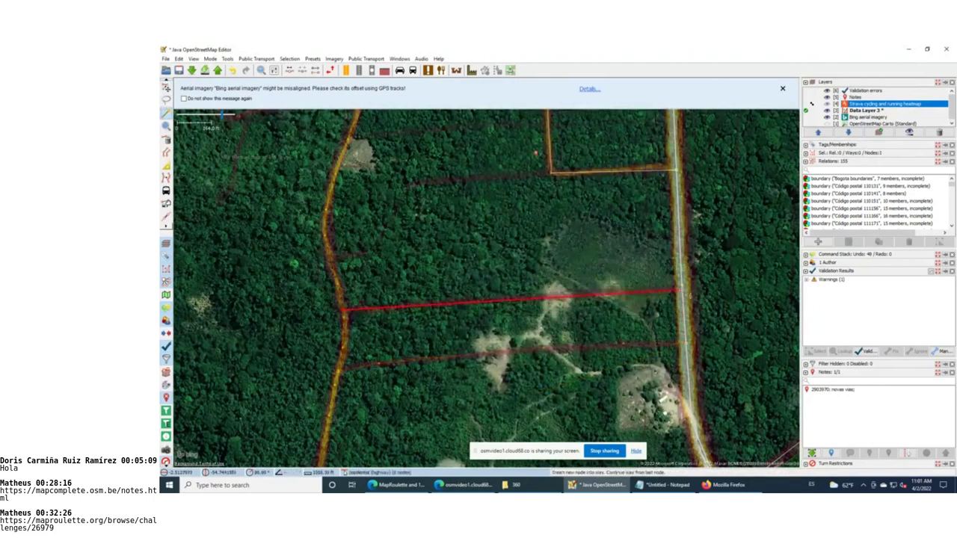
{"action": "left_click", "coordinate": [679, 290]}
{"action": "key", "text": "F3"}
{"action": "left_click", "coordinate": [513, 207]}
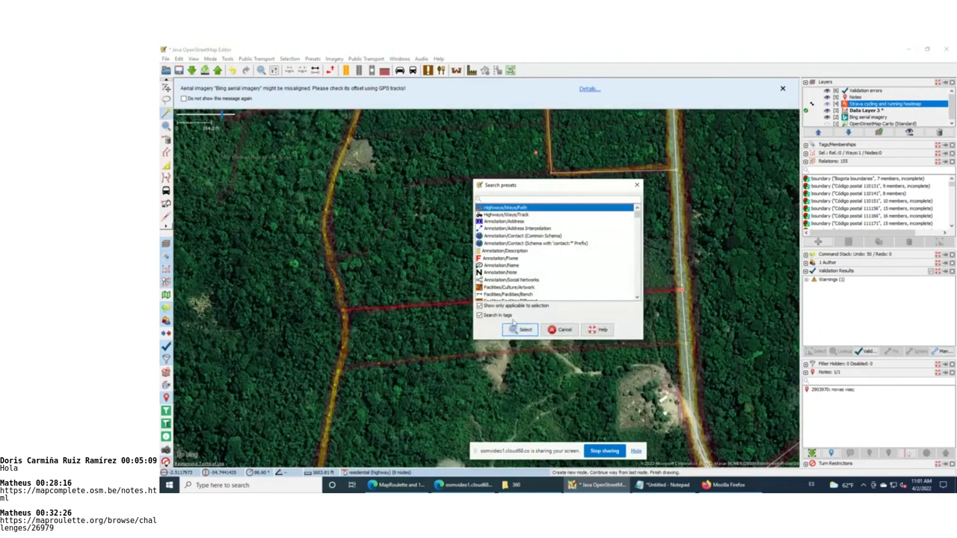
{"action": "left_click", "coordinate": [517, 329]}
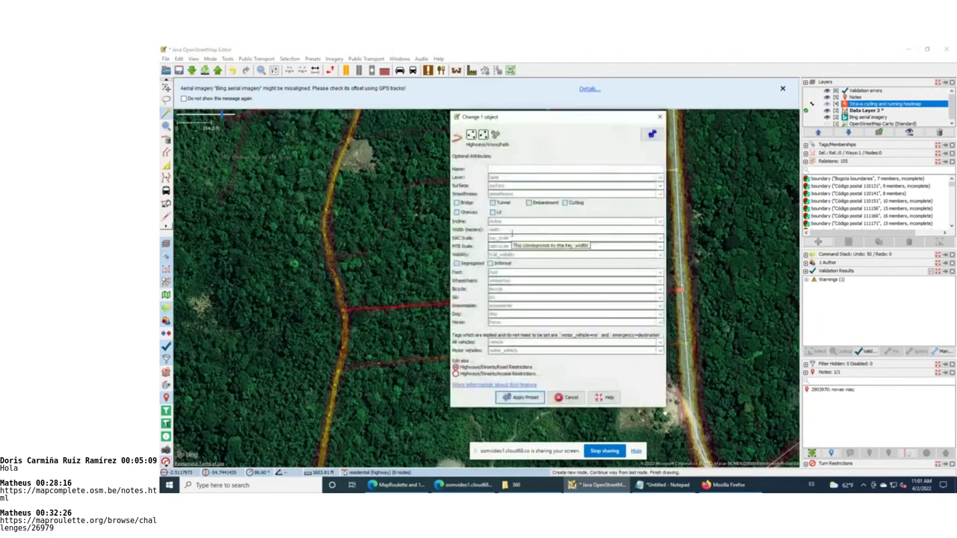
{"action": "key", "text": "Return"}
{"action": "key", "text": "Escape"}
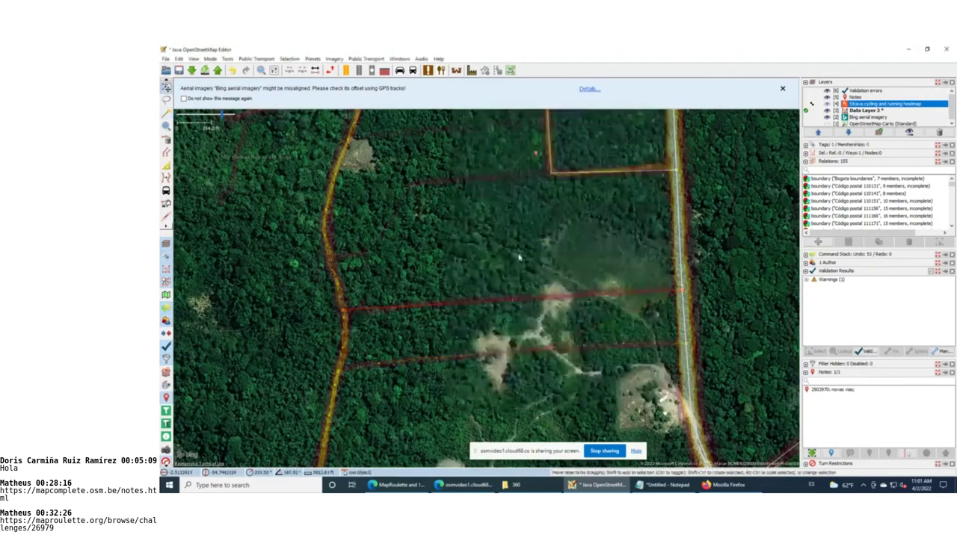
Draw a bending path from the existing node to the orange path, tagged Path
{"action": "left_click_drag", "start_coordinate": [519, 258], "coordinate": [516, 376]}
{"action": "key", "text": "a"}
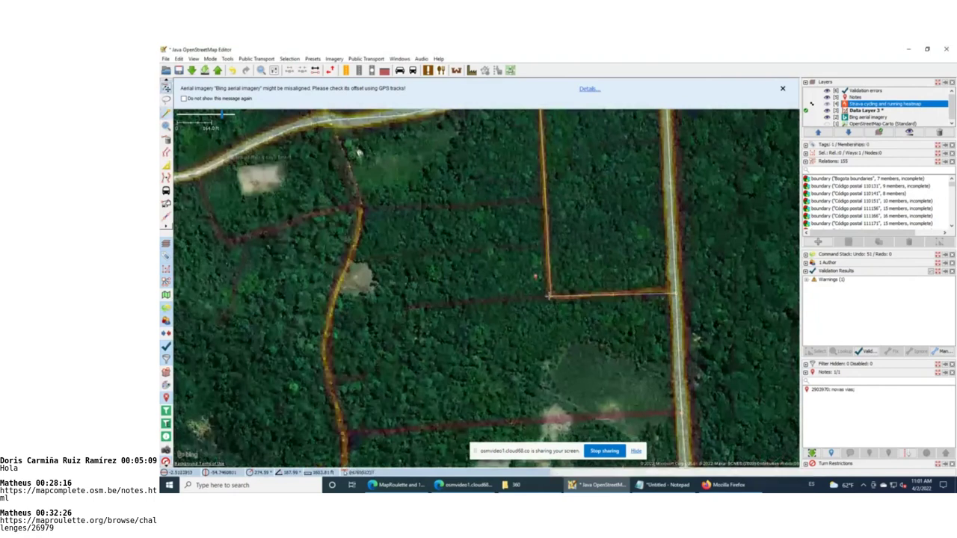
{"action": "left_click", "coordinate": [551, 296]}
{"action": "left_click", "coordinate": [409, 307]}
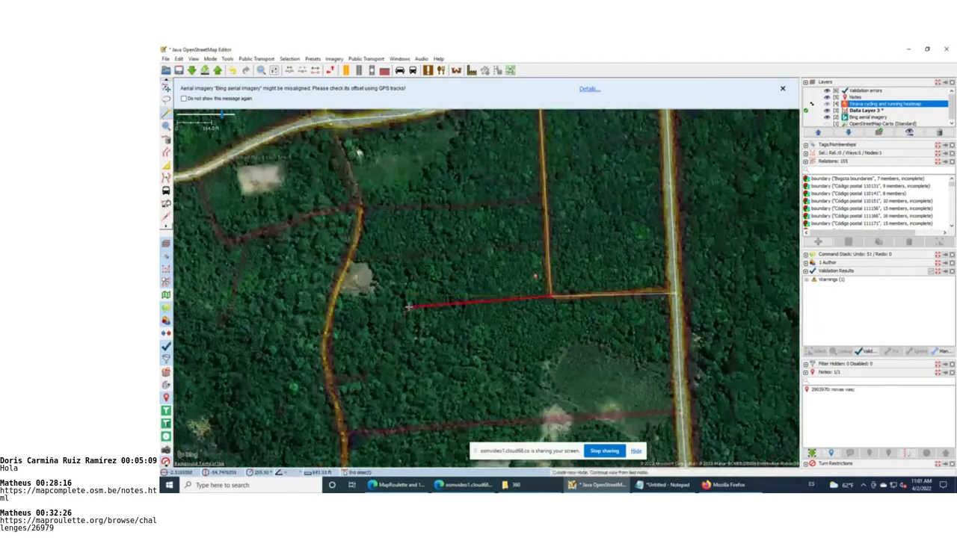
{"action": "left_click", "coordinate": [330, 379]}
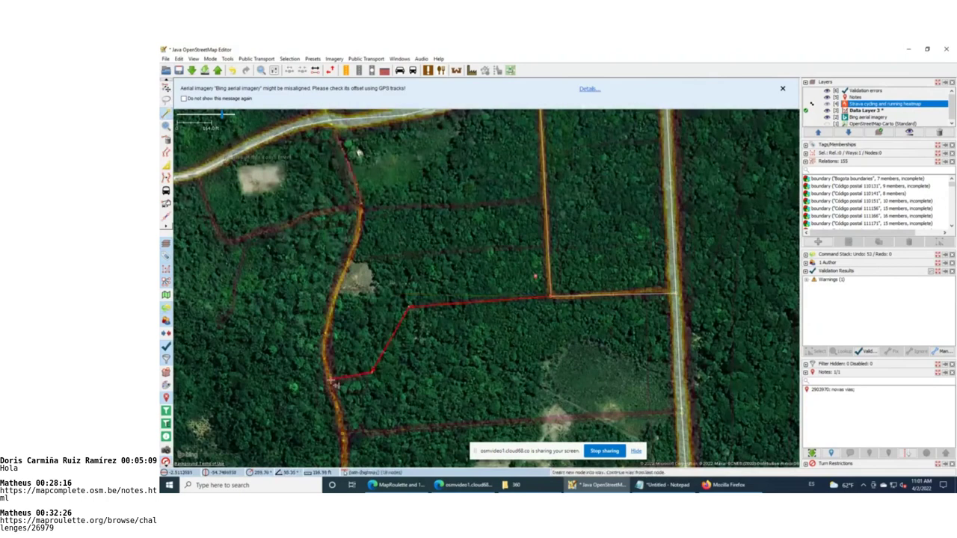
{"action": "key", "text": "F3"}
{"action": "left_click", "coordinate": [536, 209]}
{"action": "left_click", "coordinate": [523, 329]}
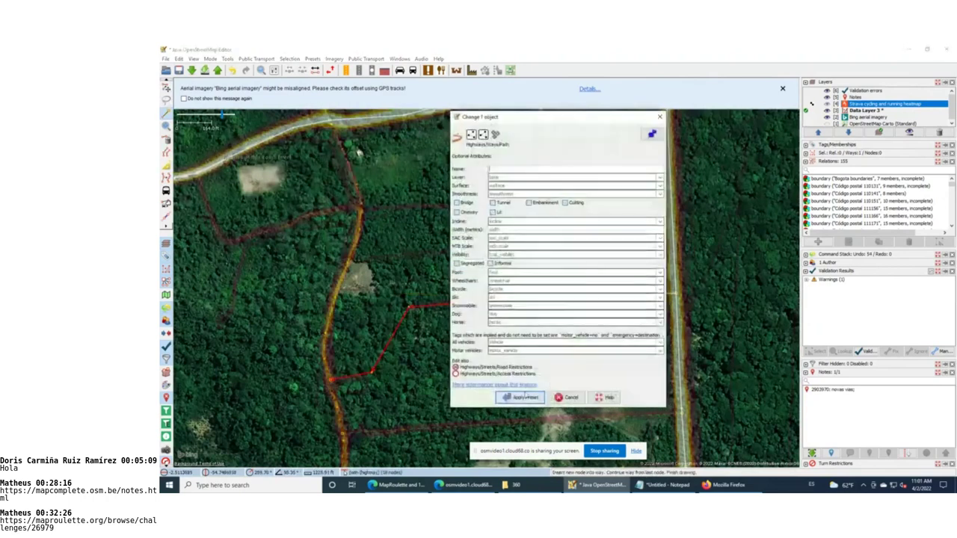
{"action": "left_click", "coordinate": [520, 397]}
{"action": "key", "text": "s"}
Draw a path between two points on the orange way and tag it Path
{"action": "left_click_drag", "start_coordinate": [517, 309], "coordinate": [528, 405]}
{"action": "key", "text": "a"}
{"action": "left_click", "coordinate": [355, 359]}
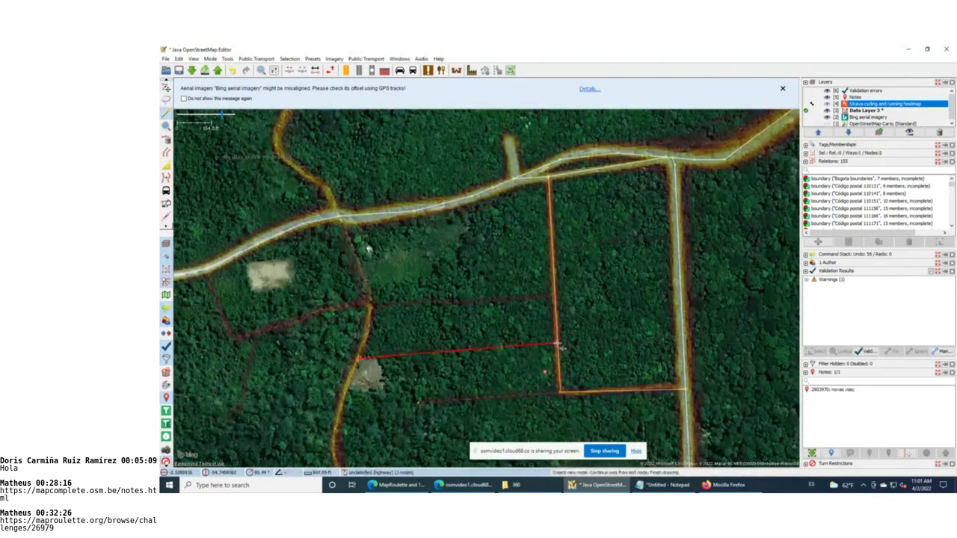
{"action": "double_click", "coordinate": [558, 346]}
{"action": "key", "text": "F3"}
{"action": "double_click", "coordinate": [533, 211]}
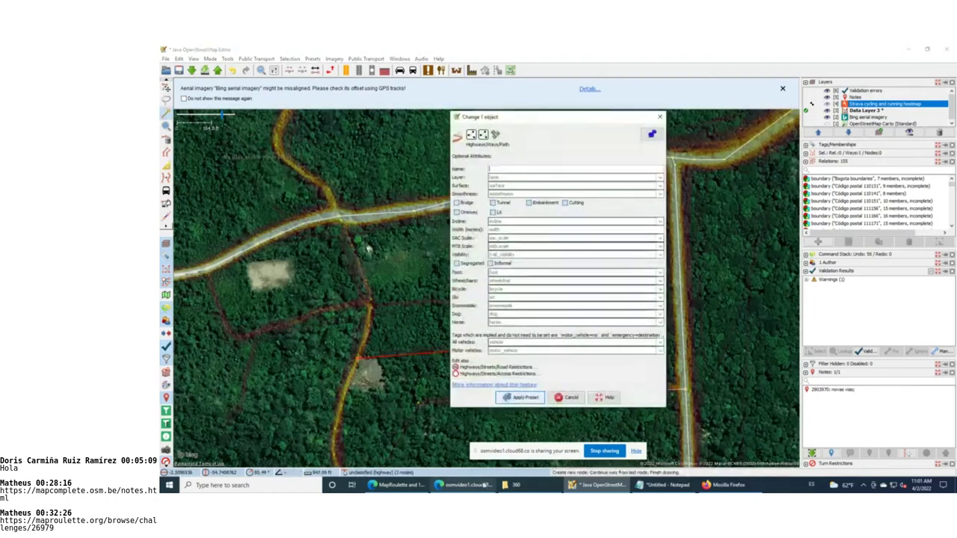
{"action": "left_click", "coordinate": [522, 397]}
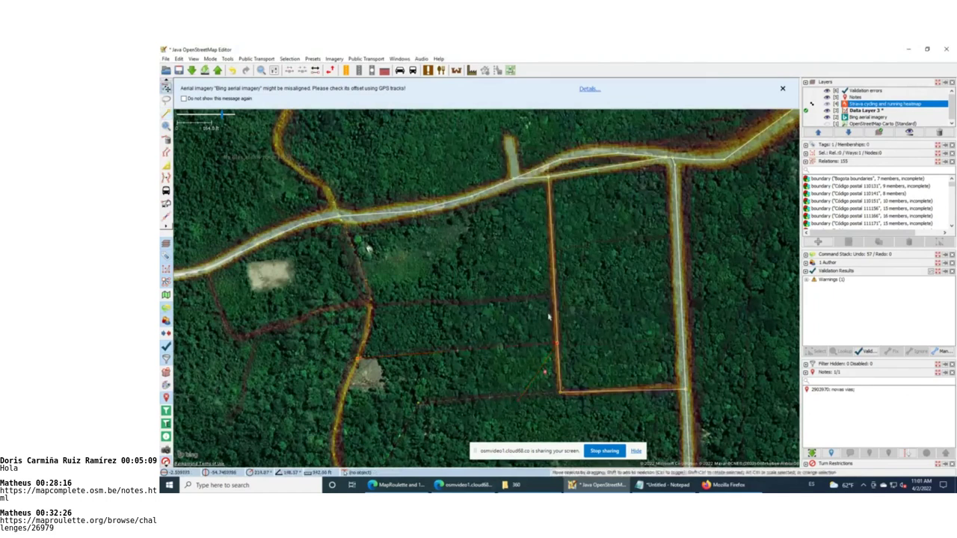
Draw a path from the eastern way to the western way and tag it Path
{"action": "left_click", "coordinate": [557, 299]}
{"action": "left_click", "coordinate": [370, 303]}
{"action": "key", "text": "Escape"}
{"action": "key", "text": "F3"}
{"action": "left_click", "coordinate": [529, 209]}
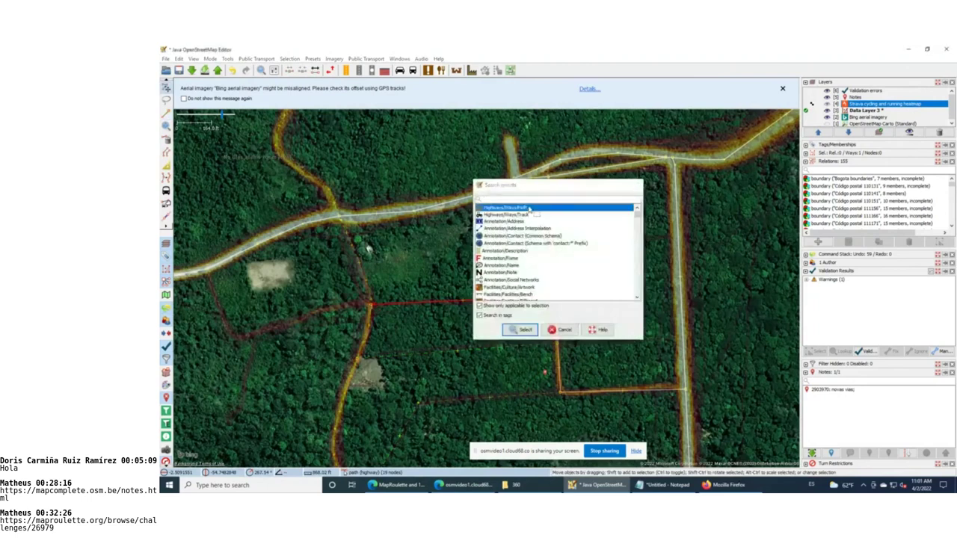
{"action": "double_click", "coordinate": [529, 208]}
{"action": "left_click", "coordinate": [527, 402]}
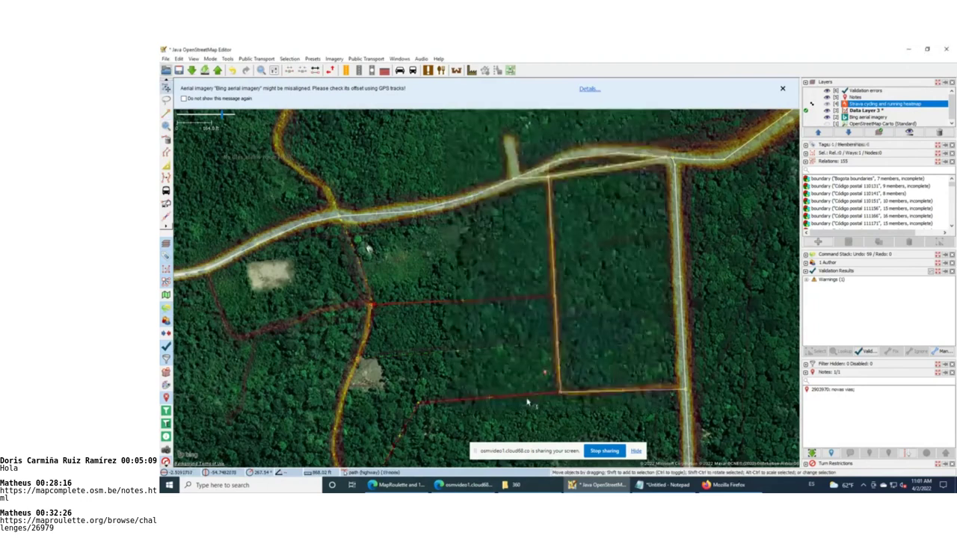
{"action": "left_click_drag", "start_coordinate": [383, 328], "coordinate": [604, 368]}
{"action": "left_click", "coordinate": [426, 314]}
{"action": "key", "text": "a"}
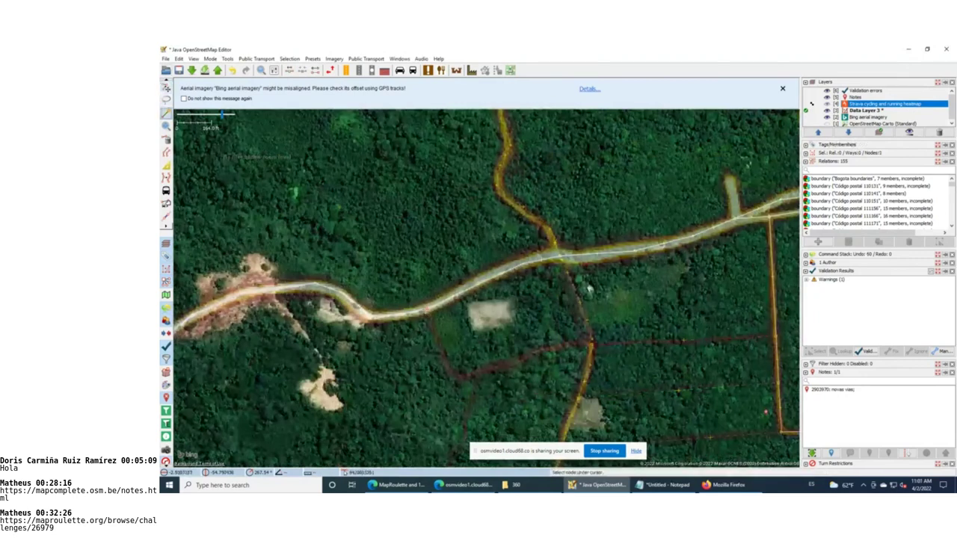
End the new way on the existing track, tag it Path, then pan and zoom out
{"action": "left_click", "coordinate": [454, 377]}
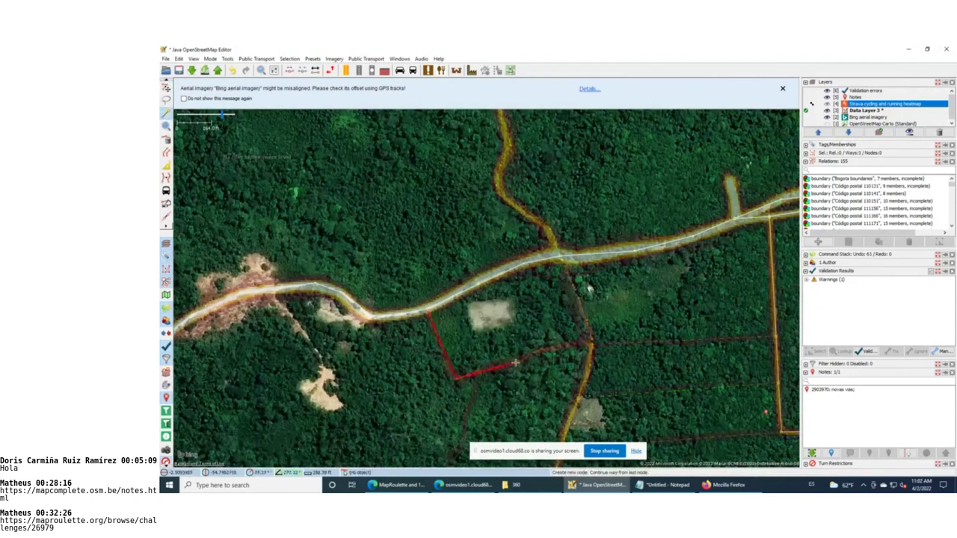
{"action": "left_click", "coordinate": [590, 343]}
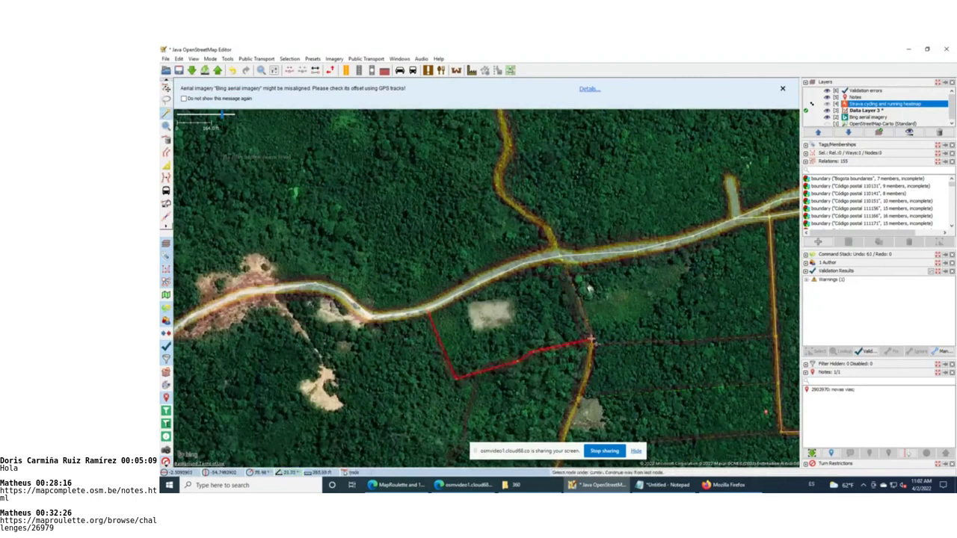
{"action": "key", "text": "F3"}
{"action": "double_click", "coordinate": [526, 210]}
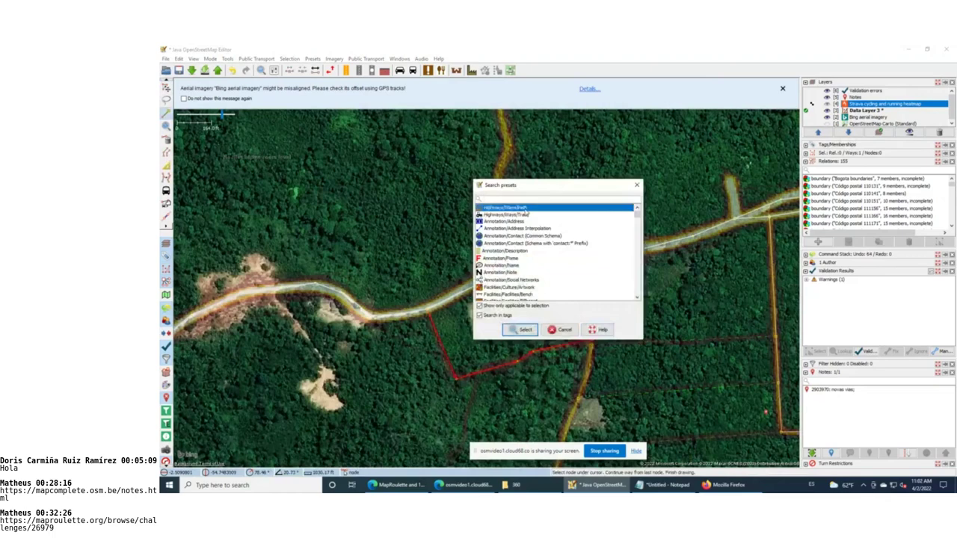
{"action": "left_click", "coordinate": [520, 396]}
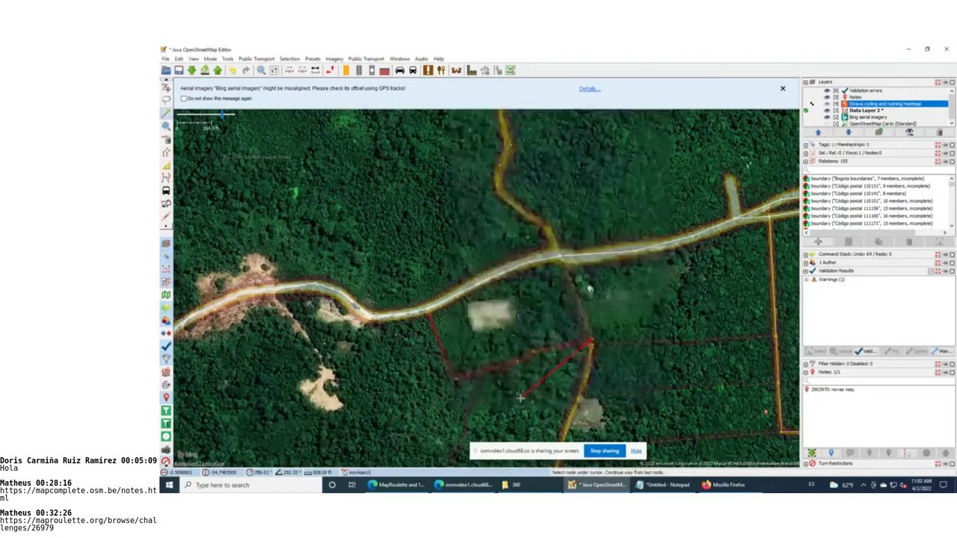
{"action": "left_click_drag", "start_coordinate": [654, 297], "coordinate": [507, 232]}
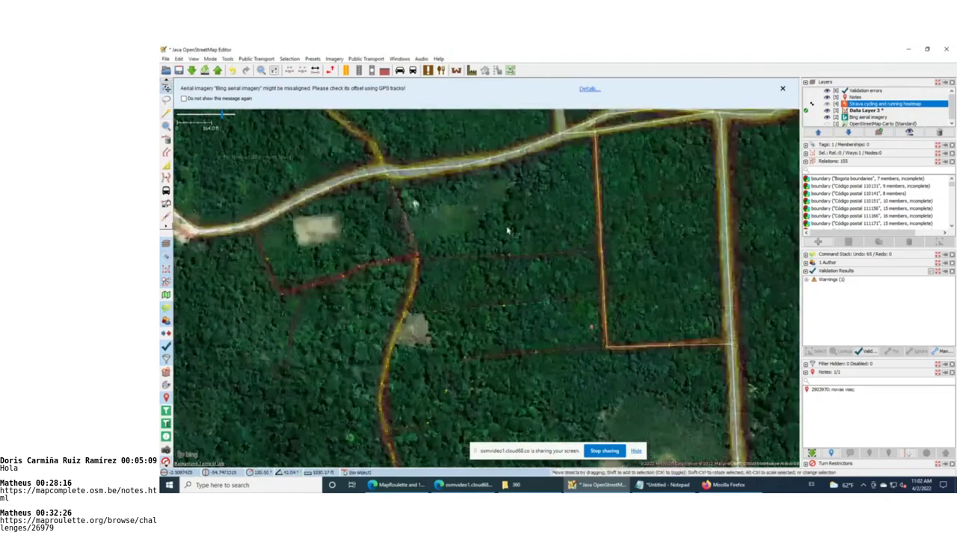
{"action": "scroll", "coordinate": [507, 232], "scroll_direction": "down", "scroll_amount": 1}
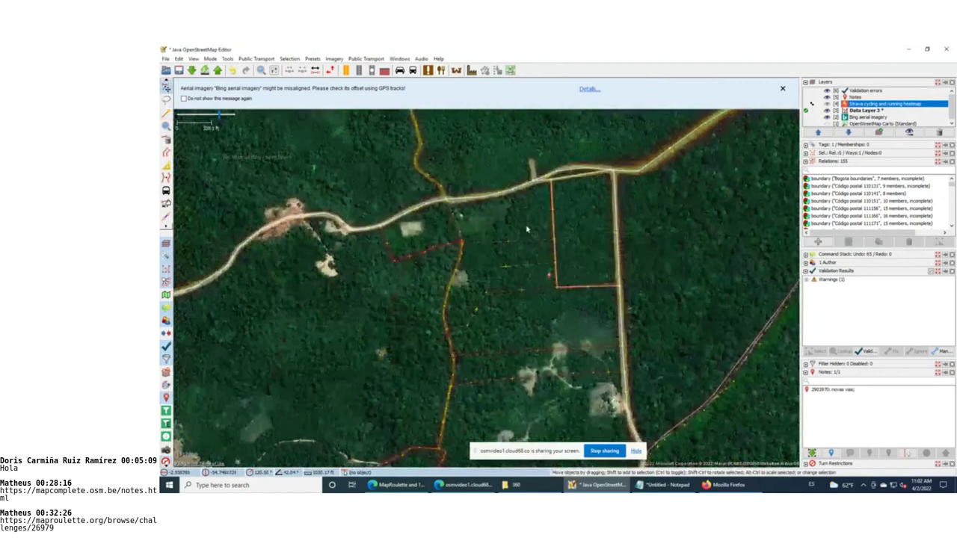
{"action": "left_click_drag", "start_coordinate": [557, 227], "coordinate": [532, 252]}
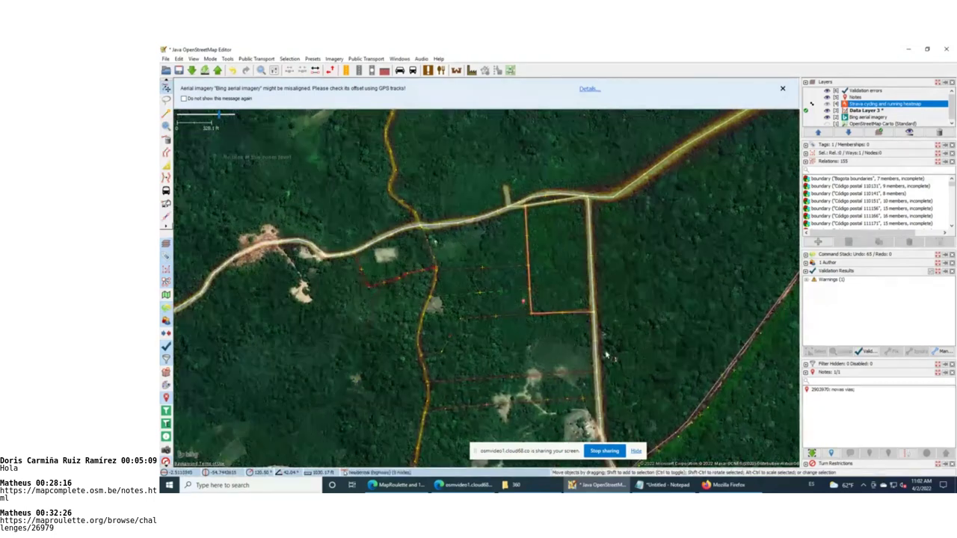
Review the unnamed-way and way-end-near-highway warnings, then cancel the upload
{"action": "left_click_drag", "start_coordinate": [659, 328], "coordinate": [501, 200]}
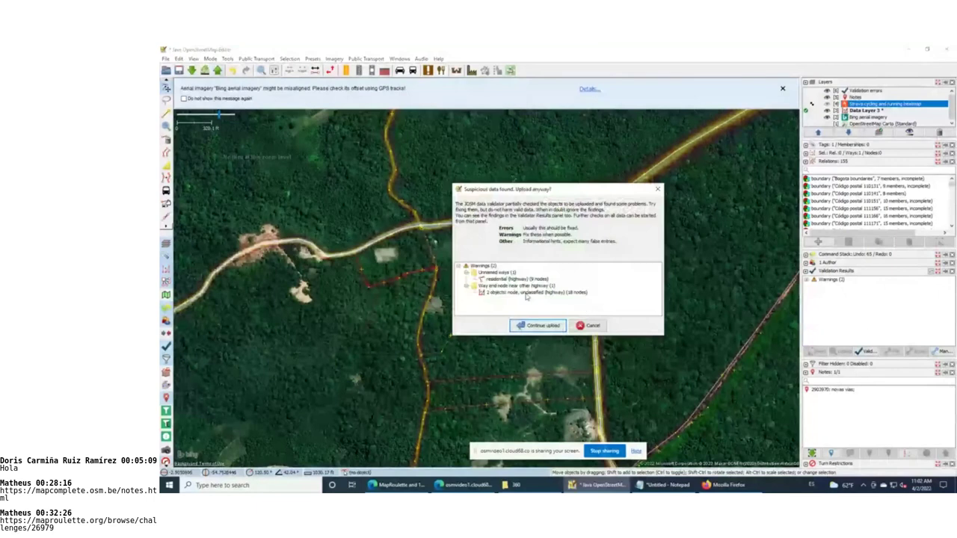
{"action": "left_click", "coordinate": [515, 278]}
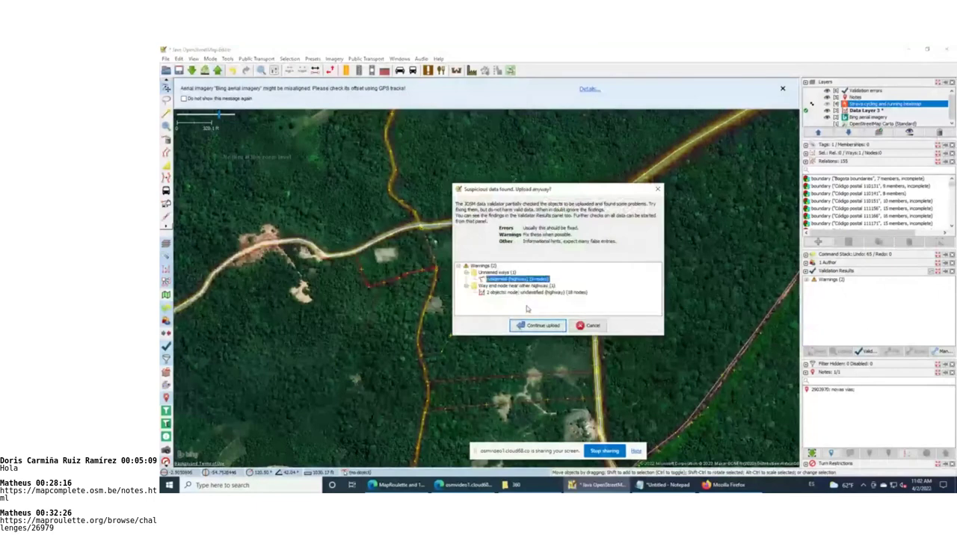
{"action": "left_click", "coordinate": [523, 293]}
{"action": "left_click", "coordinate": [593, 326]}
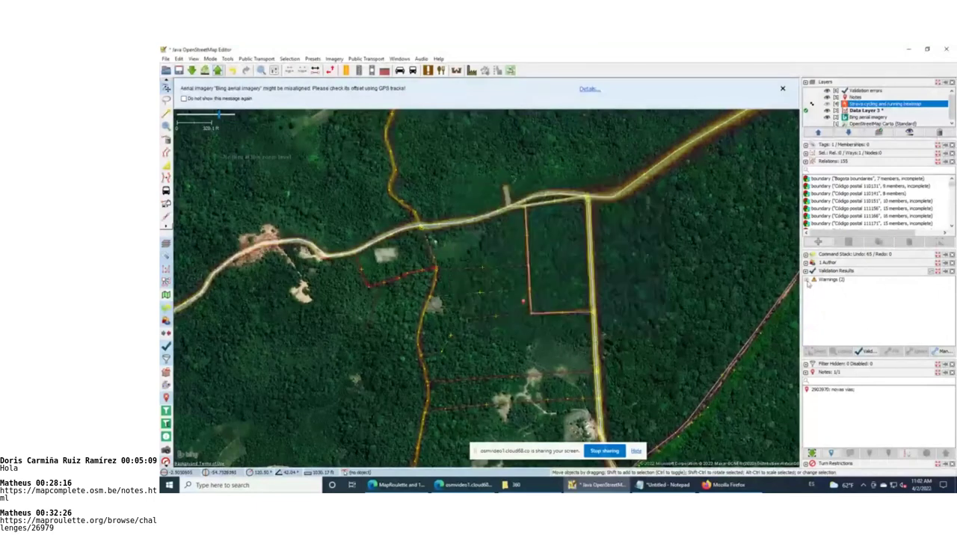
Zoom to the way-end-near-highway problem node and extend the path end to join the road
{"action": "left_click", "coordinate": [807, 280]}
{"action": "left_click", "coordinate": [814, 292]}
{"action": "left_click", "coordinate": [837, 300]}
{"action": "right_click", "coordinate": [846, 301]}
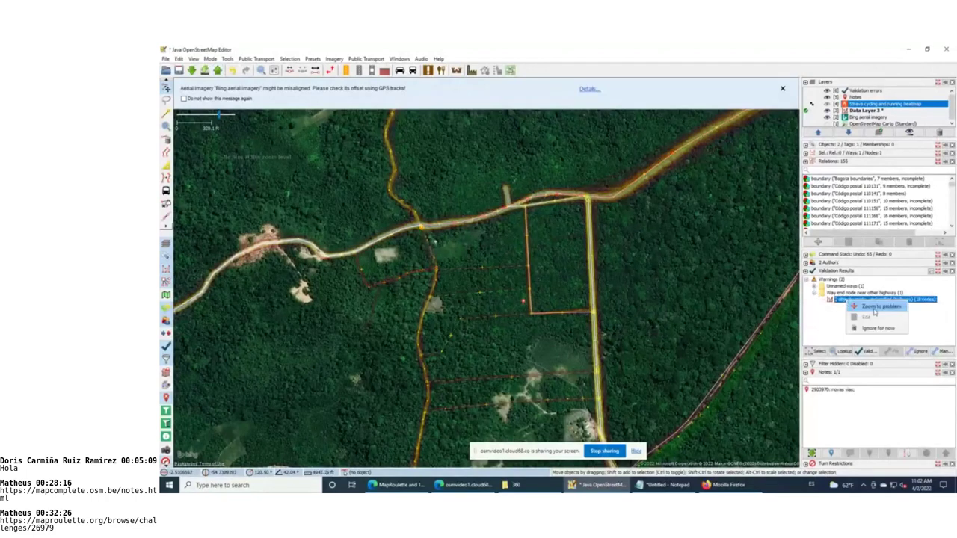
{"action": "left_click", "coordinate": [876, 306]}
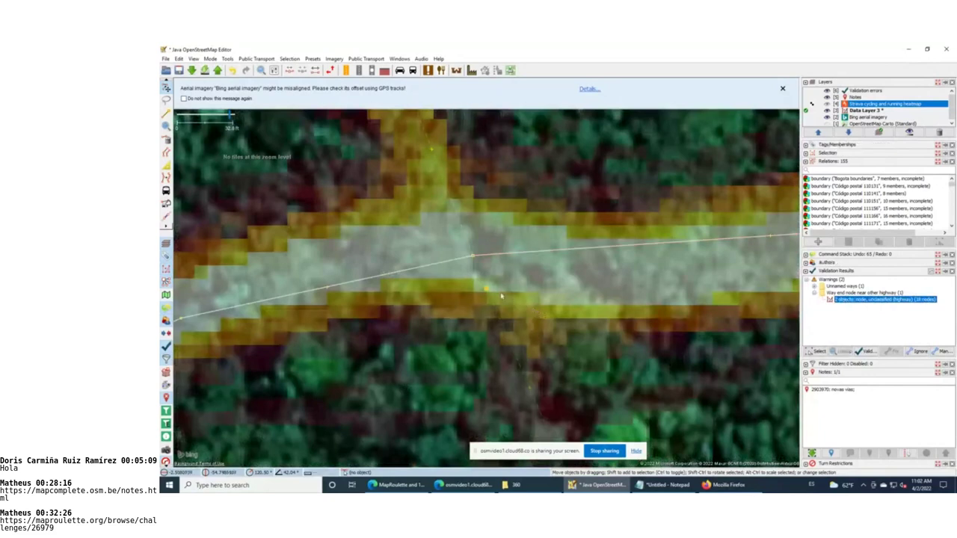
{"action": "key", "text": "a"}
{"action": "key", "text": "Escape"}
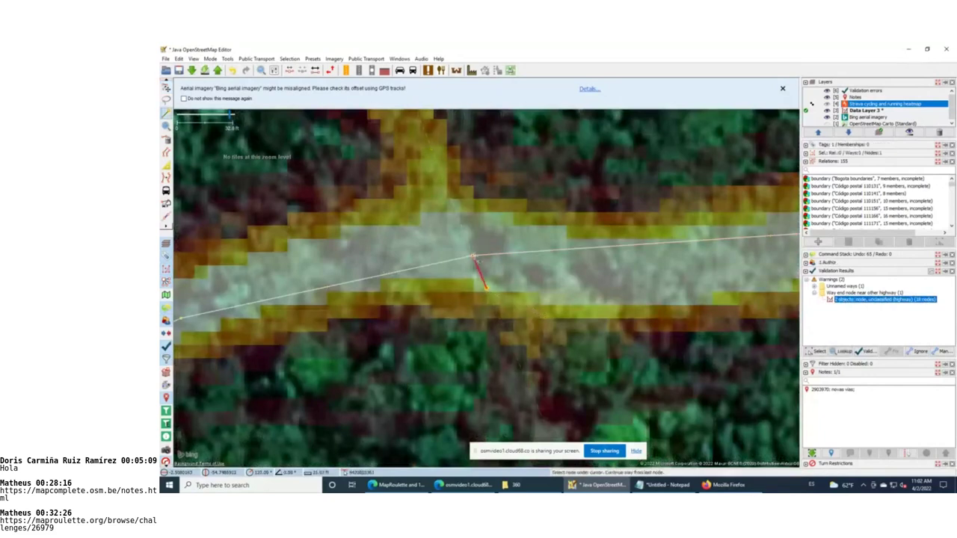
Upload again, continuing past the remaining unnamed-way warning
{"action": "scroll", "coordinate": [486, 288], "scroll_direction": "down", "scroll_amount": 2}
{"action": "left_click", "coordinate": [217, 69]}
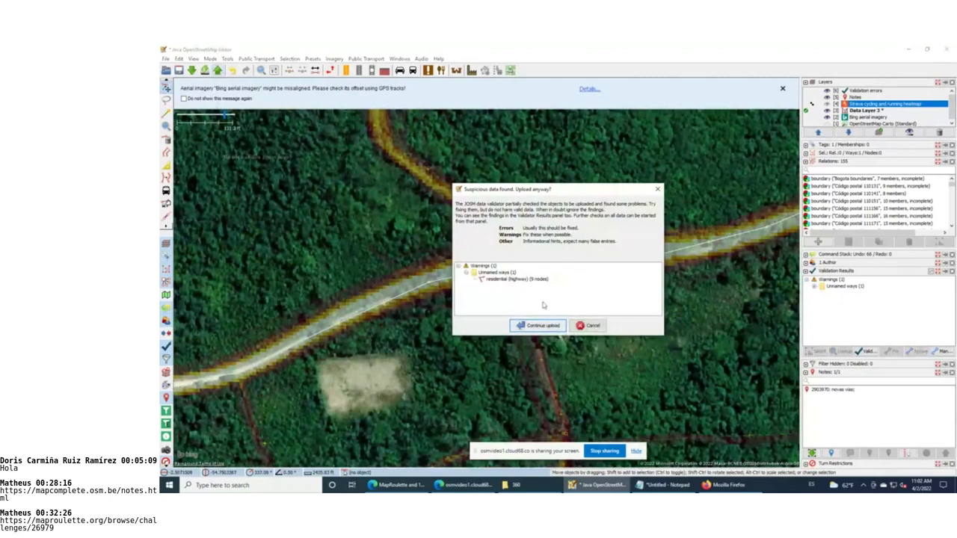
{"action": "left_click", "coordinate": [546, 322]}
In a new Edge tab, search 'wiki openstreetmap latam notas' and open the Notes resolution in Latam result
{"action": "key", "text": "alt+Tab"}
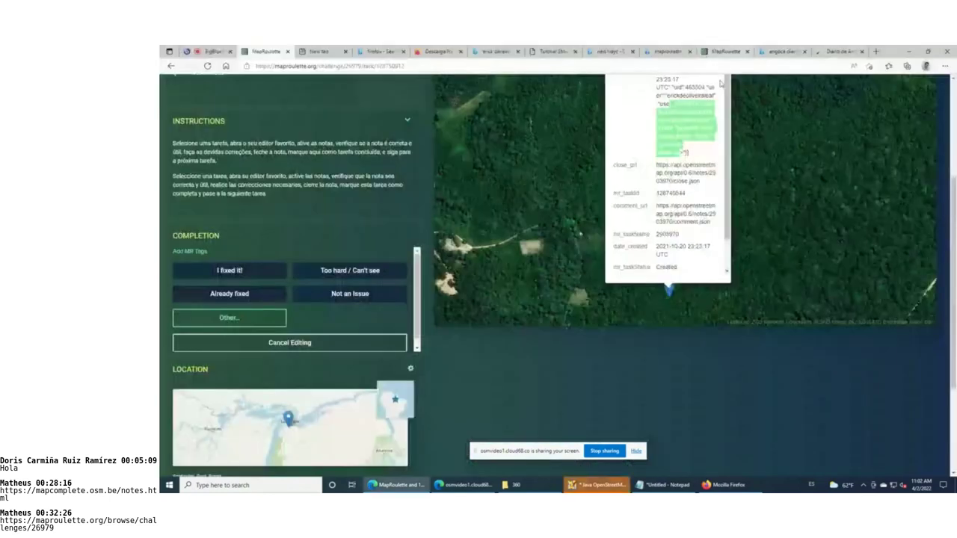
{"action": "left_click", "coordinate": [875, 52]}
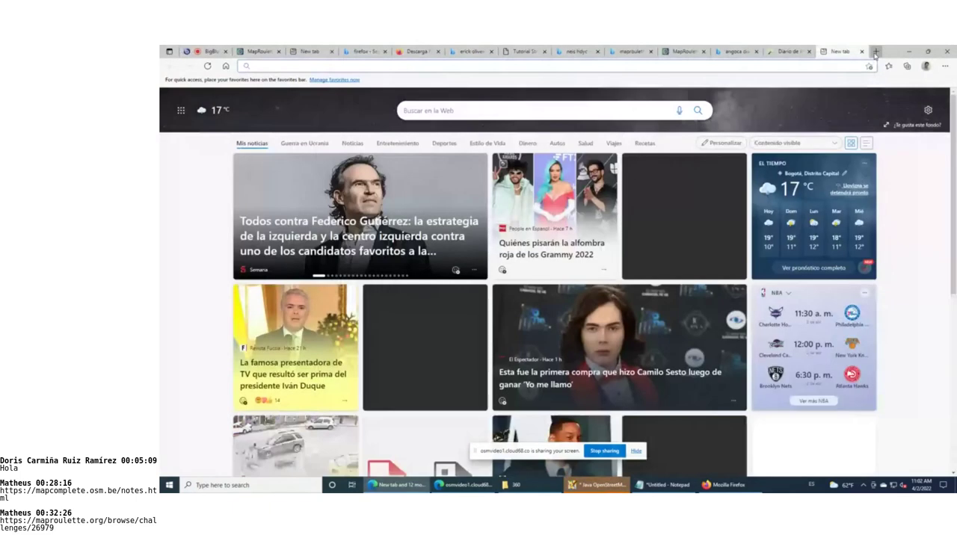
{"action": "type", "text": "wiki op"}
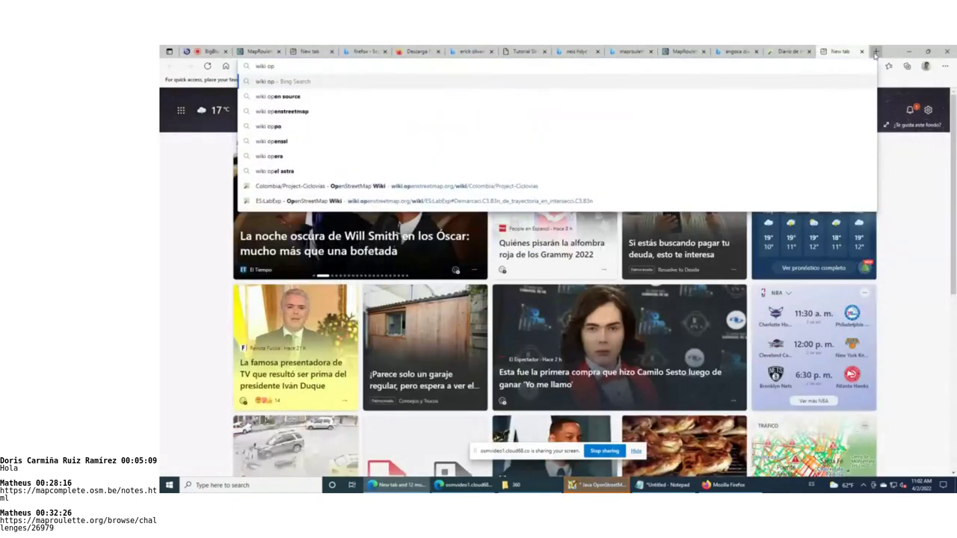
{"action": "type", "text": "en"}
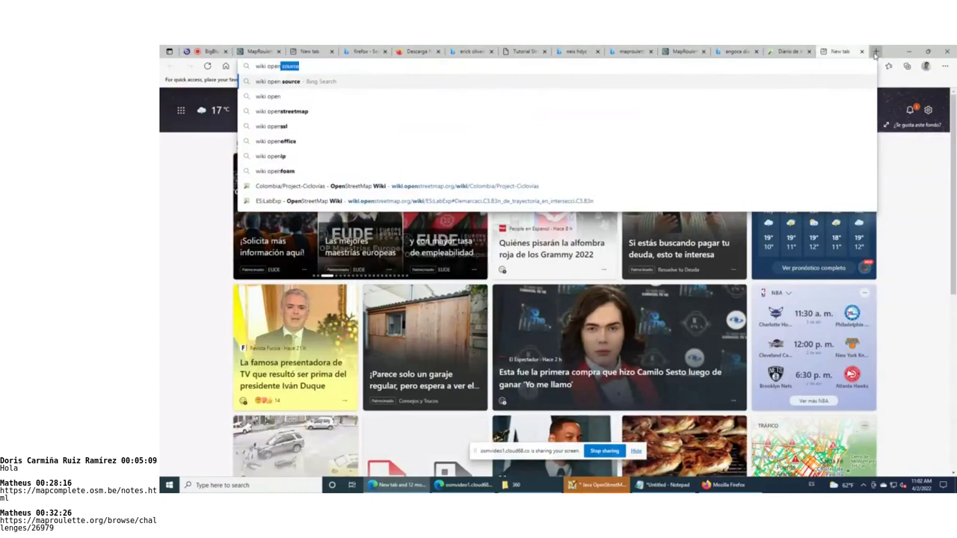
{"action": "type", "text": "streetmap latam notas"}
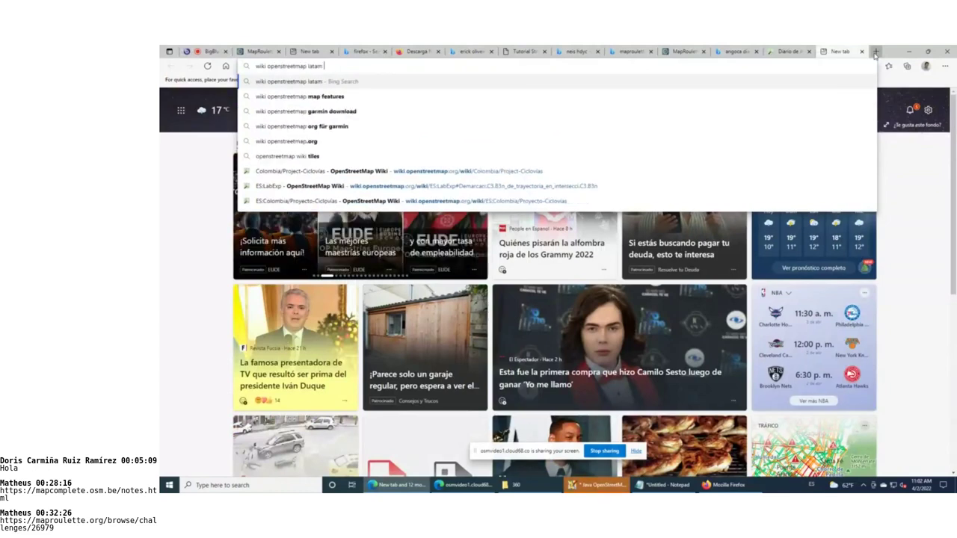
{"action": "key", "text": "Return"}
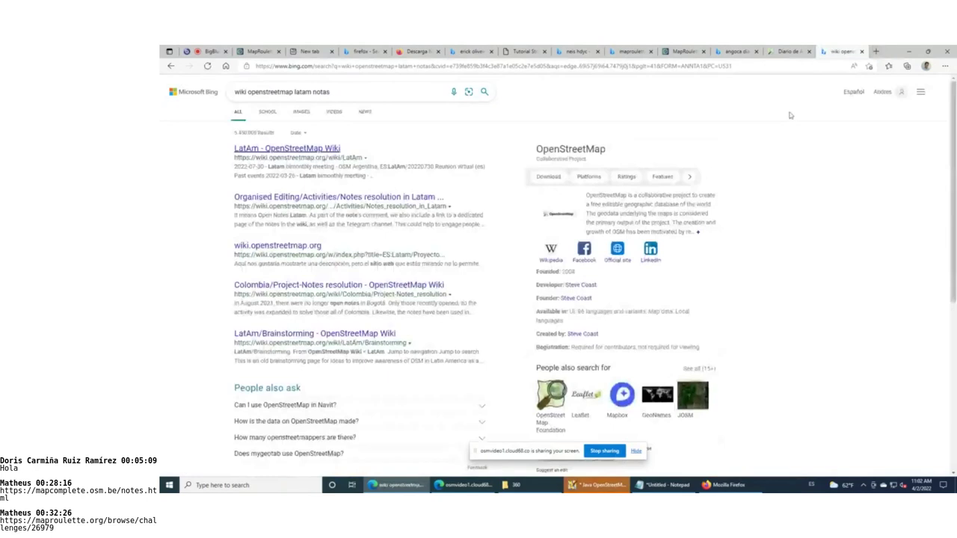
{"action": "left_click", "coordinate": [358, 197]}
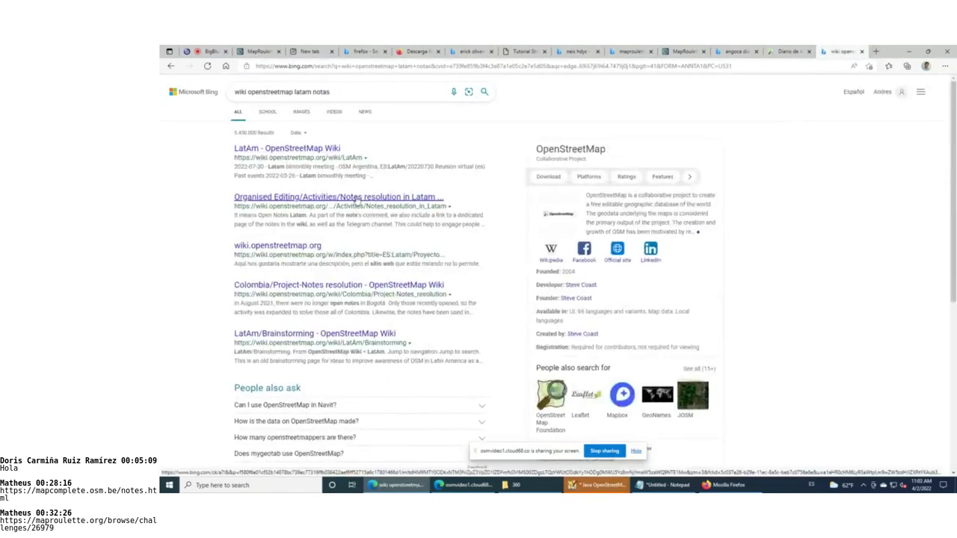
Edit the changeset comment, prepending 'Nota' and choosing the earlier 'Vía faltante' comment
{"action": "key", "text": "alt+Tab"}
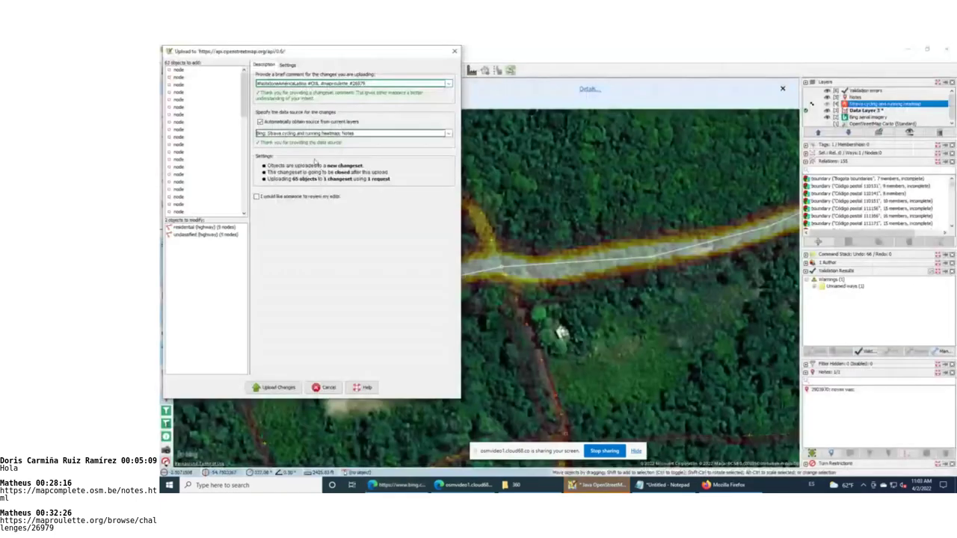
{"action": "key", "text": "ctrl+a"}
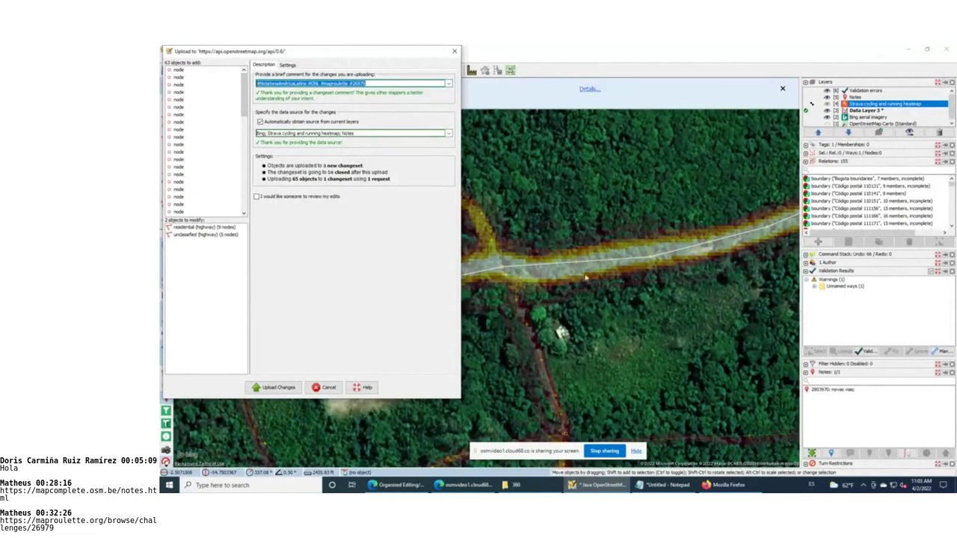
{"action": "double_click", "coordinate": [355, 83]}
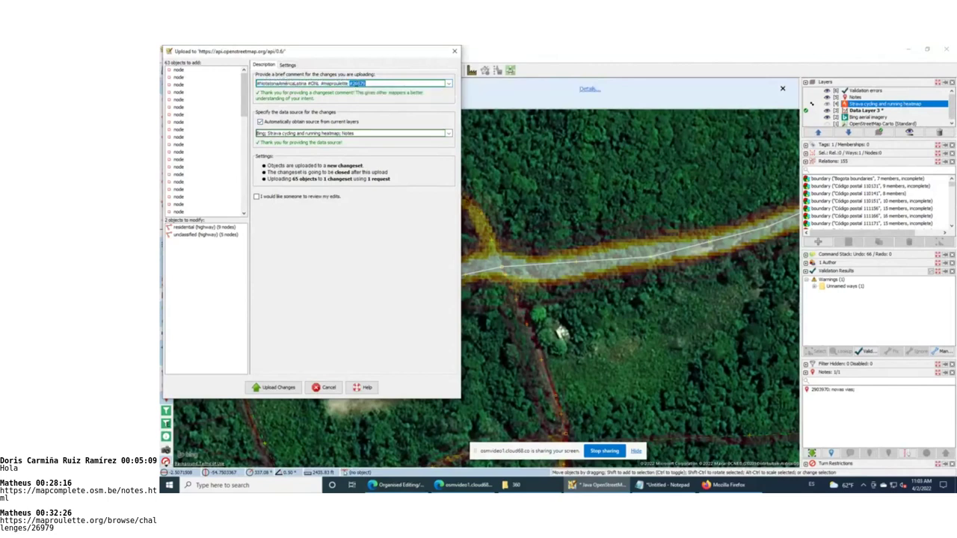
{"action": "key", "text": "End"}
{"action": "key", "text": "Home"}
{"action": "type", "text": "Nota"}
{"action": "key", "text": "Down"}
{"action": "key", "text": "Up"}
{"action": "key", "text": "Down"}
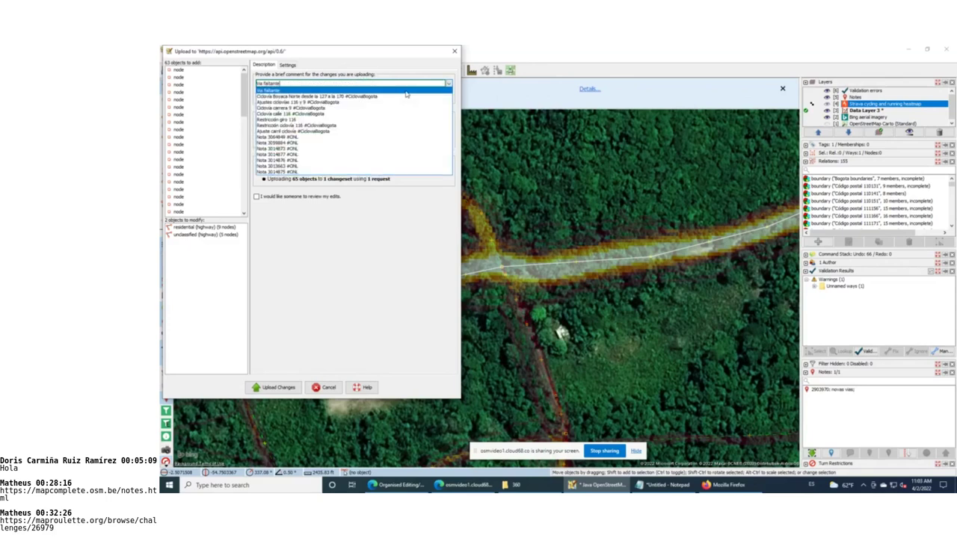
{"action": "key", "text": "Return"}
{"action": "key", "text": "Return"}
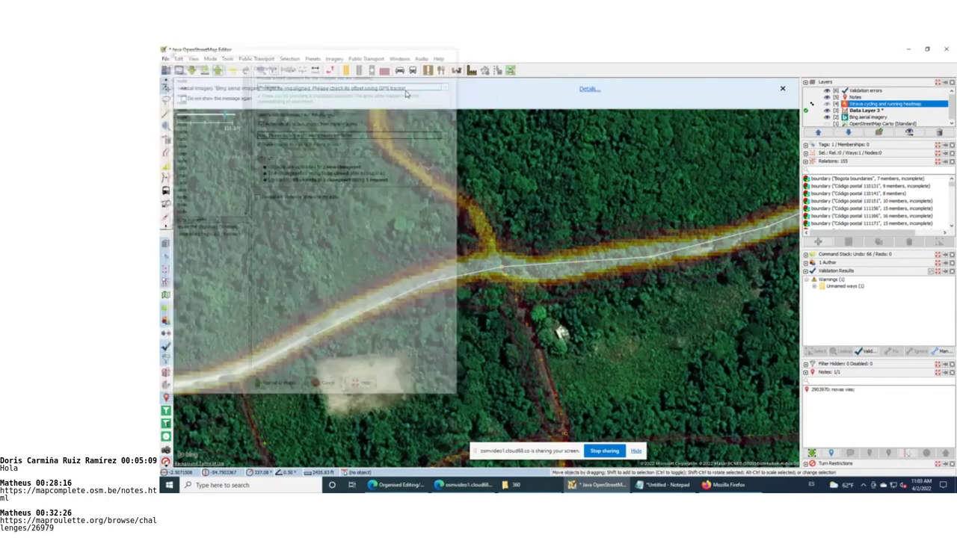
Upload past the validator warning with comment 'Nota 2903970', then select the new-roads note
{"action": "left_click", "coordinate": [217, 70]}
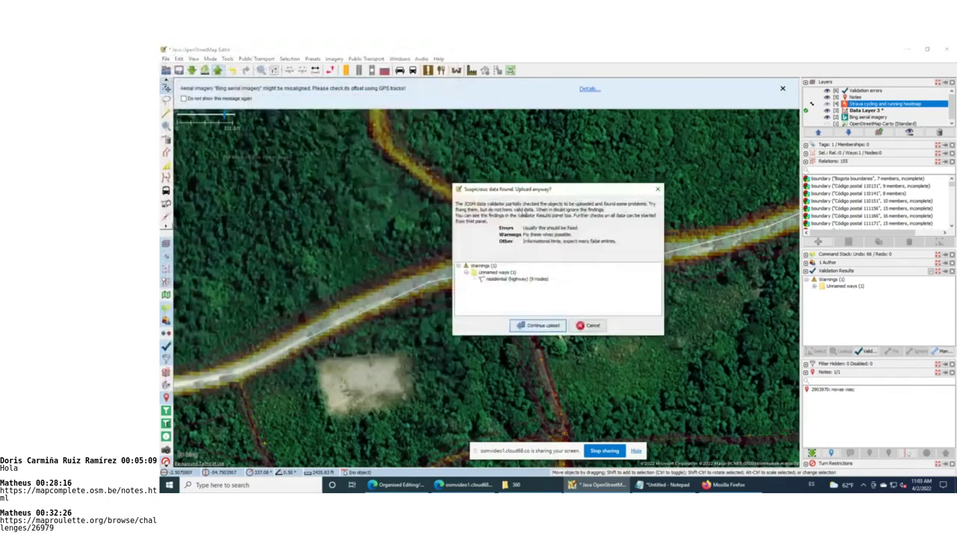
{"action": "left_click", "coordinate": [540, 324]}
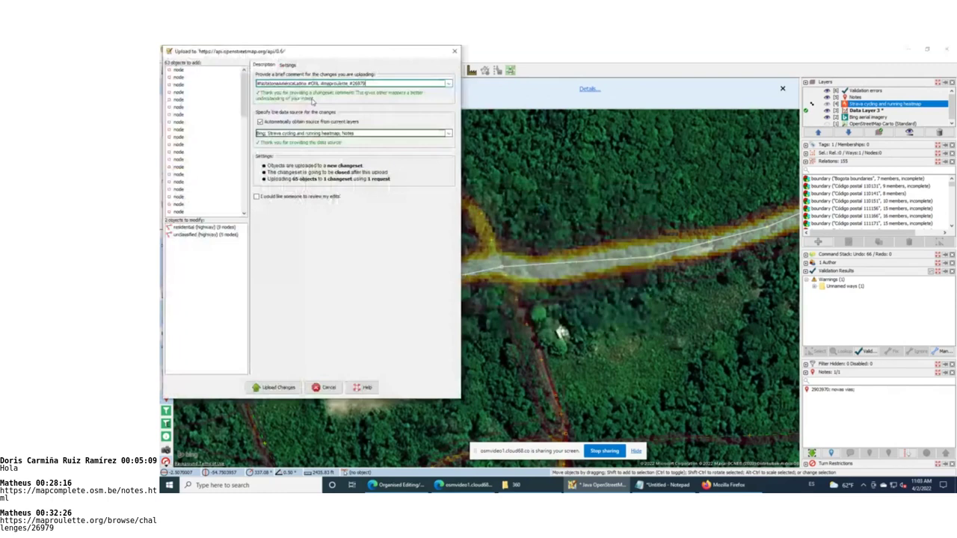
{"action": "type", "text": "Nota "}
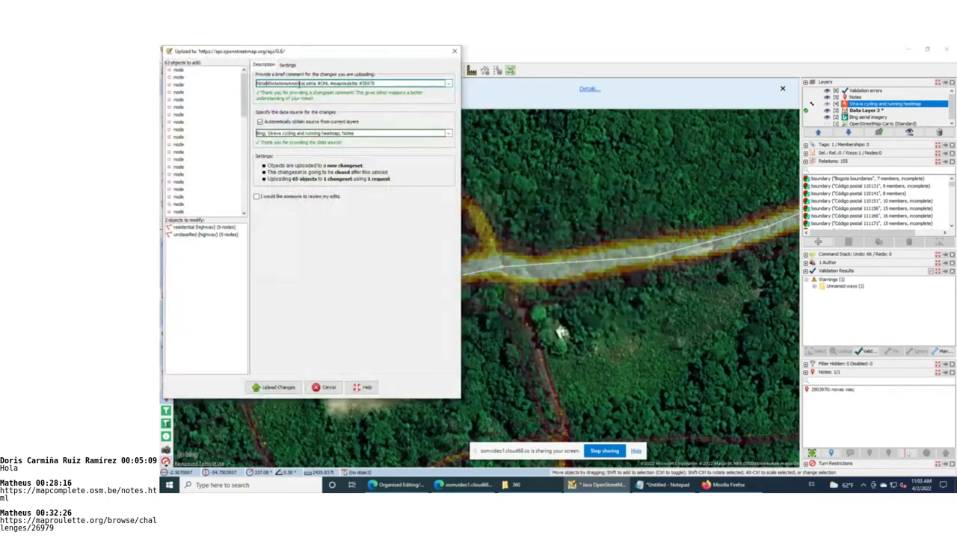
{"action": "type", "text": "2903970"}
{"action": "left_click", "coordinate": [289, 388]}
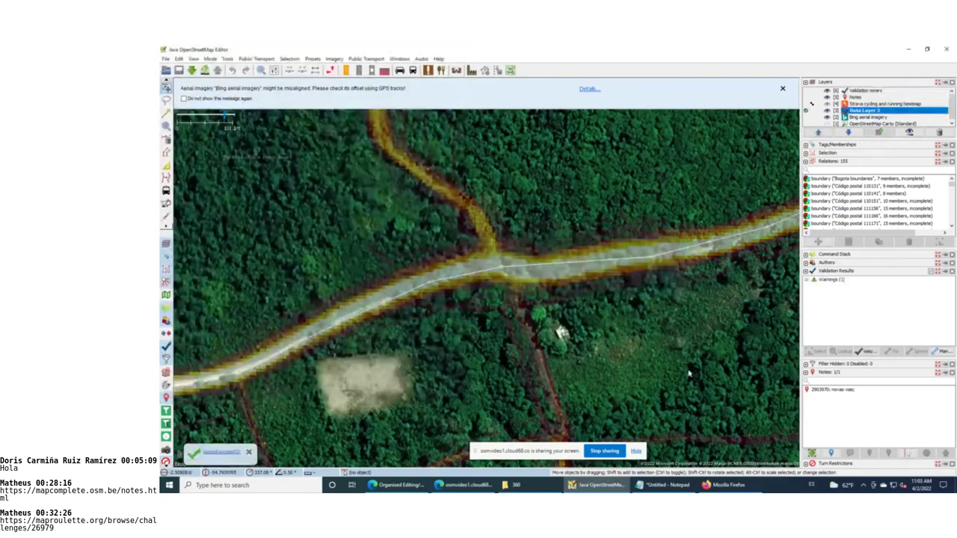
{"action": "left_click", "coordinate": [827, 393]}
Start closing the note and copy the standard message from the Spanish Latam notes-resolution wiki page
{"action": "left_click", "coordinate": [869, 453]}
{"action": "key", "text": "alt+Tab"}
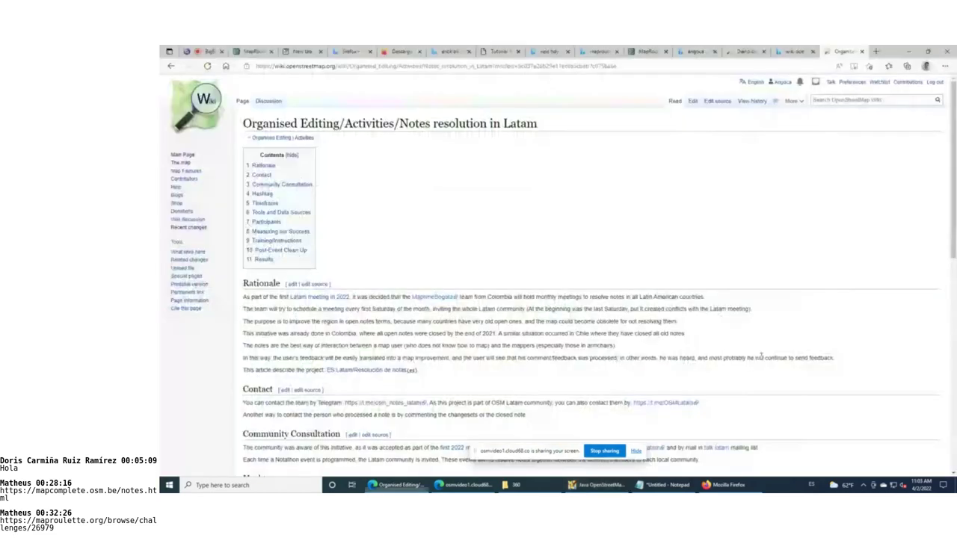
{"action": "scroll", "coordinate": [519, 255], "scroll_direction": "down", "scroll_amount": 3}
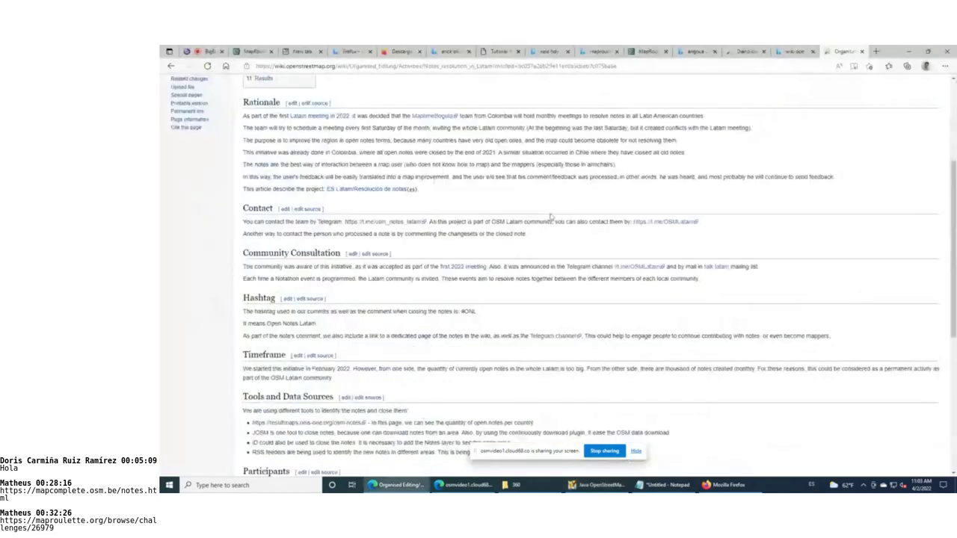
{"action": "left_click", "coordinate": [394, 191]}
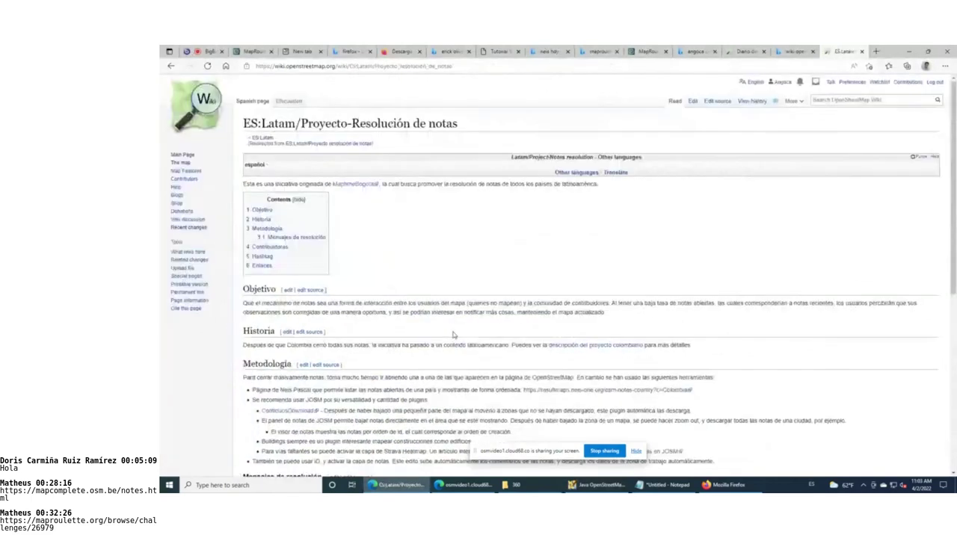
{"action": "scroll", "coordinate": [452, 335], "scroll_direction": "down", "scroll_amount": 5}
{"action": "triple_click", "coordinate": [252, 226]}
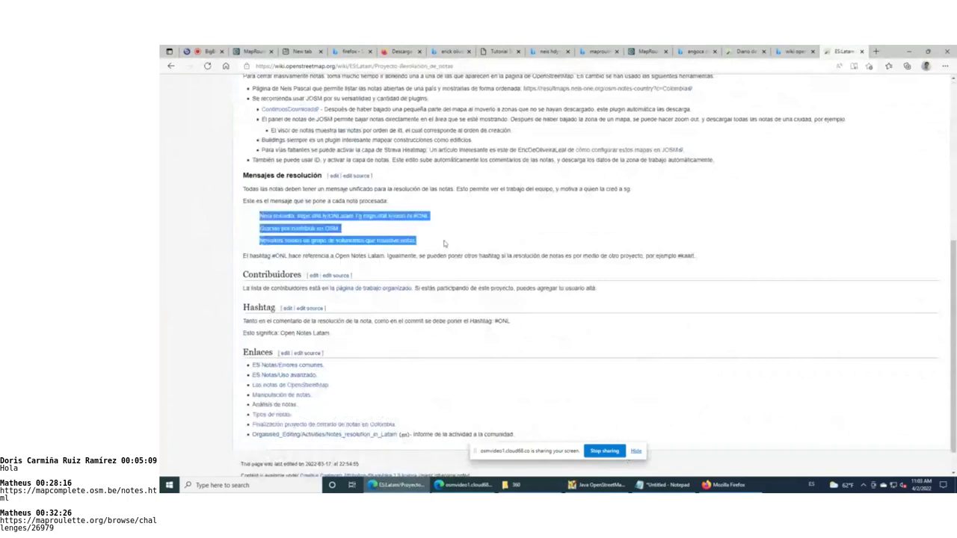
{"action": "key", "text": "alt+Tab"}
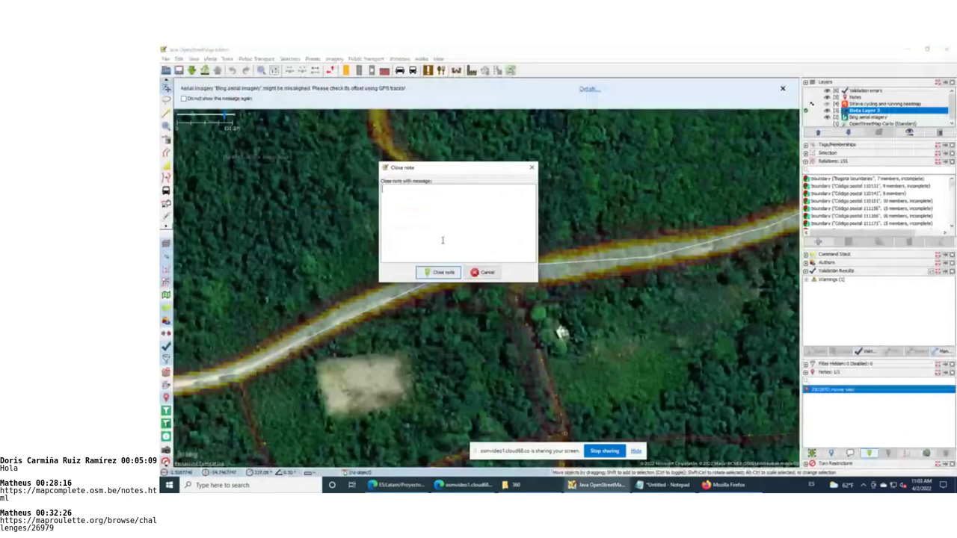
Close note 2903970 with the pasted Latam resolution message and upload the note change
{"action": "type", "text": "Nota resuelta. https://bit.ly/OSMLatam Tg https://bit.ly/osm-nl #OSM  Gracias por contribuir en OSM.  Nosotros somos un grupo de voluntarios que resuelve notas."}
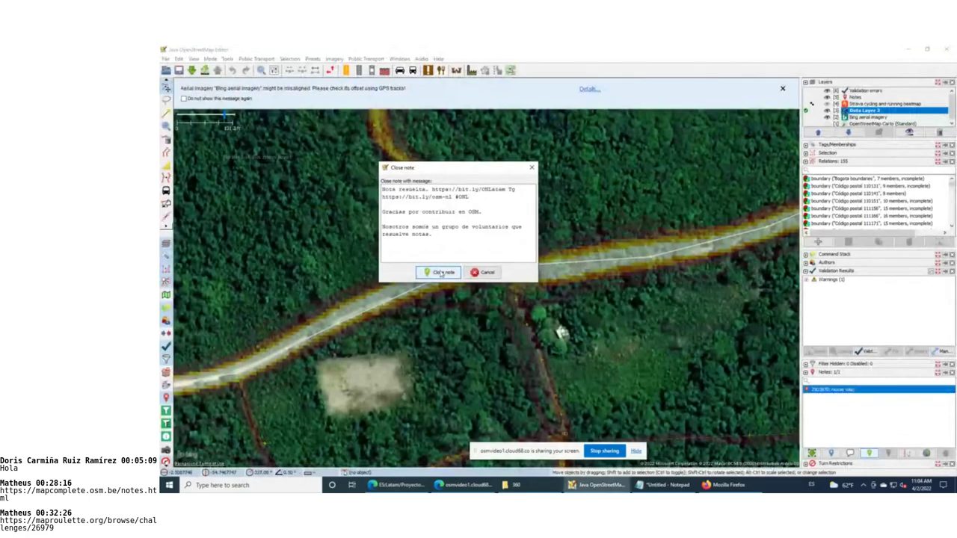
{"action": "left_click", "coordinate": [441, 273]}
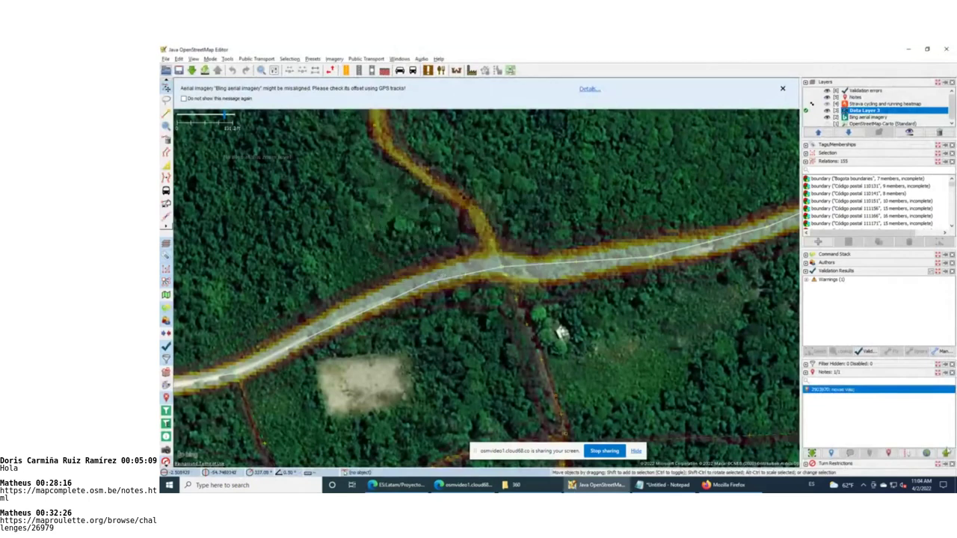
{"action": "left_click", "coordinate": [946, 453]}
{"action": "key", "text": "alt+Tab"}
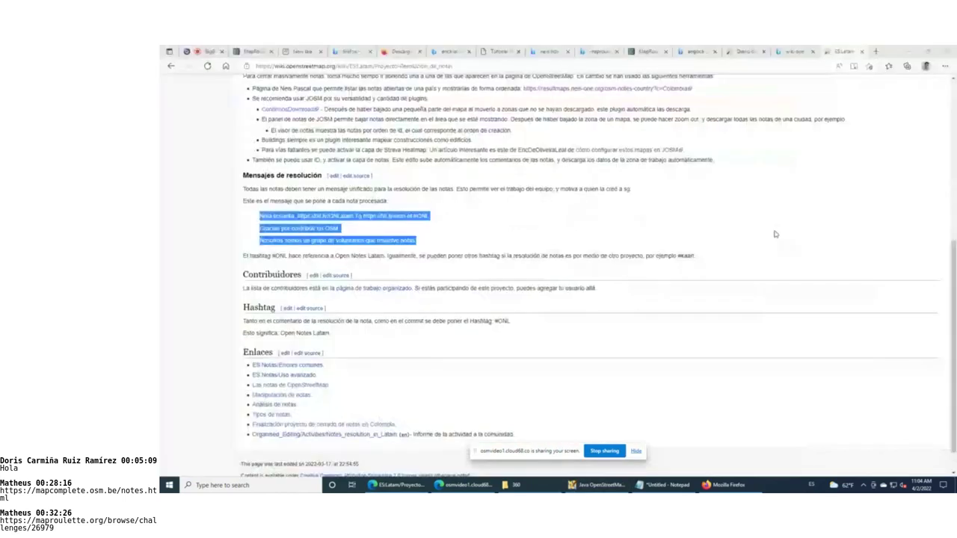
{"action": "key", "text": "alt+Tab"}
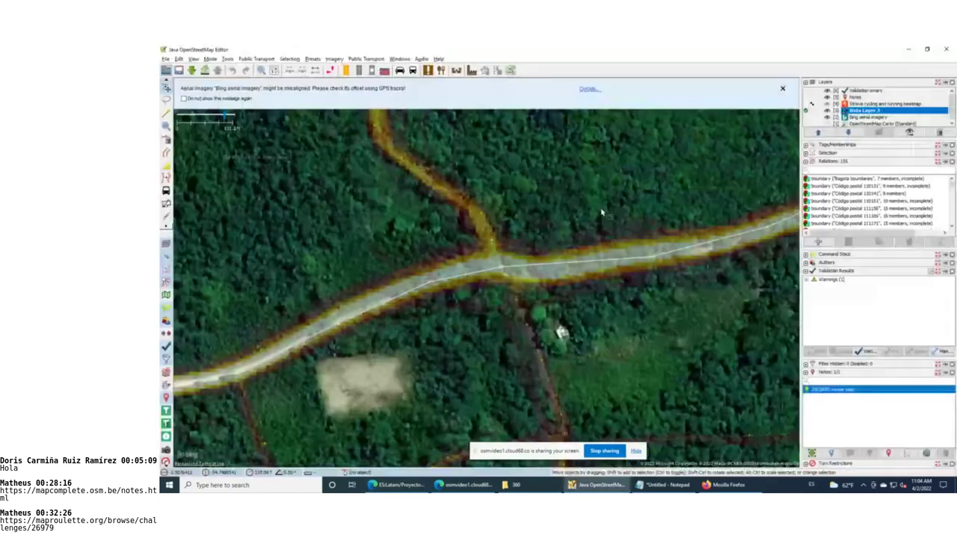
Inspect the forest's unclassified and main roads and their tags, then clear the selection
{"action": "left_click", "coordinate": [609, 260]}
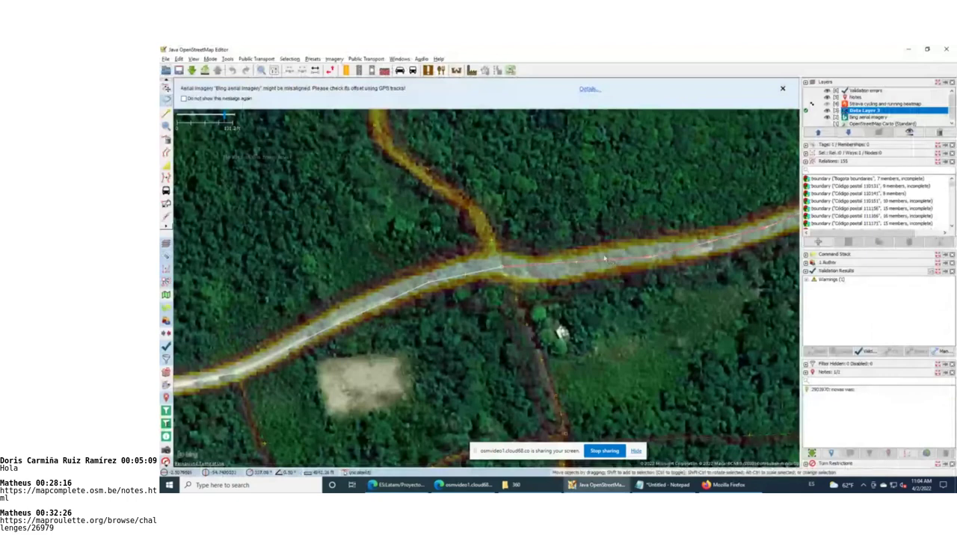
{"action": "scroll", "coordinate": [607, 259], "scroll_direction": "down", "scroll_amount": 2}
{"action": "scroll", "coordinate": [604, 258], "scroll_direction": "down", "scroll_amount": 1}
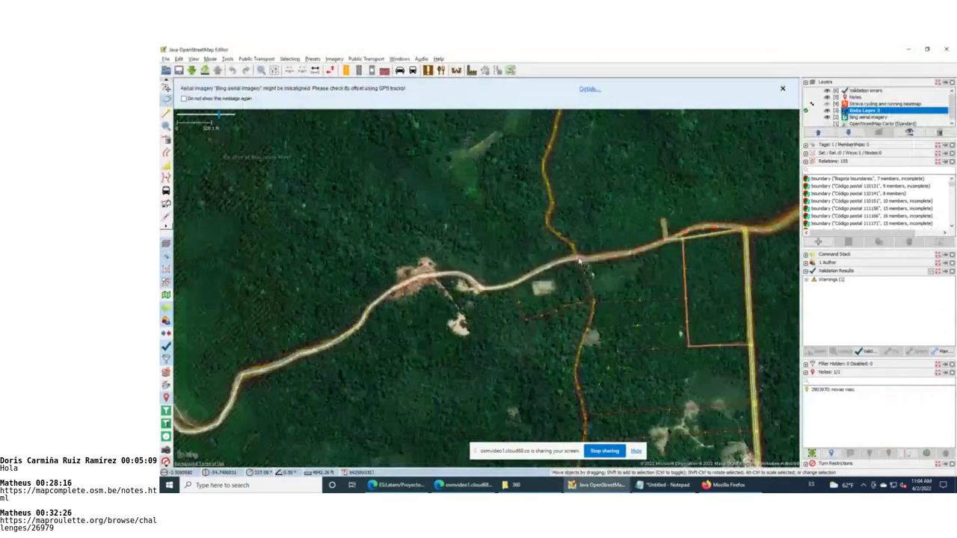
{"action": "left_click", "coordinate": [822, 144]}
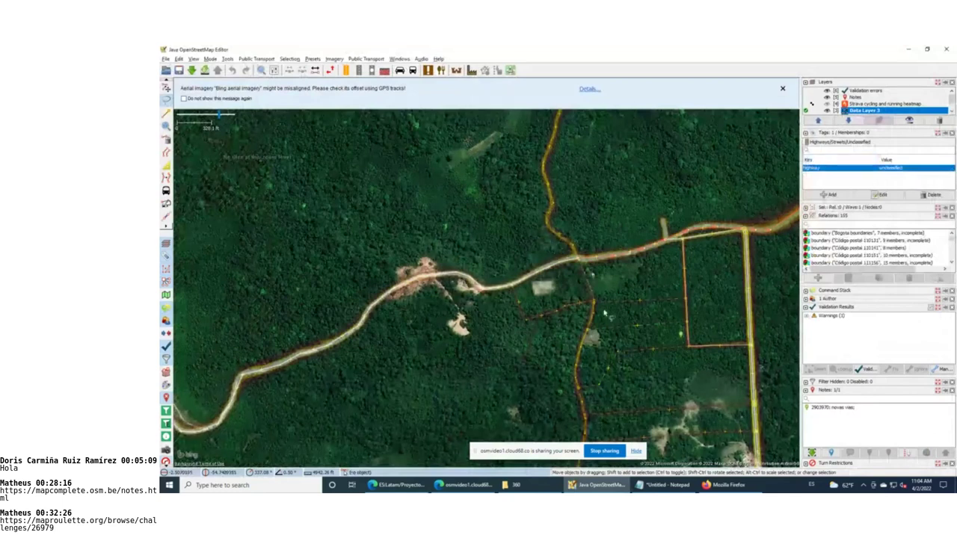
{"action": "left_click", "coordinate": [685, 294]}
{"action": "left_click", "coordinate": [557, 268]}
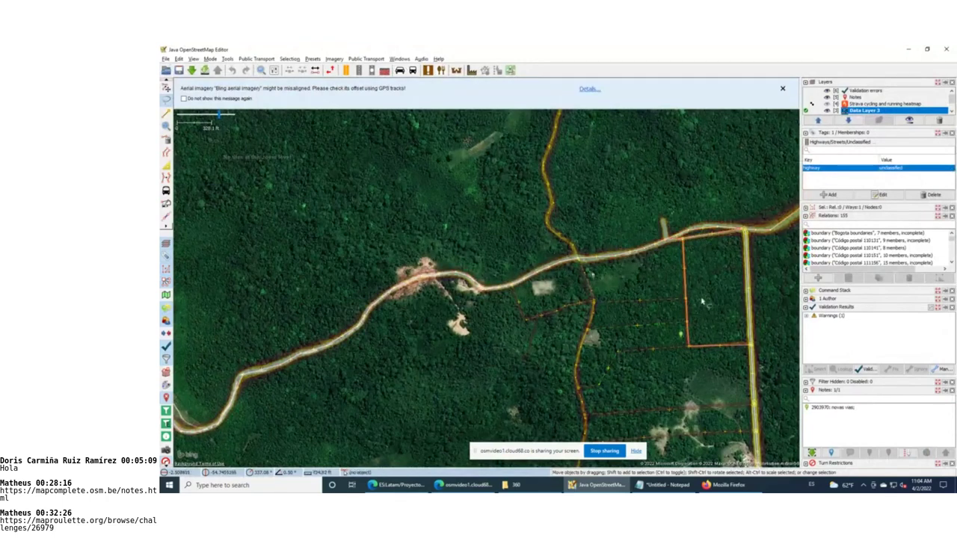
{"action": "mouse_move", "coordinate": [321, 144]}
{"action": "left_mouse_down"}
{"action": "mouse_move", "coordinate": [747, 359]}
{"action": "mouse_move", "coordinate": [796, 139]}
{"action": "mouse_move", "coordinate": [669, 146]}
{"action": "left_mouse_up"}
{"action": "left_click", "coordinate": [644, 168]}
Search for highway=residential, selecting all 963 matching ways
{"action": "key", "text": "ctrl+f"}
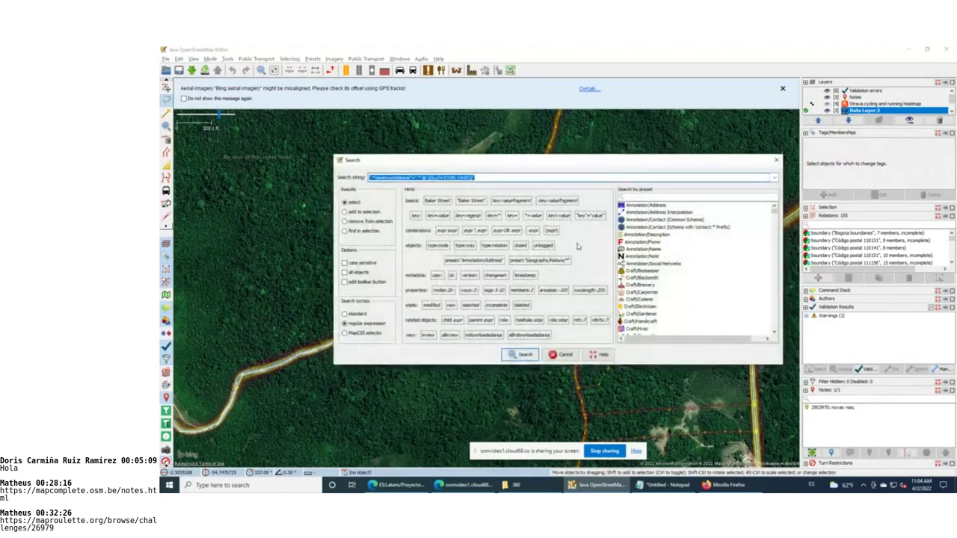
{"action": "key", "text": "BackSpace"}
{"action": "type", "text": "bgva"}
{"action": "key", "text": "BackSpace"}
{"action": "type", "text": "hway=res"}
{"action": "key", "text": "BackSpace"}
{"action": "type", "text": "dential"}
{"action": "key", "text": "BackSpace"}
{"action": "key", "text": "BackSpace"}
{"action": "key", "text": "BackSpace"}
{"action": "type", "text": "ial"}
{"action": "key", "text": "Return"}
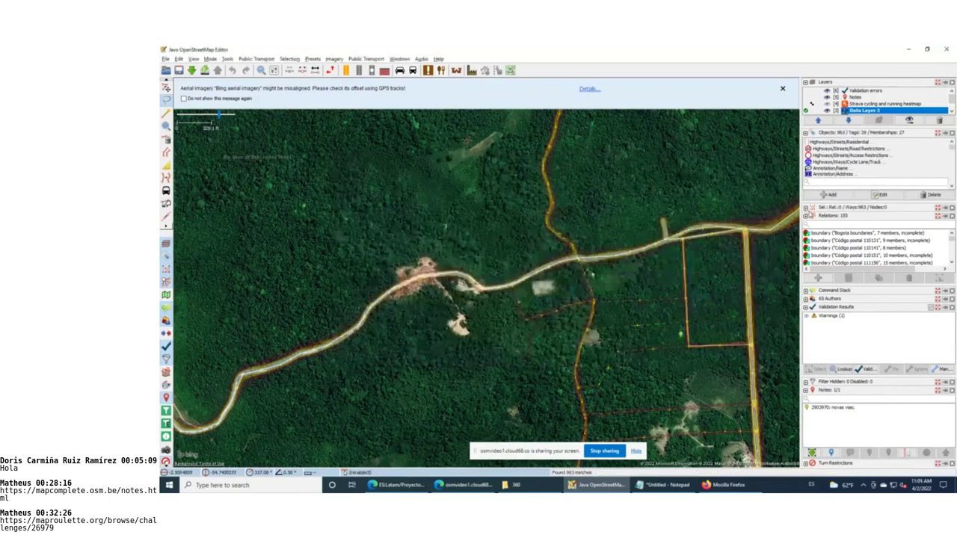
List the selected residential ways and select one residential road in the forest, centring it
{"action": "left_click", "coordinate": [811, 208]}
{"action": "scroll", "coordinate": [852, 219], "scroll_direction": "down", "scroll_amount": 5}
{"action": "left_click_drag", "start_coordinate": [951, 209], "coordinate": [953, 232]}
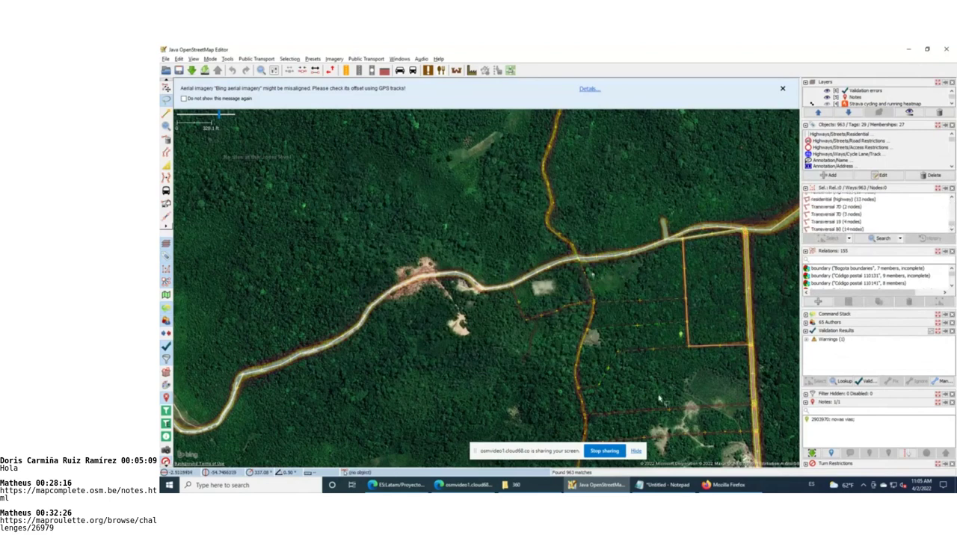
{"action": "left_click_drag", "start_coordinate": [658, 399], "coordinate": [591, 246]}
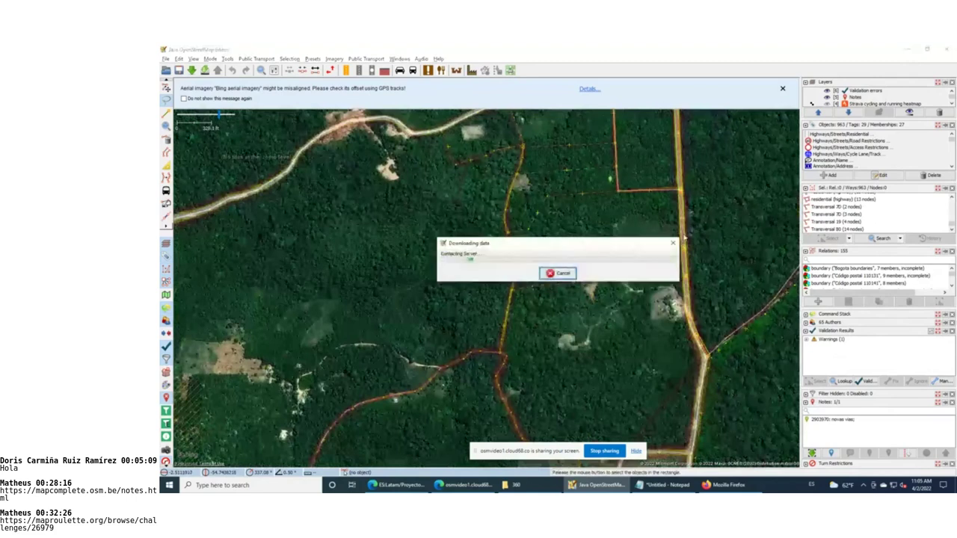
{"action": "left_click", "coordinate": [688, 234]}
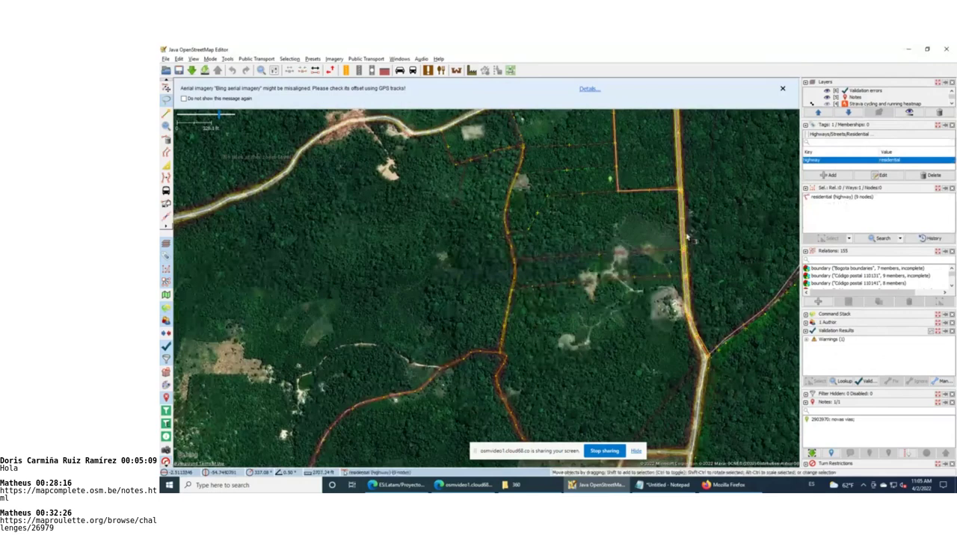
{"action": "left_click_drag", "start_coordinate": [701, 198], "coordinate": [686, 227]}
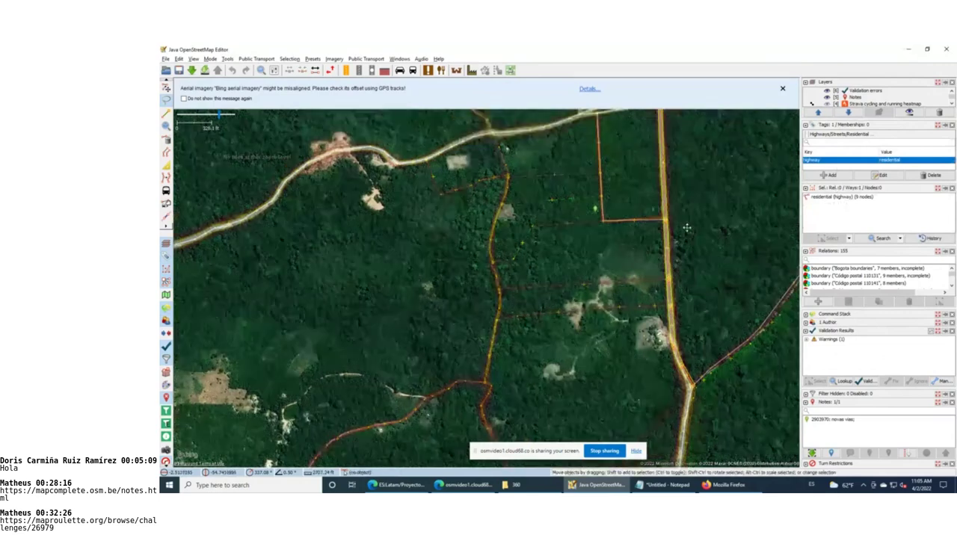
{"action": "scroll", "coordinate": [686, 227], "scroll_direction": "up", "scroll_amount": 3}
{"action": "scroll", "coordinate": [659, 223], "scroll_direction": "up", "scroll_amount": 3}
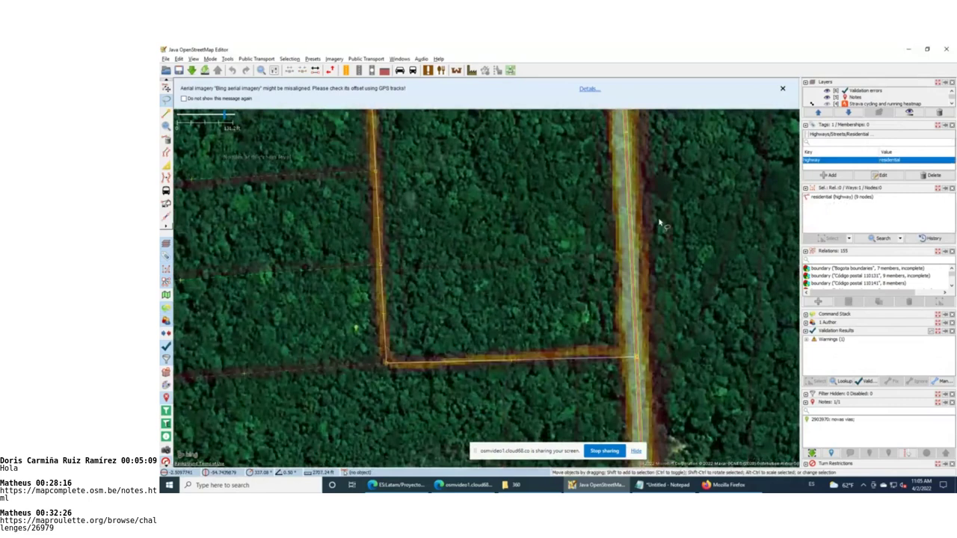
Expand the Unnamed ways warning to highlight the 9-node residential road, then clear the selection
{"action": "left_click", "coordinate": [806, 341]}
{"action": "left_click", "coordinate": [815, 346]}
{"action": "left_click", "coordinate": [864, 354]}
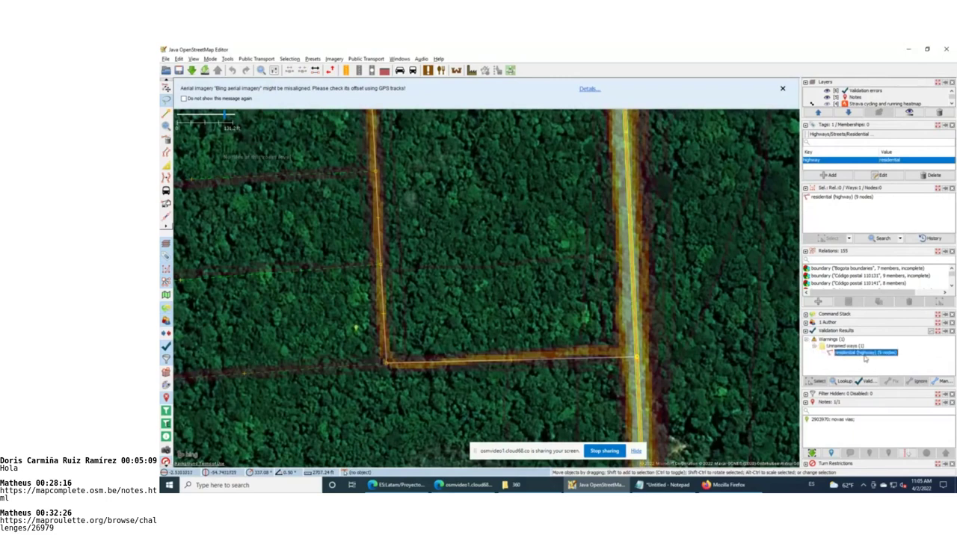
{"action": "left_click", "coordinate": [666, 263]}
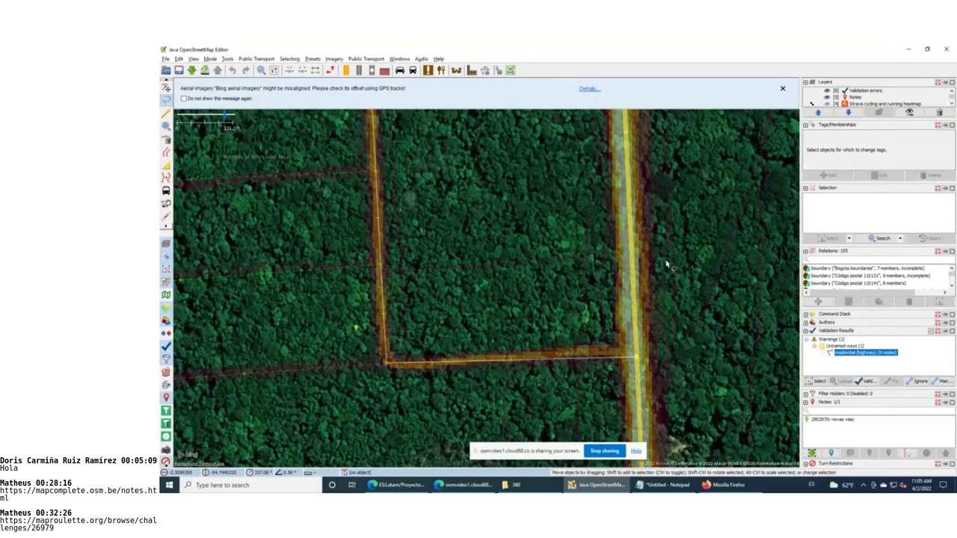
{"action": "scroll", "coordinate": [666, 263], "scroll_direction": "down", "scroll_amount": 3}
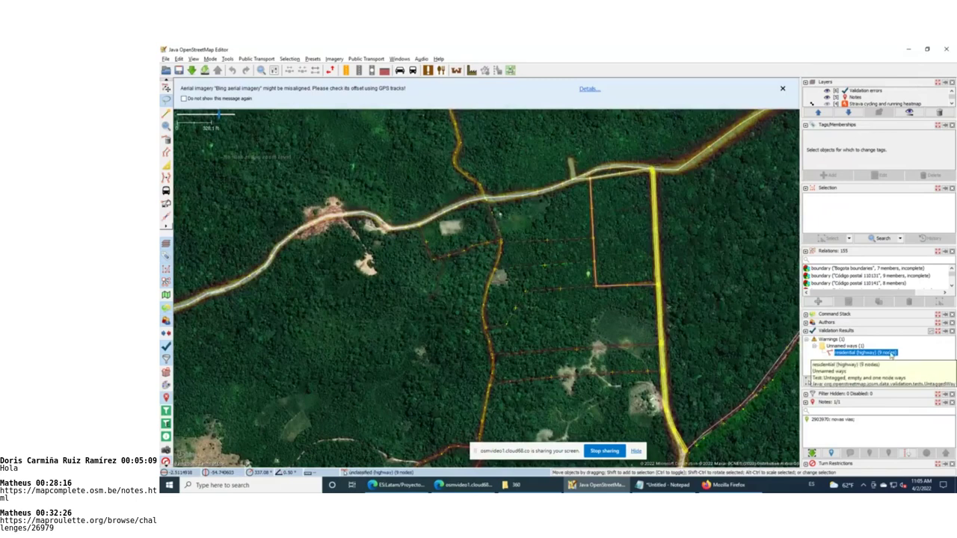
Retag the flagged 9-node forest road from highway=residential to highway=unclassified
{"action": "left_click", "coordinate": [891, 356]}
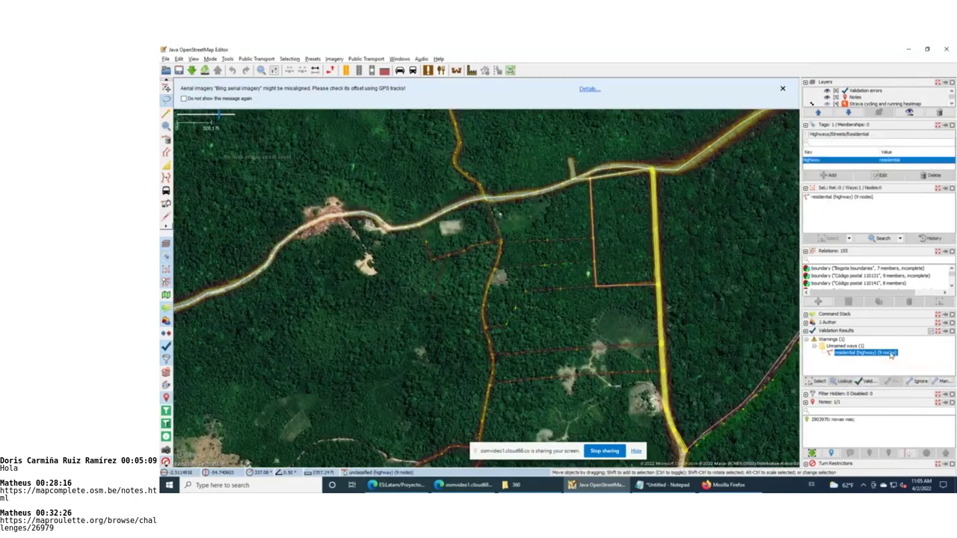
{"action": "left_click", "coordinate": [872, 177]}
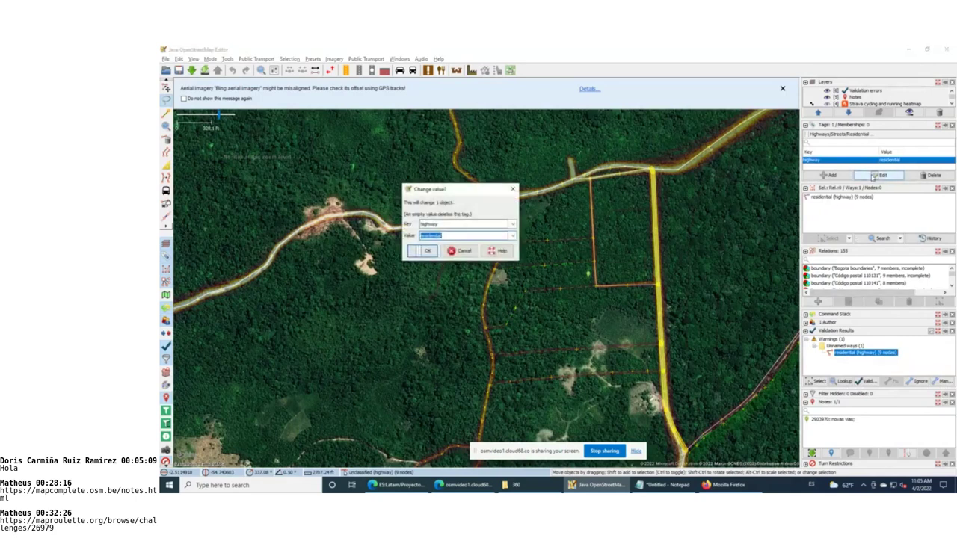
{"action": "type", "text": "unclassified"}
{"action": "key", "text": "Return"}
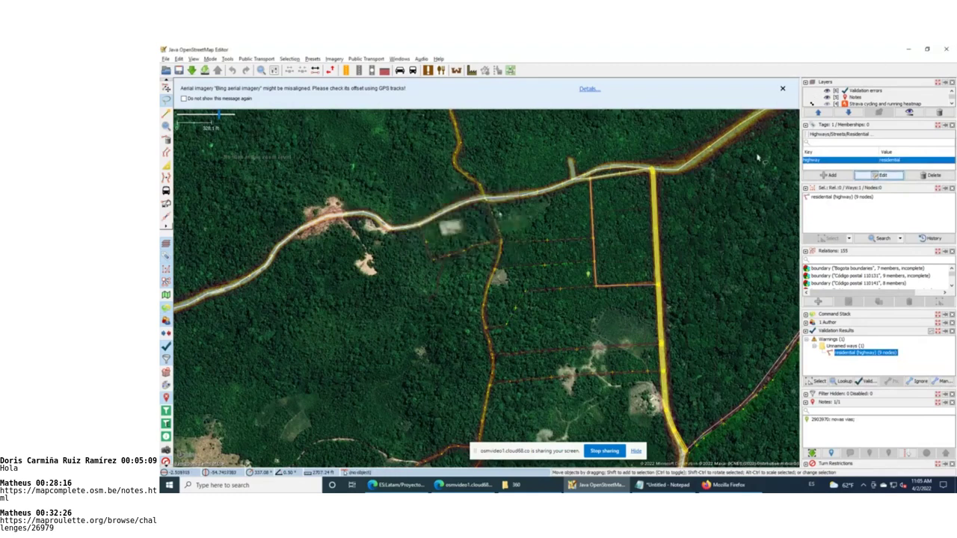
{"action": "left_click", "coordinate": [826, 91]}
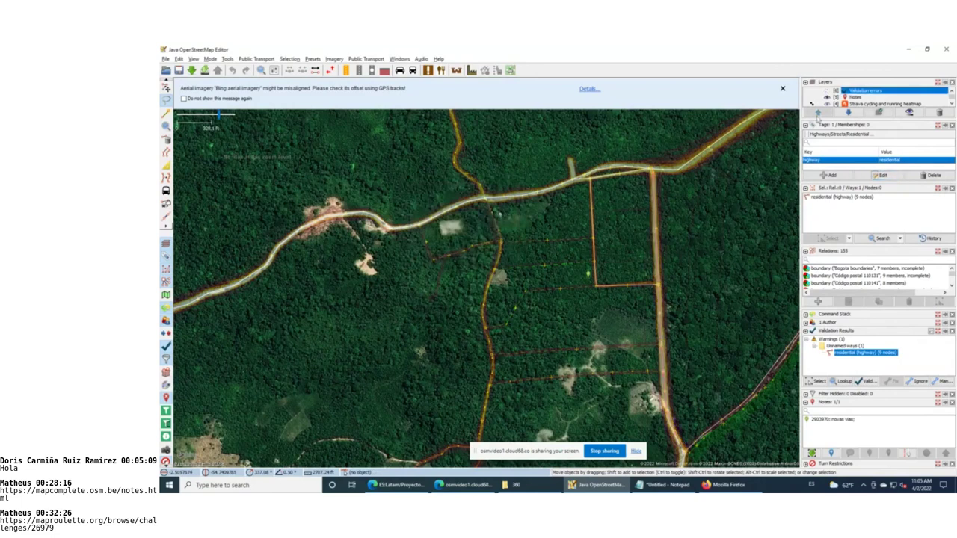
{"action": "left_click", "coordinate": [879, 175]}
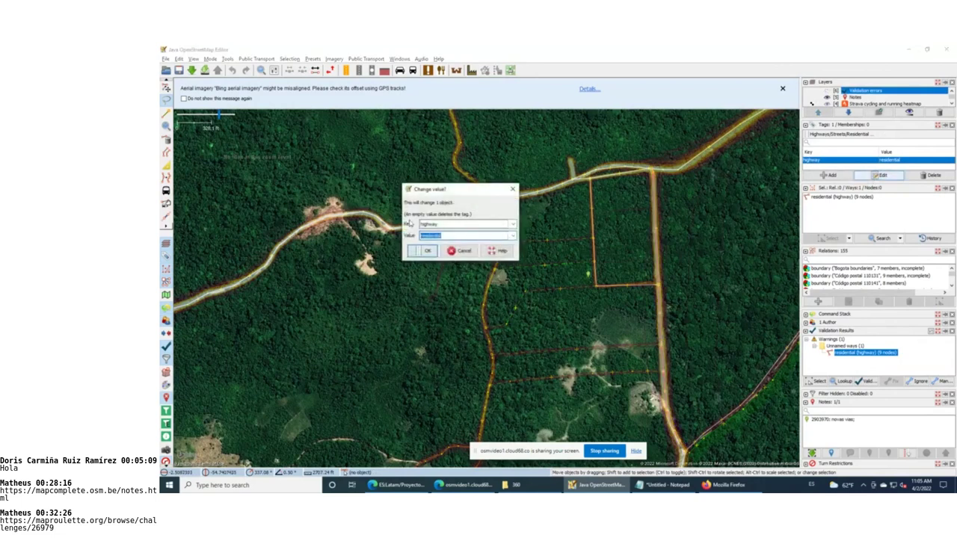
{"action": "type", "text": "unclassified"}
{"action": "key", "text": "Return"}
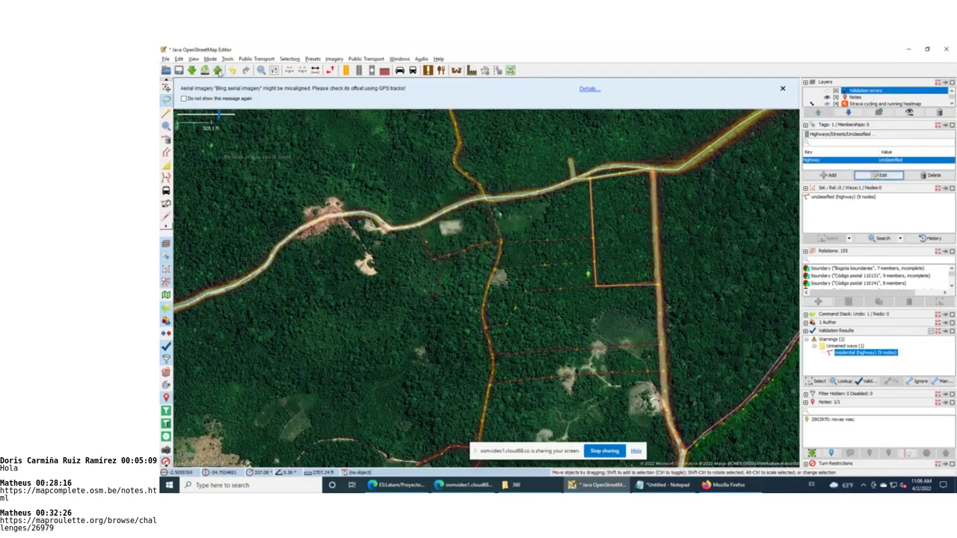
Inspect the long vertical road, hide the selection list, and pan south to load that area
{"action": "left_click_drag", "start_coordinate": [703, 366], "coordinate": [697, 278]}
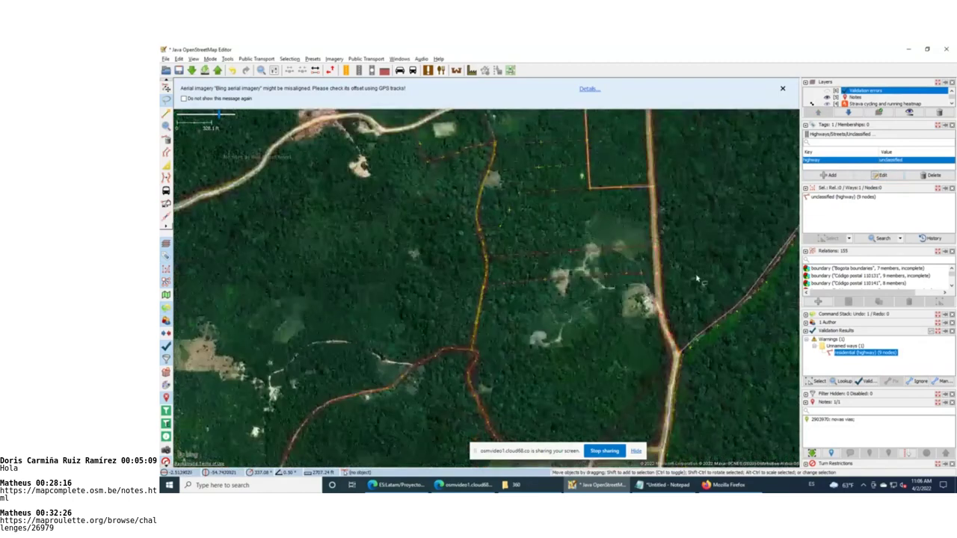
{"action": "left_click", "coordinate": [677, 354]}
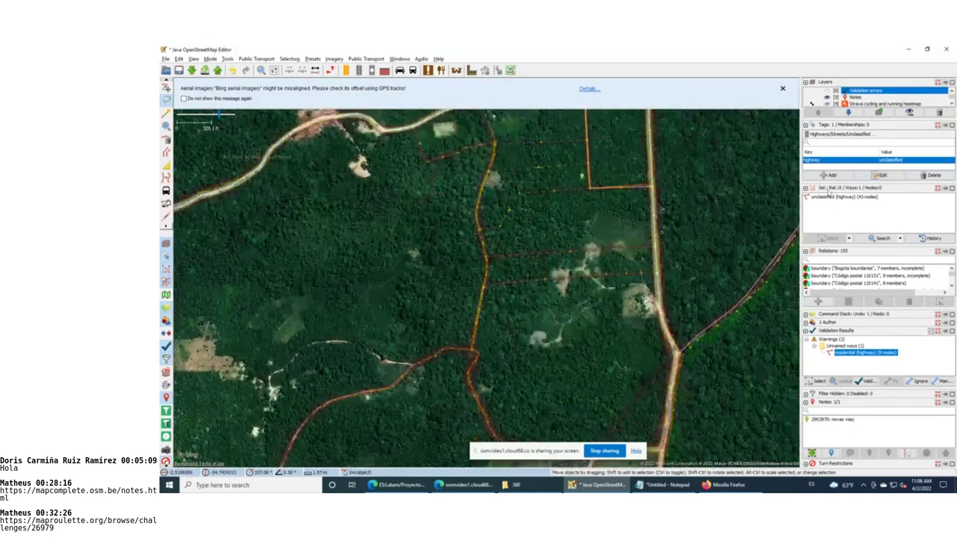
{"action": "left_click", "coordinate": [807, 190]}
{"action": "key", "text": "ctrl+Down"}
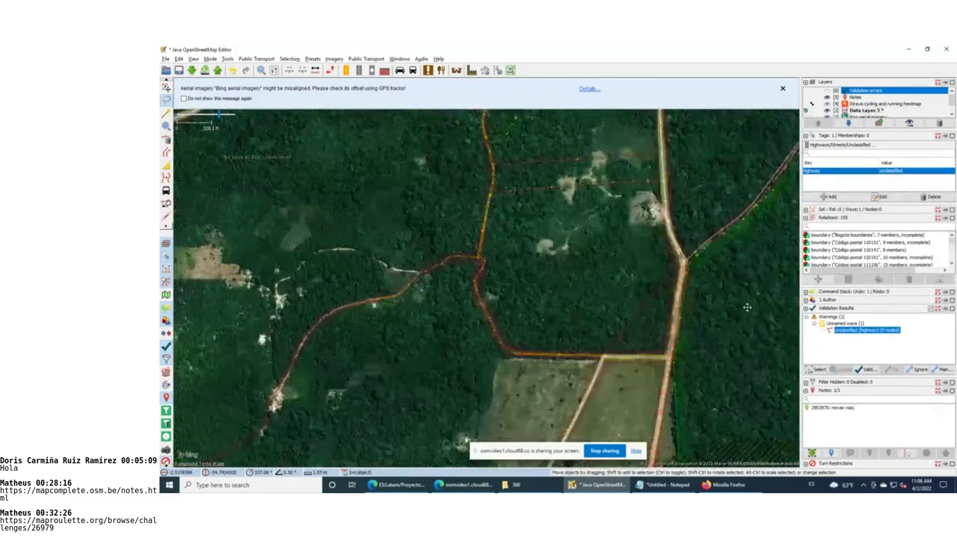
{"action": "key", "text": "ctrl+Down"}
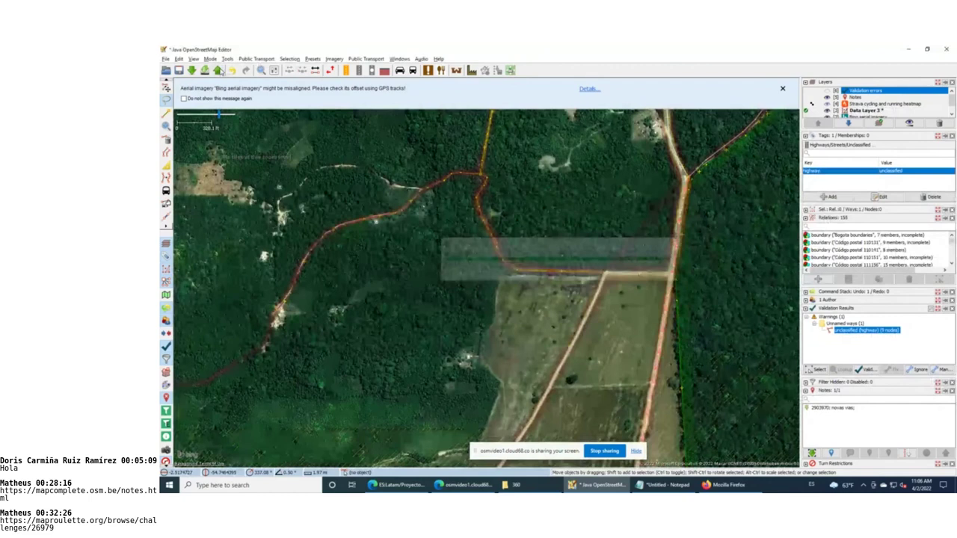
Upload the retagged road with changeset comment '# tipo via', then return to the browser
{"action": "key", "text": "ctrl+shift+Up"}
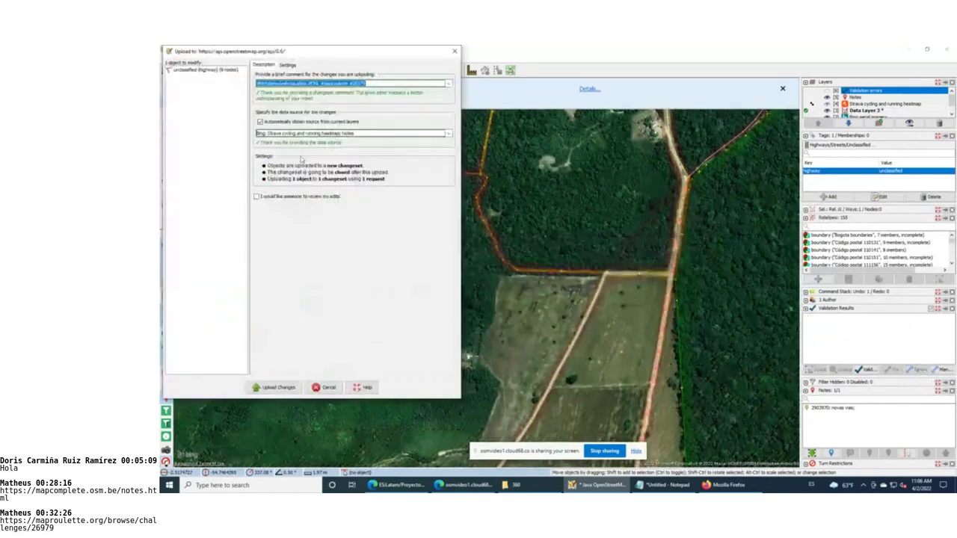
{"action": "type", "text": "#"}
{"action": "type", "text": " tipo via"}
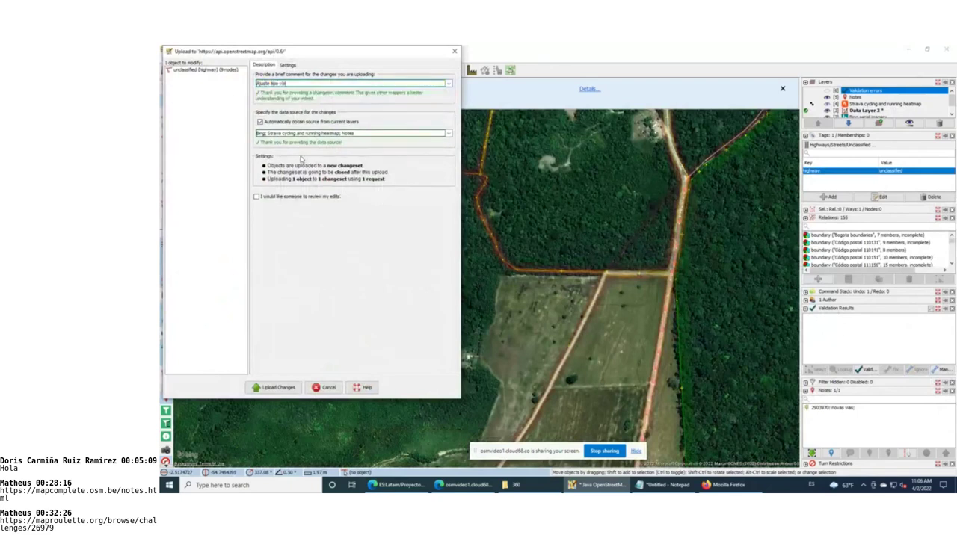
{"action": "left_click", "coordinate": [277, 387]}
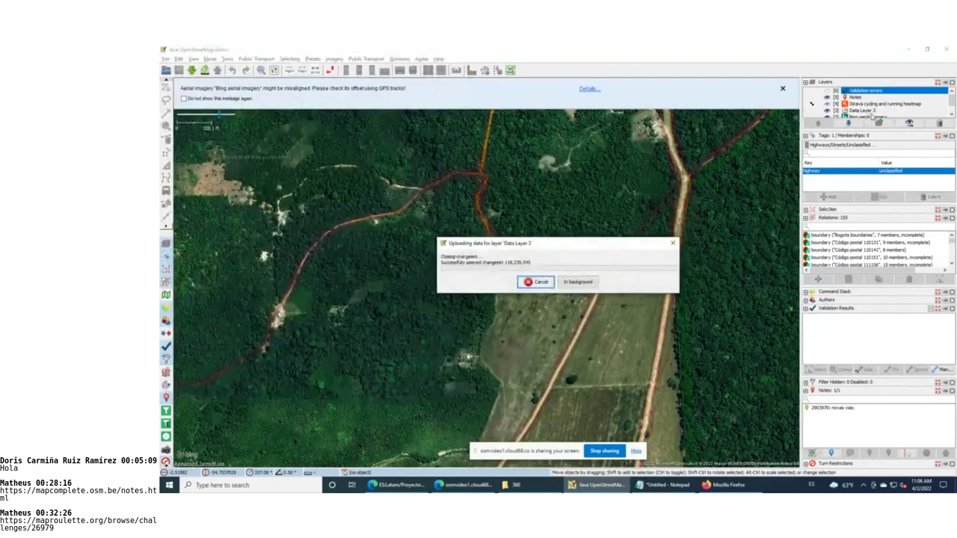
{"action": "key", "text": "alt+Tab"}
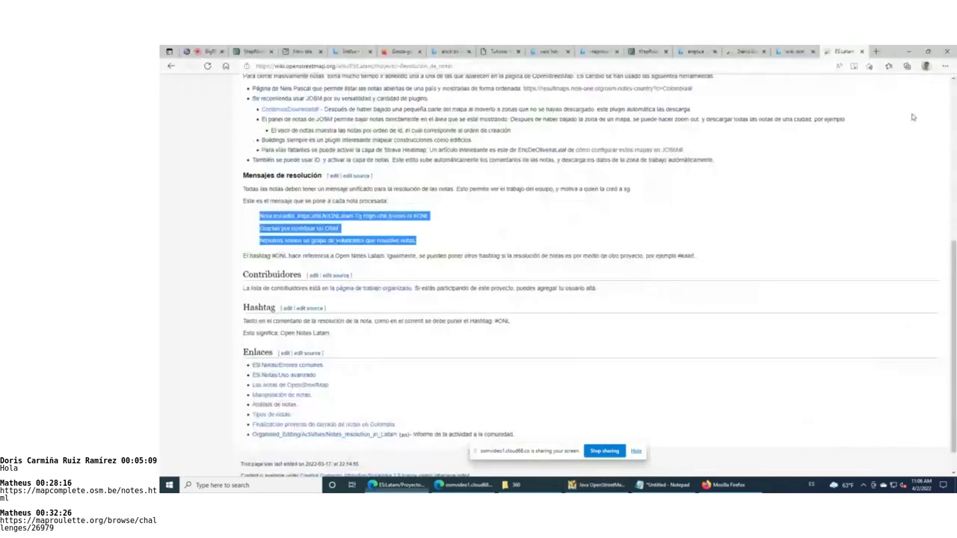
Confirm 'I fixed it!' on the MapRoulette note task and open the next road-note task in JOSM
{"action": "left_click", "coordinate": [253, 53]}
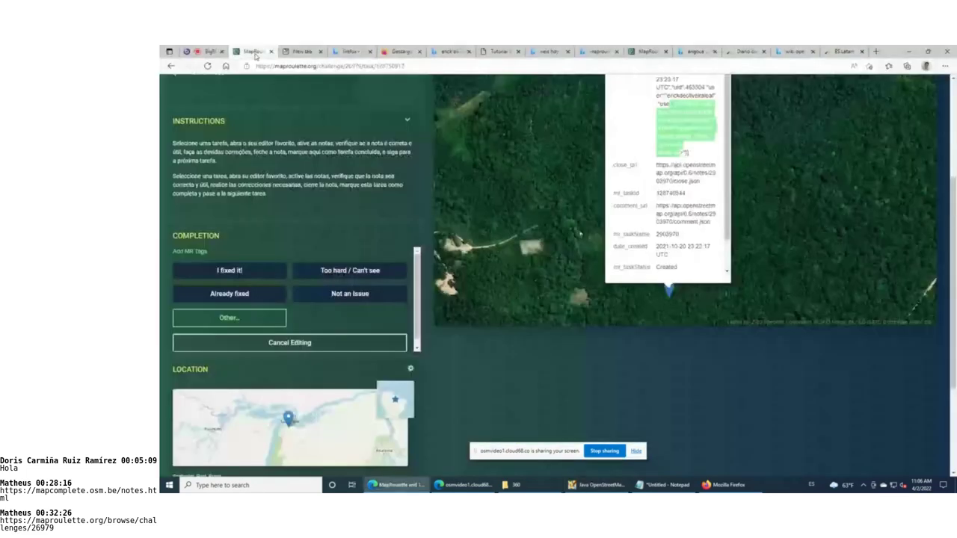
{"action": "scroll", "coordinate": [250, 393], "scroll_direction": "up", "scroll_amount": 3}
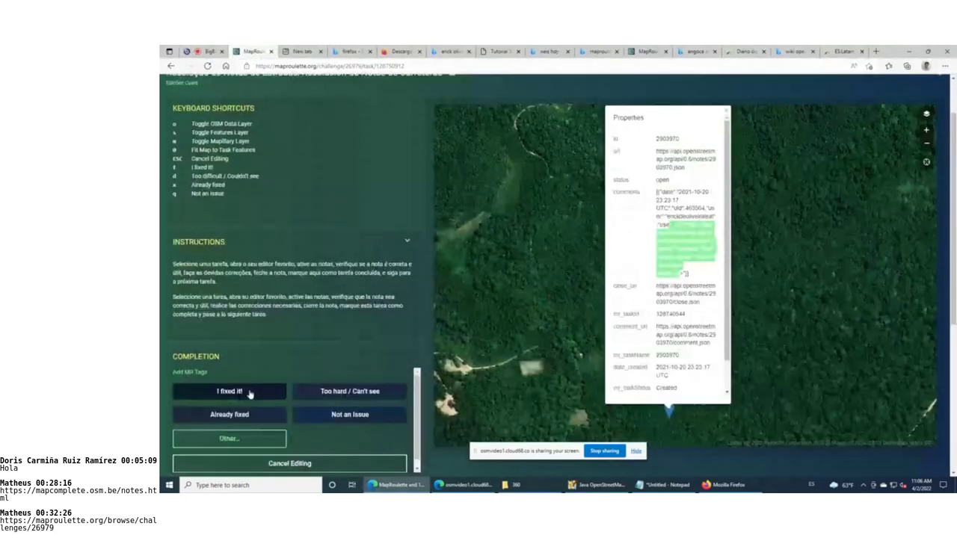
{"action": "left_click", "coordinate": [251, 394]}
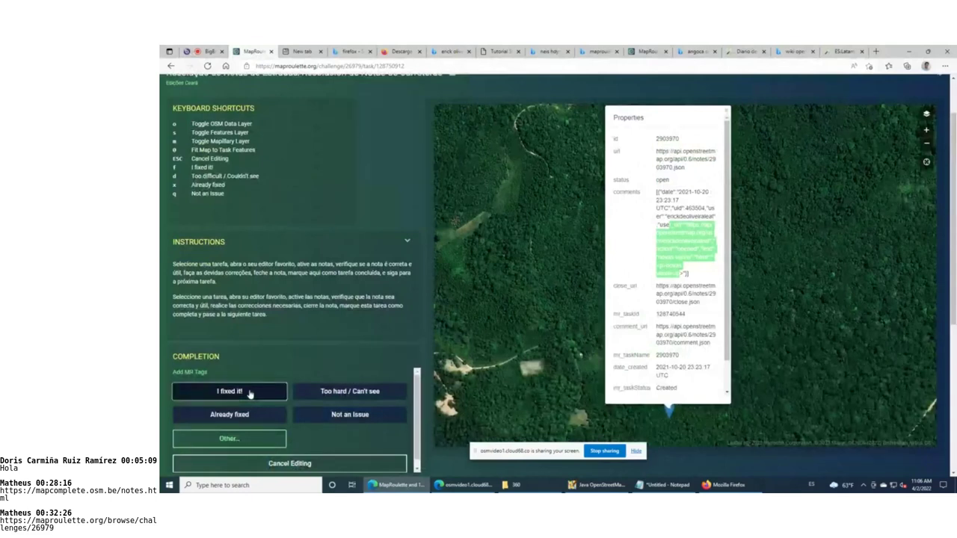
{"action": "left_click", "coordinate": [250, 392]}
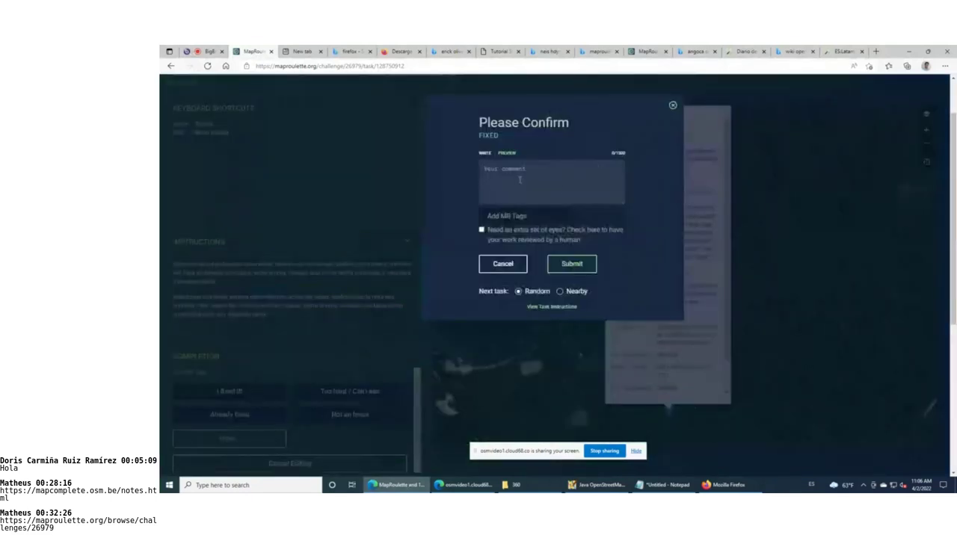
{"action": "left_click", "coordinate": [569, 265]}
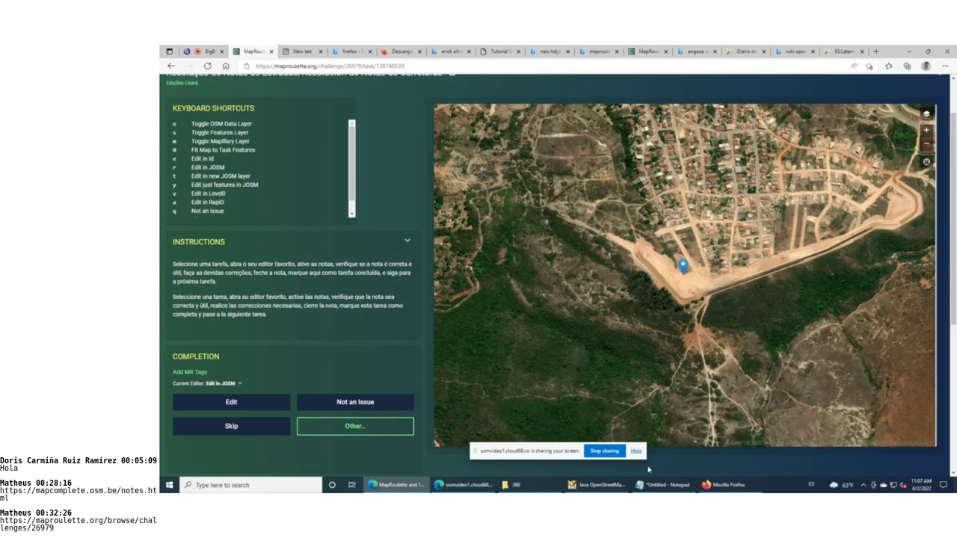
{"action": "left_click", "coordinate": [256, 413]}
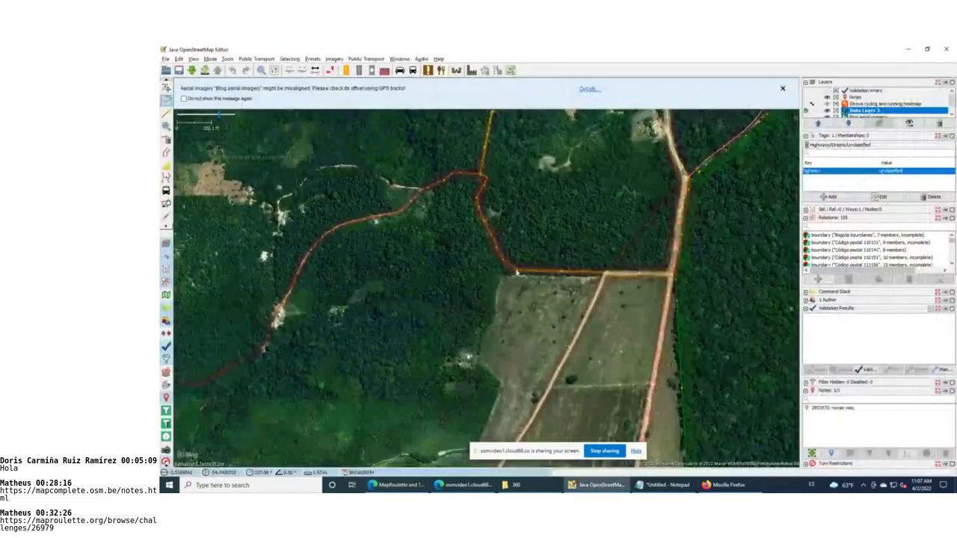
Delete a path node near the field edge, and close the #maproulette #26979 upload unsent
{"action": "left_click", "coordinate": [515, 272]}
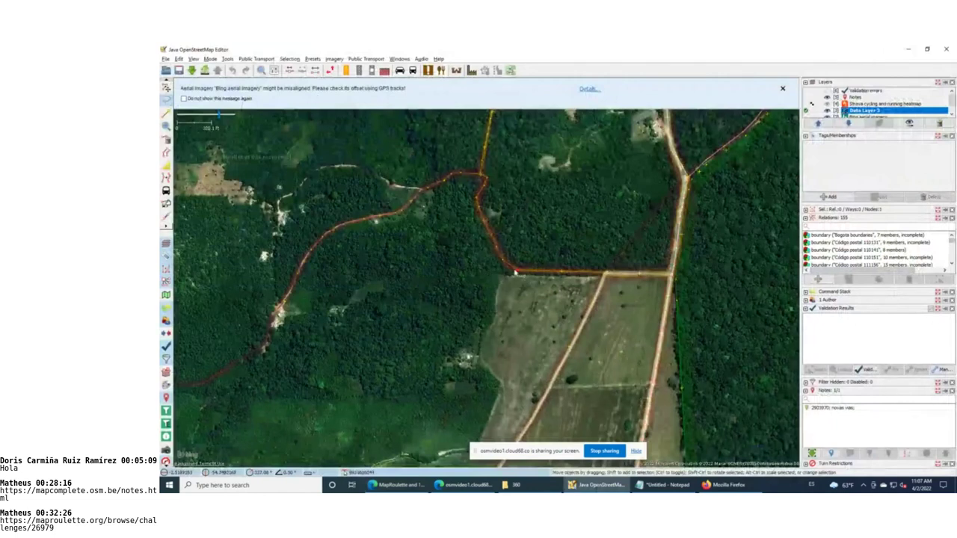
{"action": "key", "text": "Delete"}
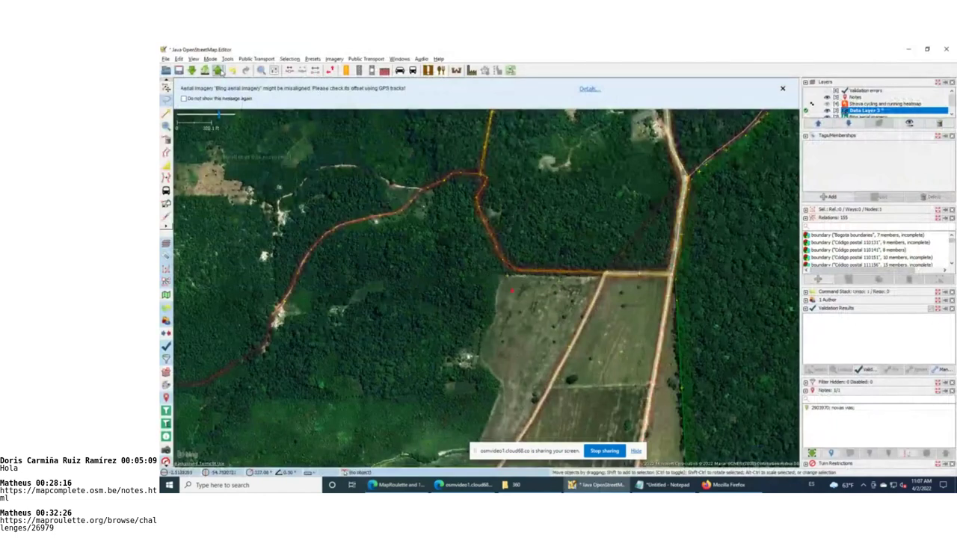
{"action": "left_click", "coordinate": [218, 71]}
{"action": "left_click", "coordinate": [258, 83]}
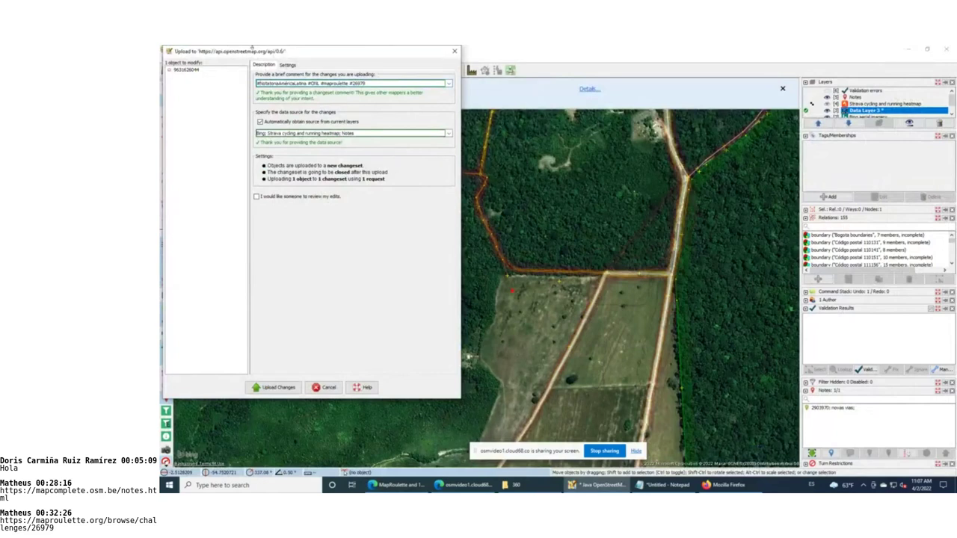
{"action": "left_click", "coordinate": [454, 53]}
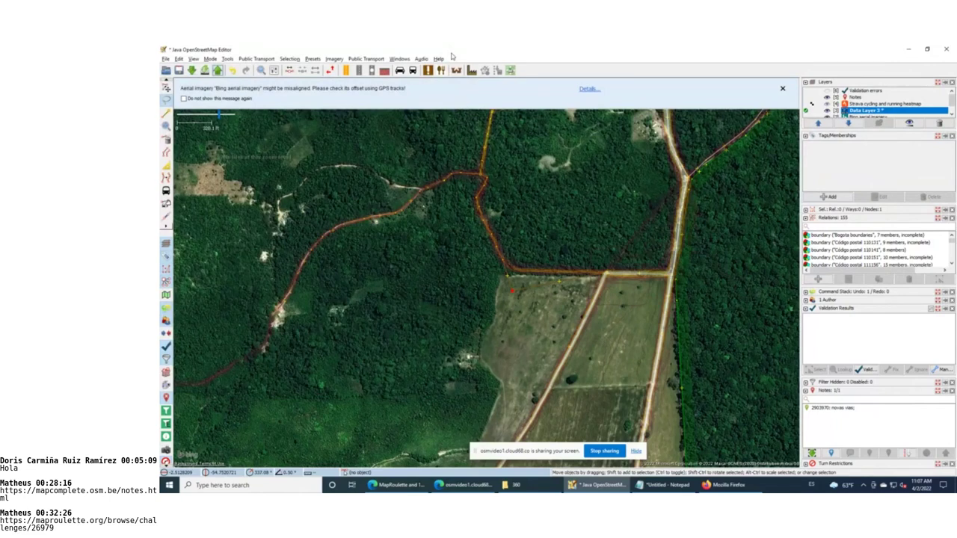
{"action": "key", "text": "alt+Tab"}
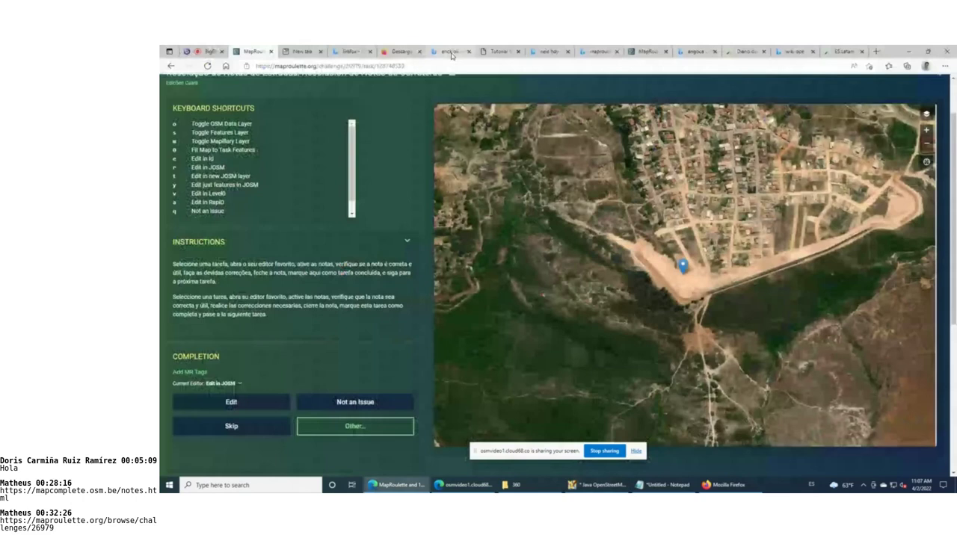
Open Create & Manage in a new tab from the AngocA menu, then reopen the task in JOSM
{"action": "scroll", "coordinate": [419, 277], "scroll_direction": "down", "scroll_amount": 1}
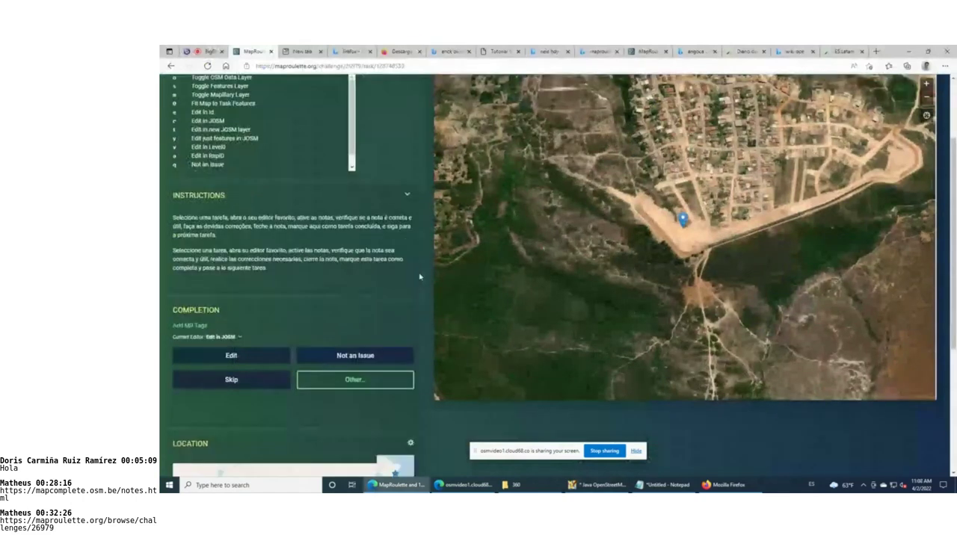
{"action": "scroll", "coordinate": [419, 276], "scroll_direction": "down", "scroll_amount": 3}
{"action": "scroll", "coordinate": [420, 276], "scroll_direction": "up", "scroll_amount": 2}
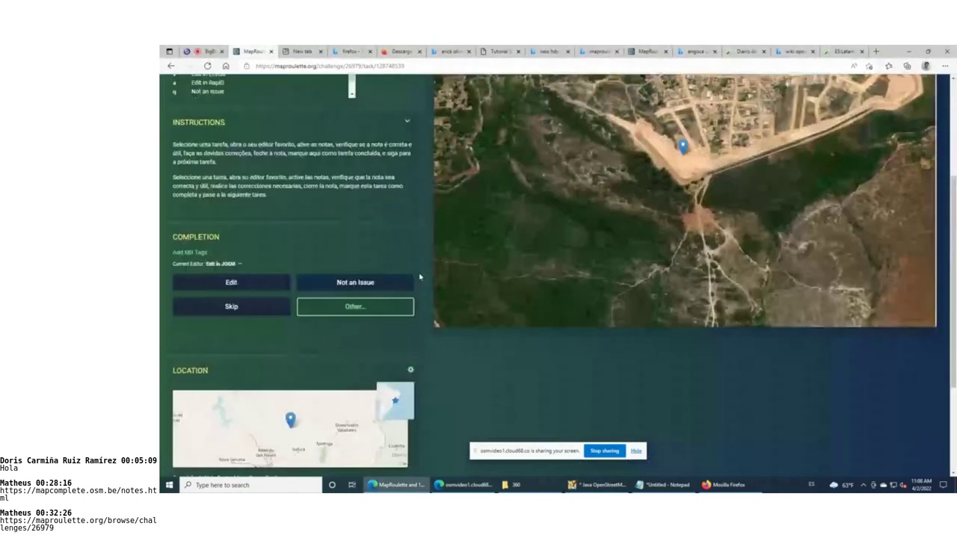
{"action": "scroll", "coordinate": [419, 276], "scroll_direction": "up", "scroll_amount": 4}
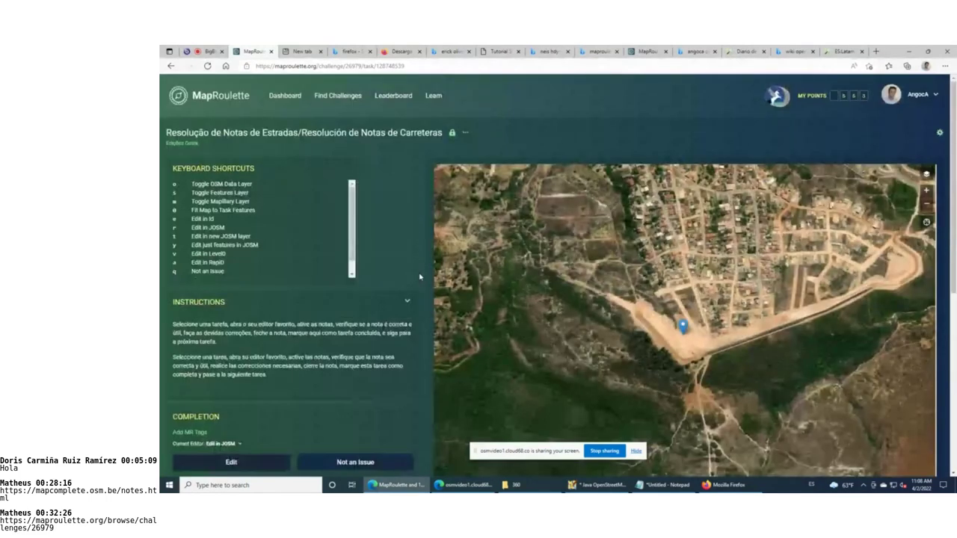
{"action": "left_click", "coordinate": [931, 98]}
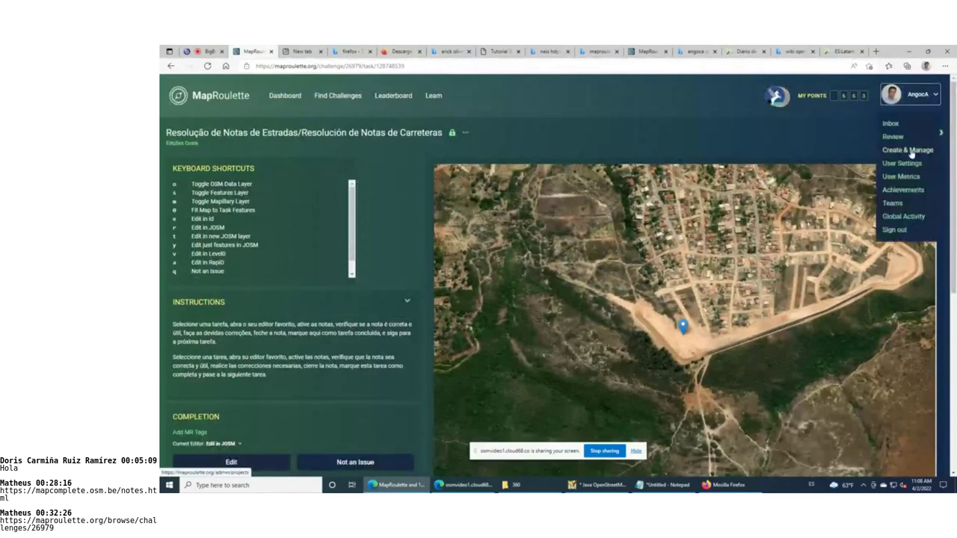
{"action": "scroll", "coordinate": [910, 154], "scroll_direction": "down", "scroll_amount": 1}
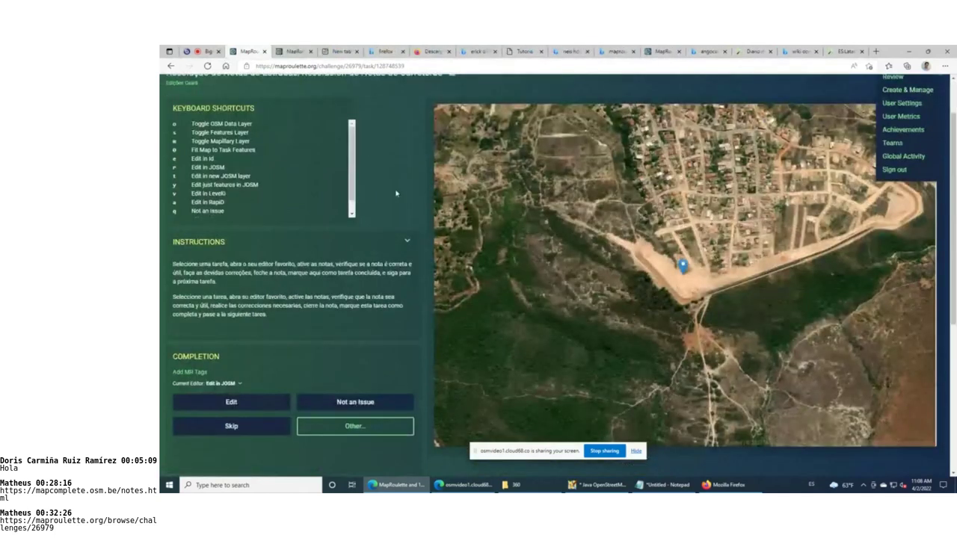
{"action": "left_click", "coordinate": [408, 224]}
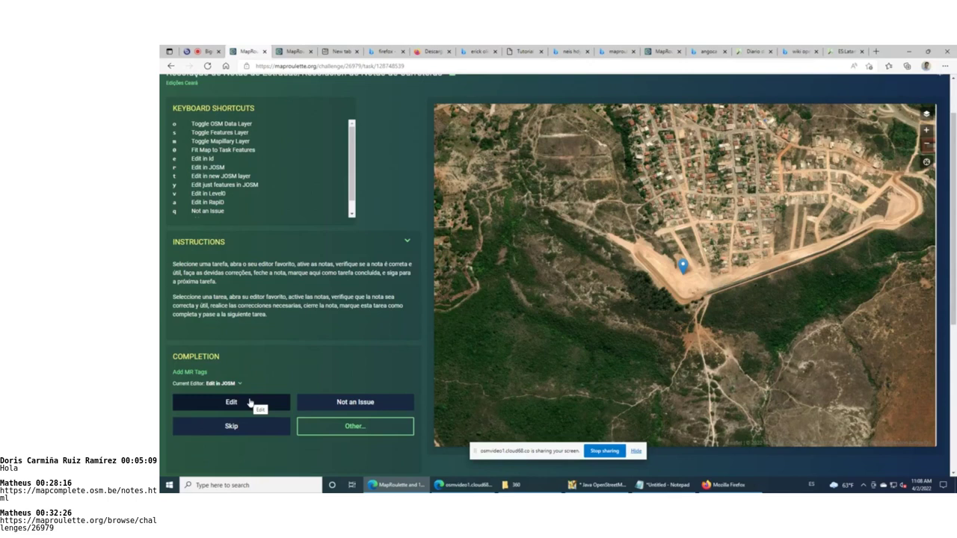
{"action": "left_click", "coordinate": [249, 403]}
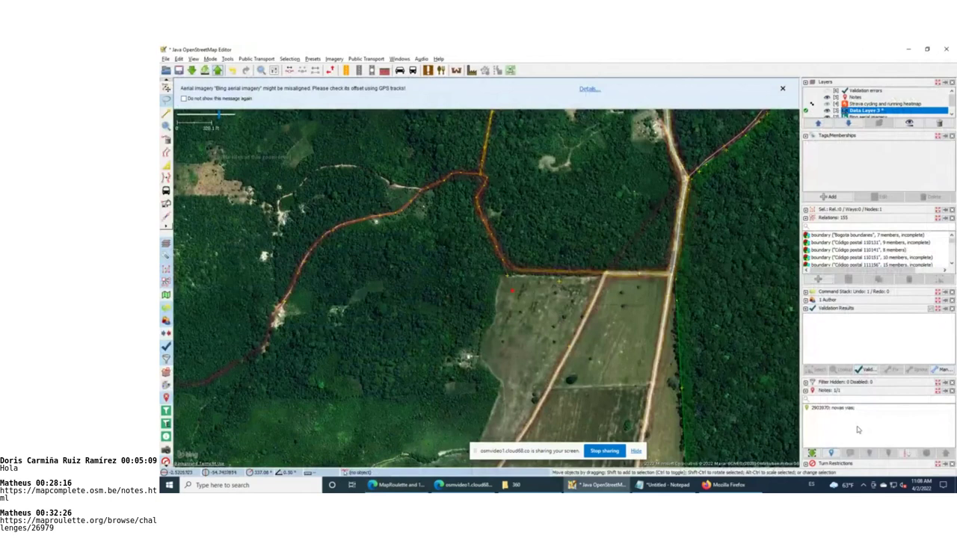
Back on the task page, reveal the I fixed it!, Too hard / Can't see and Already fixed options
{"action": "key", "text": "alt+Tab"}
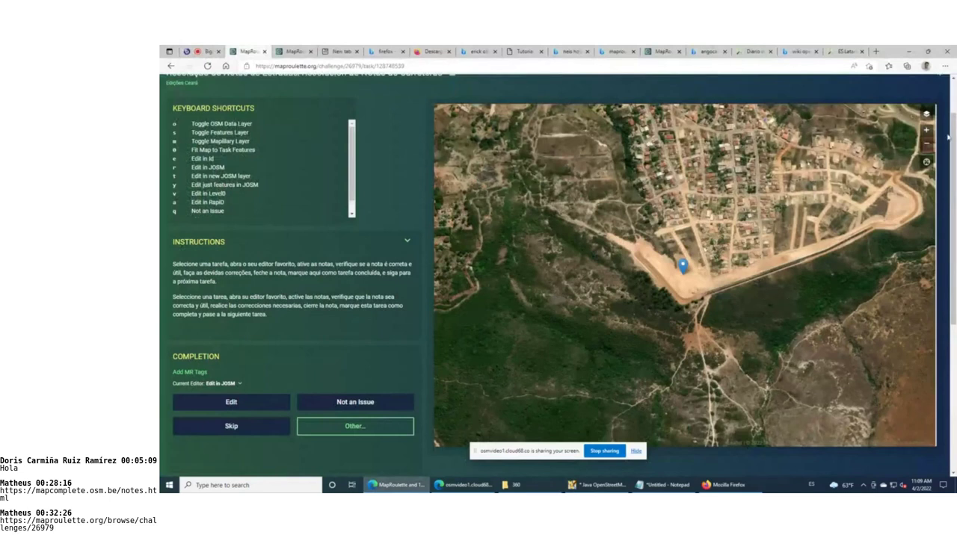
{"action": "scroll", "coordinate": [931, 138], "scroll_direction": "up", "scroll_amount": 1}
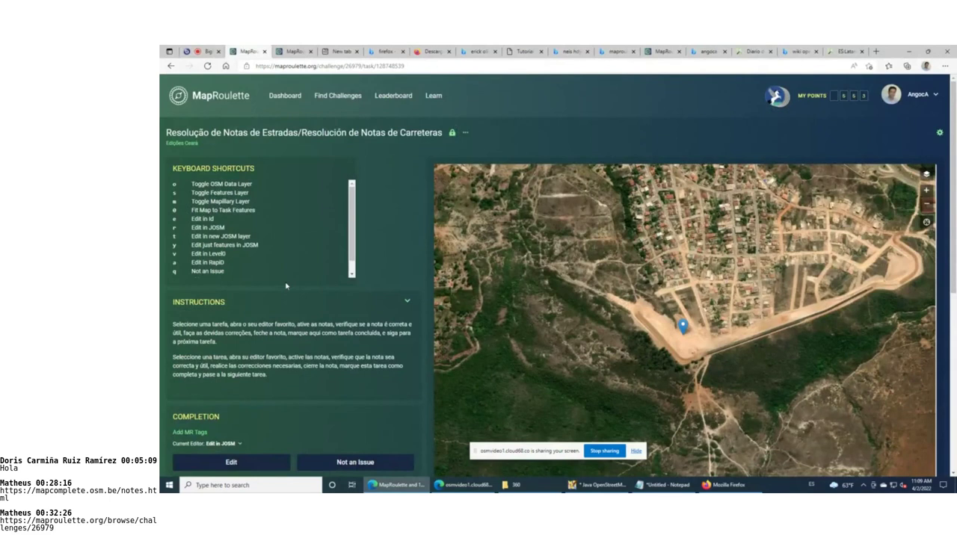
{"action": "scroll", "coordinate": [285, 285], "scroll_direction": "down", "scroll_amount": 3}
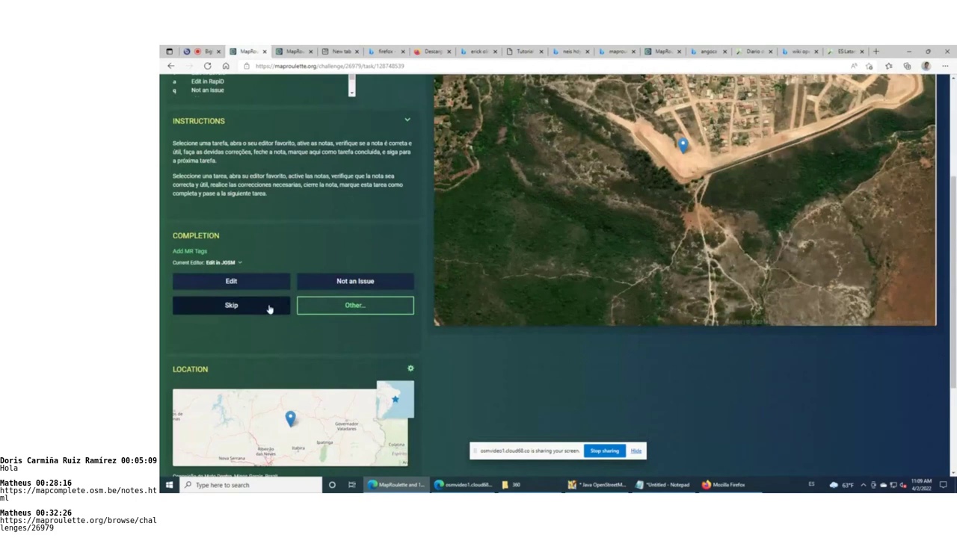
{"action": "left_click", "coordinate": [339, 308]}
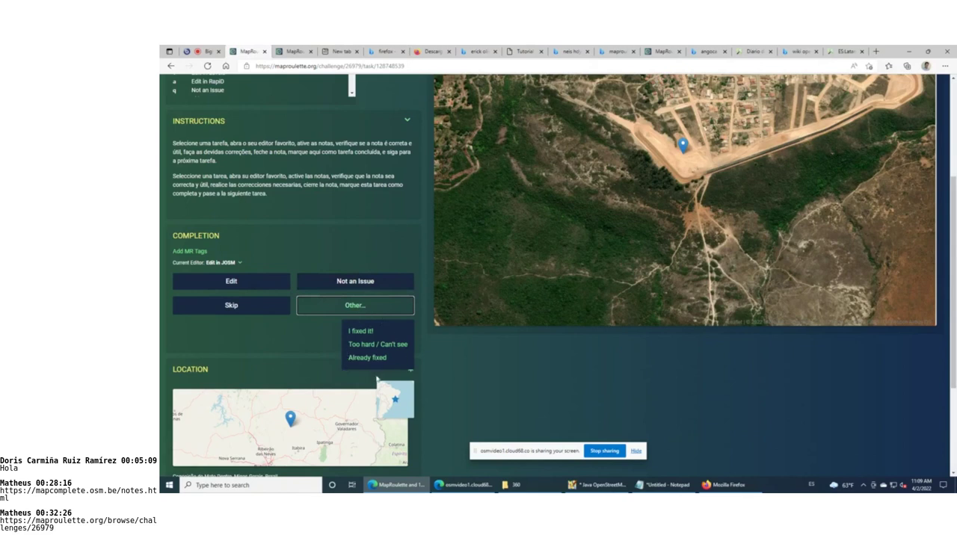
{"action": "left_click", "coordinate": [256, 305]}
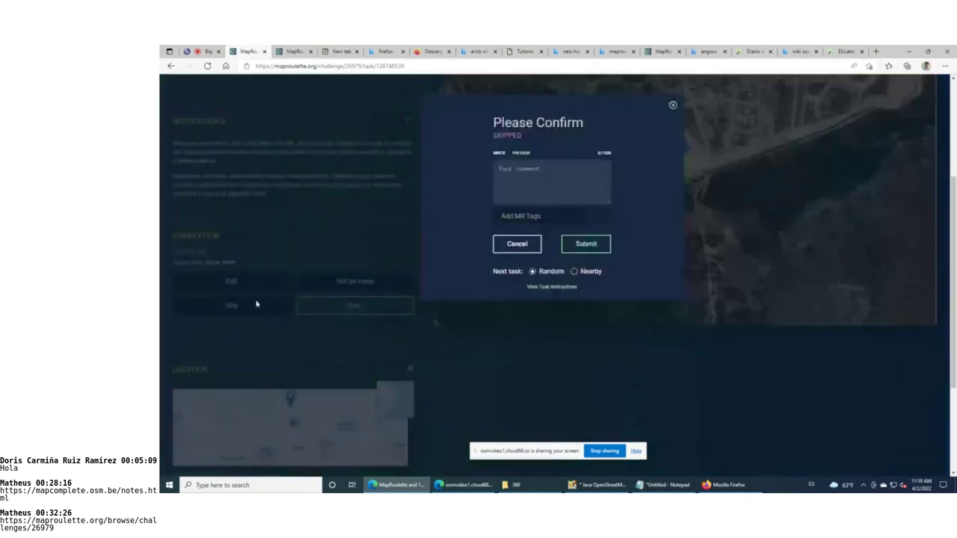
{"action": "left_click", "coordinate": [672, 105]}
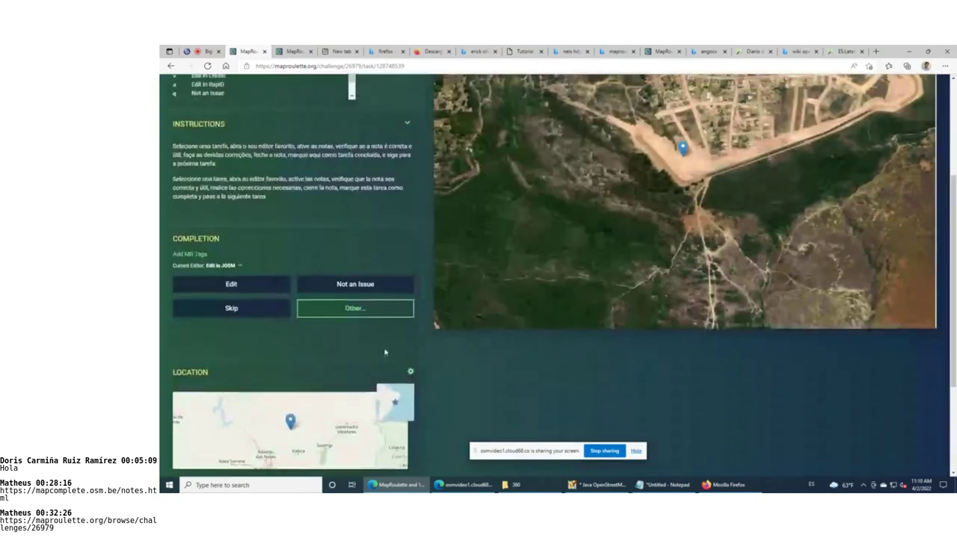
{"action": "scroll", "coordinate": [385, 352], "scroll_direction": "up", "scroll_amount": 3}
{"action": "scroll", "coordinate": [385, 352], "scroll_direction": "up", "scroll_amount": 2}
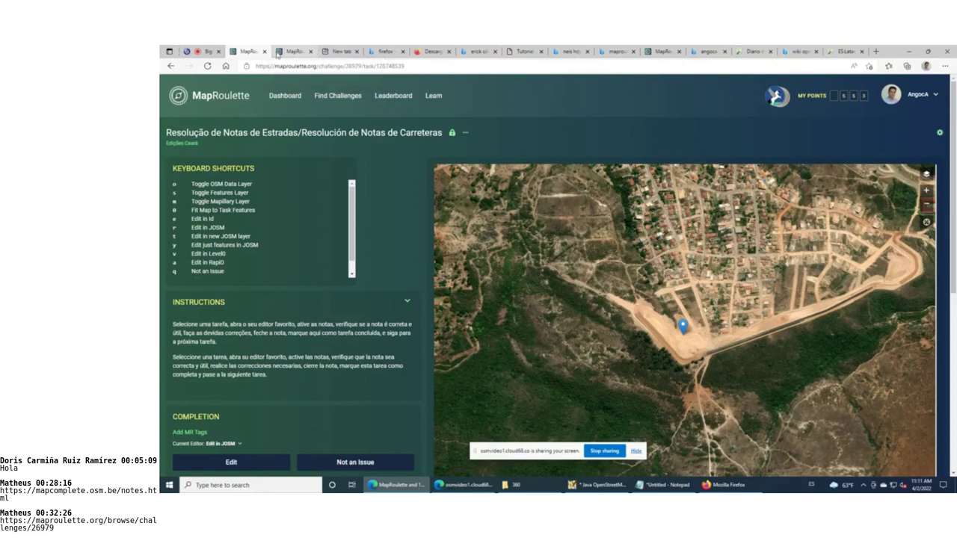
Open the MaptimeBogota project in Create & Manage, try Add Challenge, then go back to it
{"action": "left_click", "coordinate": [276, 52]}
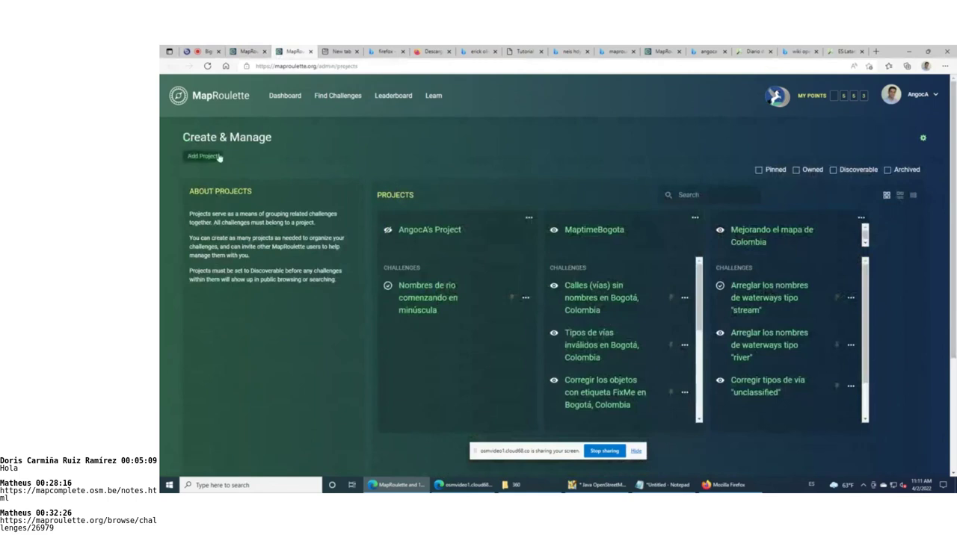
{"action": "left_click", "coordinate": [598, 230]}
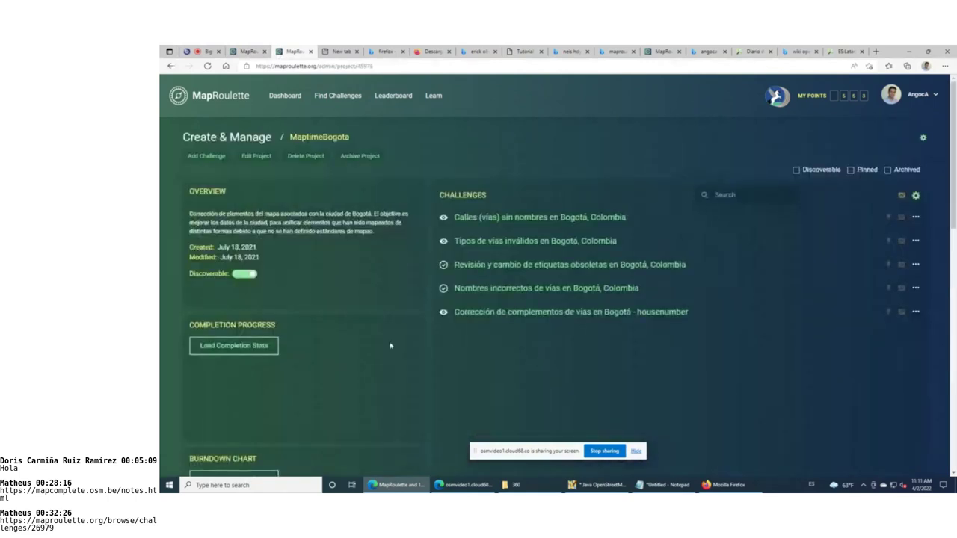
{"action": "left_click", "coordinate": [206, 156]}
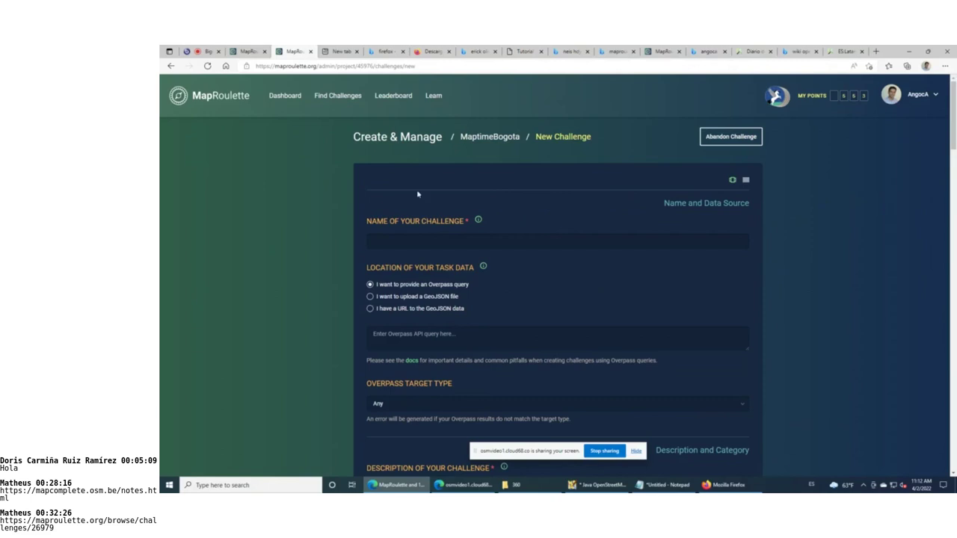
{"action": "left_click", "coordinate": [170, 66]}
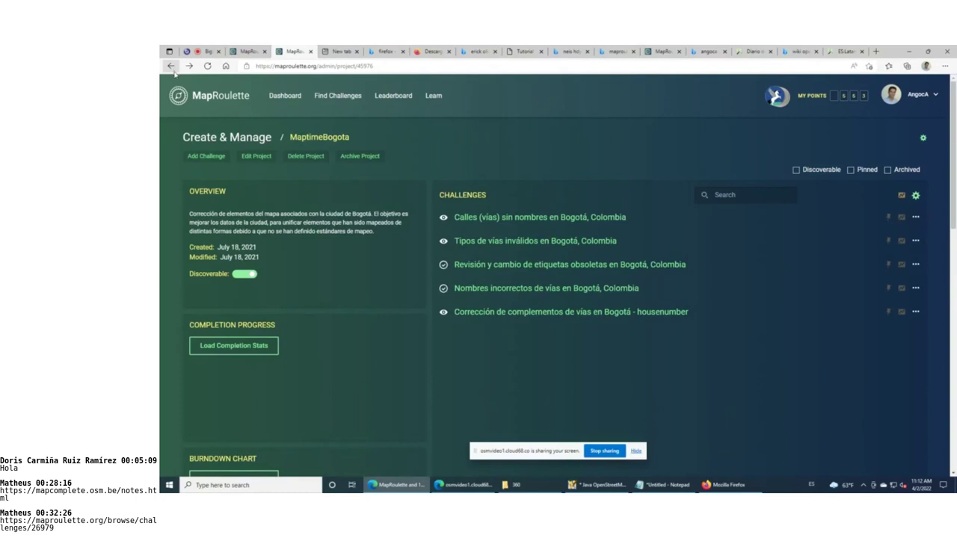
Search Bing for 'GITHUB maproulette' in a new tab and open the MapRoulette · GitHub result
{"action": "left_click", "coordinate": [340, 51]}
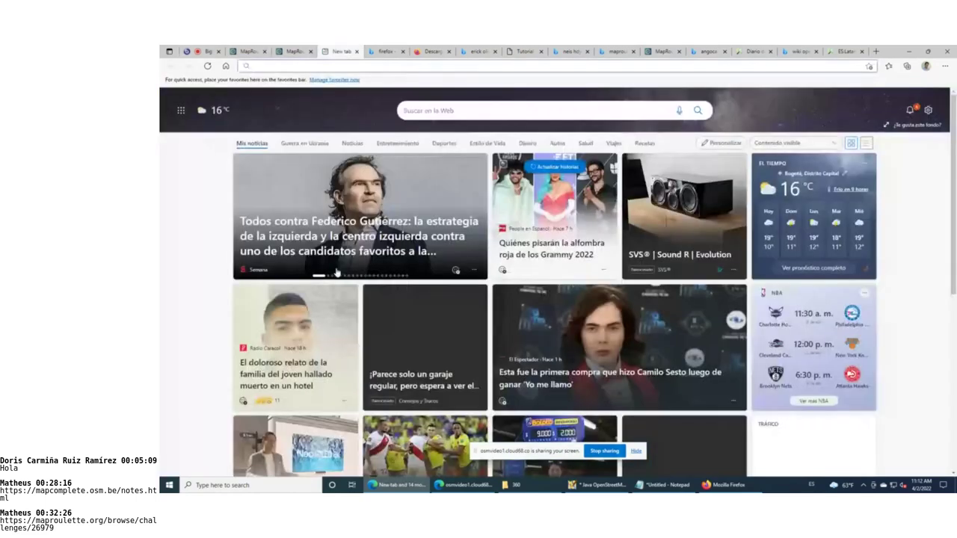
{"action": "left_click", "coordinate": [507, 67]}
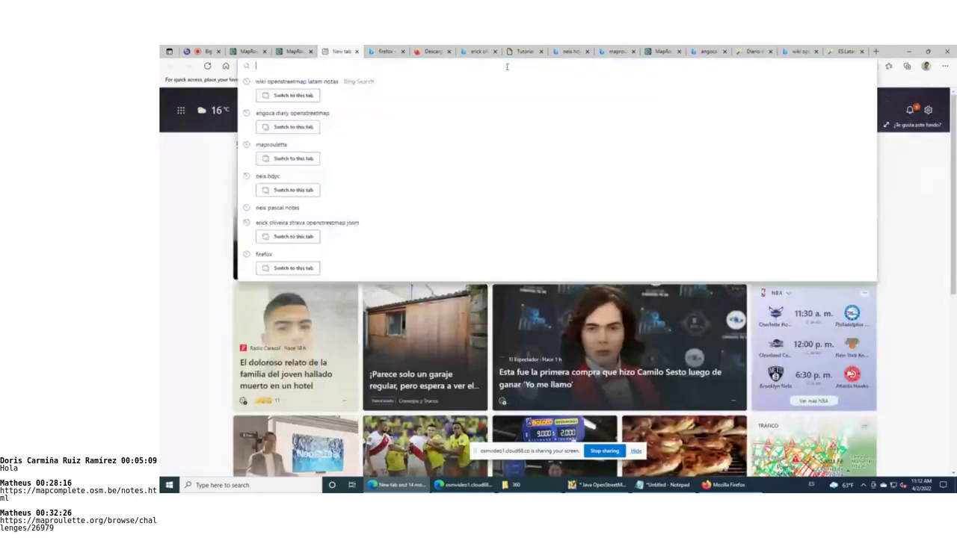
{"action": "type", "text": "GIT"}
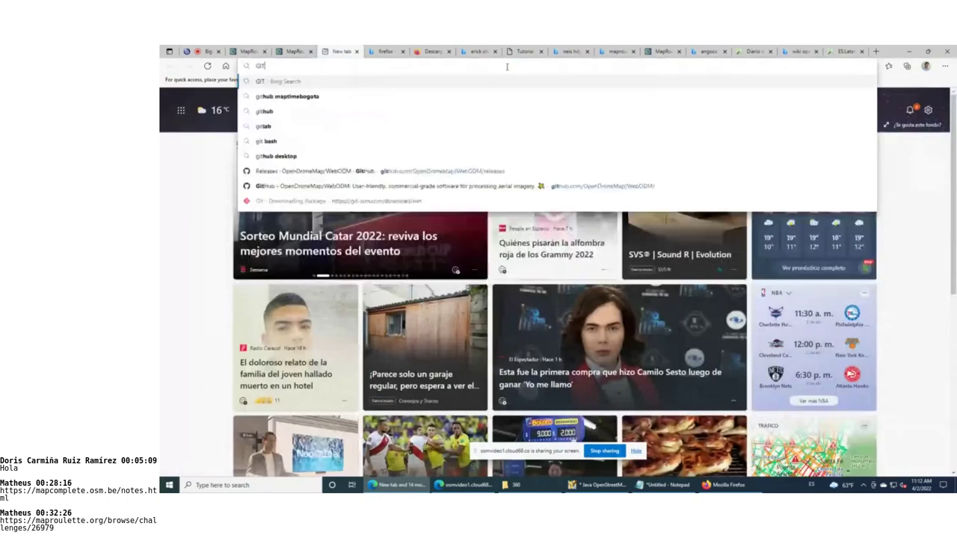
{"action": "type", "text": "HUB map"}
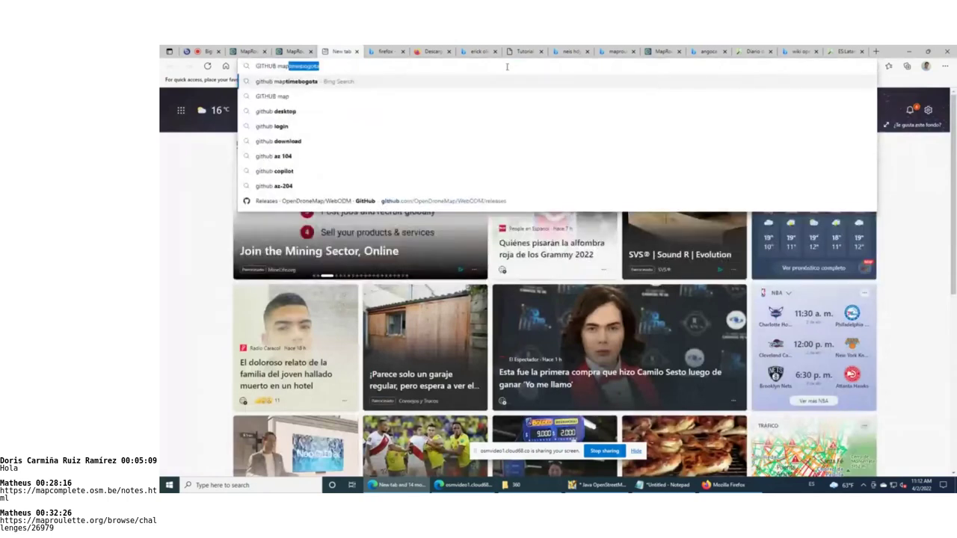
{"action": "type", "text": "roulette"}
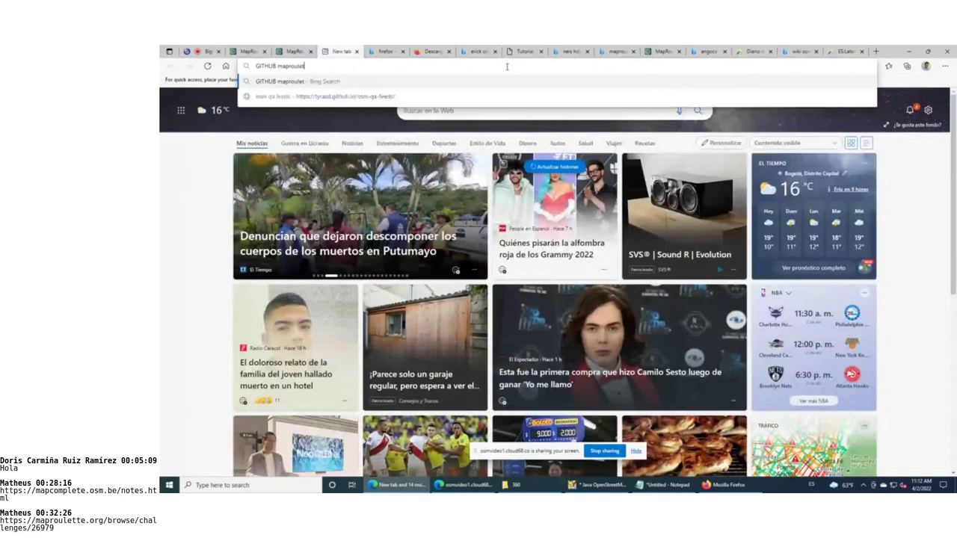
{"action": "key", "text": "Return"}
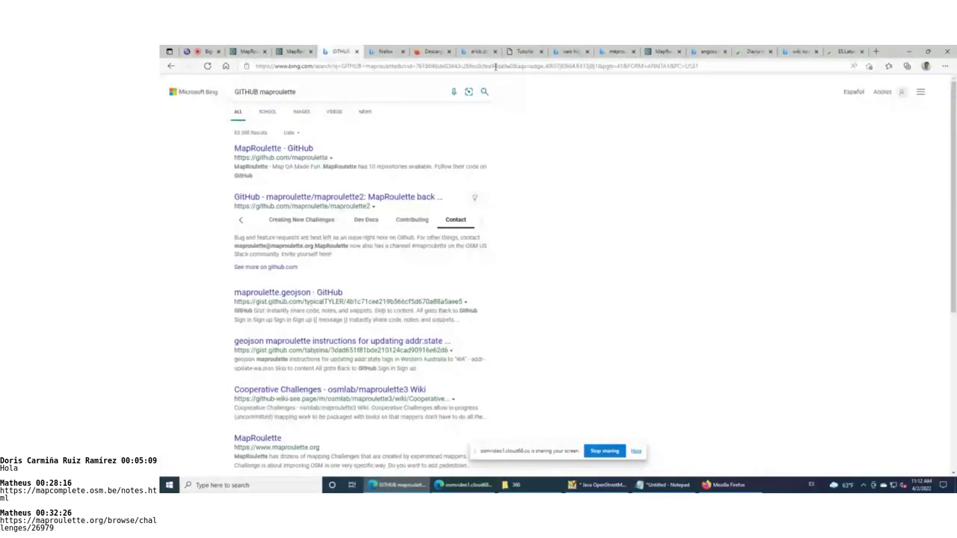
{"action": "left_click", "coordinate": [279, 150]}
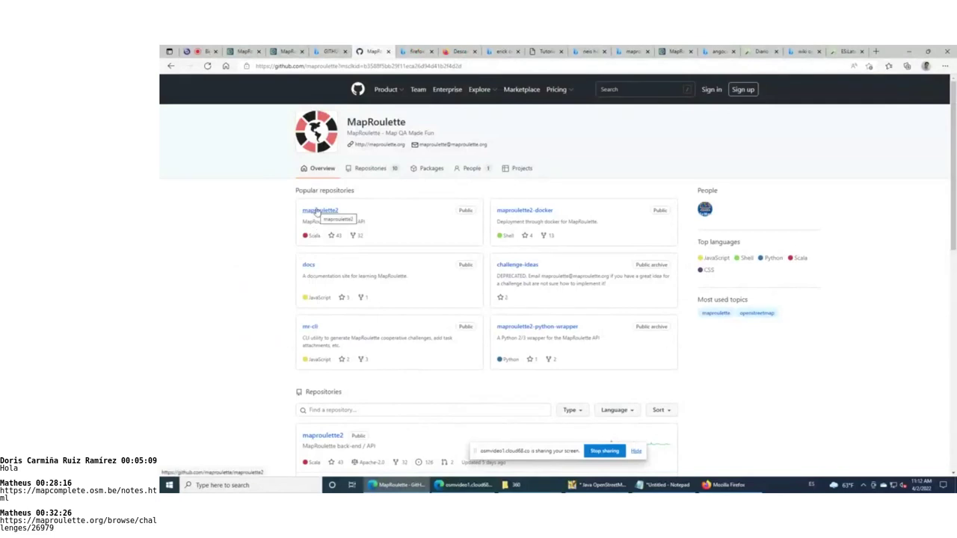
Search maproulette2's open issues for the presenter's username, then return to the MapRoulette tab
{"action": "left_click", "coordinate": [317, 213]}
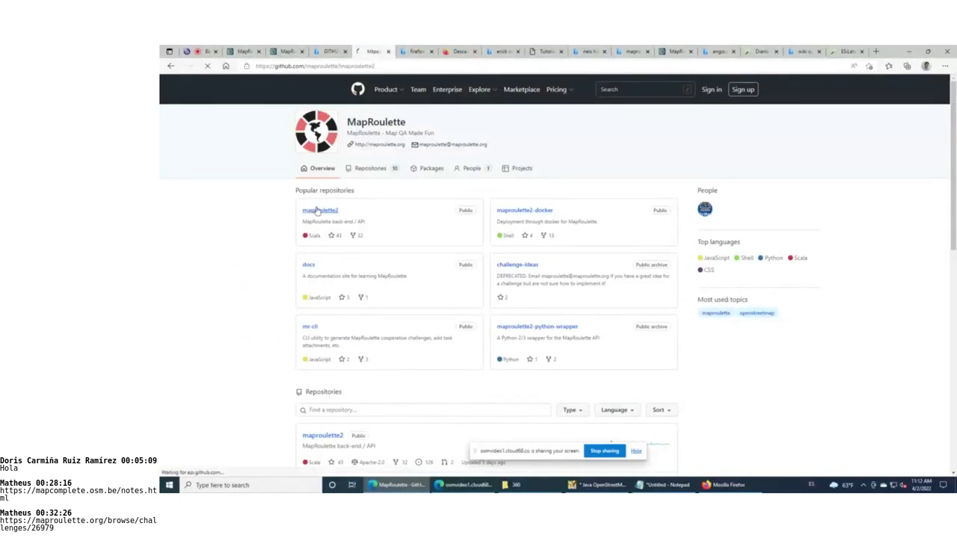
{"action": "left_click", "coordinate": [231, 139]}
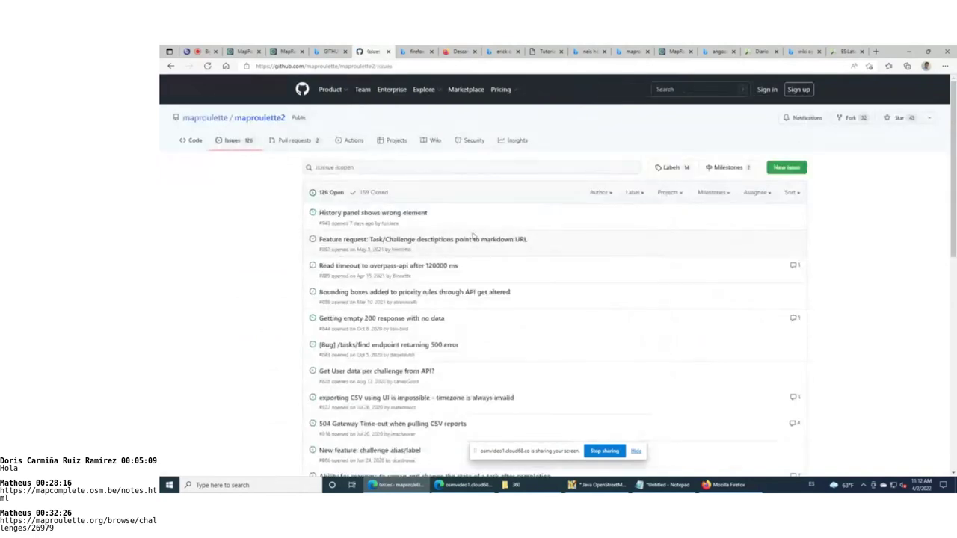
{"action": "left_click", "coordinate": [410, 162]}
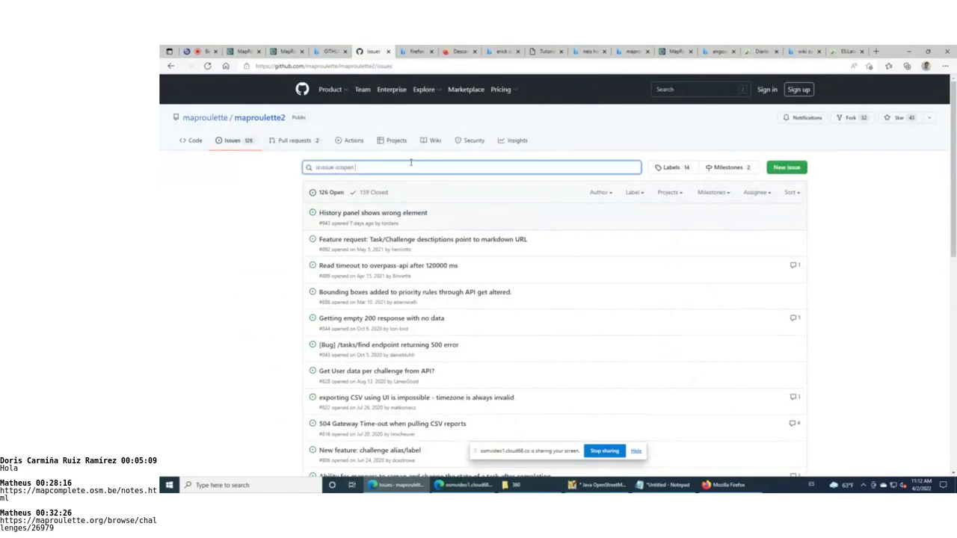
{"action": "type", "text": "angoca"}
{"action": "key", "text": "Return"}
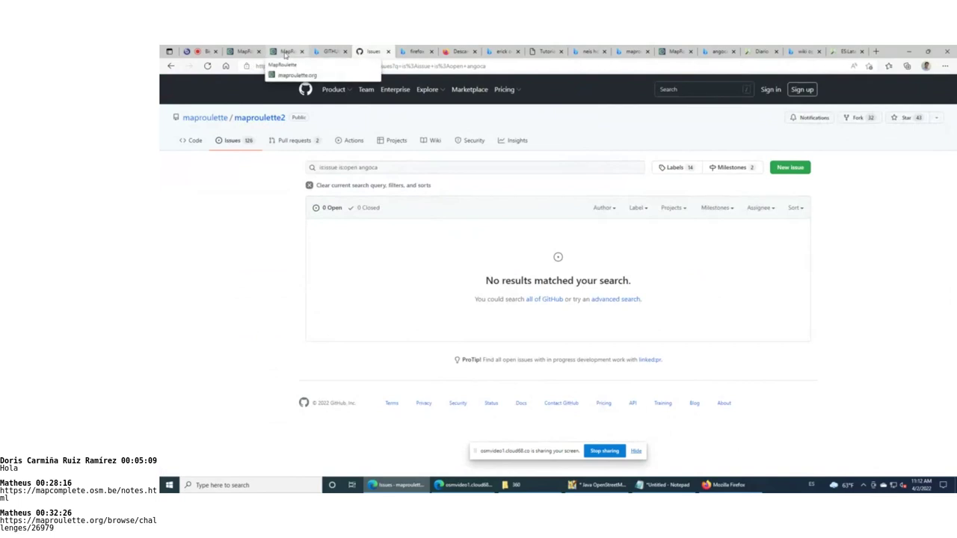
{"action": "left_click", "coordinate": [285, 52]}
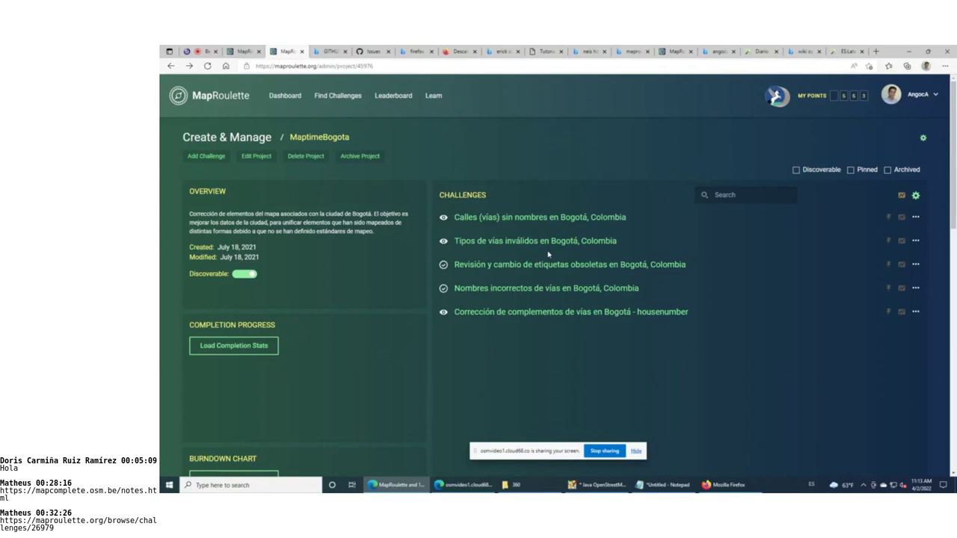
Open the MapRoulette Leaderboard from the top navigation bar
{"action": "left_click", "coordinate": [393, 95]}
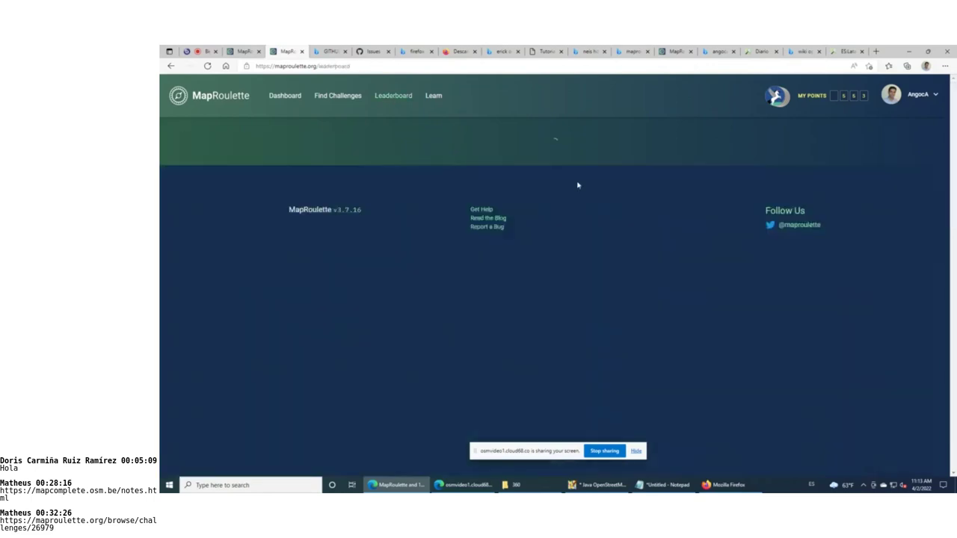